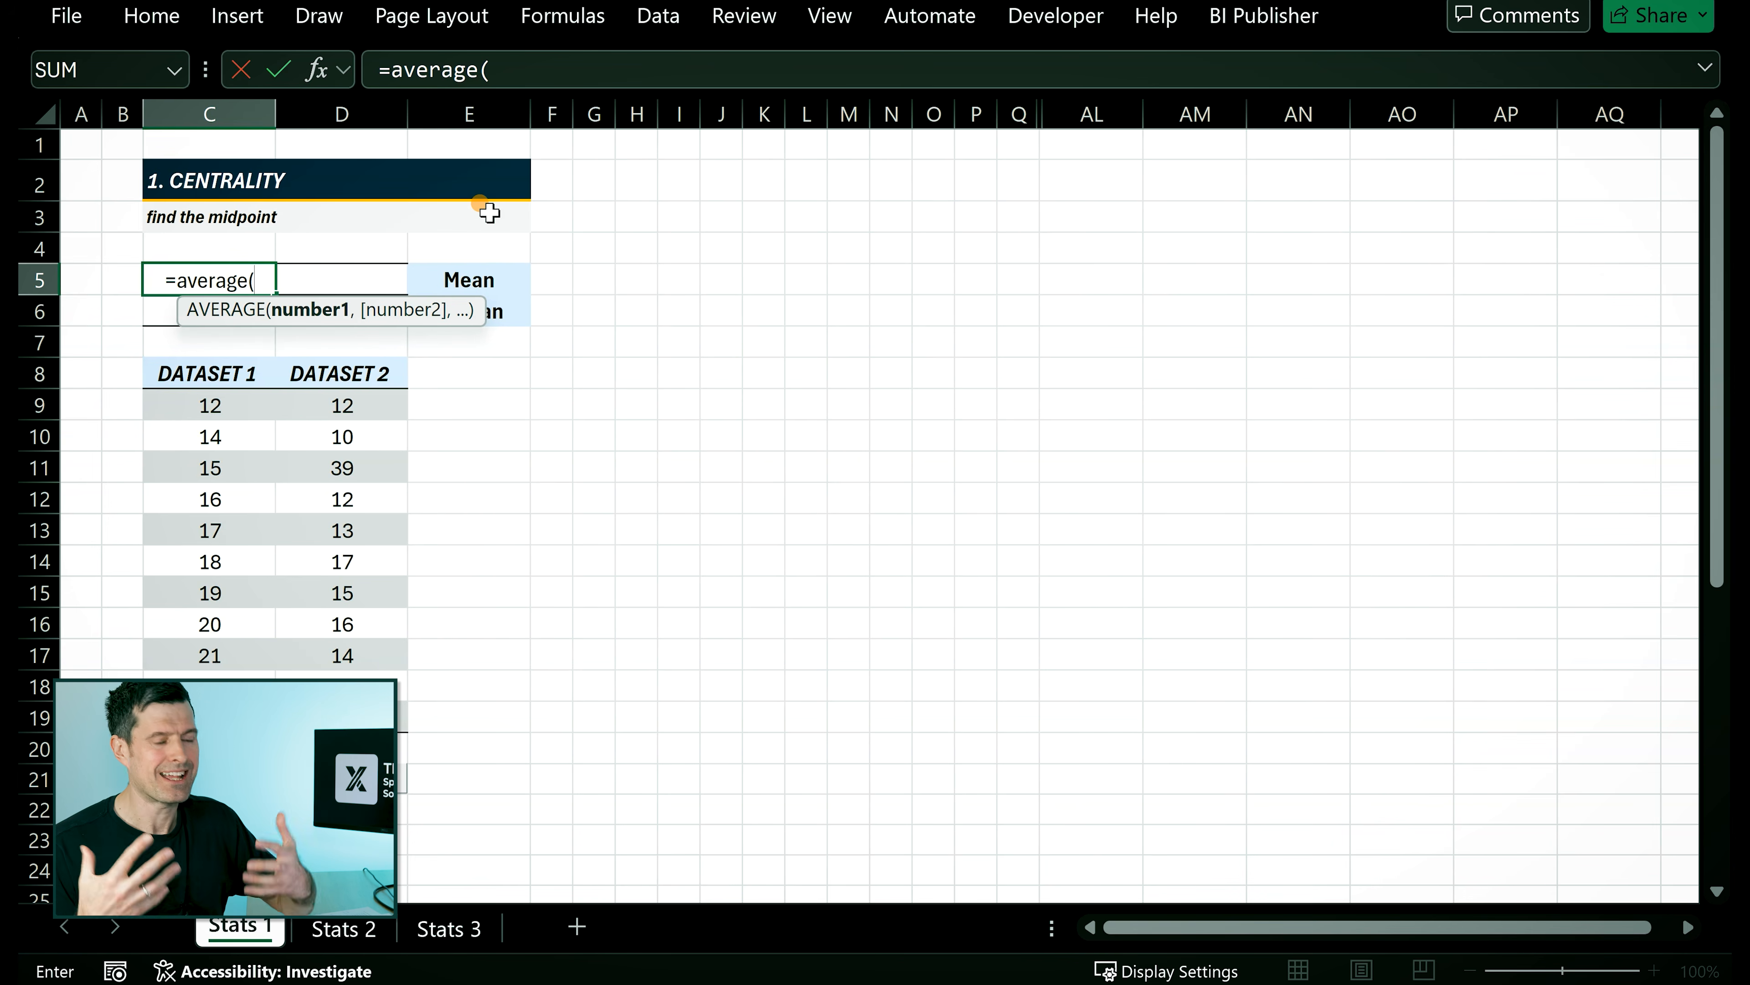
# Complete the Dataset 1 mean in C5 as an AVERAGE of C9:C19.
pyautogui.press('Return')
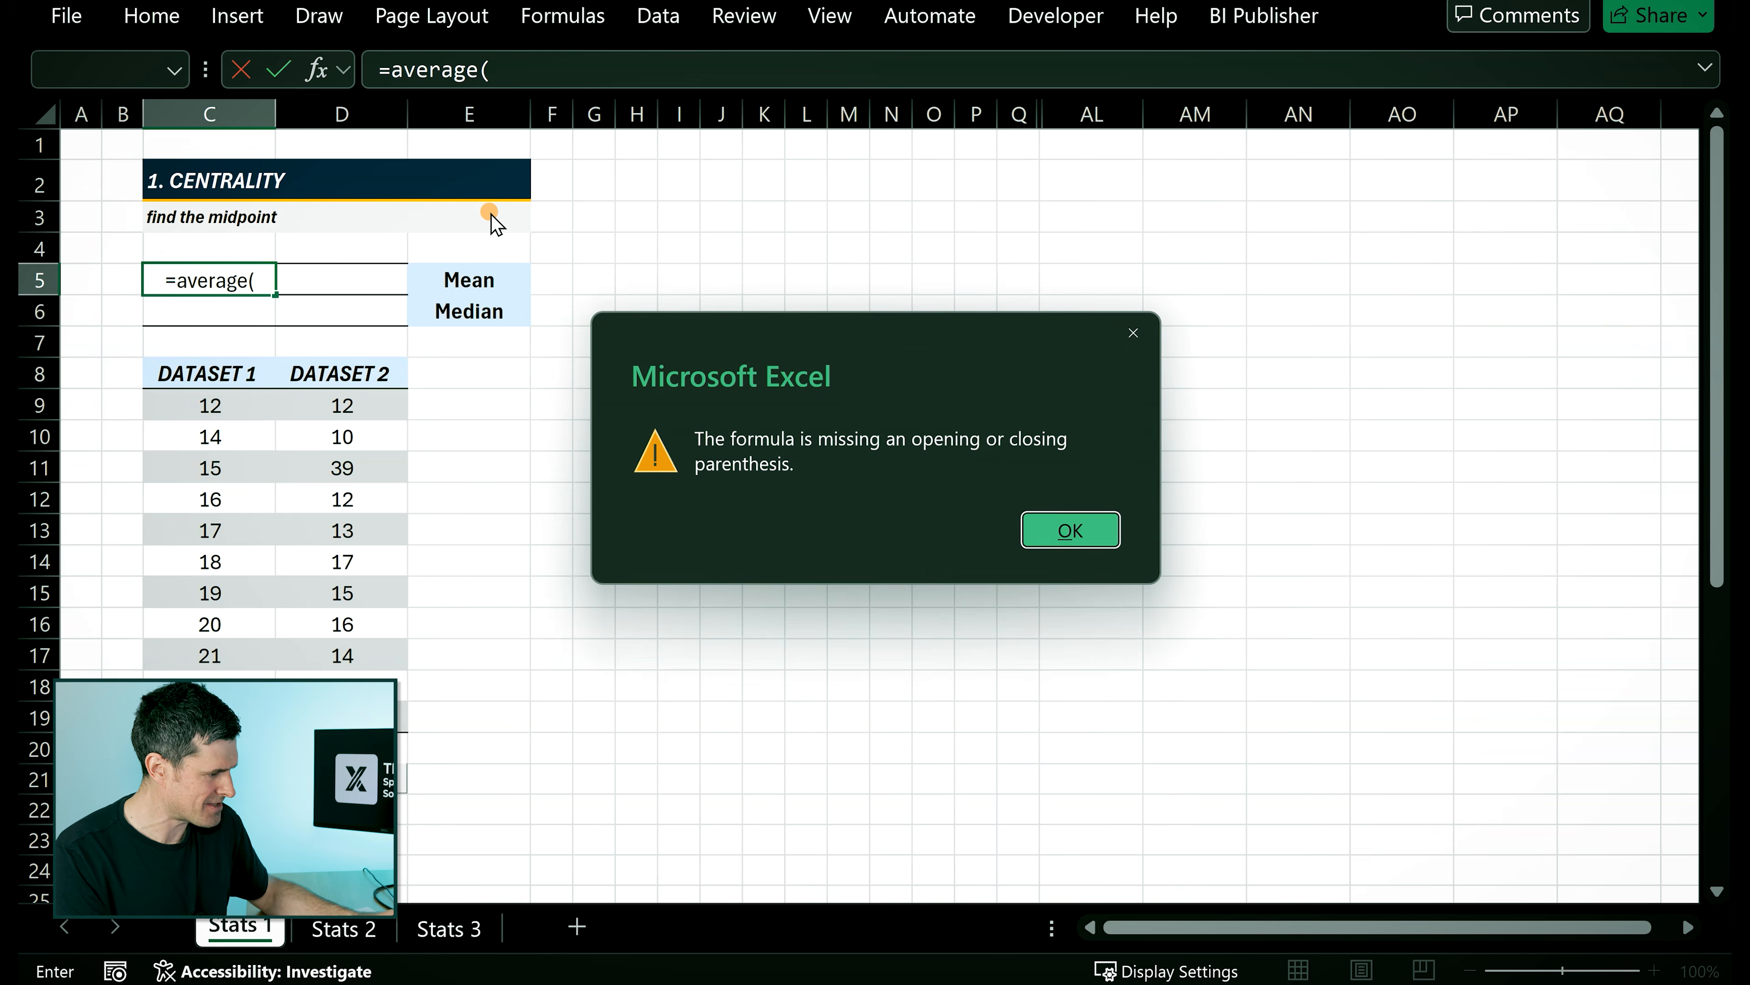
pyautogui.press('Return')
pyautogui.press('End')
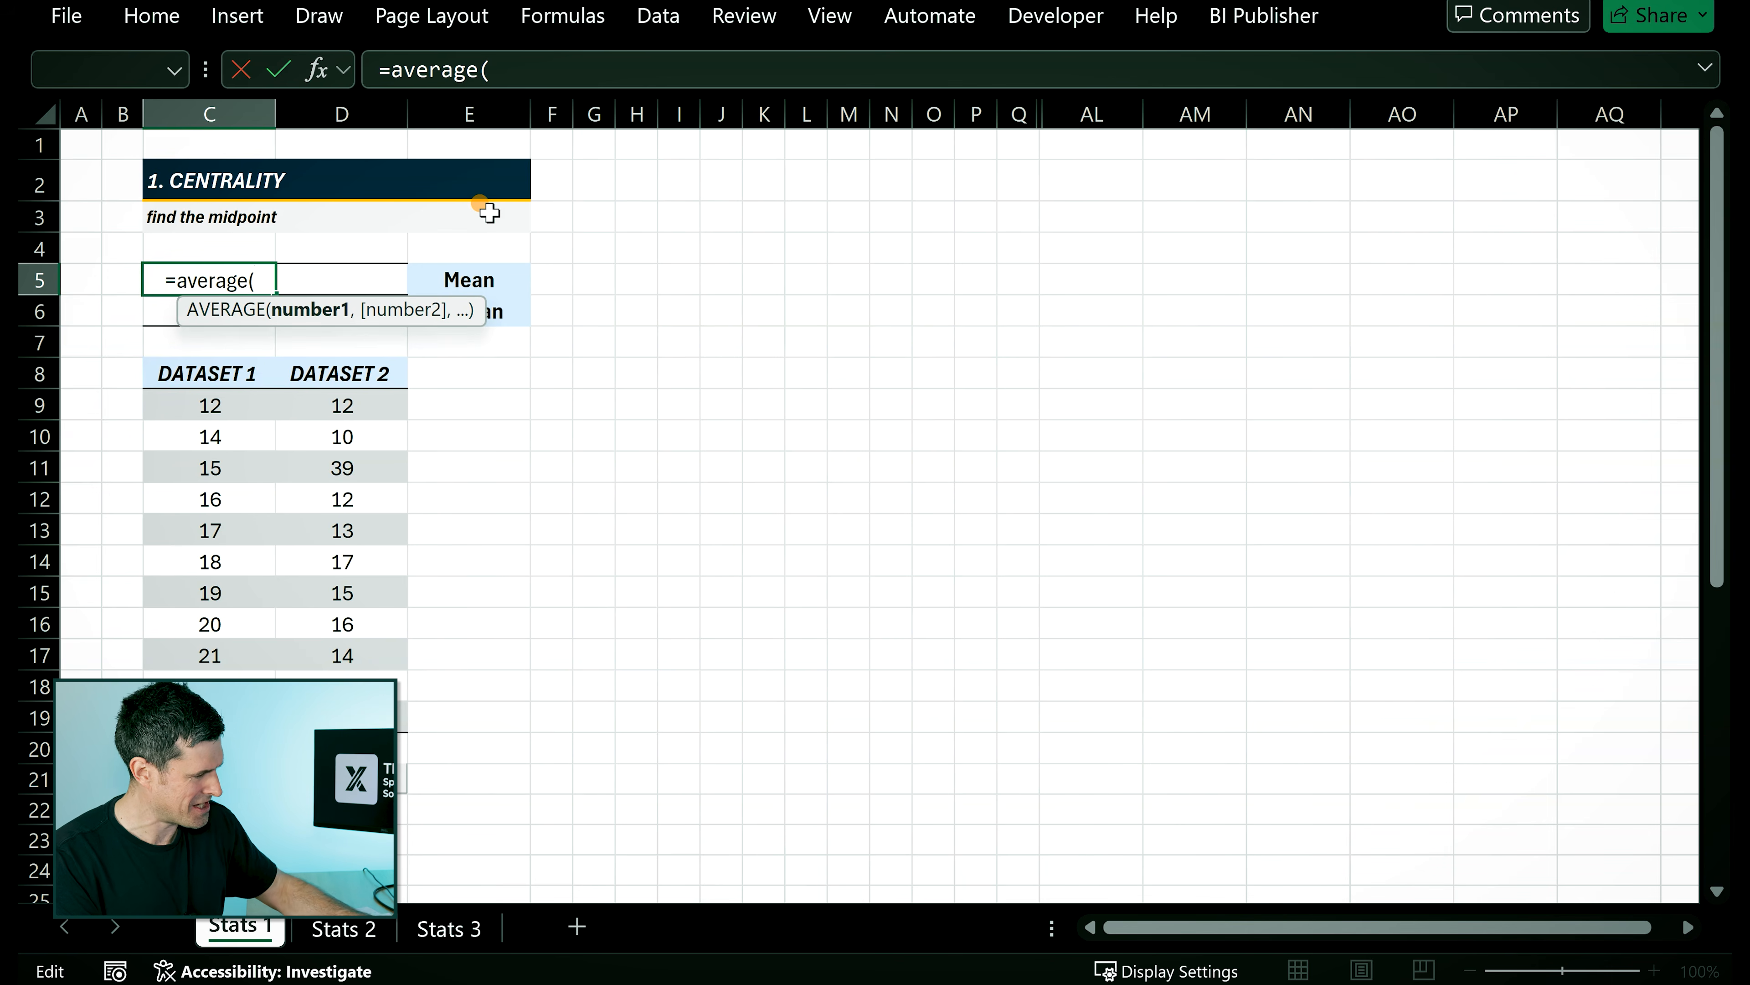
pyautogui.press('Down')
pyautogui.press('Down')
pyautogui.press('Down')
pyautogui.press('Down')
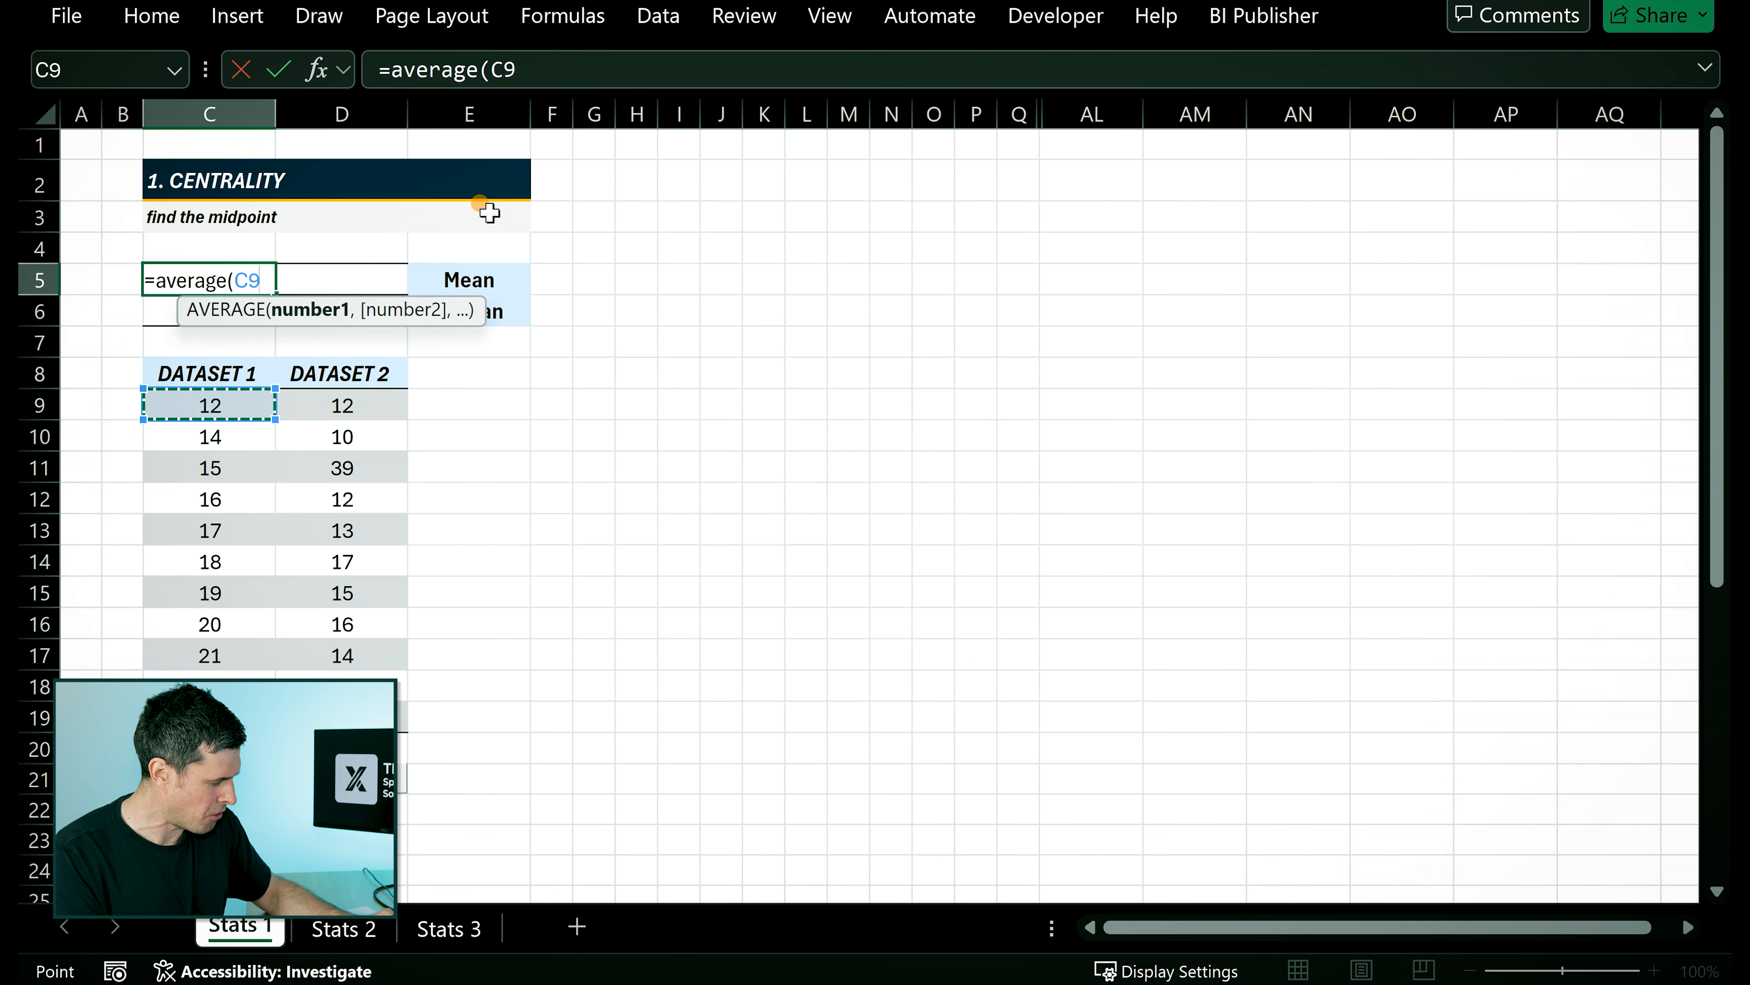
pyautogui.hotkey('ctrl', 'shift', 'Down')
pyautogui.press('Return')
# Fill the mean formula from C5 across to D5 for Dataset 2.
pyautogui.press('Up')
pyautogui.hotkey('shift', 'Right')
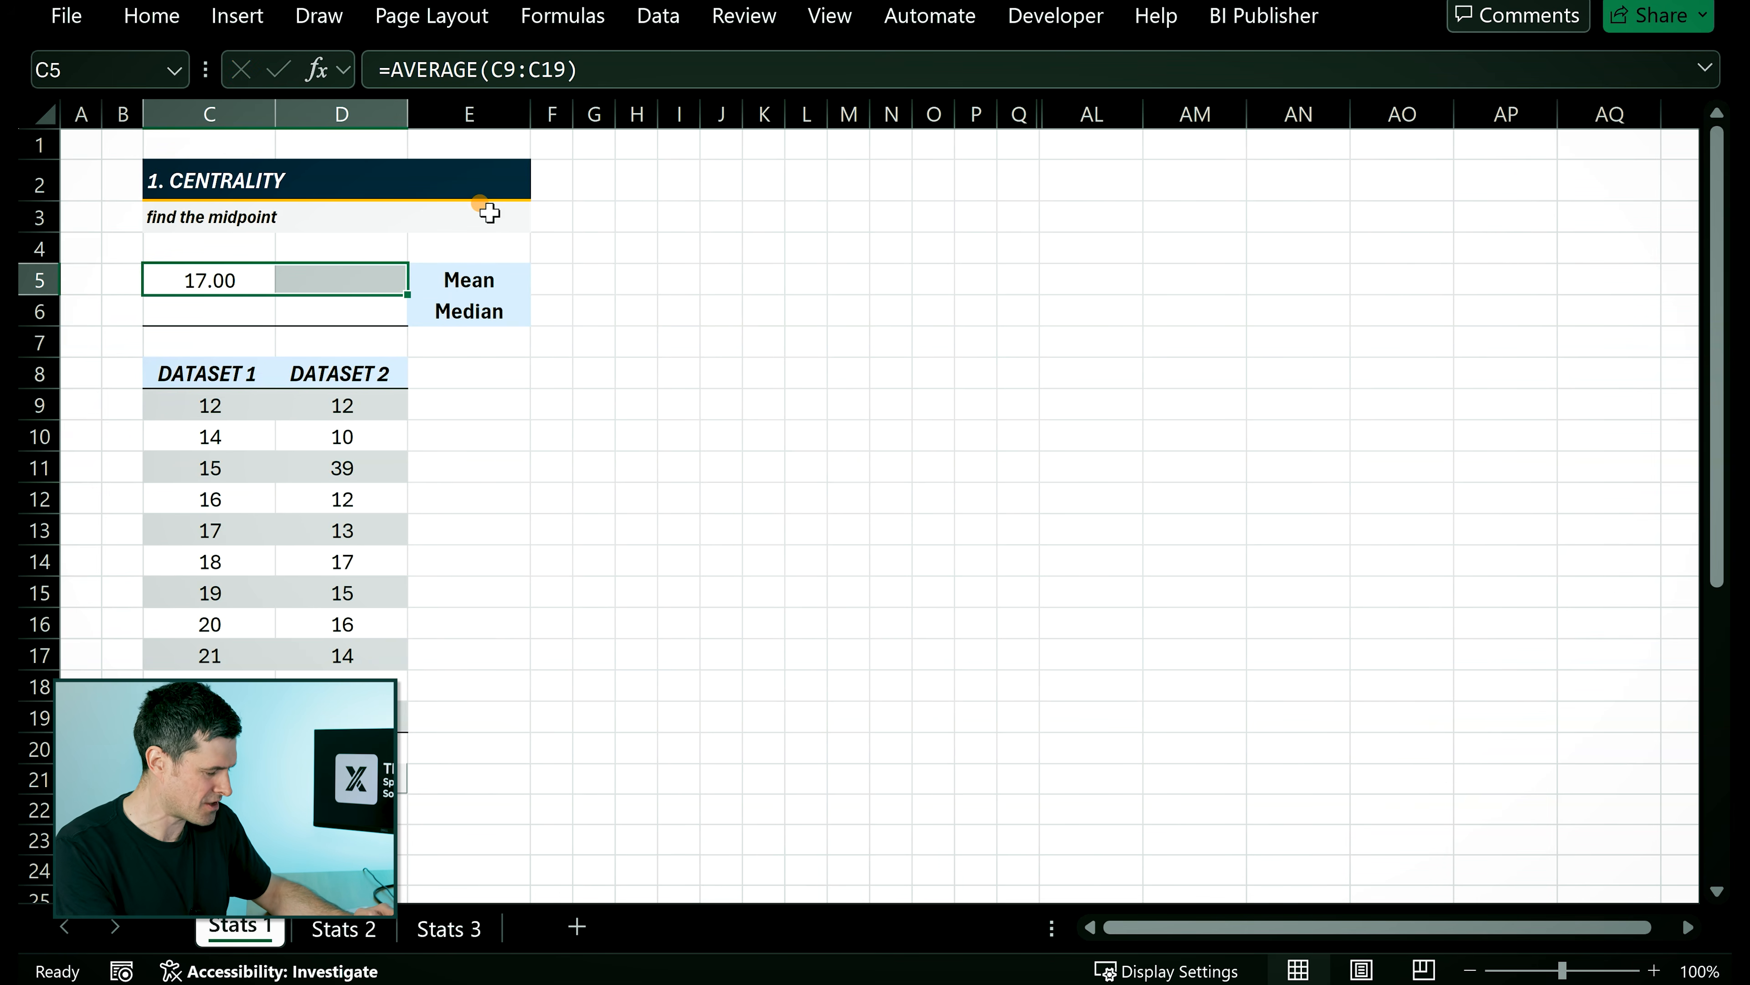
pyautogui.hotkey('ctrl', 'r')
pyautogui.press('Left')
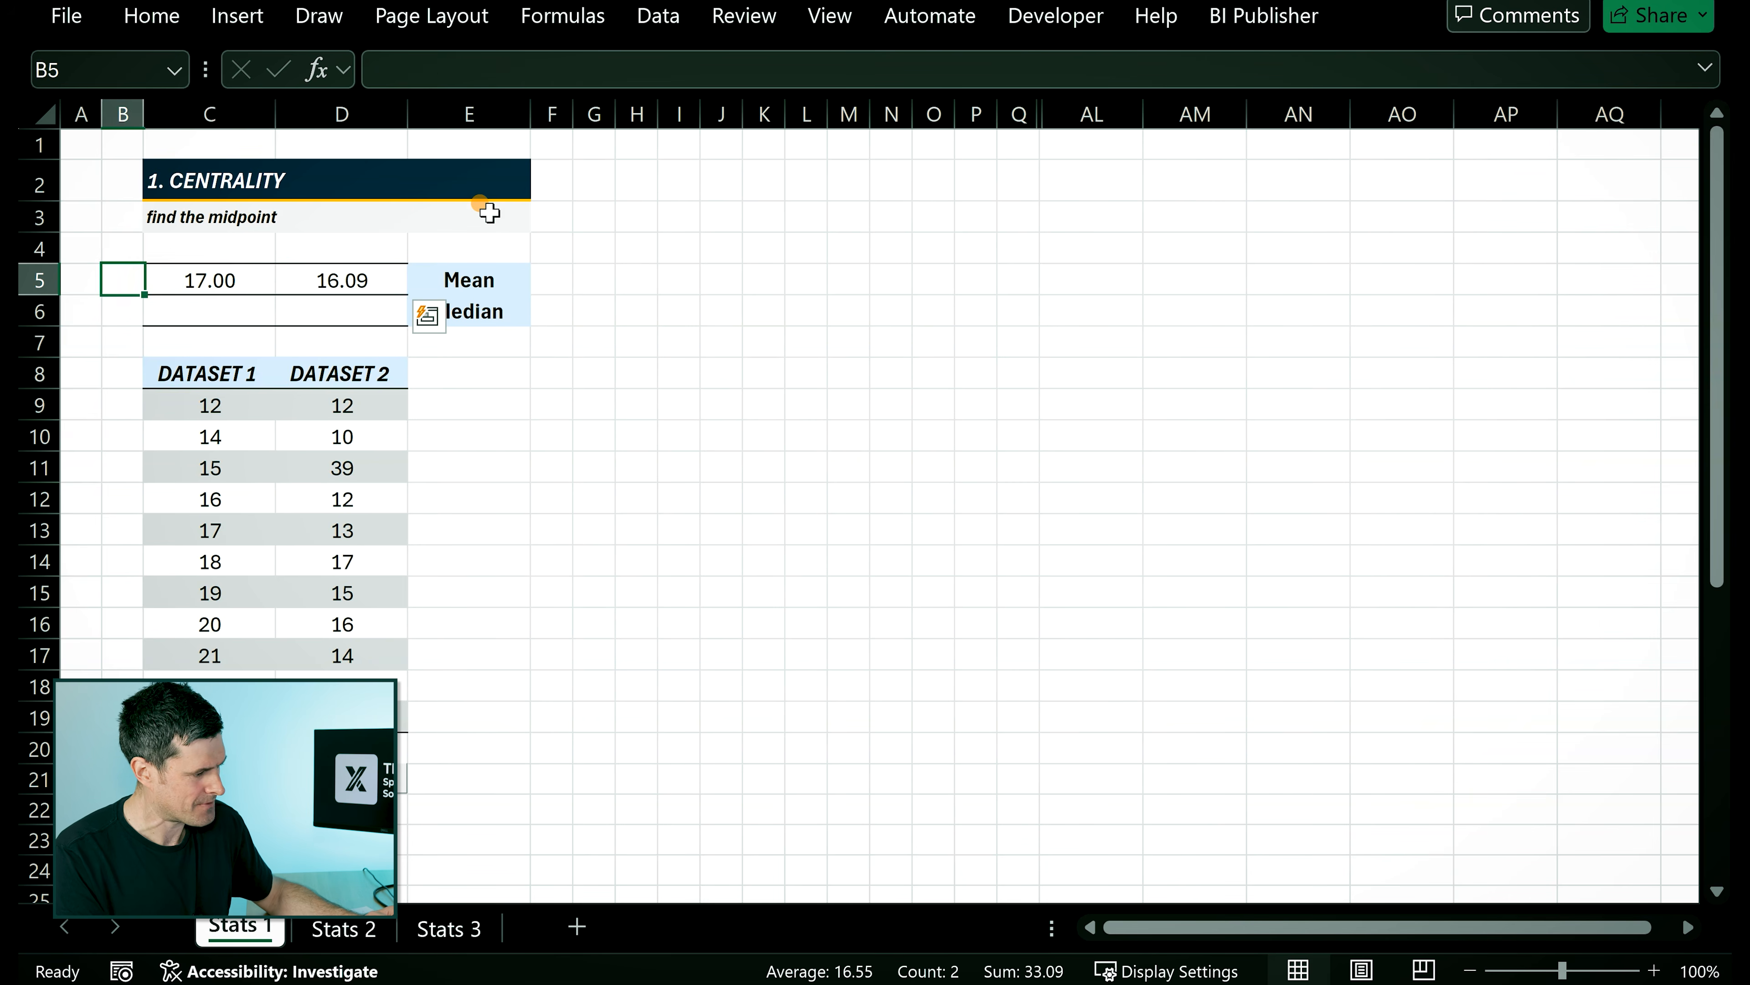
pyautogui.press('Right')
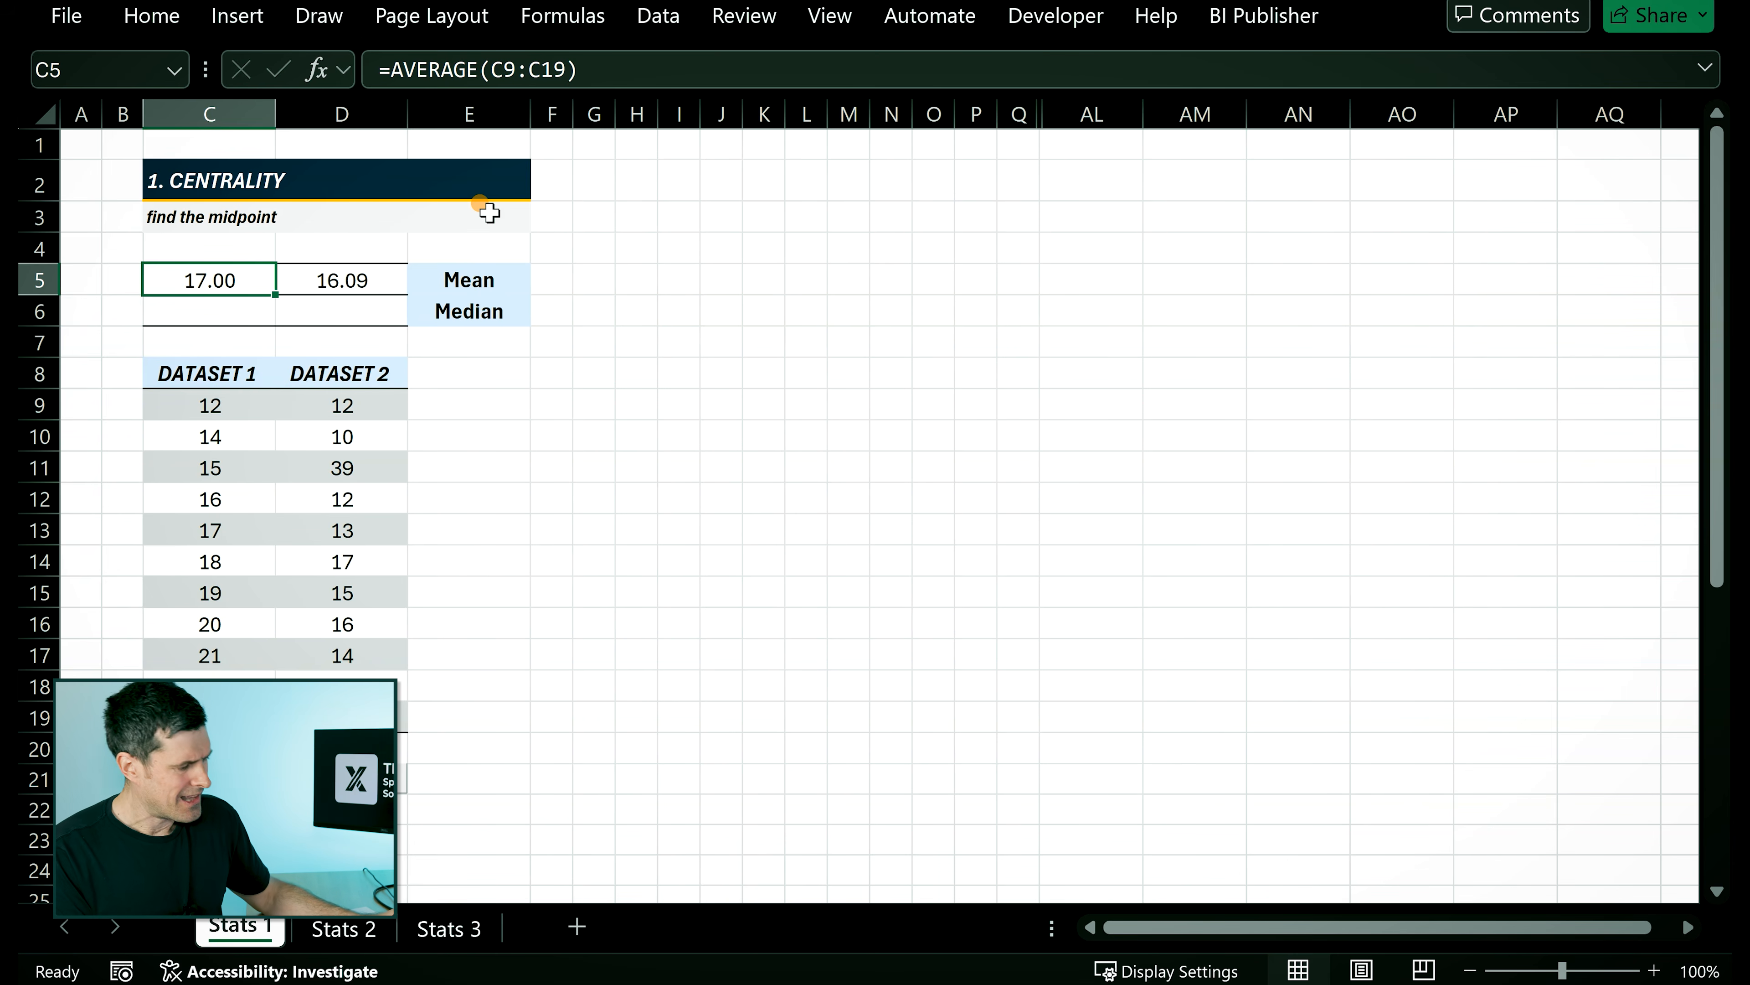
# Enter =TRANSPOSE(SORT(C9:C19)) in F9 to lay out the Dataset 1 values in ascending order across the row.
pyautogui.press('Down')
pyautogui.press('Down')
pyautogui.press('Down')
pyautogui.press('Down')
pyautogui.press('Down')
pyautogui.press('Right')
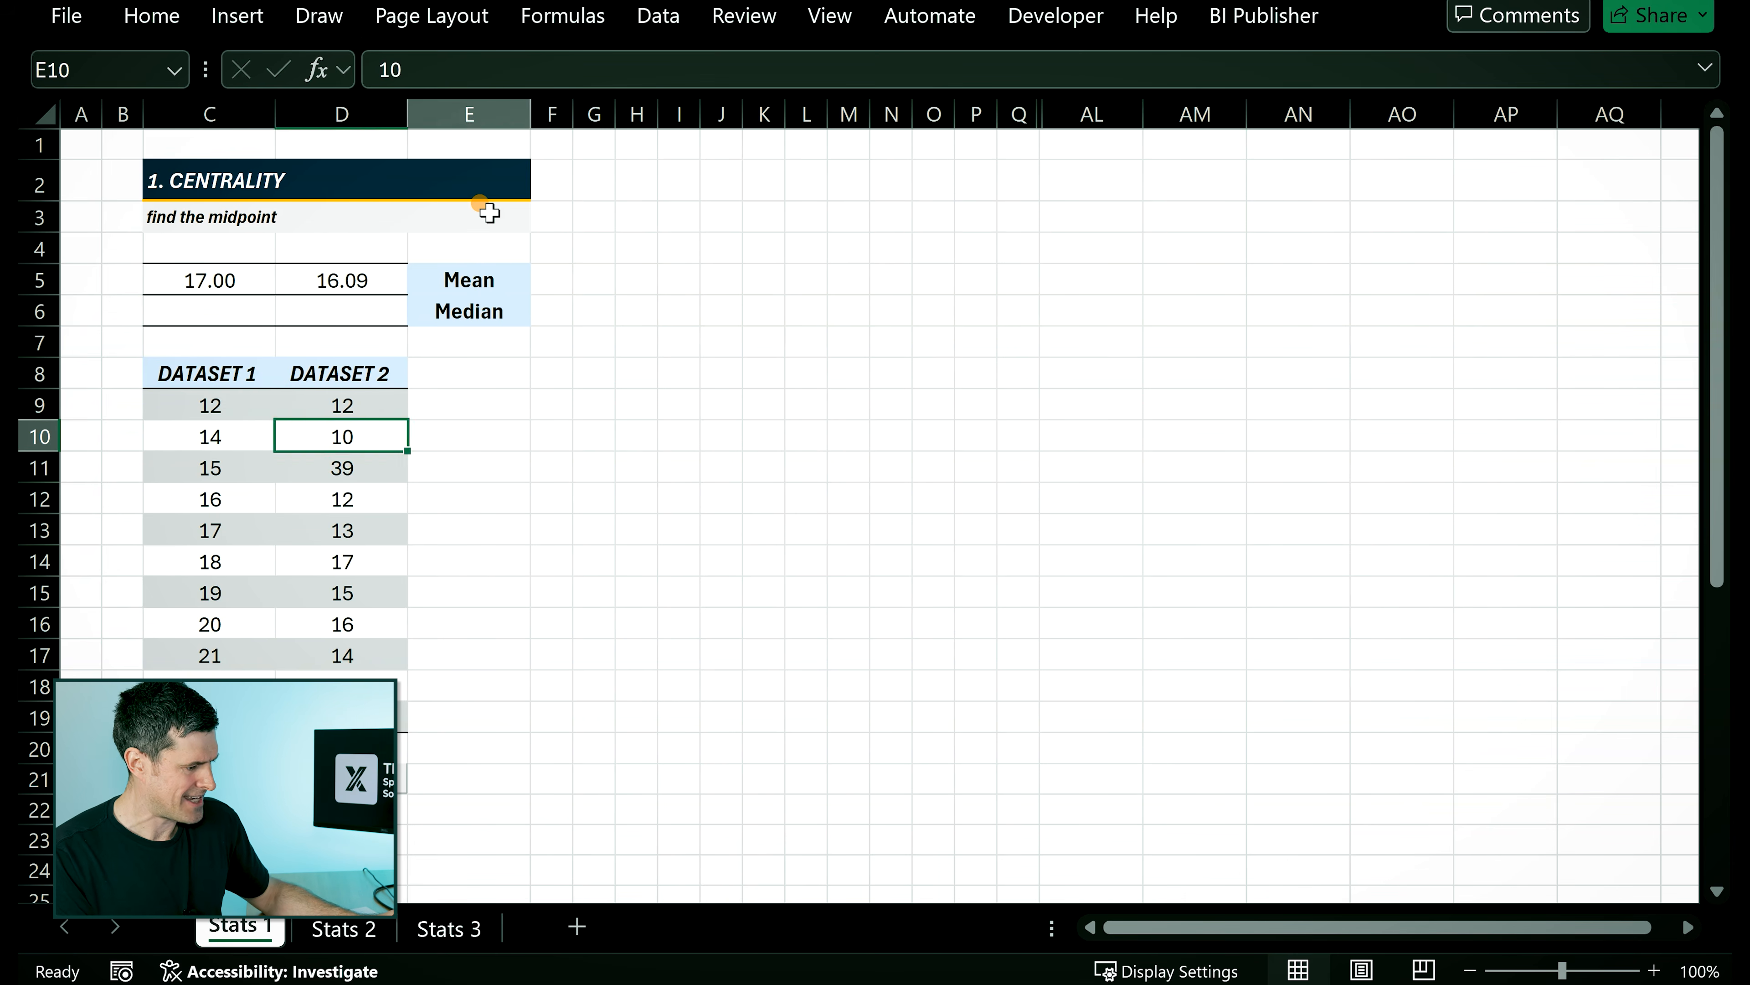
pyautogui.press('Right')
pyautogui.press('Right')
pyautogui.press('Up')
pyautogui.write('=tranpose')
pyautogui.press('BackSpace')
pyautogui.press('BackSpace')
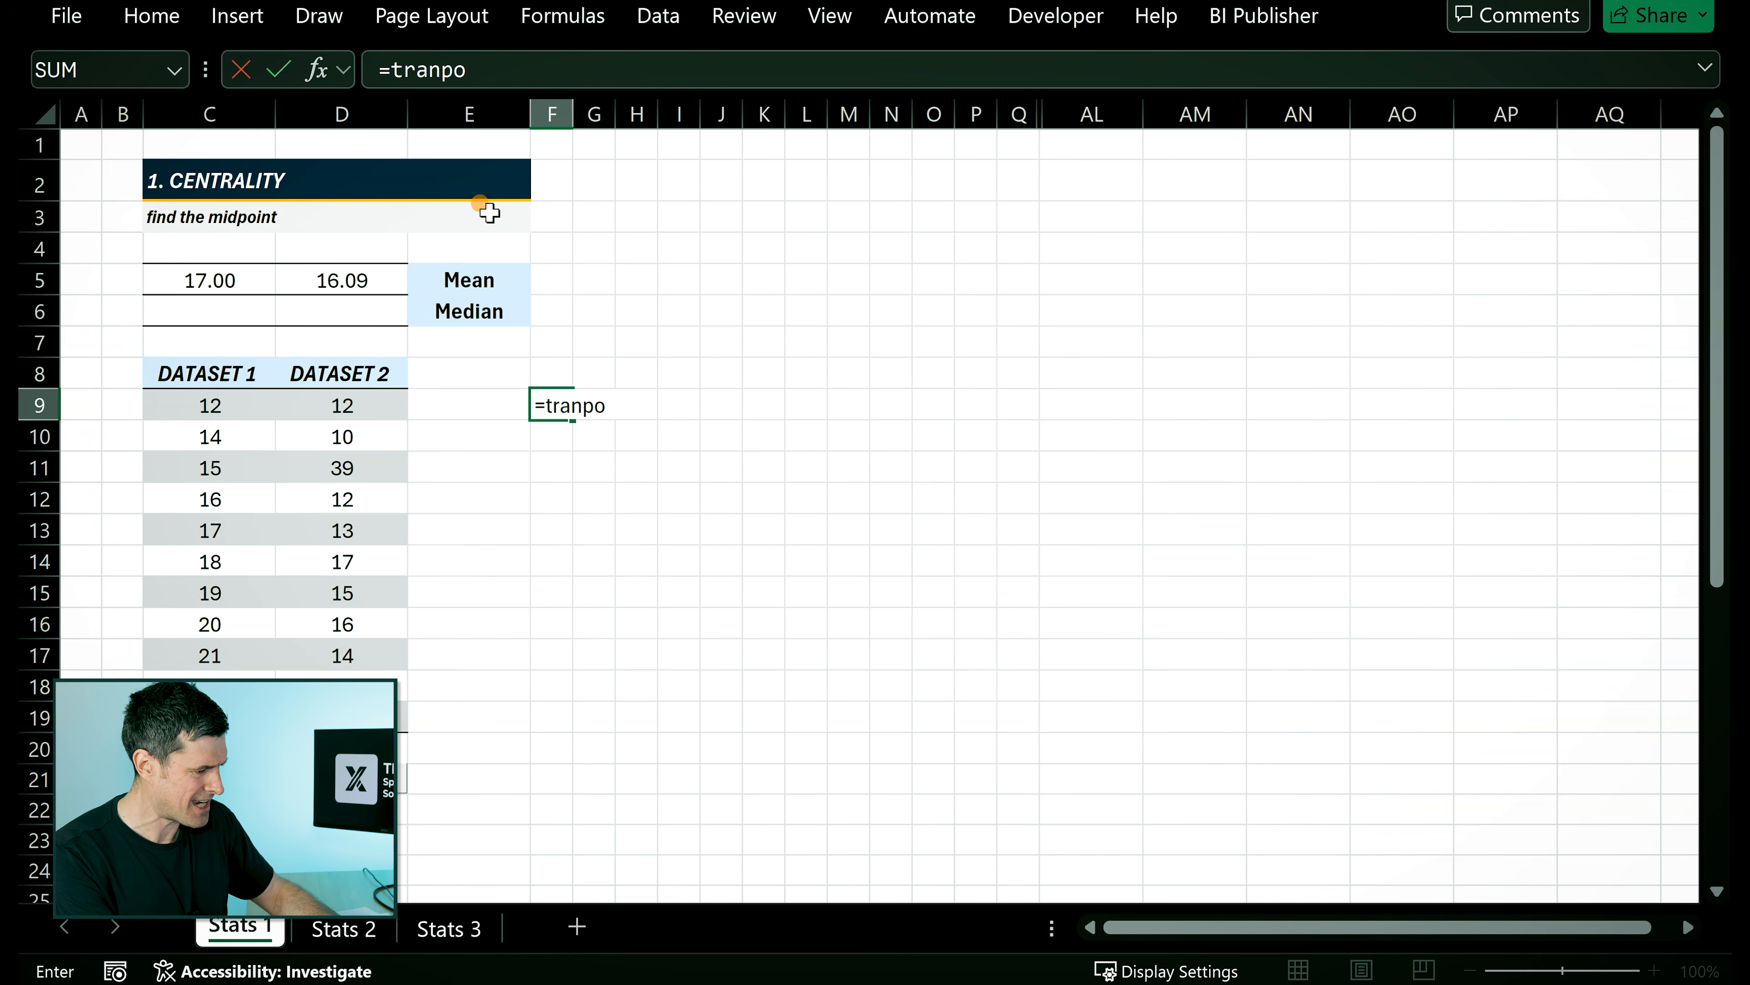
pyautogui.press('BackSpace')
pyautogui.press('BackSpace')
pyautogui.write('spose(sort(')
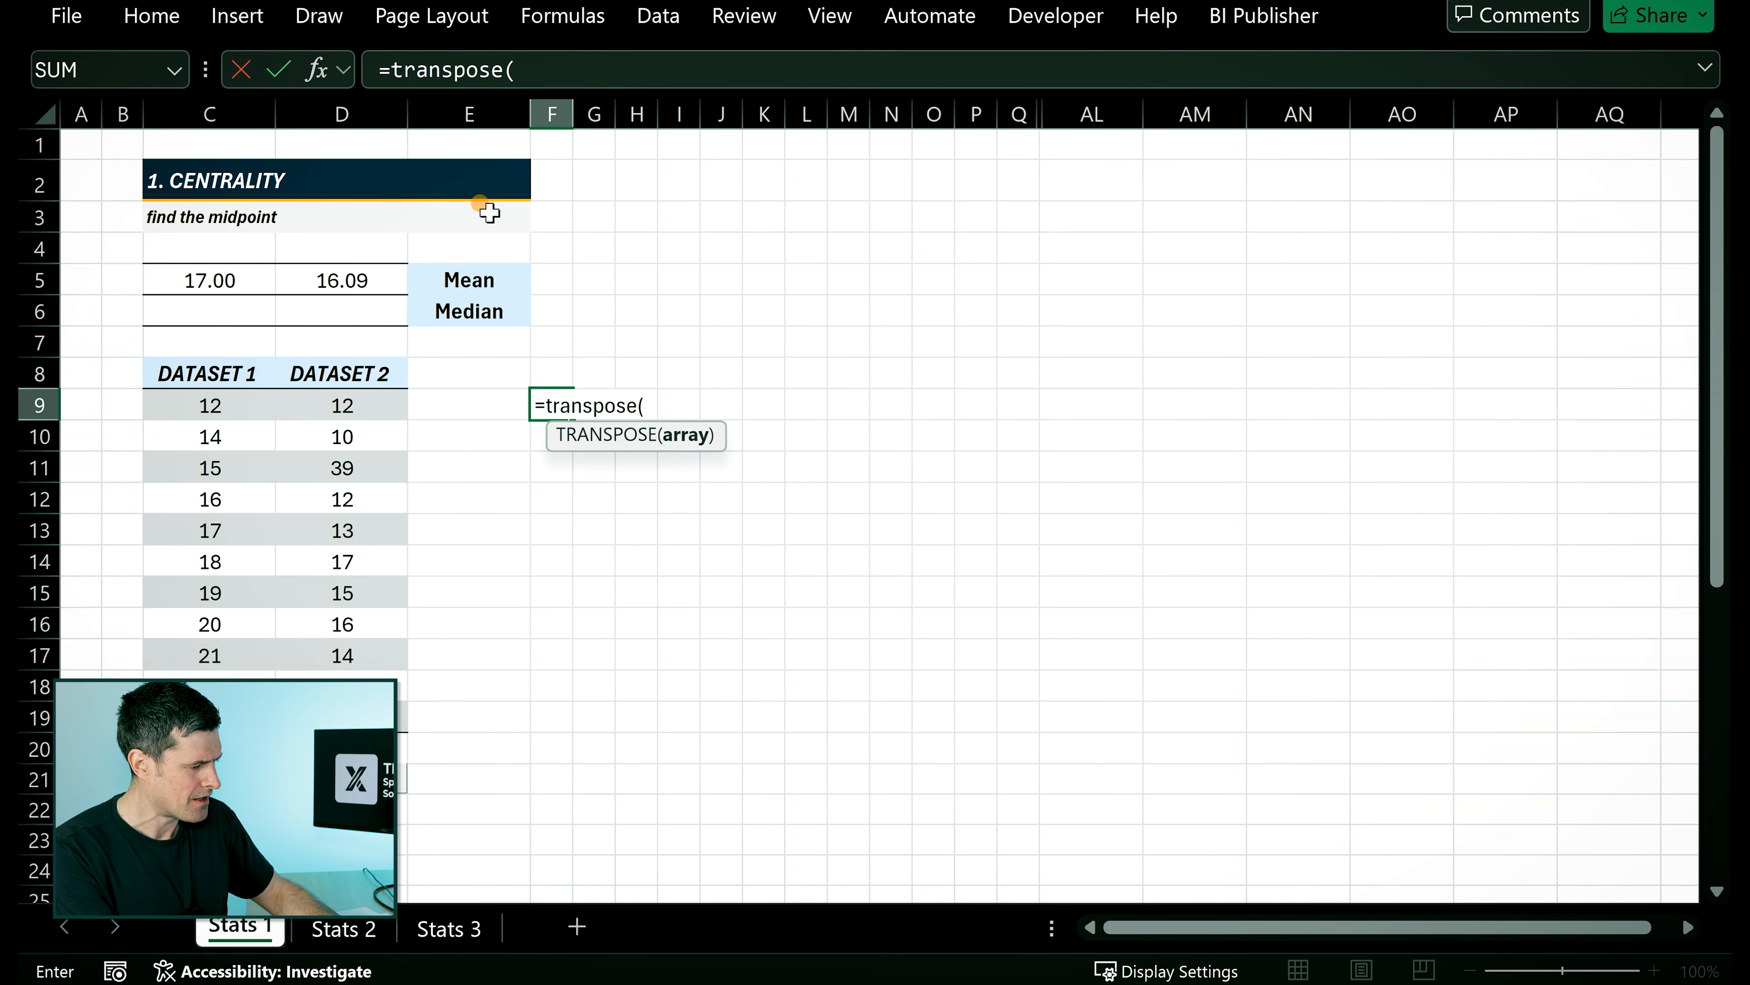
pyautogui.press('Left')
pyautogui.press('Left')
pyautogui.press('Left')
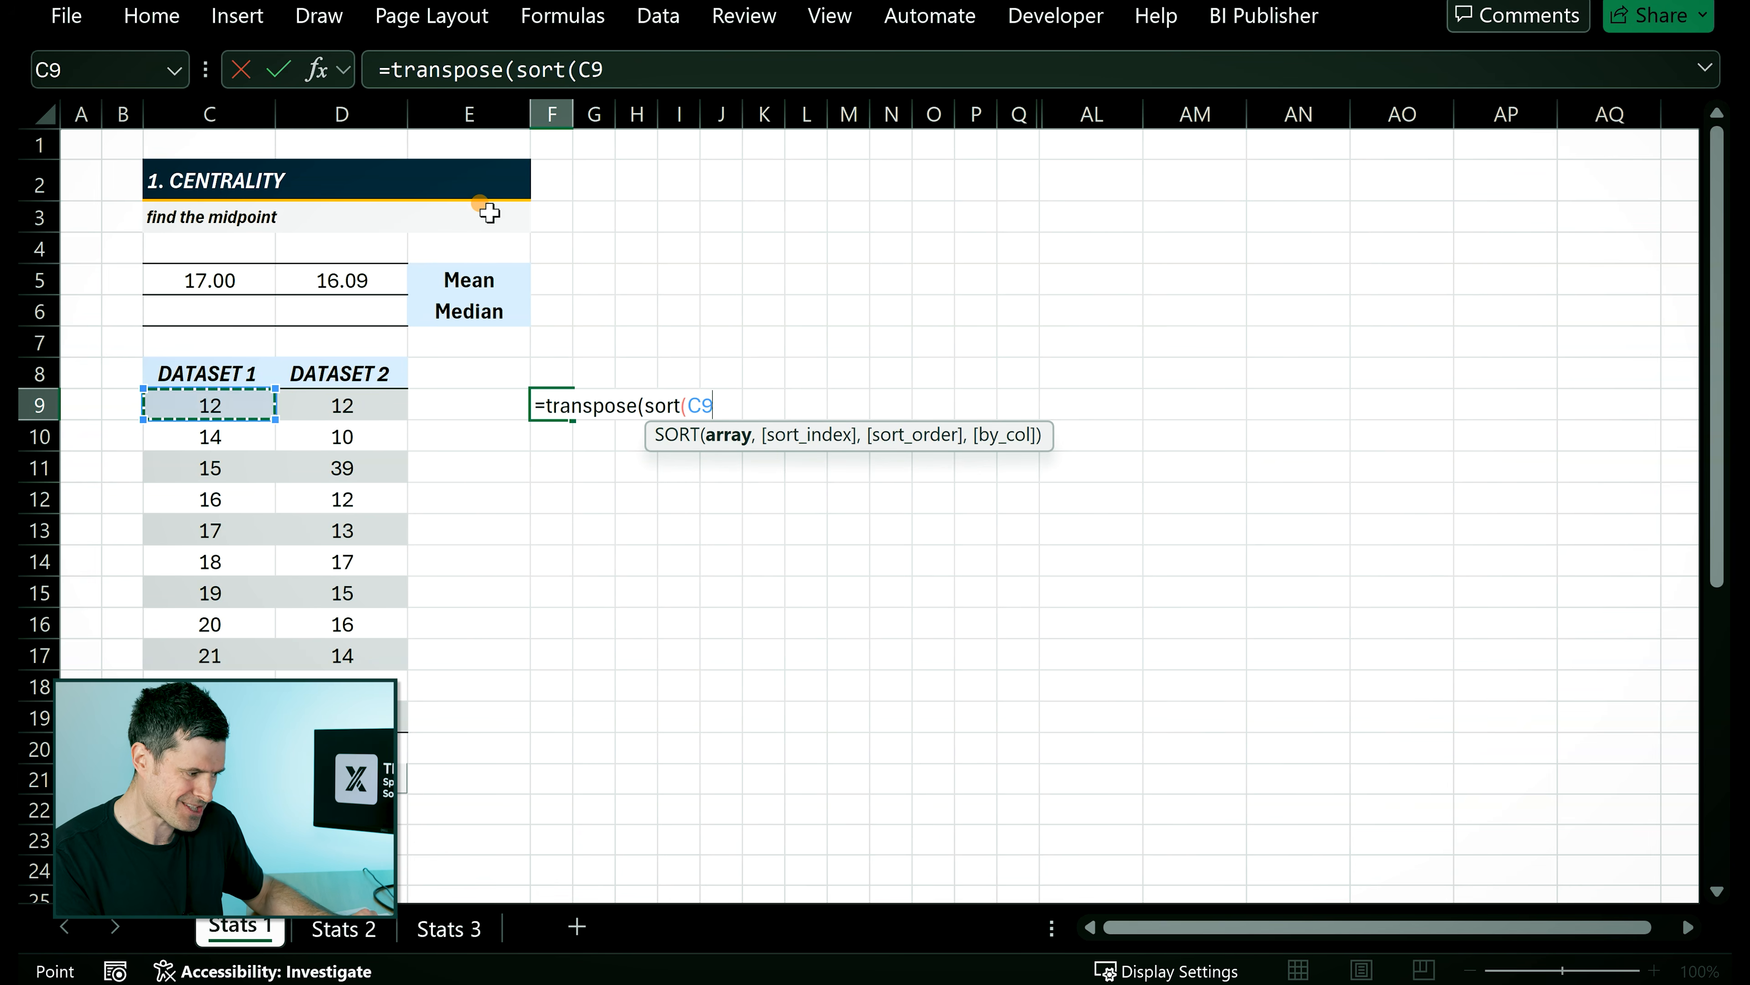
pyautogui.hotkey('ctrl', 'shift', 'Down')
pyautogui.press('Return')
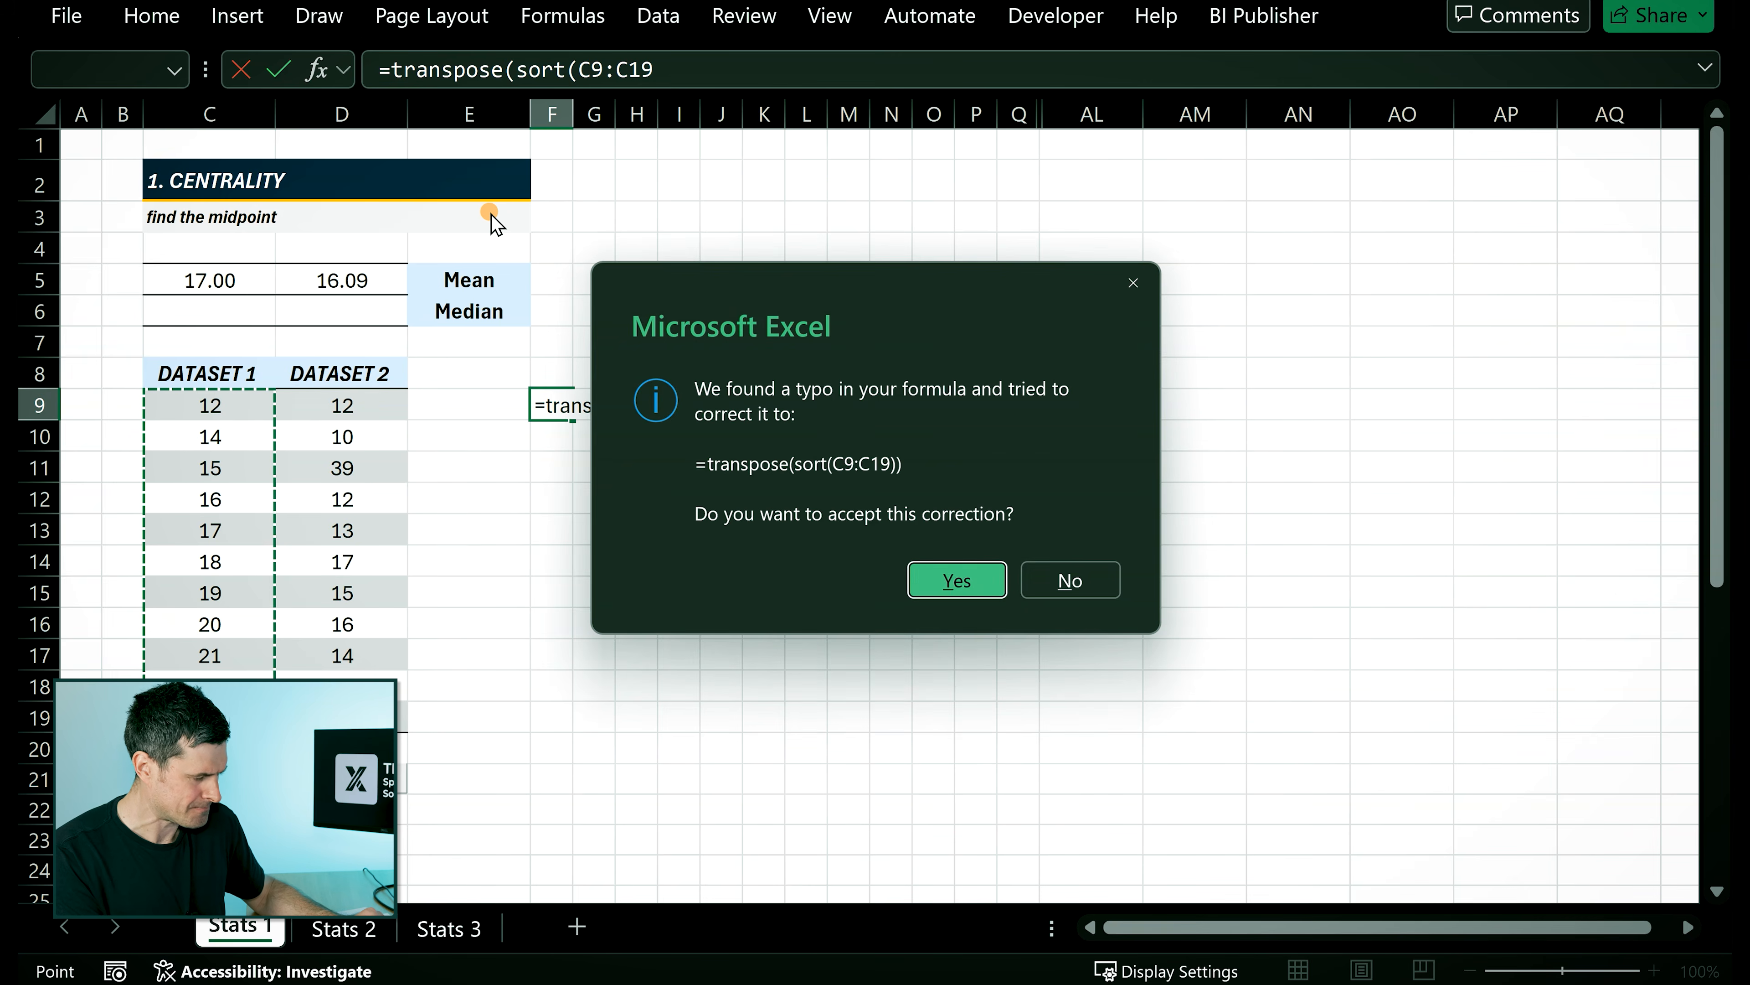
pyautogui.press('Return')
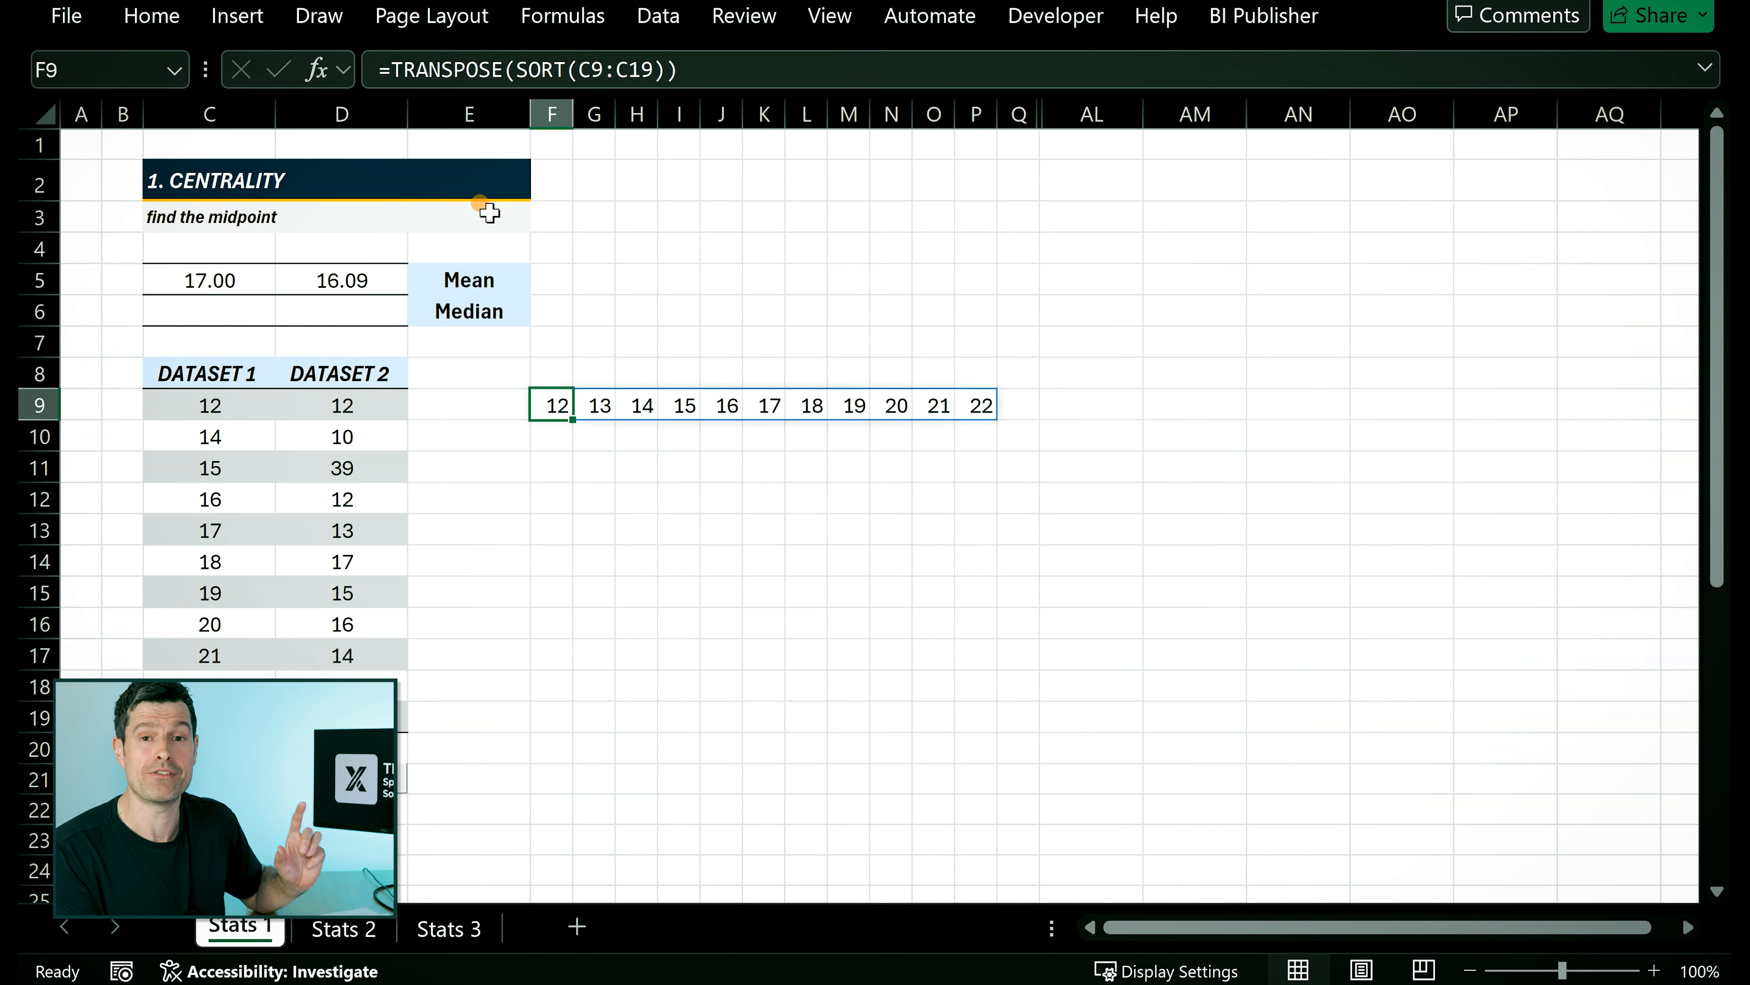
# Enter =TRANSPOSE(SORT(D9:D19)) in F10 to lay out the sorted Dataset 2 values across the row below.
pyautogui.press('Down')
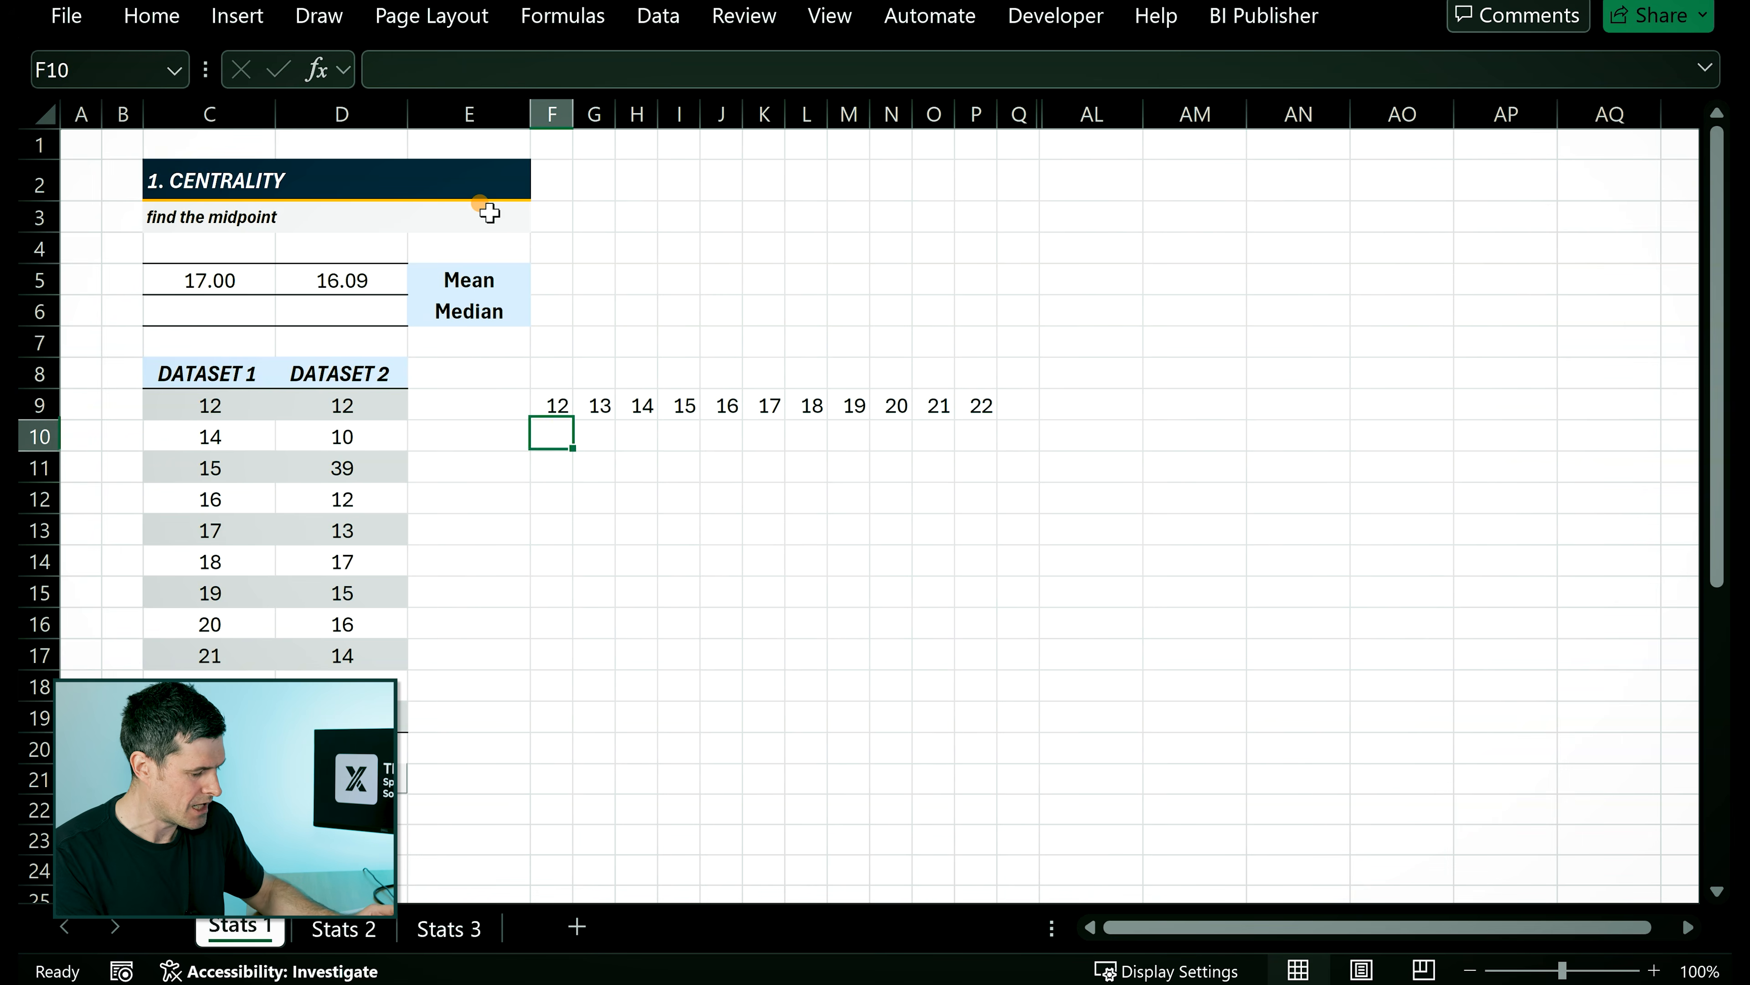
pyautogui.write('=tran')
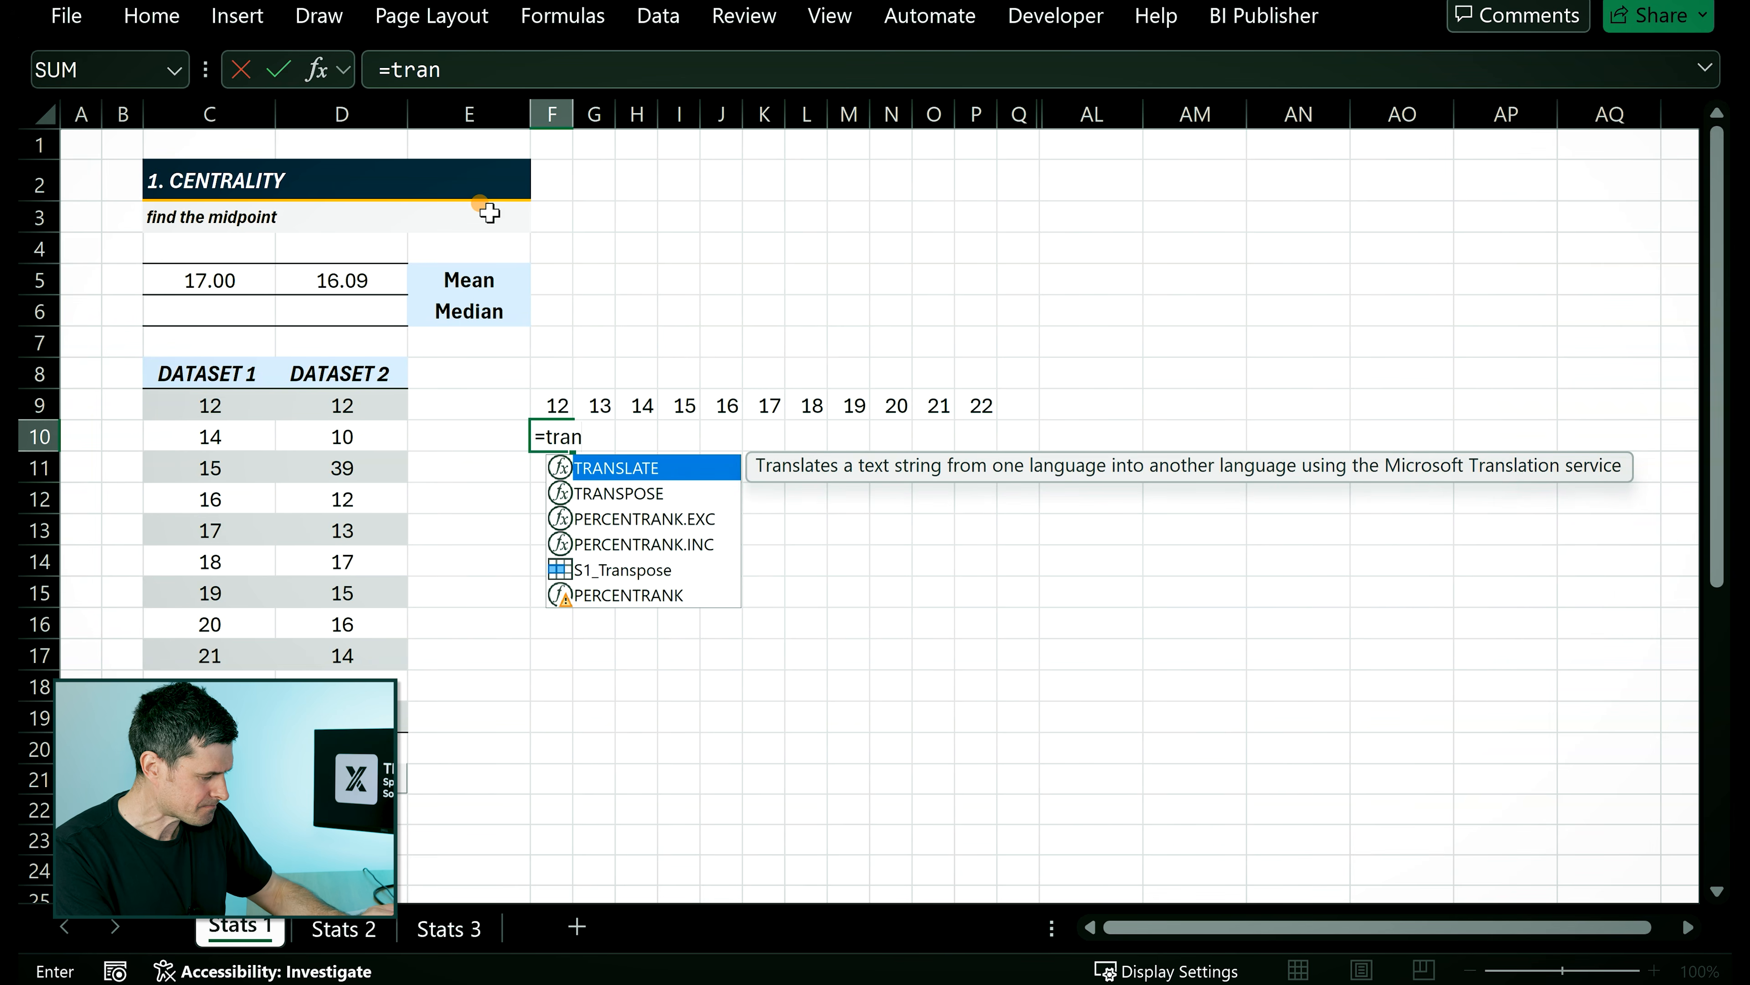
pyautogui.write('spose')
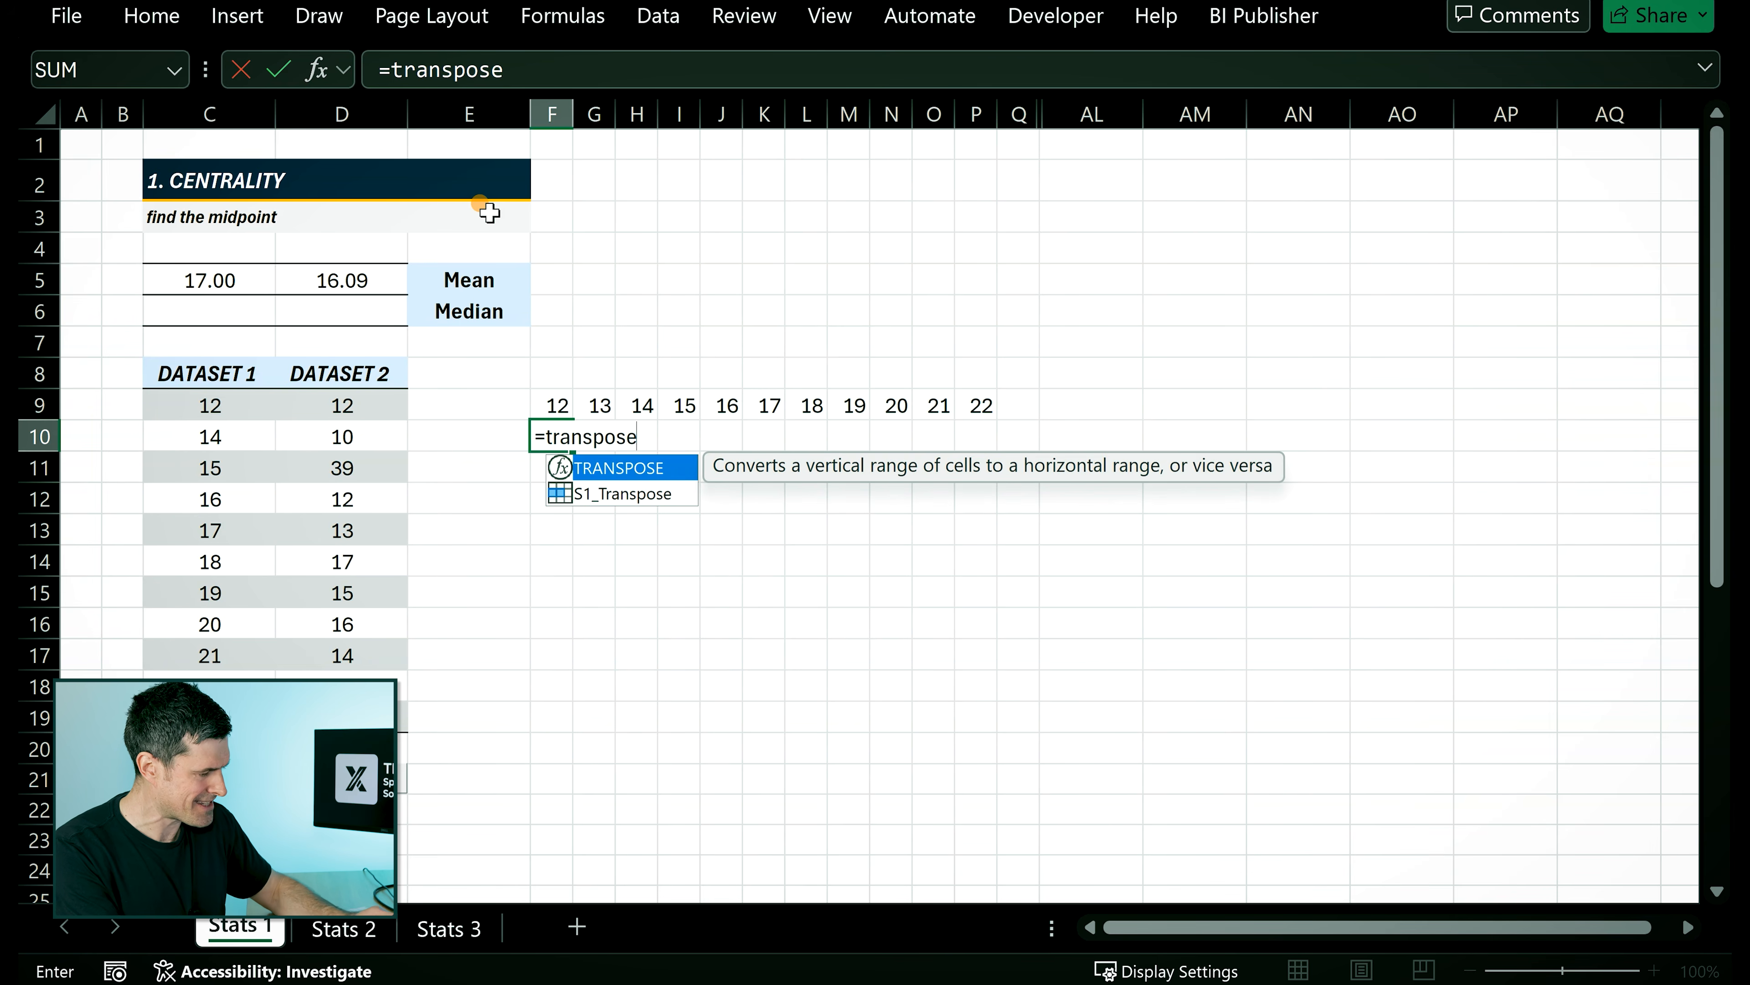
pyautogui.write('(sort(')
pyautogui.press('Left')
pyautogui.press('Left')
pyautogui.press('Up')
pyautogui.hotkey('ctrl', 'shift', 'Down')
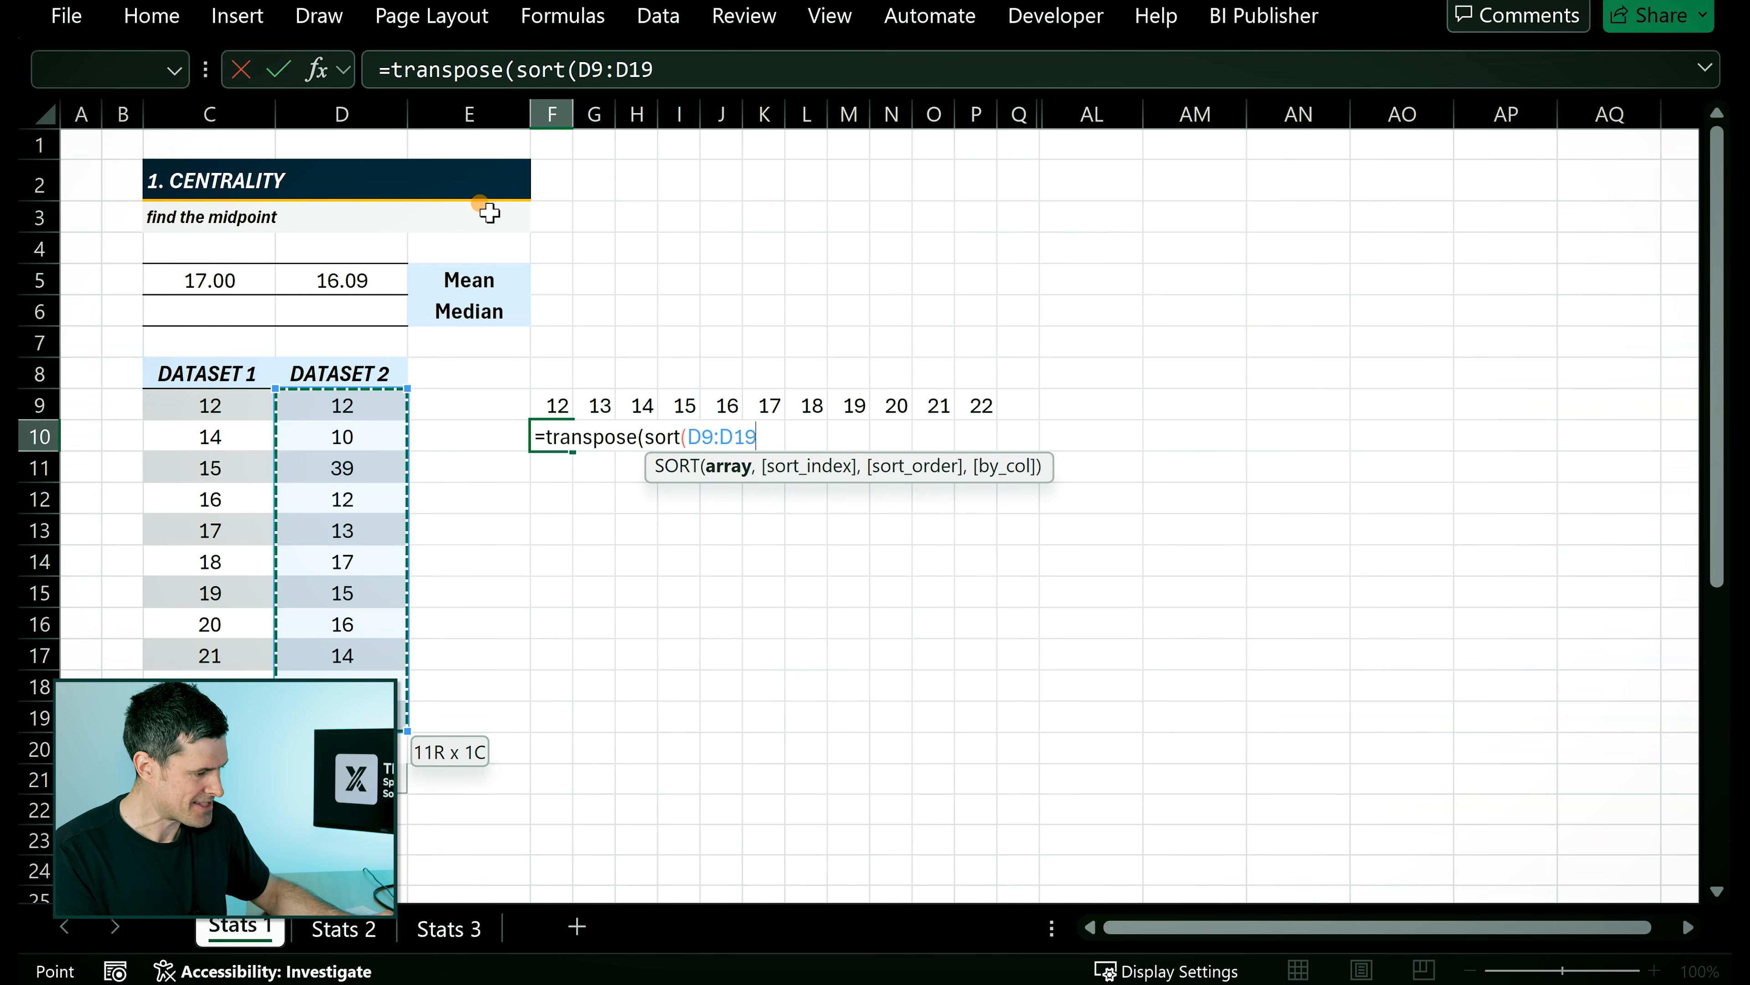
pyautogui.write('))')
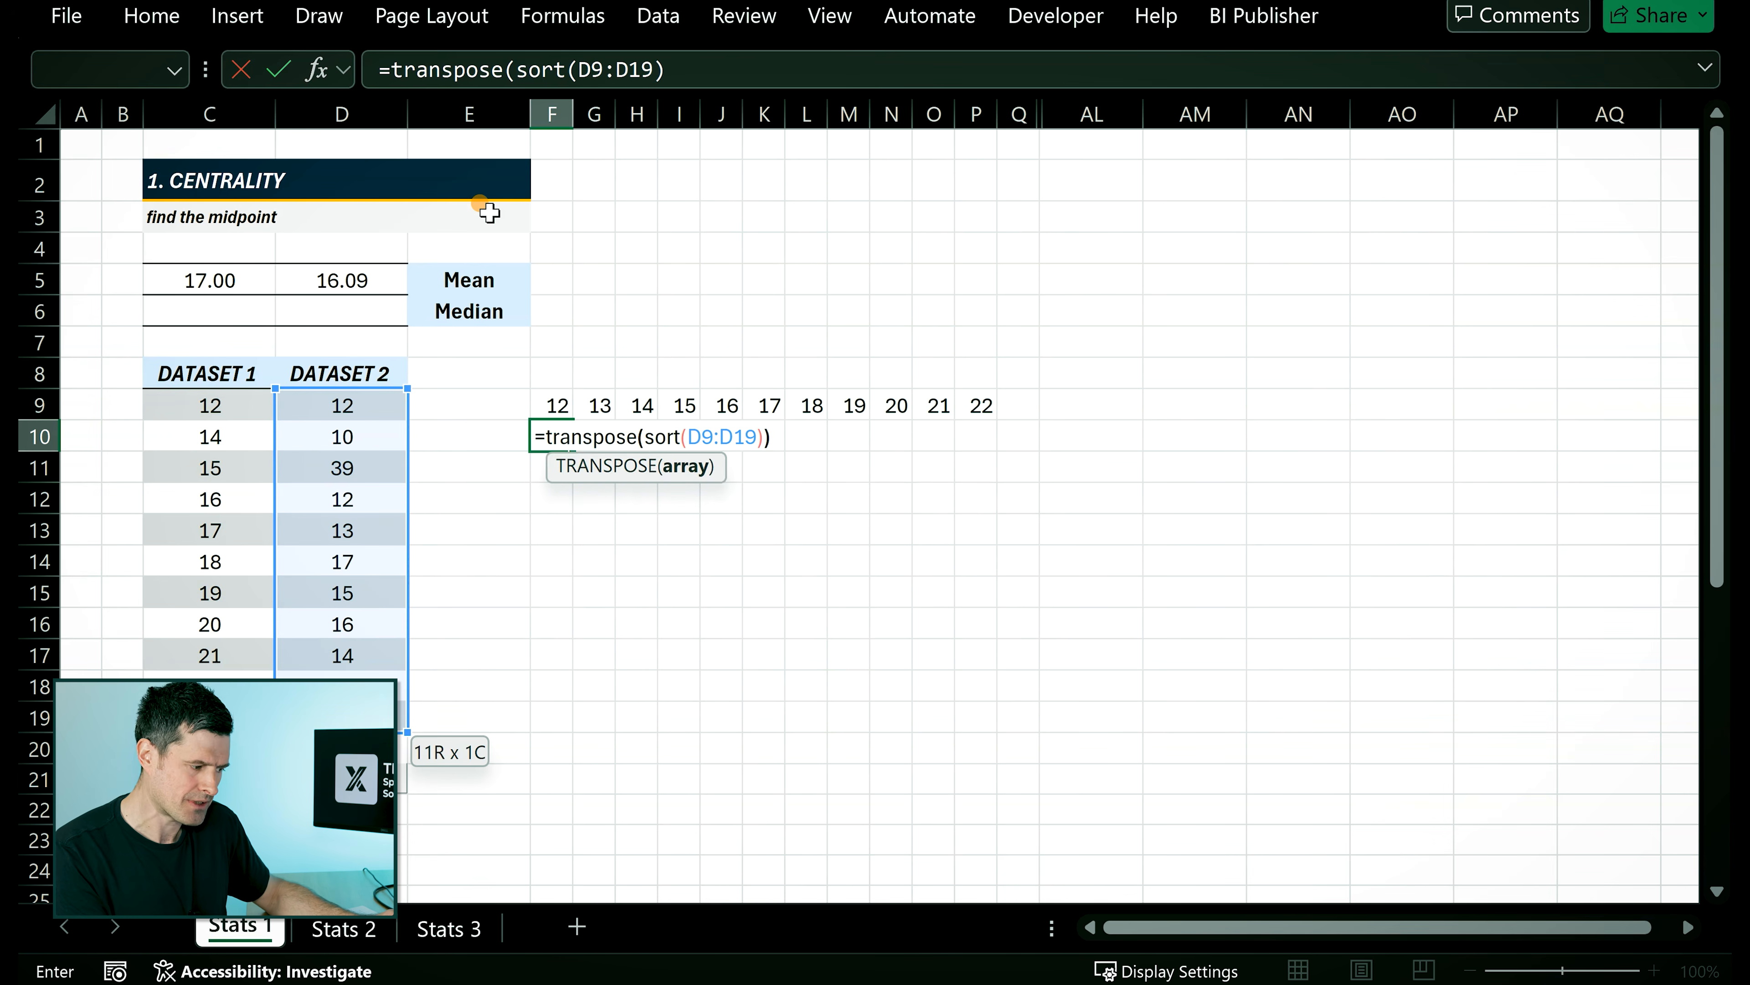
pyautogui.press('Return')
# Examine the sorted Dataset 2 values in row 10 one by one, up to the largest in P10.
pyautogui.press('Left')
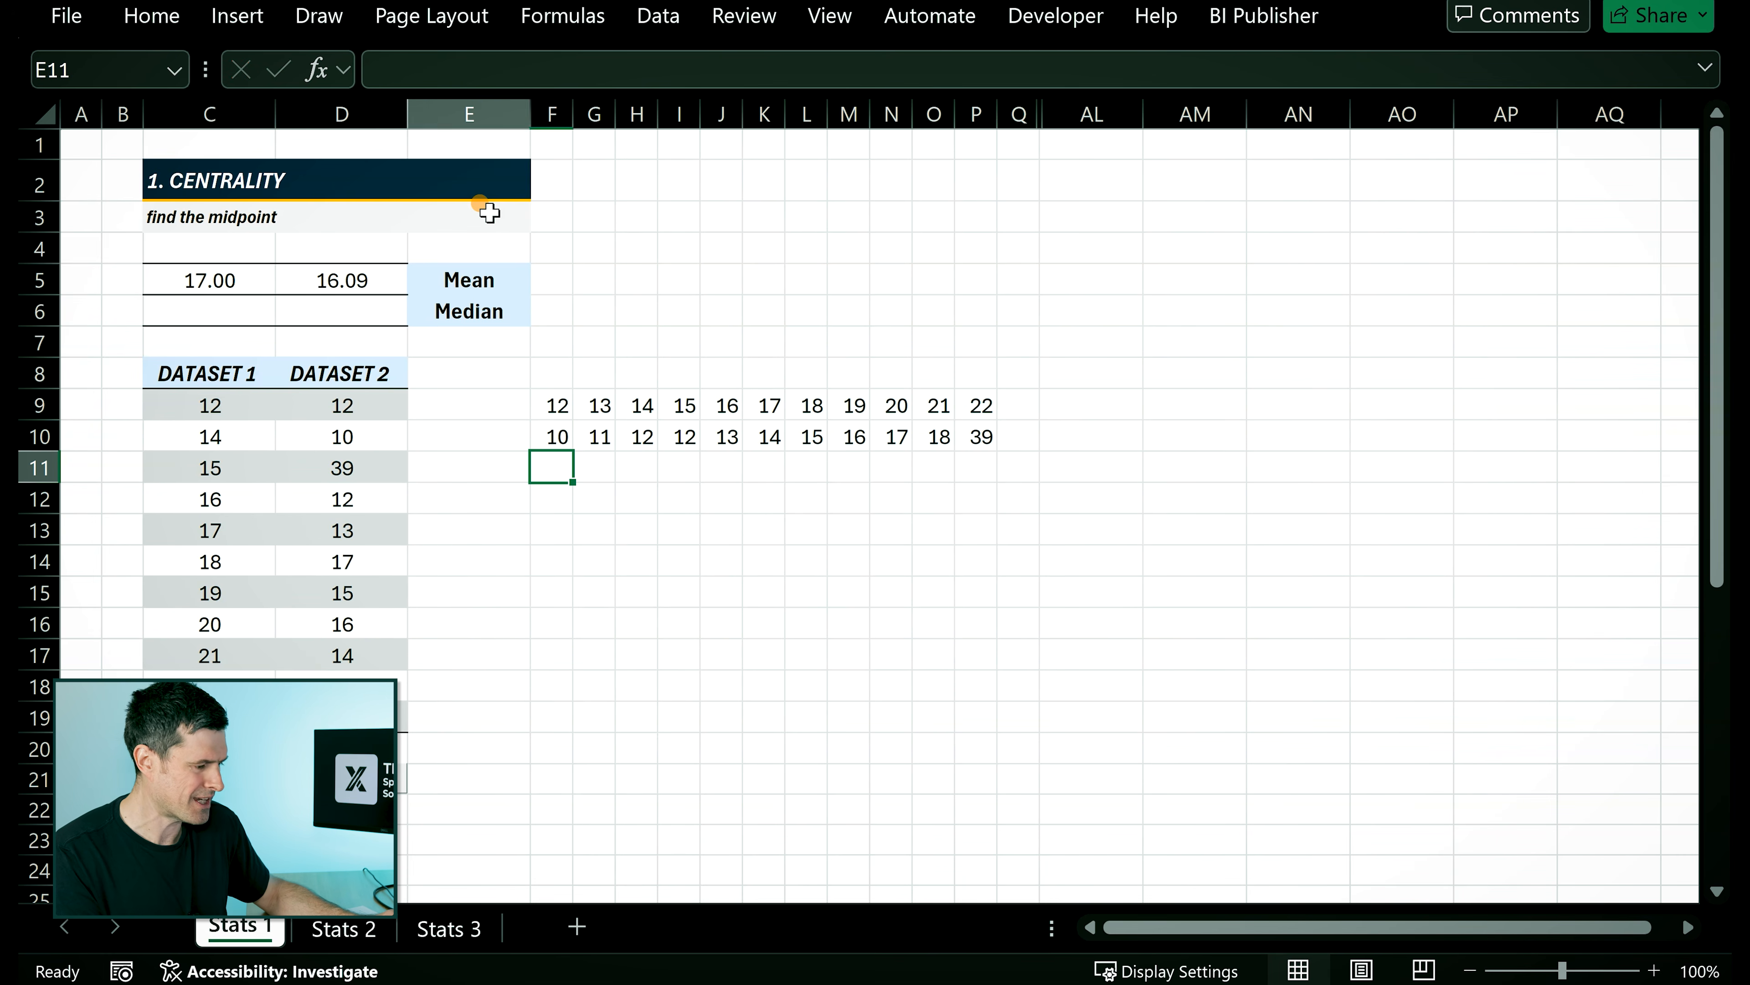
pyautogui.press('Up')
pyautogui.press('Right')
pyautogui.press('Right')
pyautogui.press('Right')
pyautogui.press('Right')
pyautogui.press('Right')
pyautogui.press('Right')
pyautogui.press('Right')
pyautogui.press('Right')
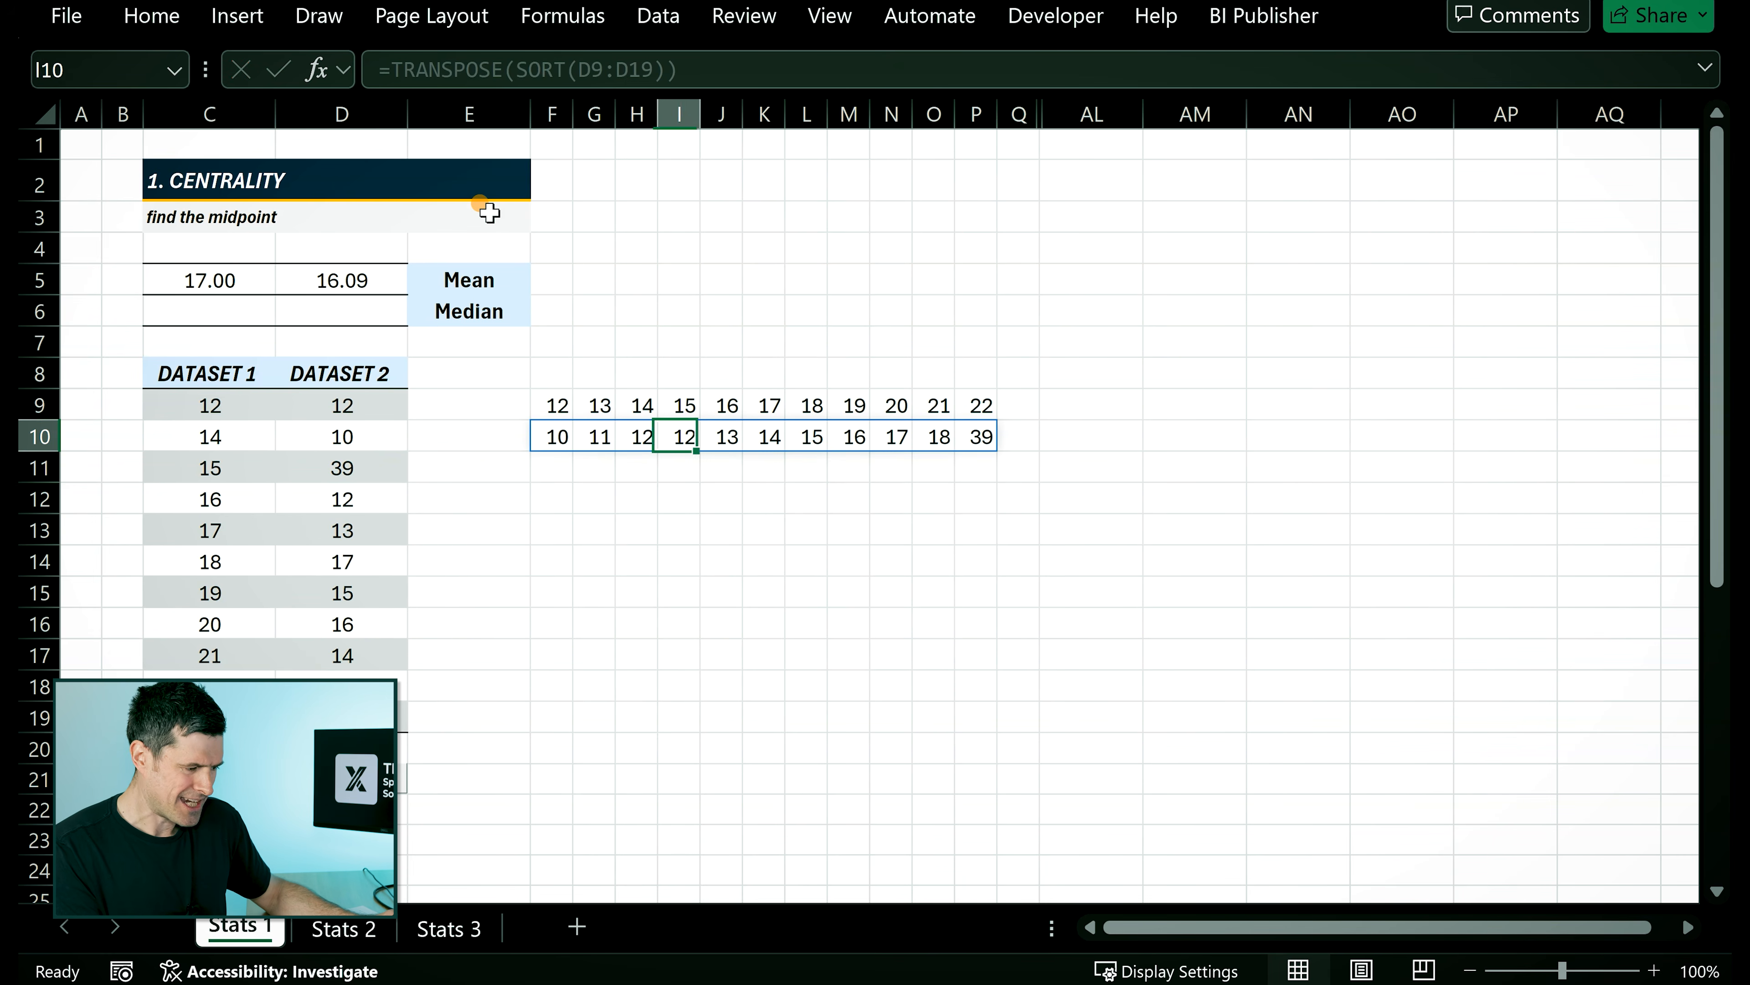
pyautogui.press('Right')
pyautogui.press('Right')
pyautogui.press('Right')
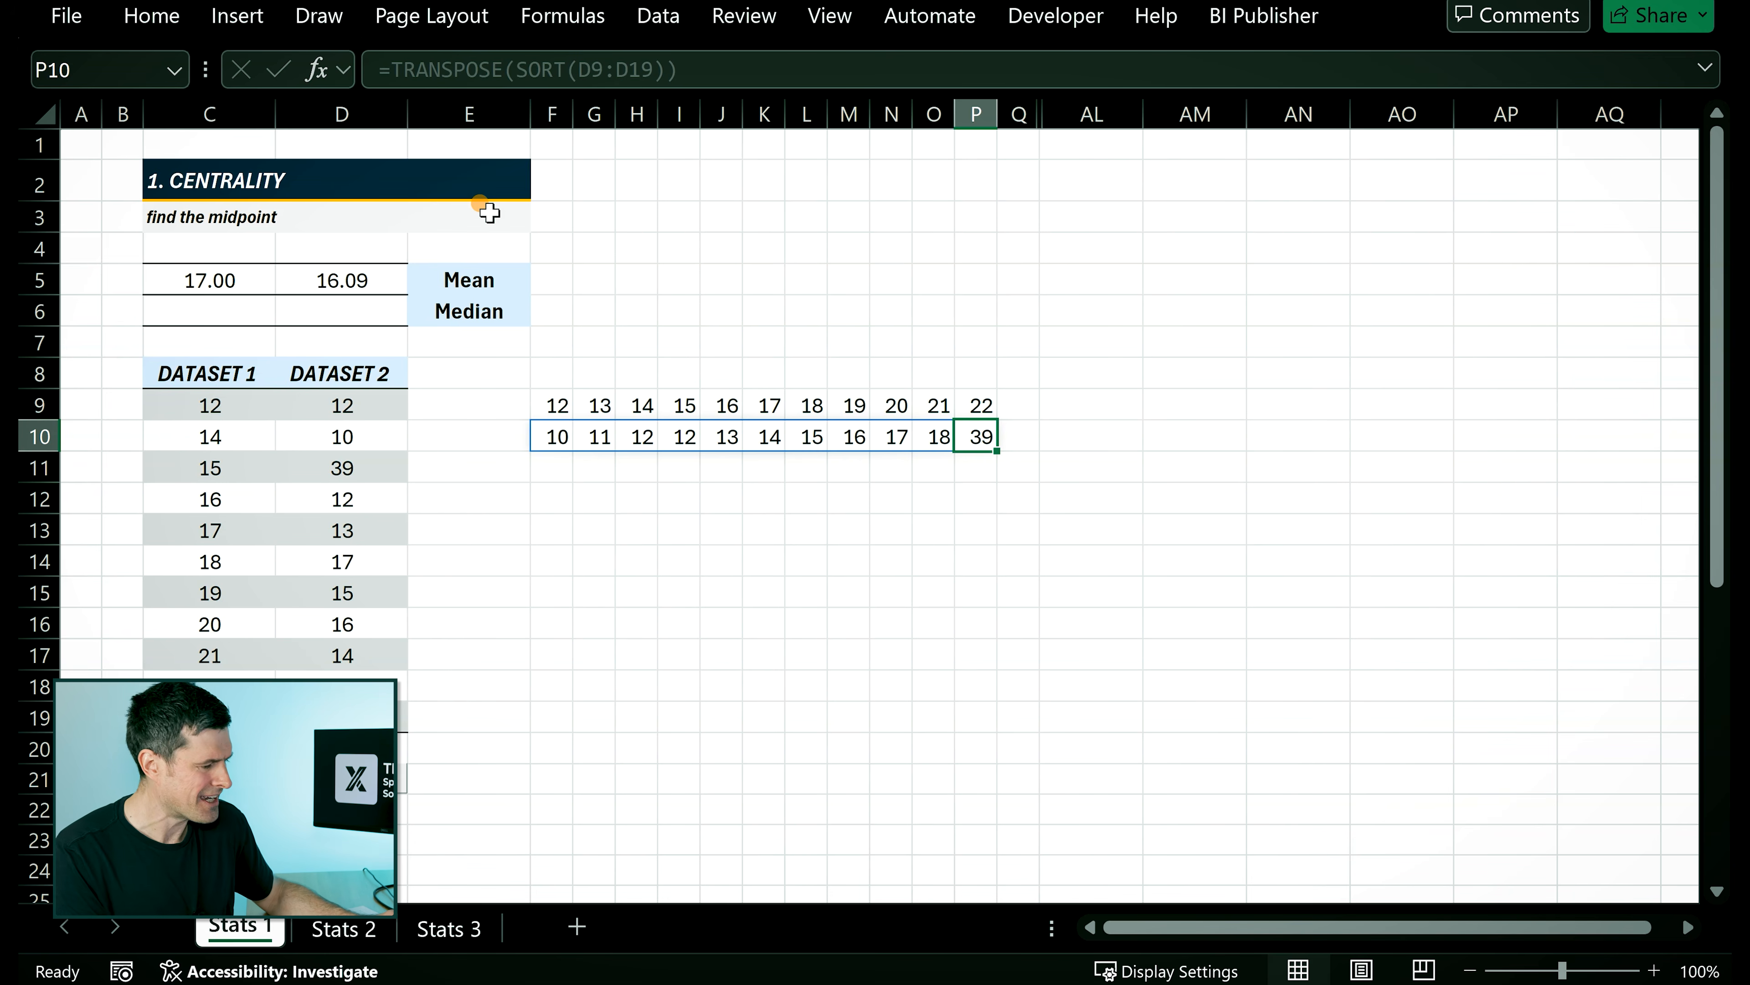
# Calculate the Dataset 1 median in C6 with the MEDIAN function over C9:C19.
pyautogui.press('Left')
pyautogui.press('Left')
pyautogui.press('Left')
pyautogui.press('Up')
pyautogui.press('Up')
pyautogui.press('Up')
pyautogui.press('Up')
pyautogui.press('Left')
pyautogui.press('Left')
pyautogui.press('Left')
pyautogui.press('Left')
pyautogui.press('Left')
pyautogui.press('Left')
pyautogui.press('Left')
pyautogui.press('Left')
pyautogui.press('Left')
pyautogui.press('Left')
pyautogui.write('=')
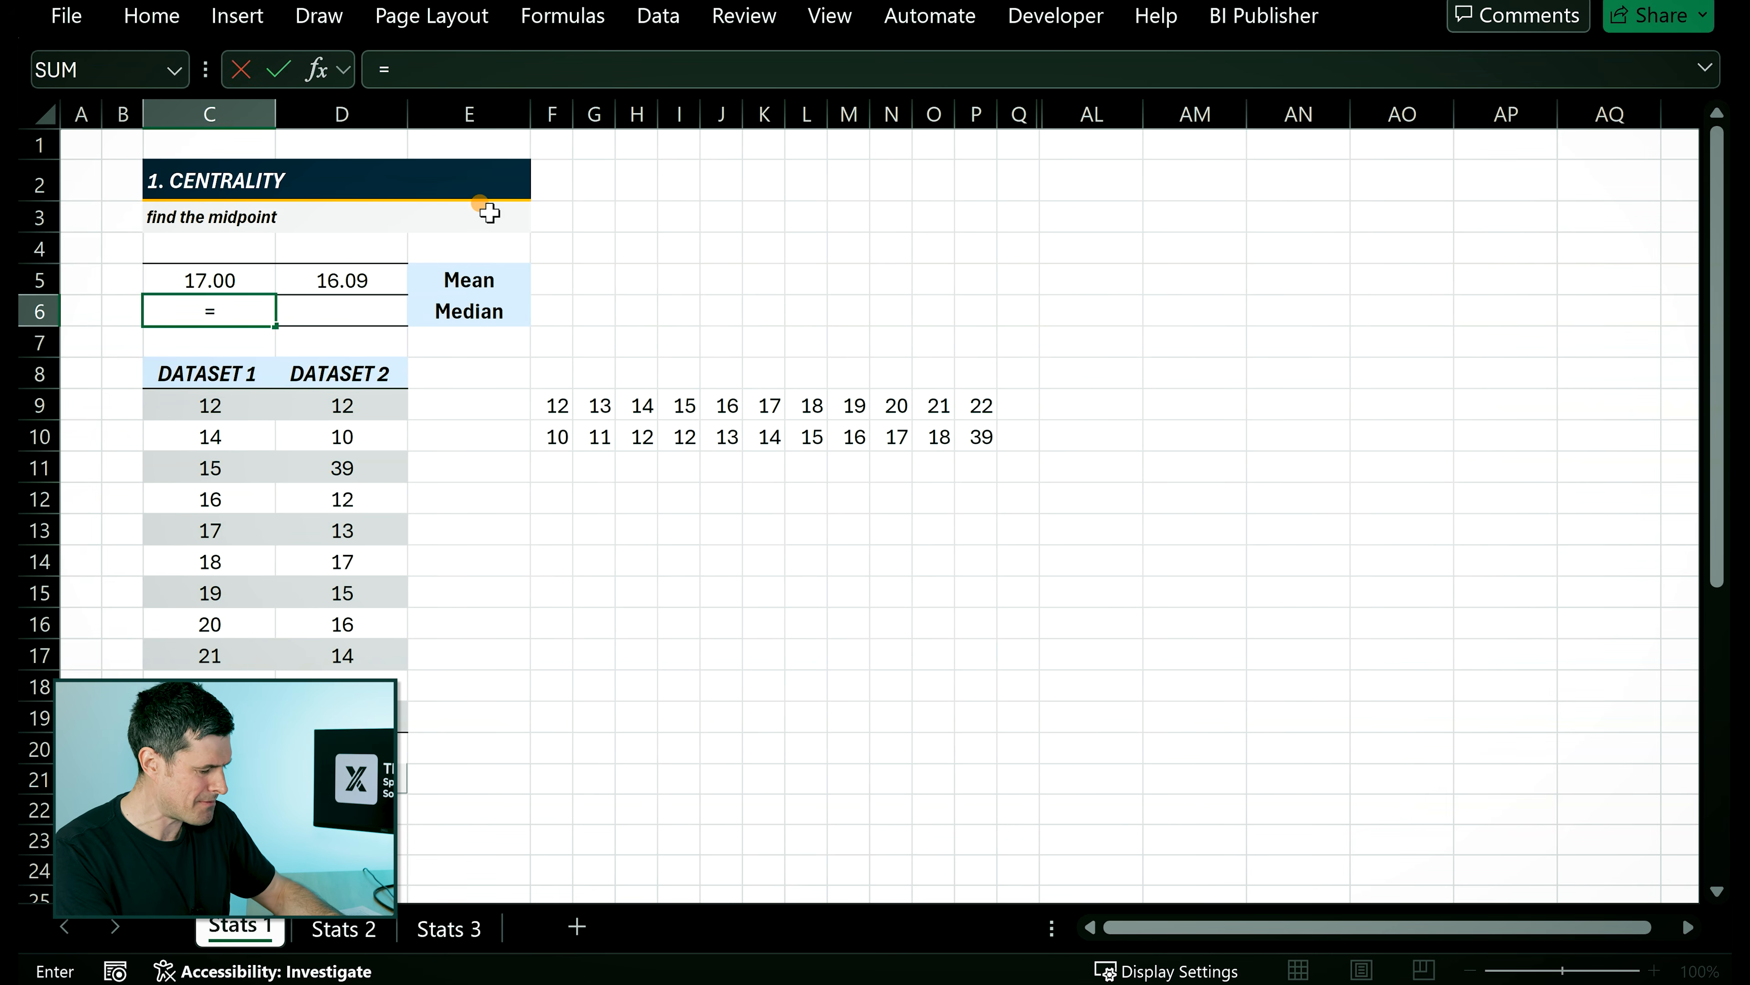
pyautogui.write('mediabn')
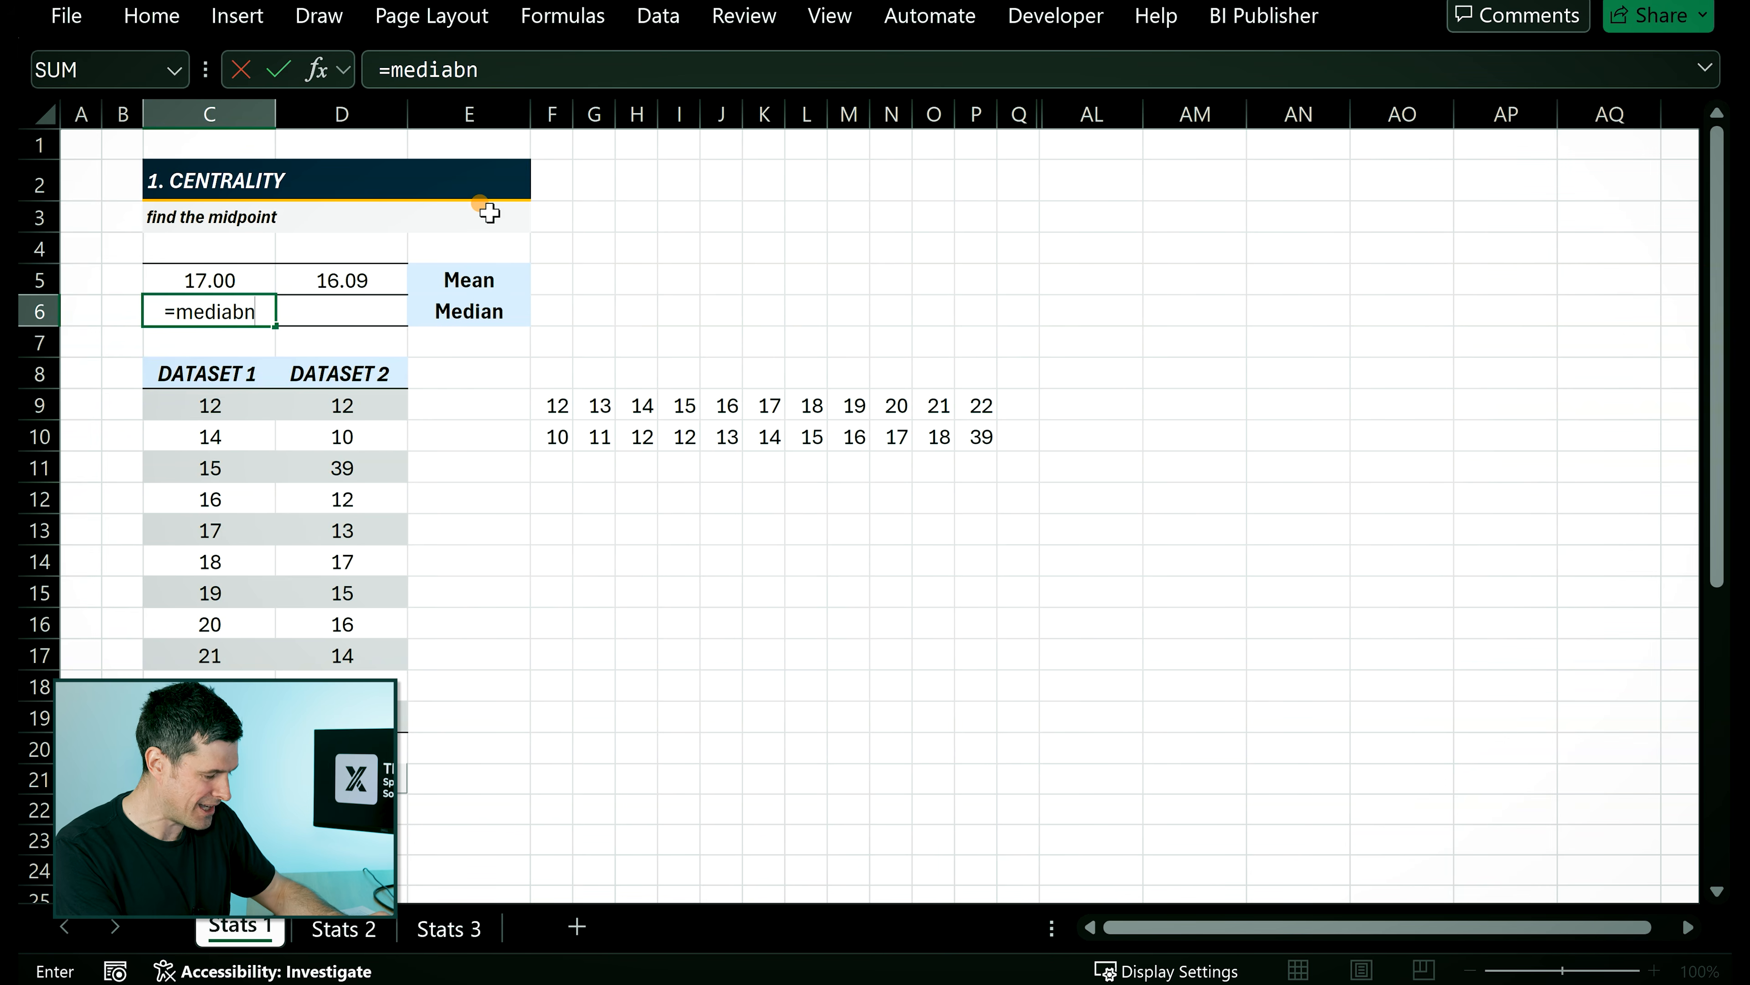
pyautogui.write('(')
pyautogui.press('BackSpace')
pyautogui.press('BackSpace')
pyautogui.press('BackSpace')
pyautogui.write('n(')
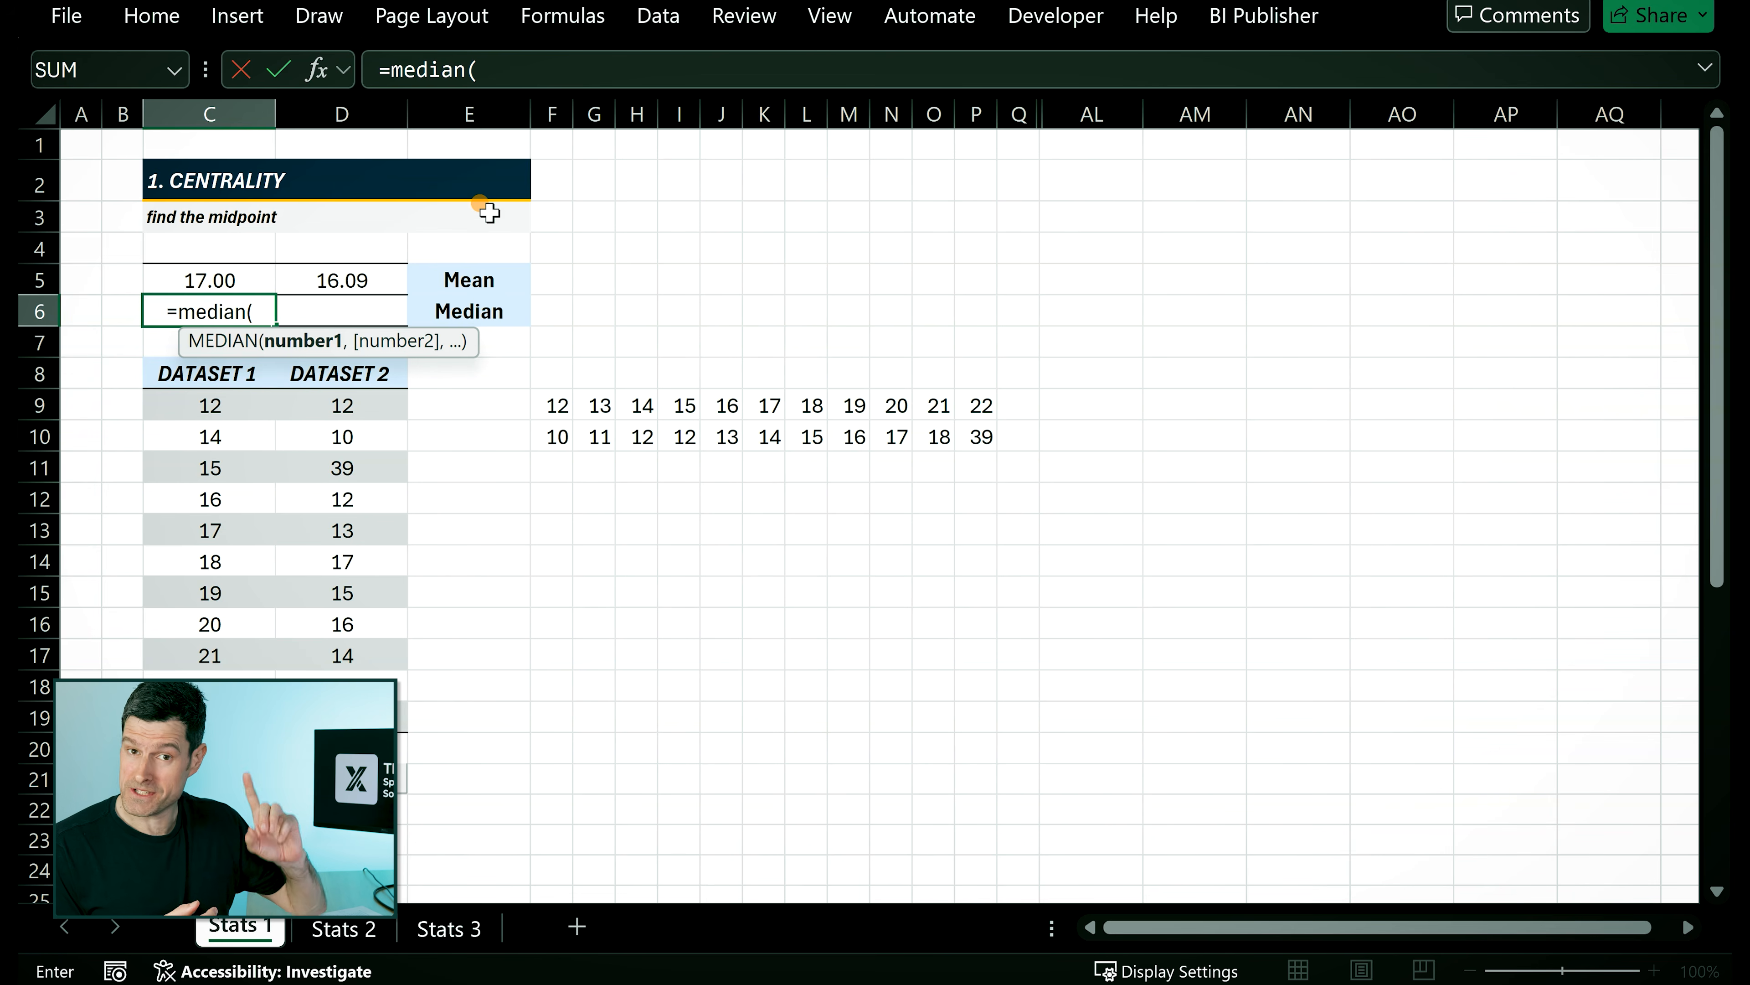
pyautogui.press('Down')
pyautogui.press('Down')
pyautogui.press('Down')
pyautogui.hotkey('ctrl', 'shift', 'Down')
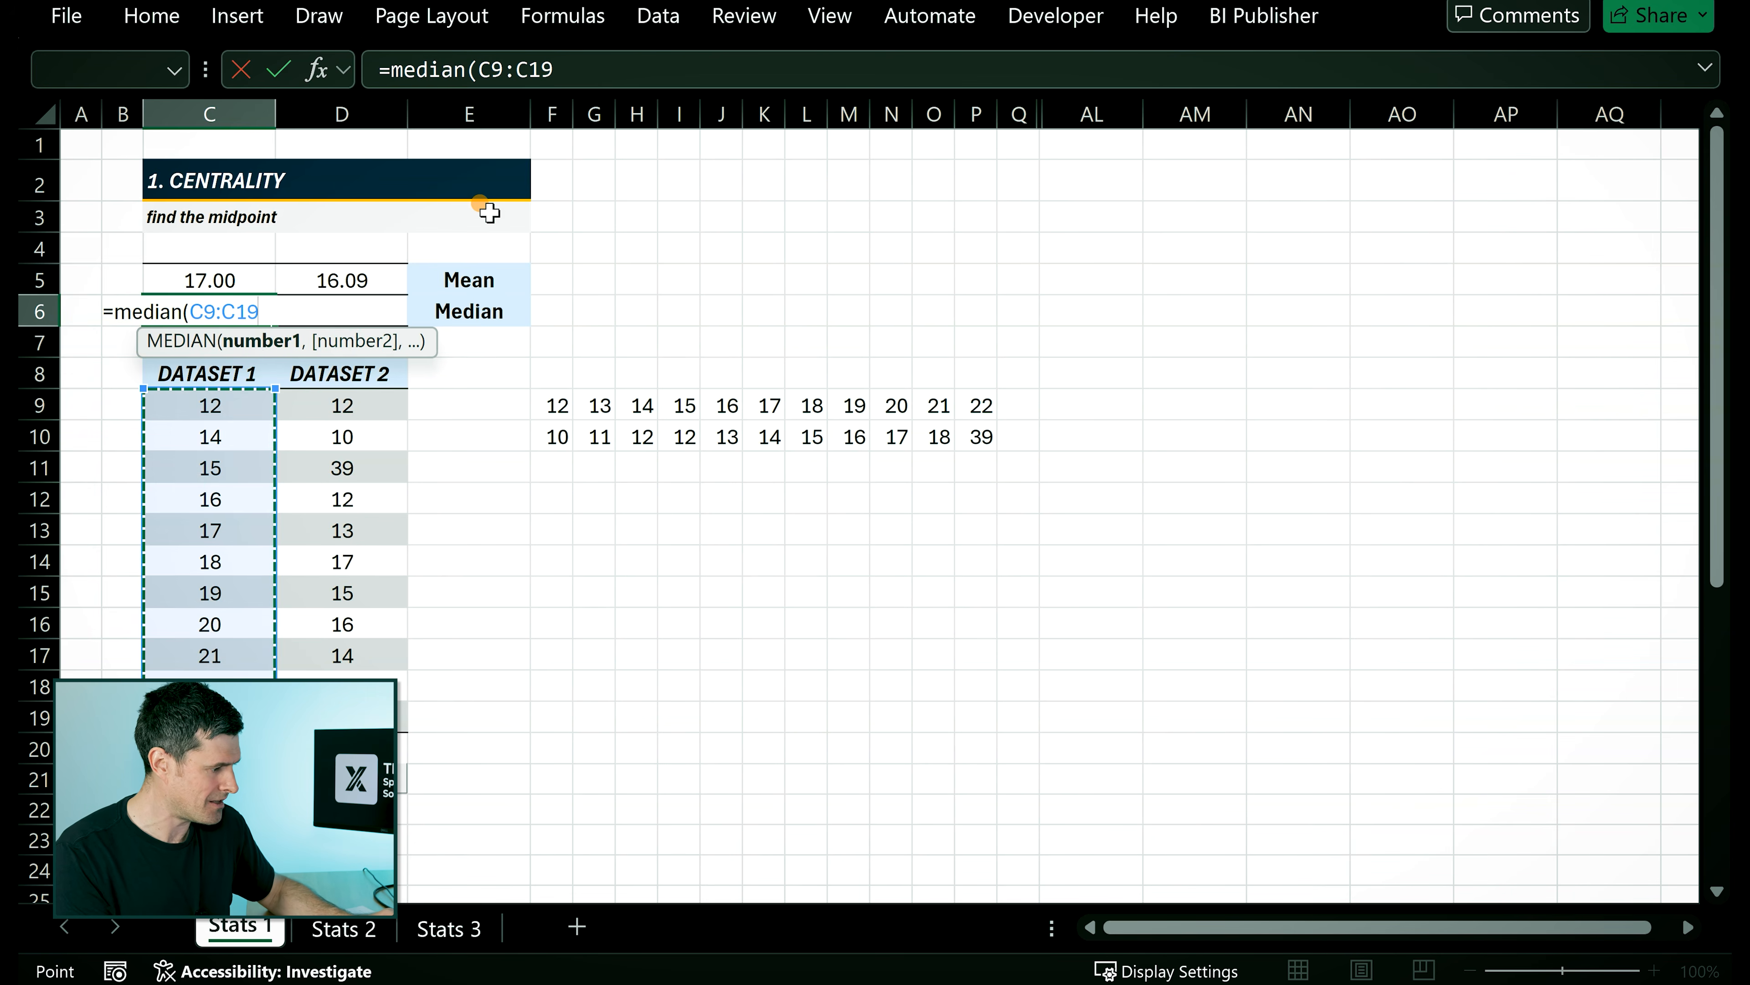
pyautogui.press('Return')
# Fill the median formula from C6 across to D6 for Dataset 2.
pyautogui.press('Up')
pyautogui.hotkey('shift', 'Right')
pyautogui.hotkey('ctrl', 'r')
pyautogui.press('Home')
pyautogui.press('Right')
pyautogui.press('Right')
pyautogui.press('Right')
pyautogui.press('Right')
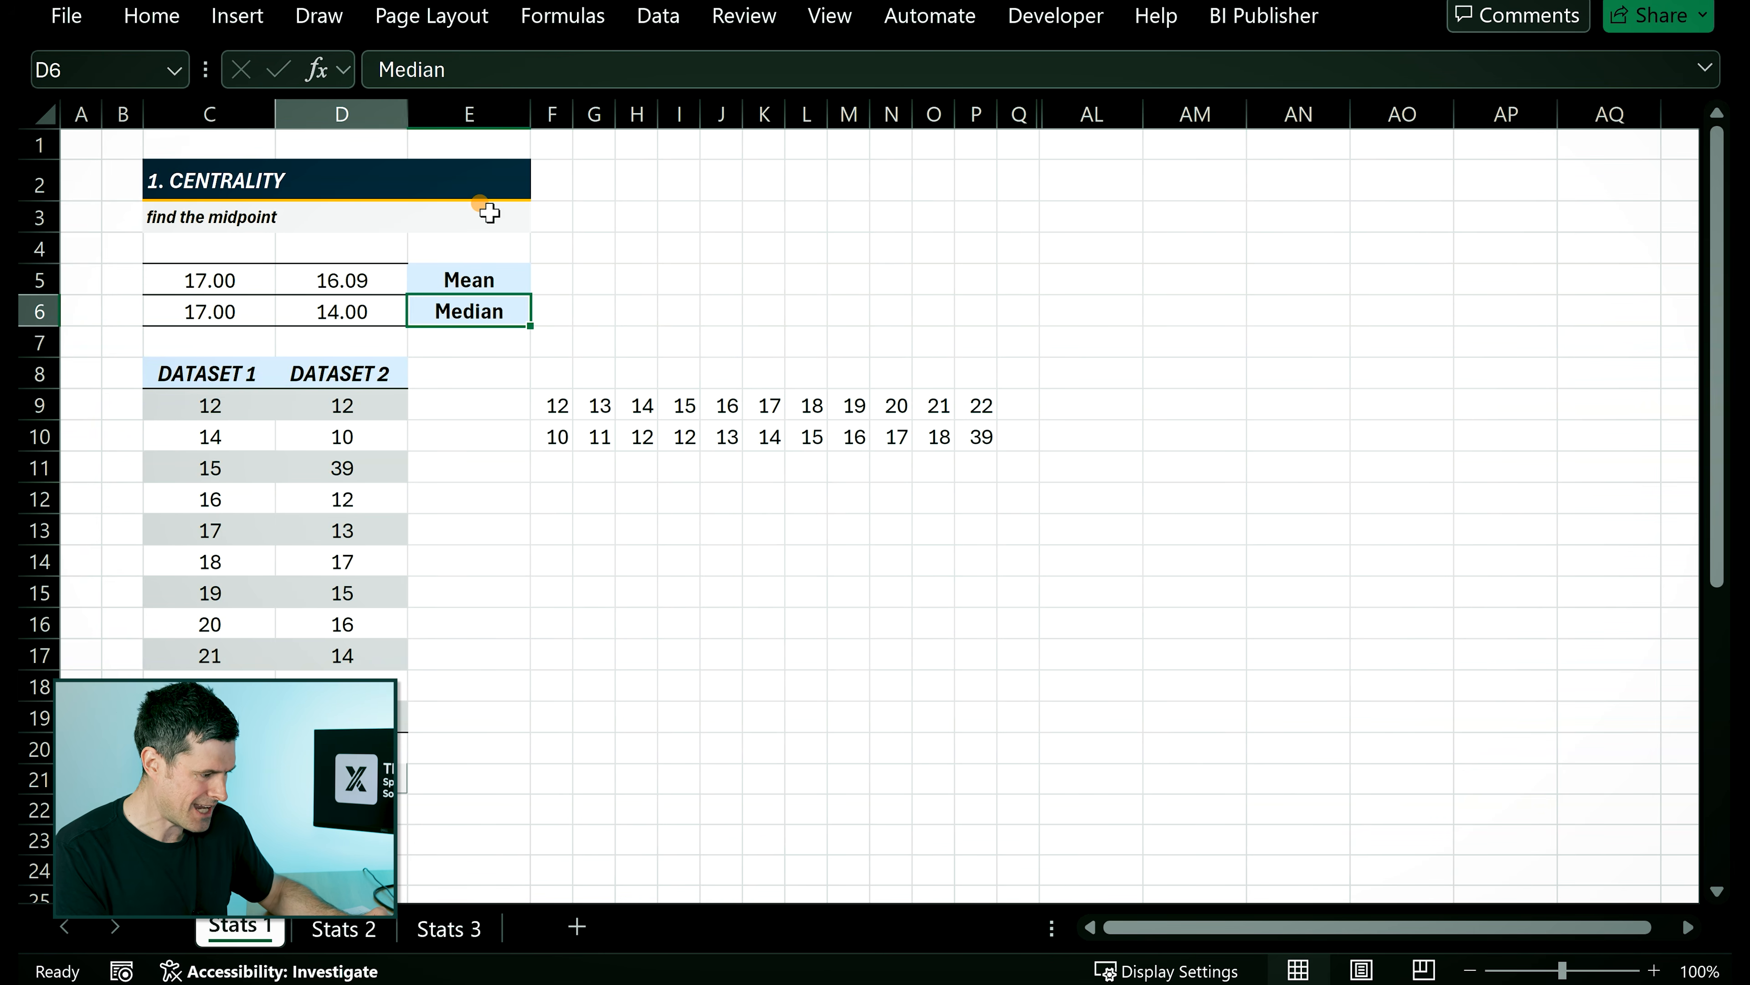
# Compare Dataset 2's mean and median, and check the middle value of each sorted row in column K.
pyautogui.press('Left')
pyautogui.hotkey('shift', 'Up')
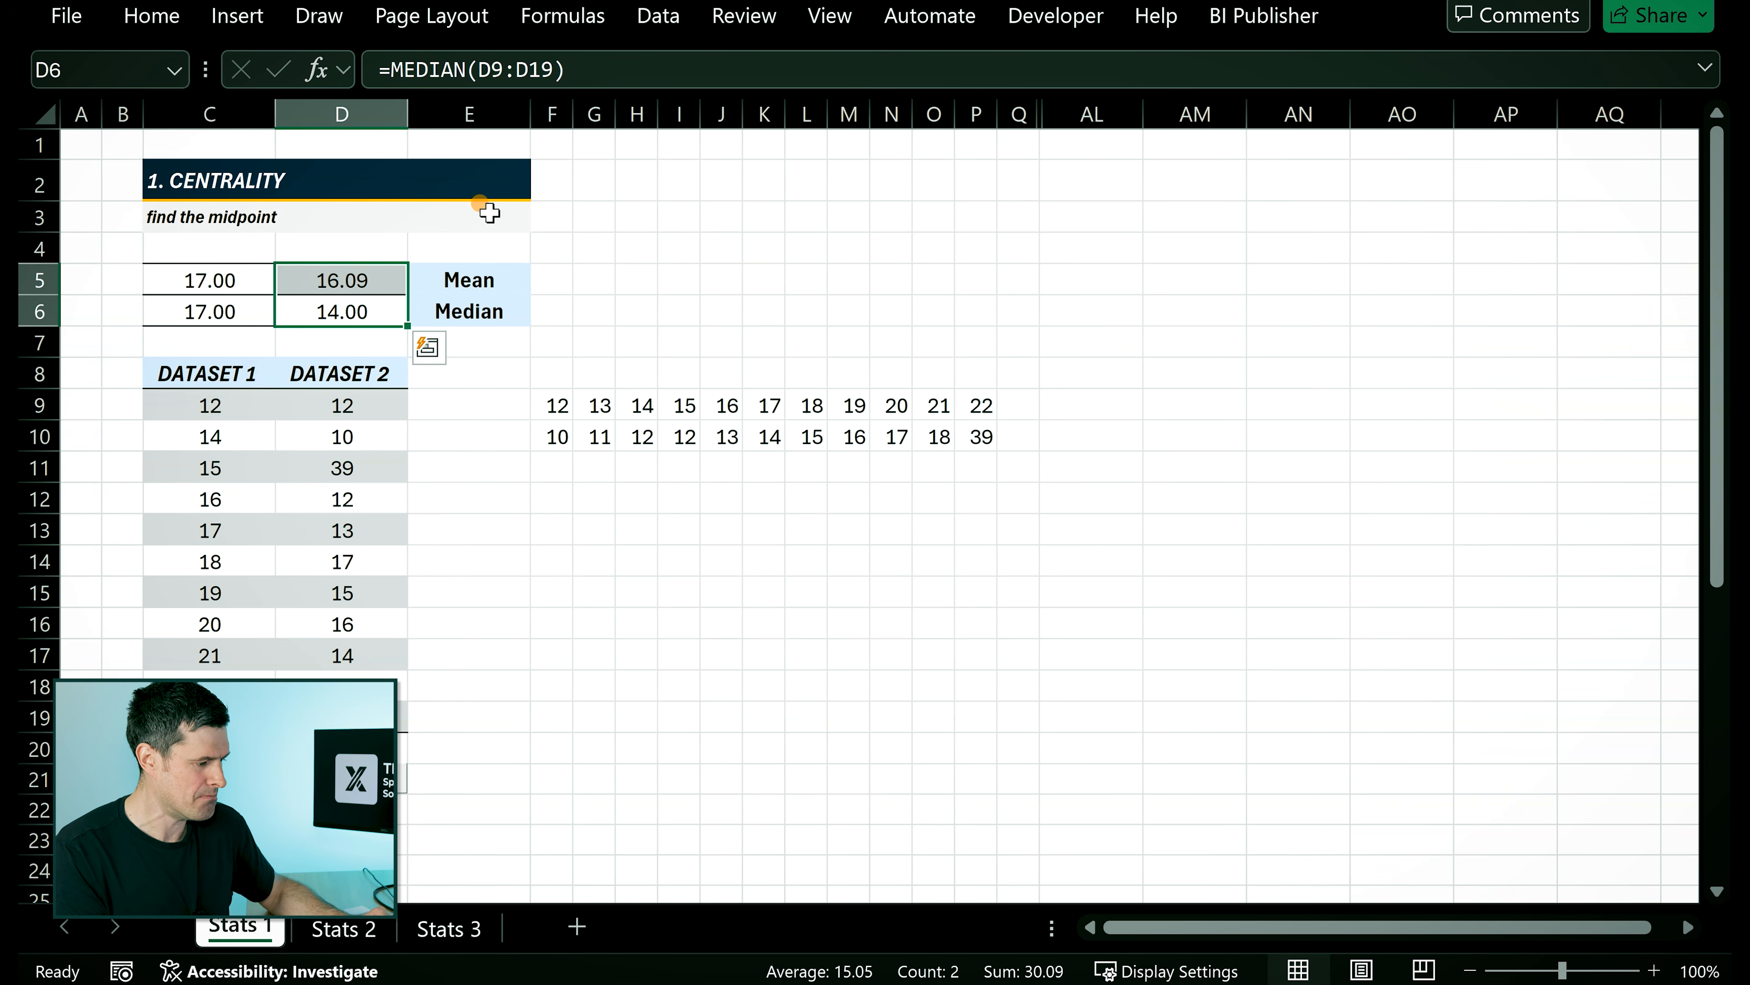
pyautogui.press('Down')
pyautogui.press('Down')
pyautogui.press('Down')
pyautogui.press('Down')
pyautogui.press('Down')
pyautogui.press('Right')
pyautogui.press('Right')
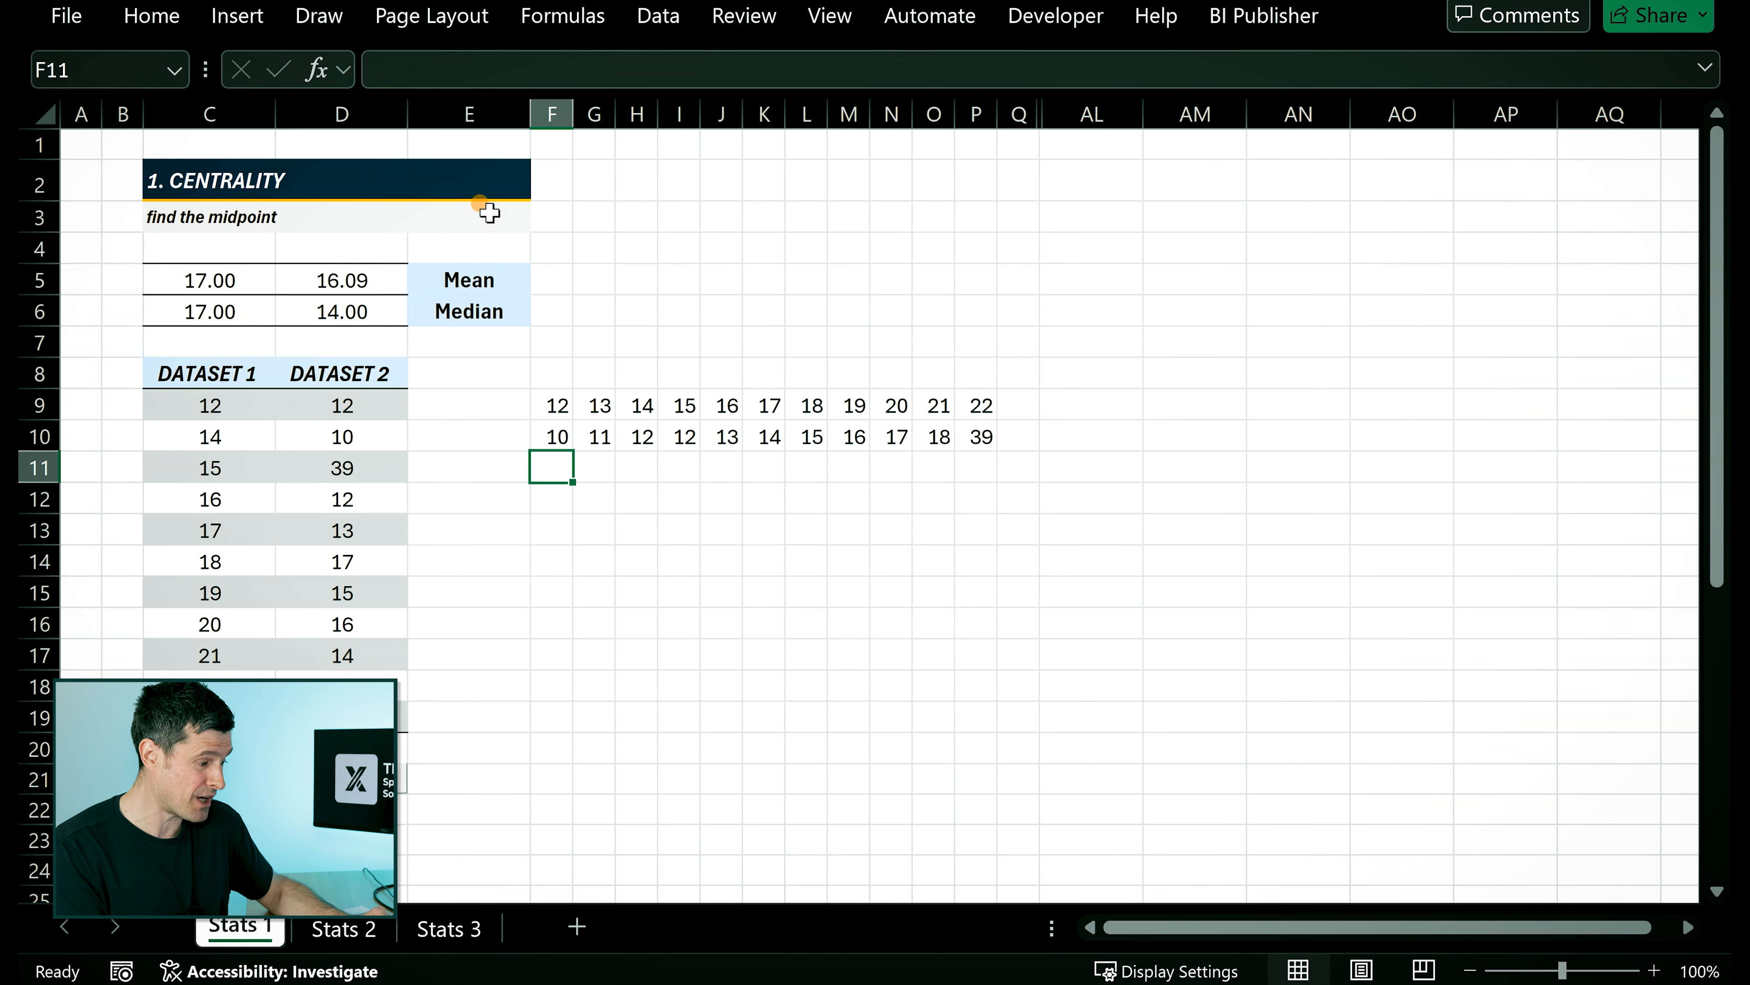
pyautogui.press('Up')
pyautogui.press('Right')
pyautogui.press('Right')
pyautogui.press('Right')
pyautogui.press('Right')
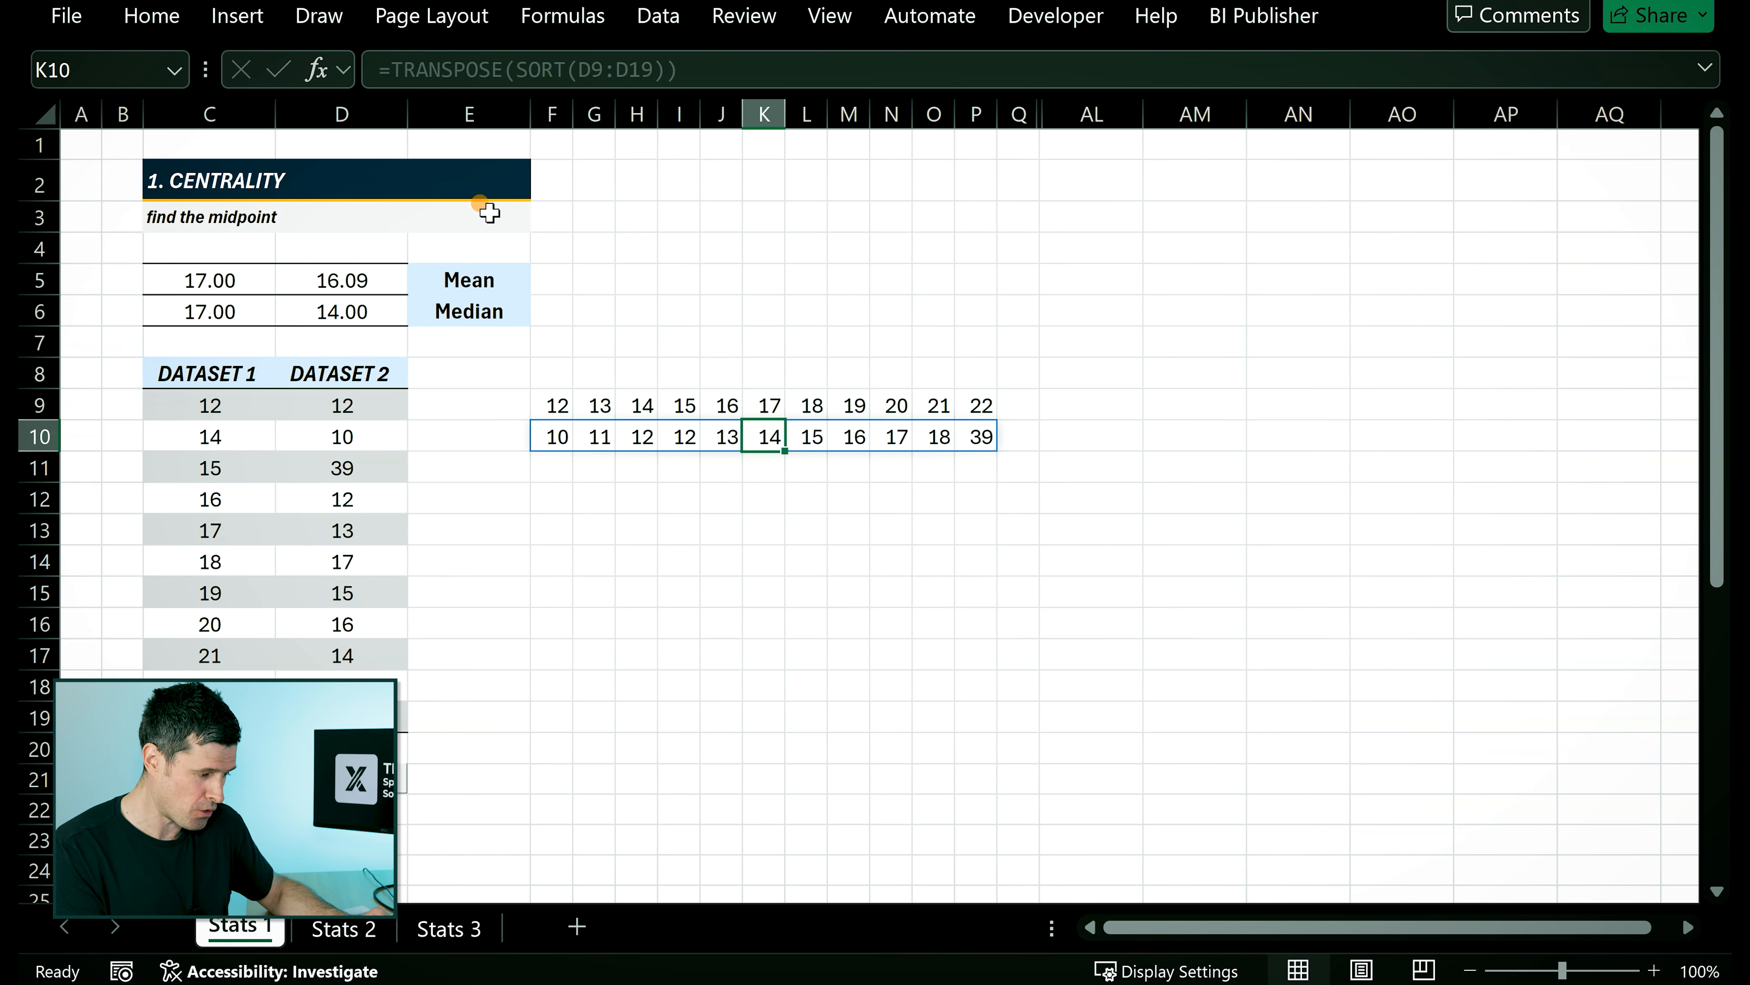
pyautogui.press('Up')
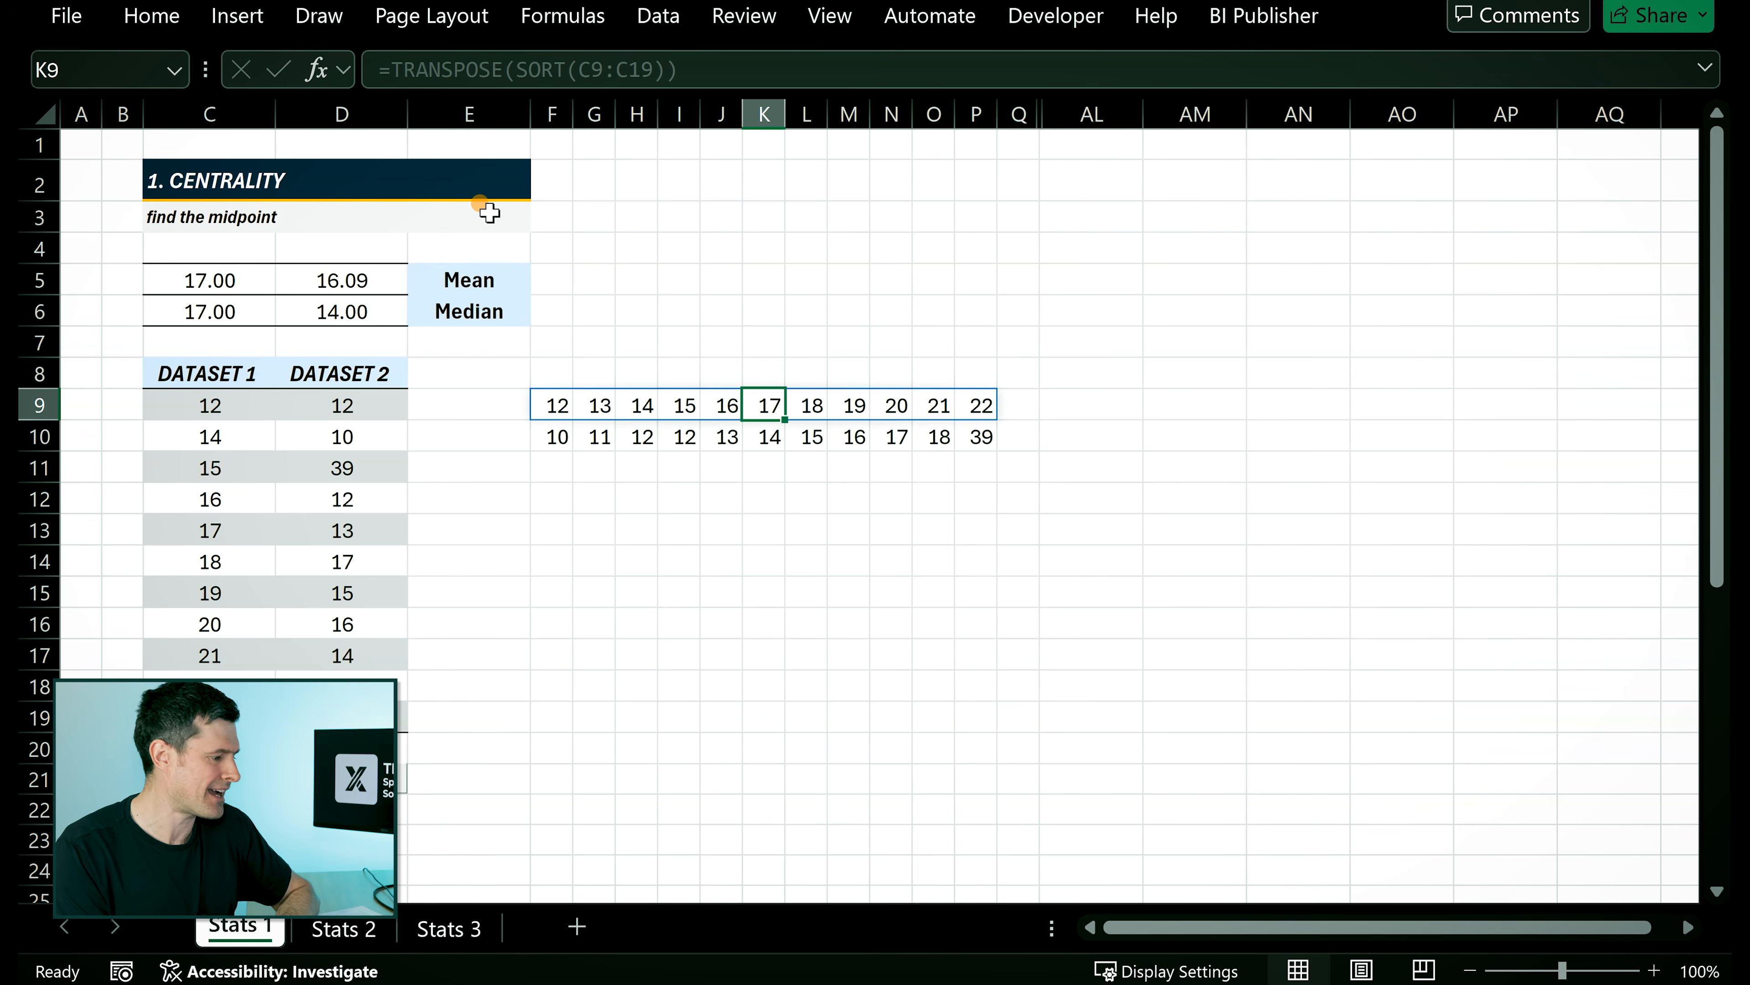
pyautogui.click(365, 277)
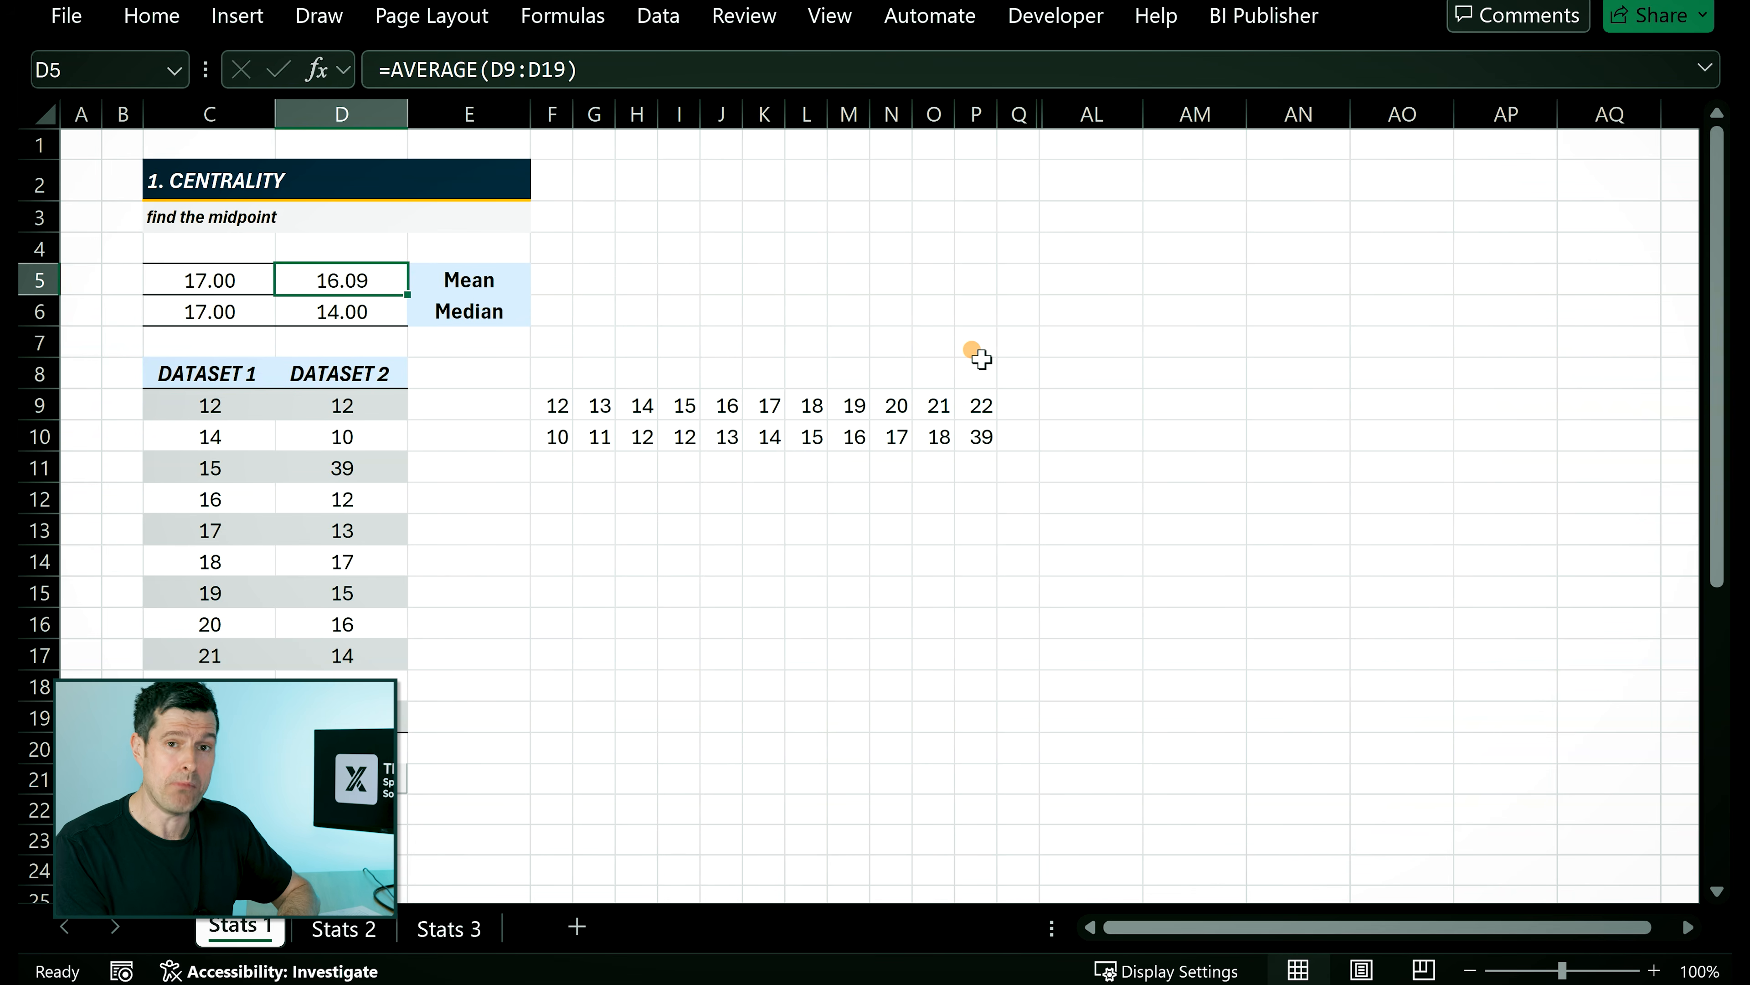
# Collapse the grouped columns F:P with the sorted values and expand the grouped columns R:AK with the chart calculations.
pyautogui.click(975, 435)
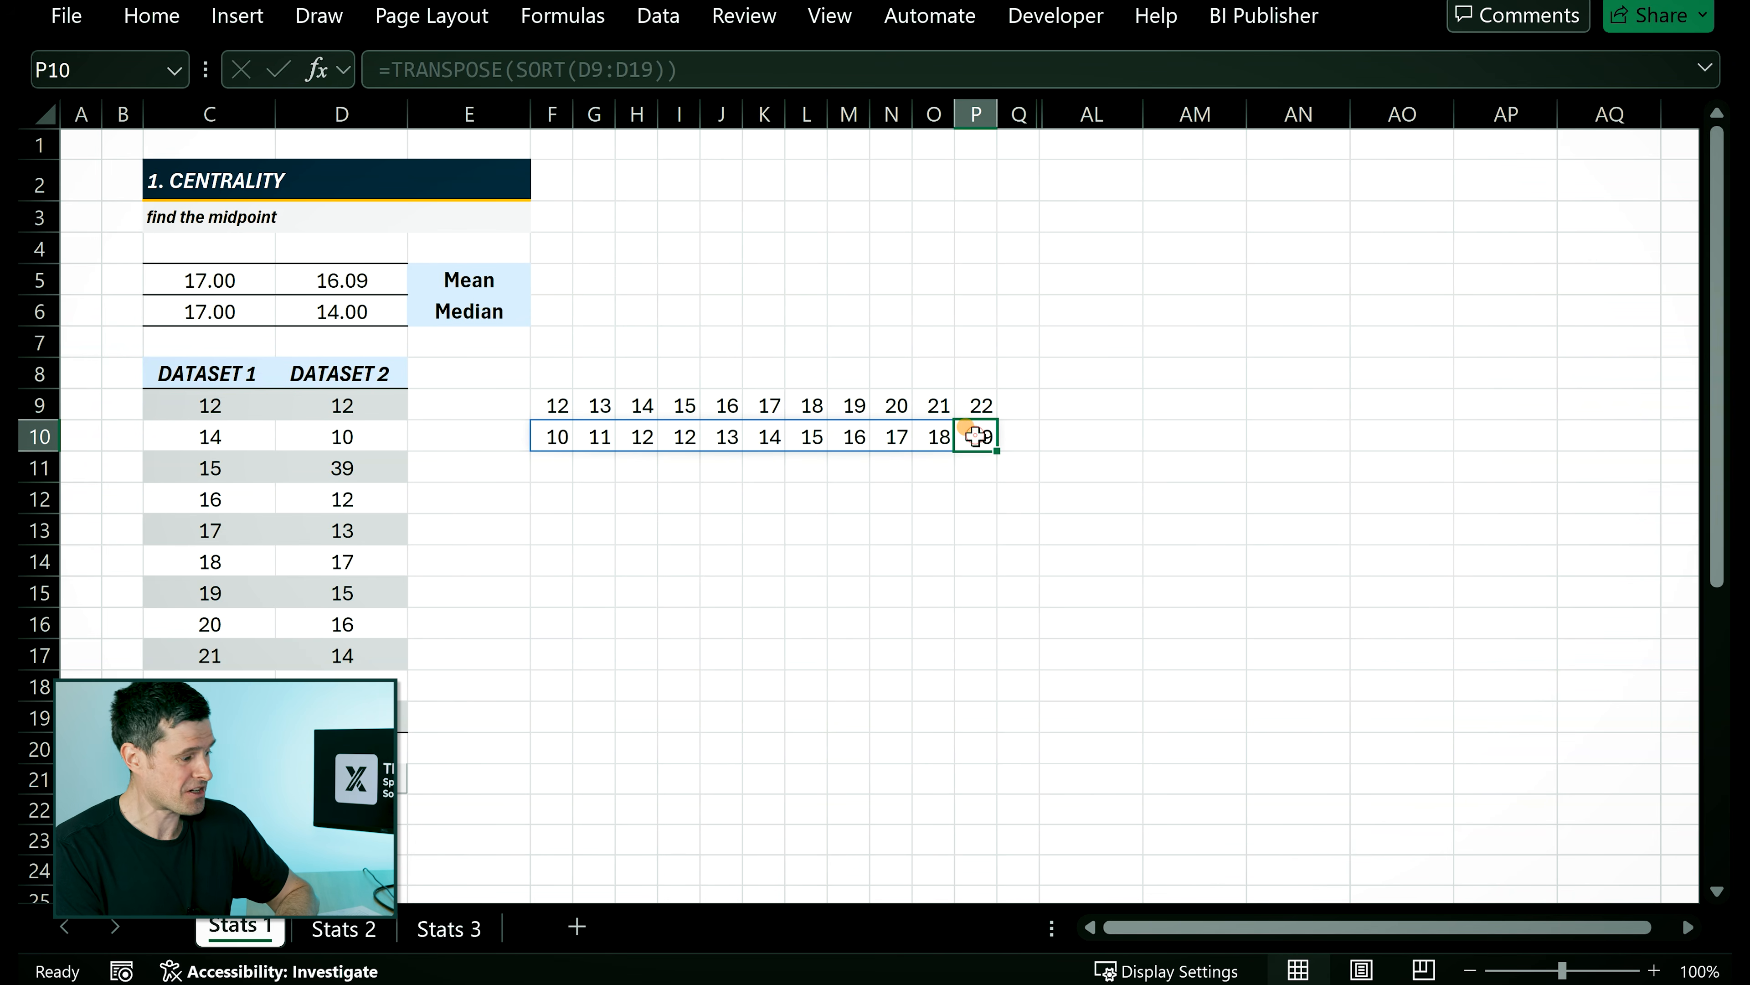
pyautogui.hotkey('alt', 'a')
pyautogui.press('h')
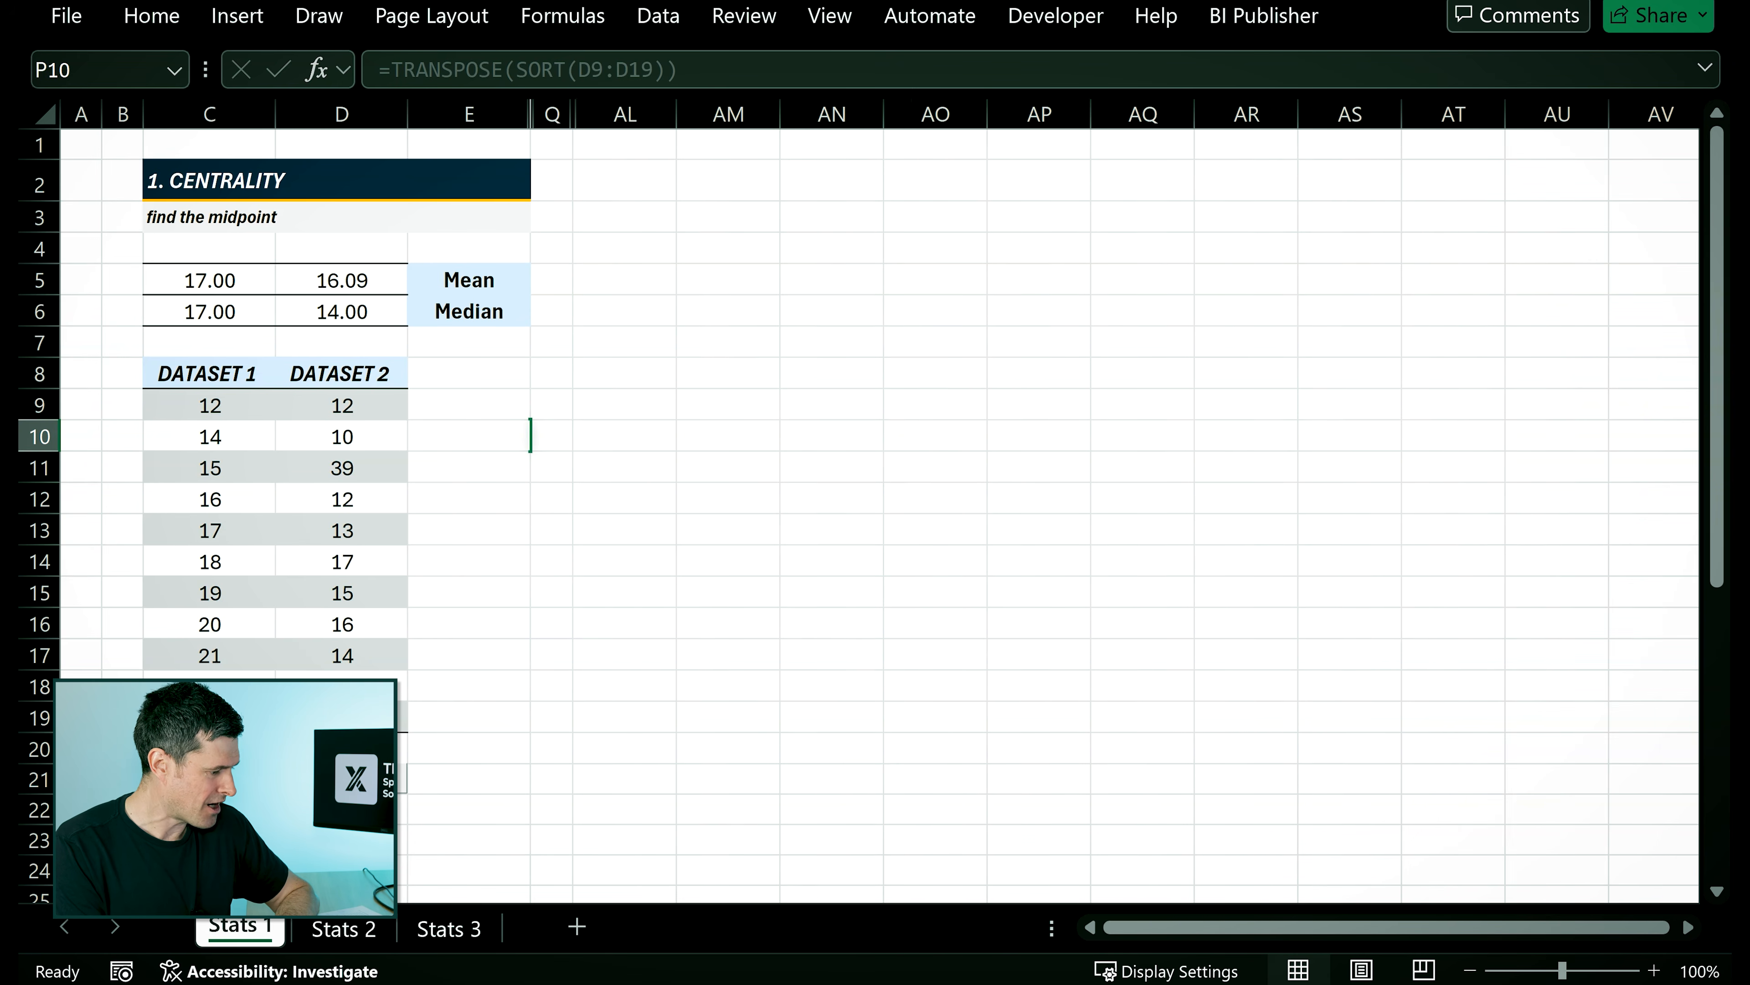
pyautogui.hotkey('alt', 'a')
pyautogui.press('j')
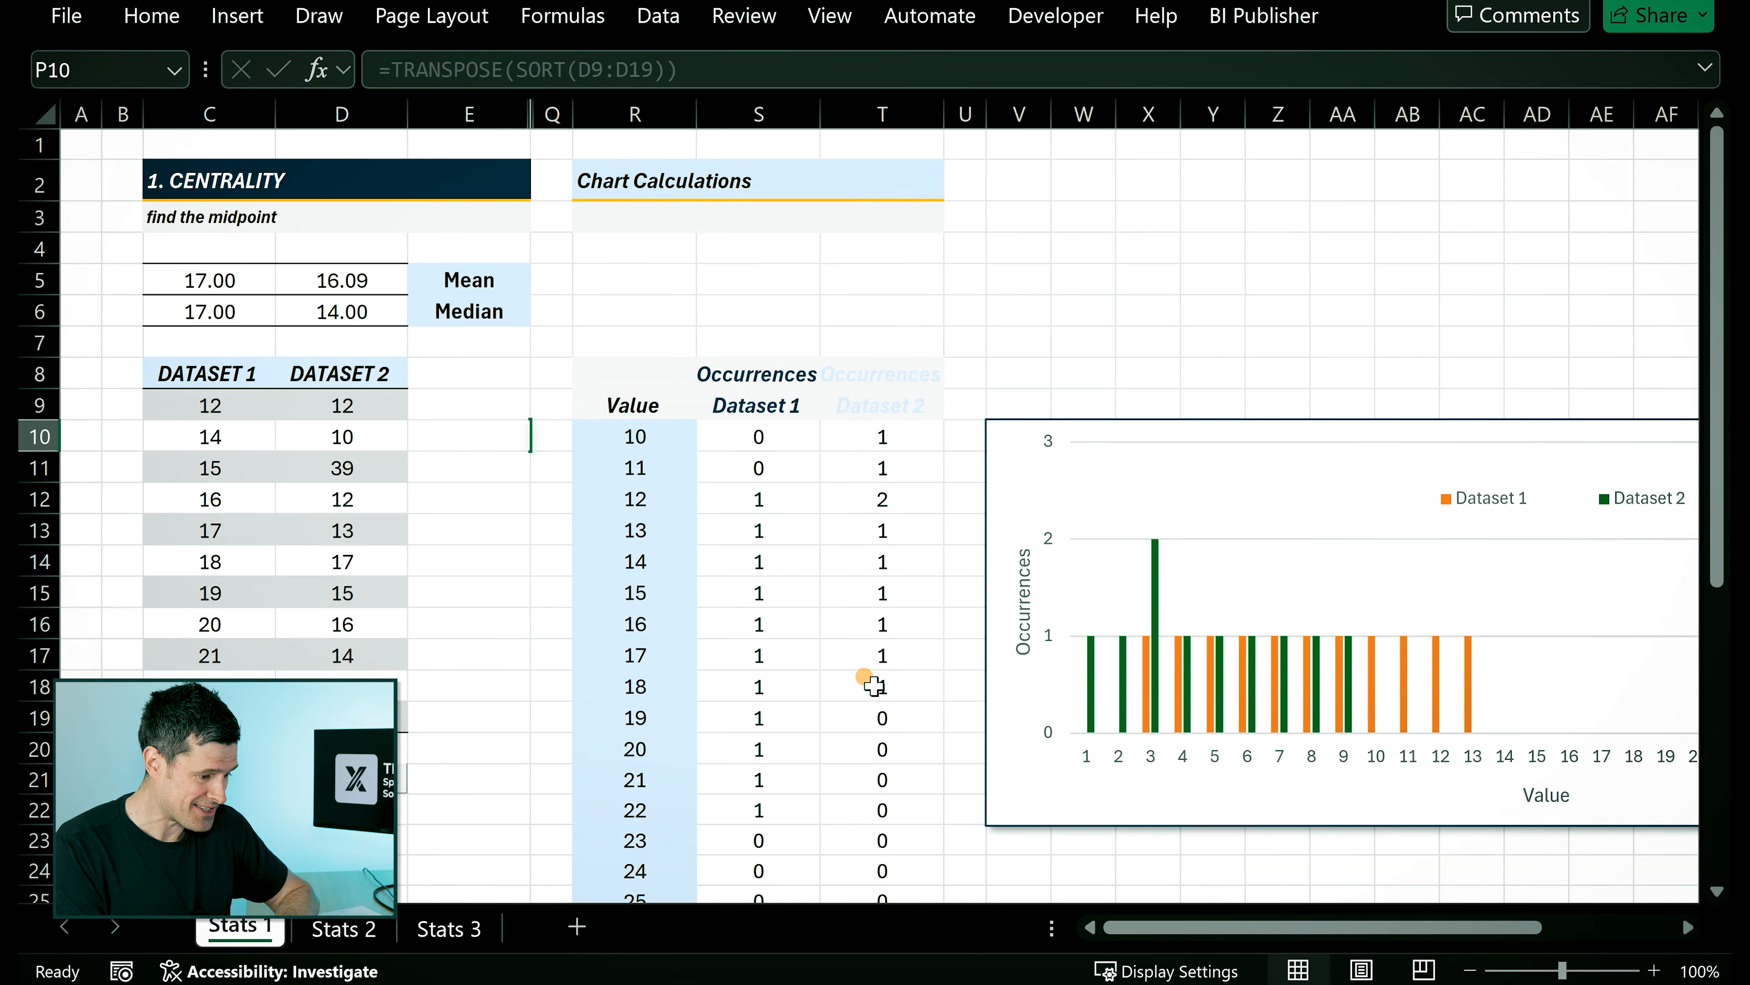
# Inspect the outlier in the occurrences chart by selecting the Dataset 2 series at its last column.
pyautogui.hscroll(3, 873, 685)
pyautogui.hscroll(3, 874, 686)
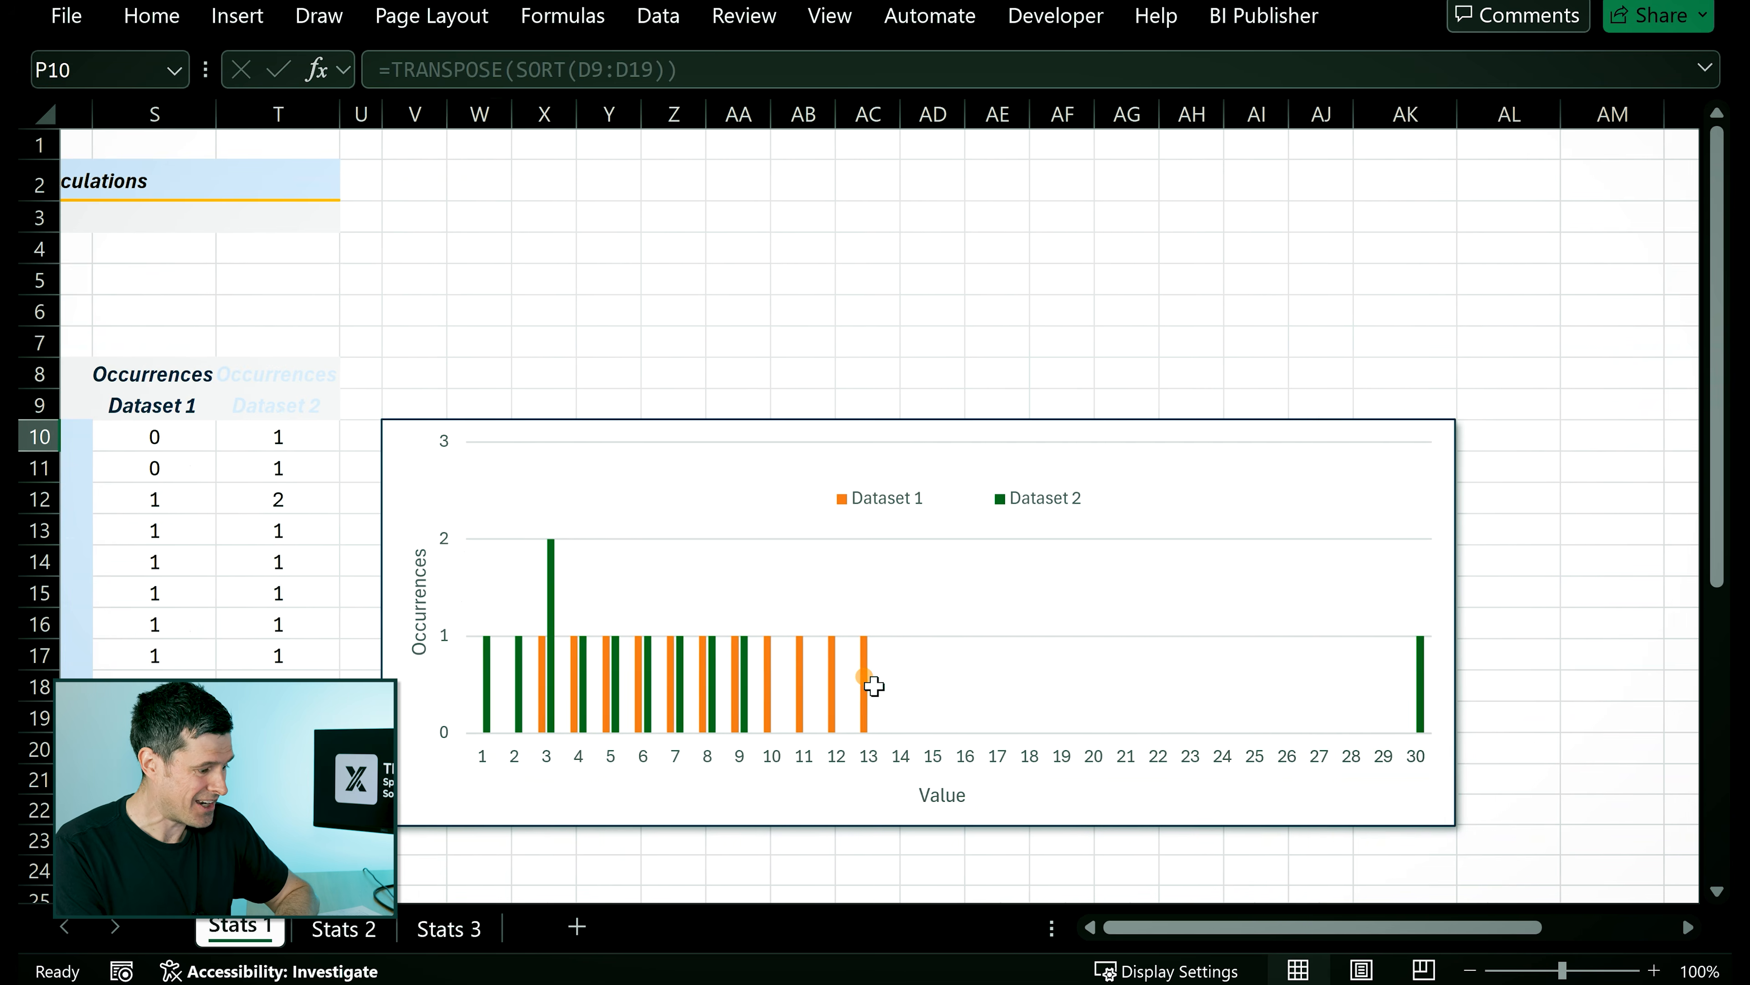
pyautogui.click(1426, 696)
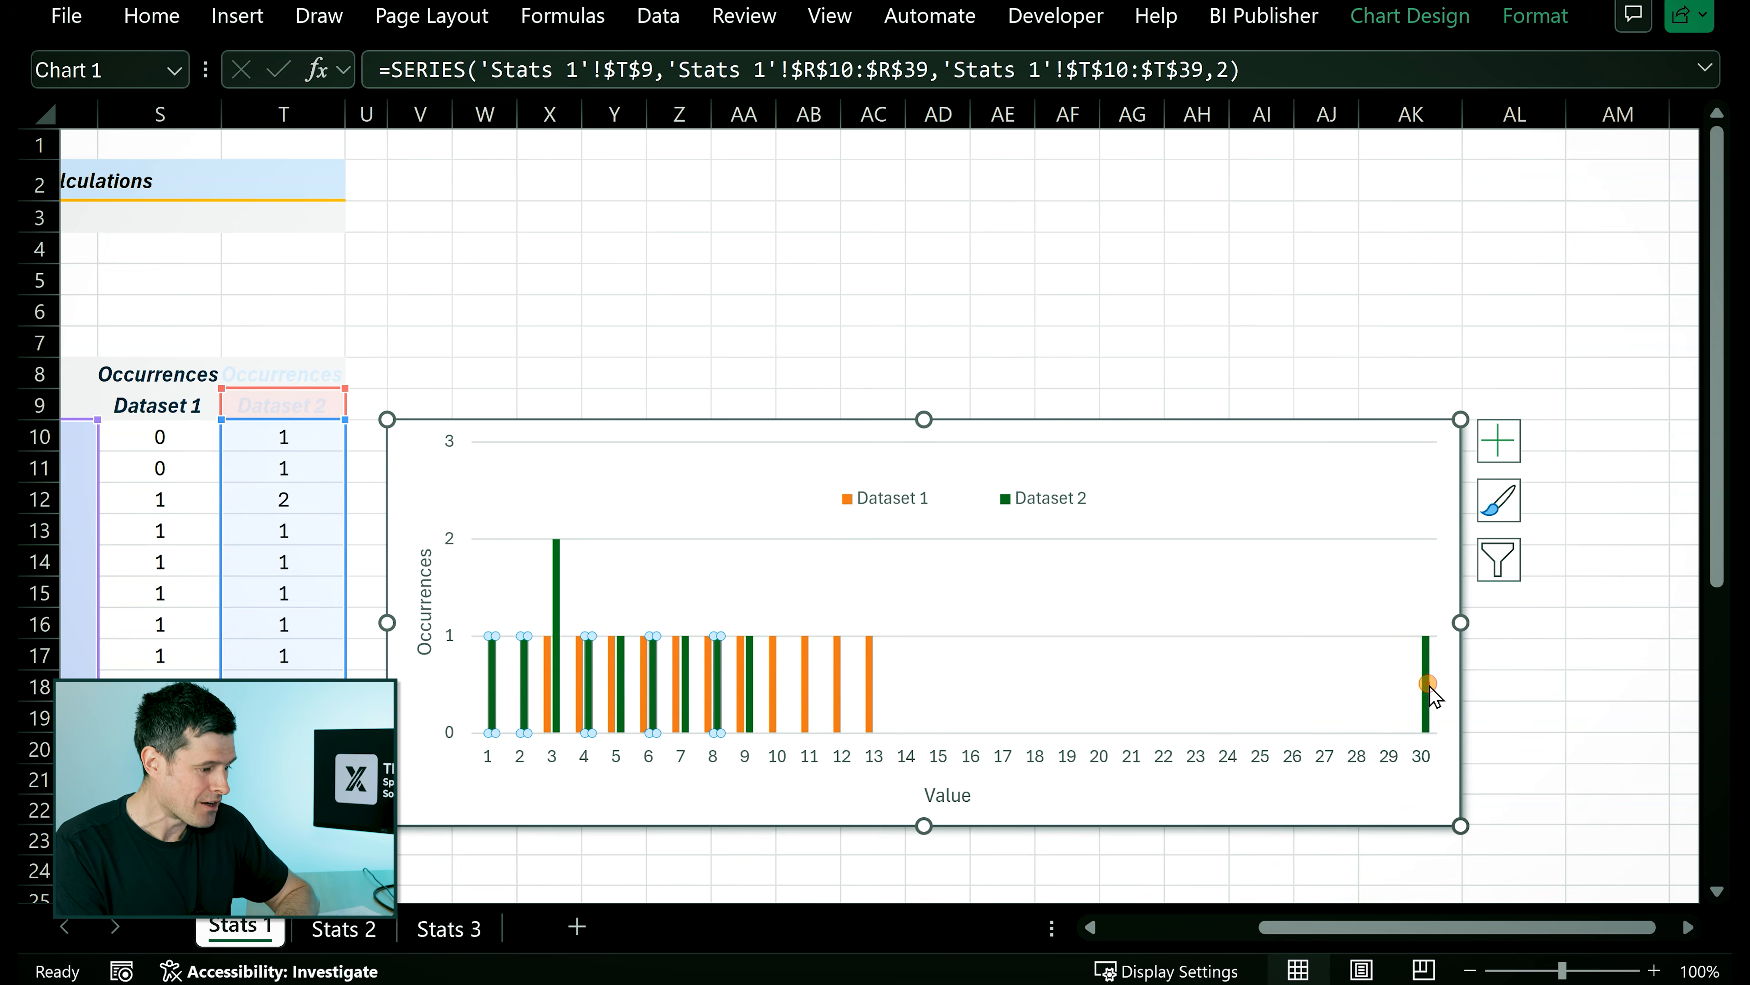
# Deselect the chart and review the mean and median of both datasets in F7:G8 on the Stats 2 sheet.
pyautogui.click(1578, 583)
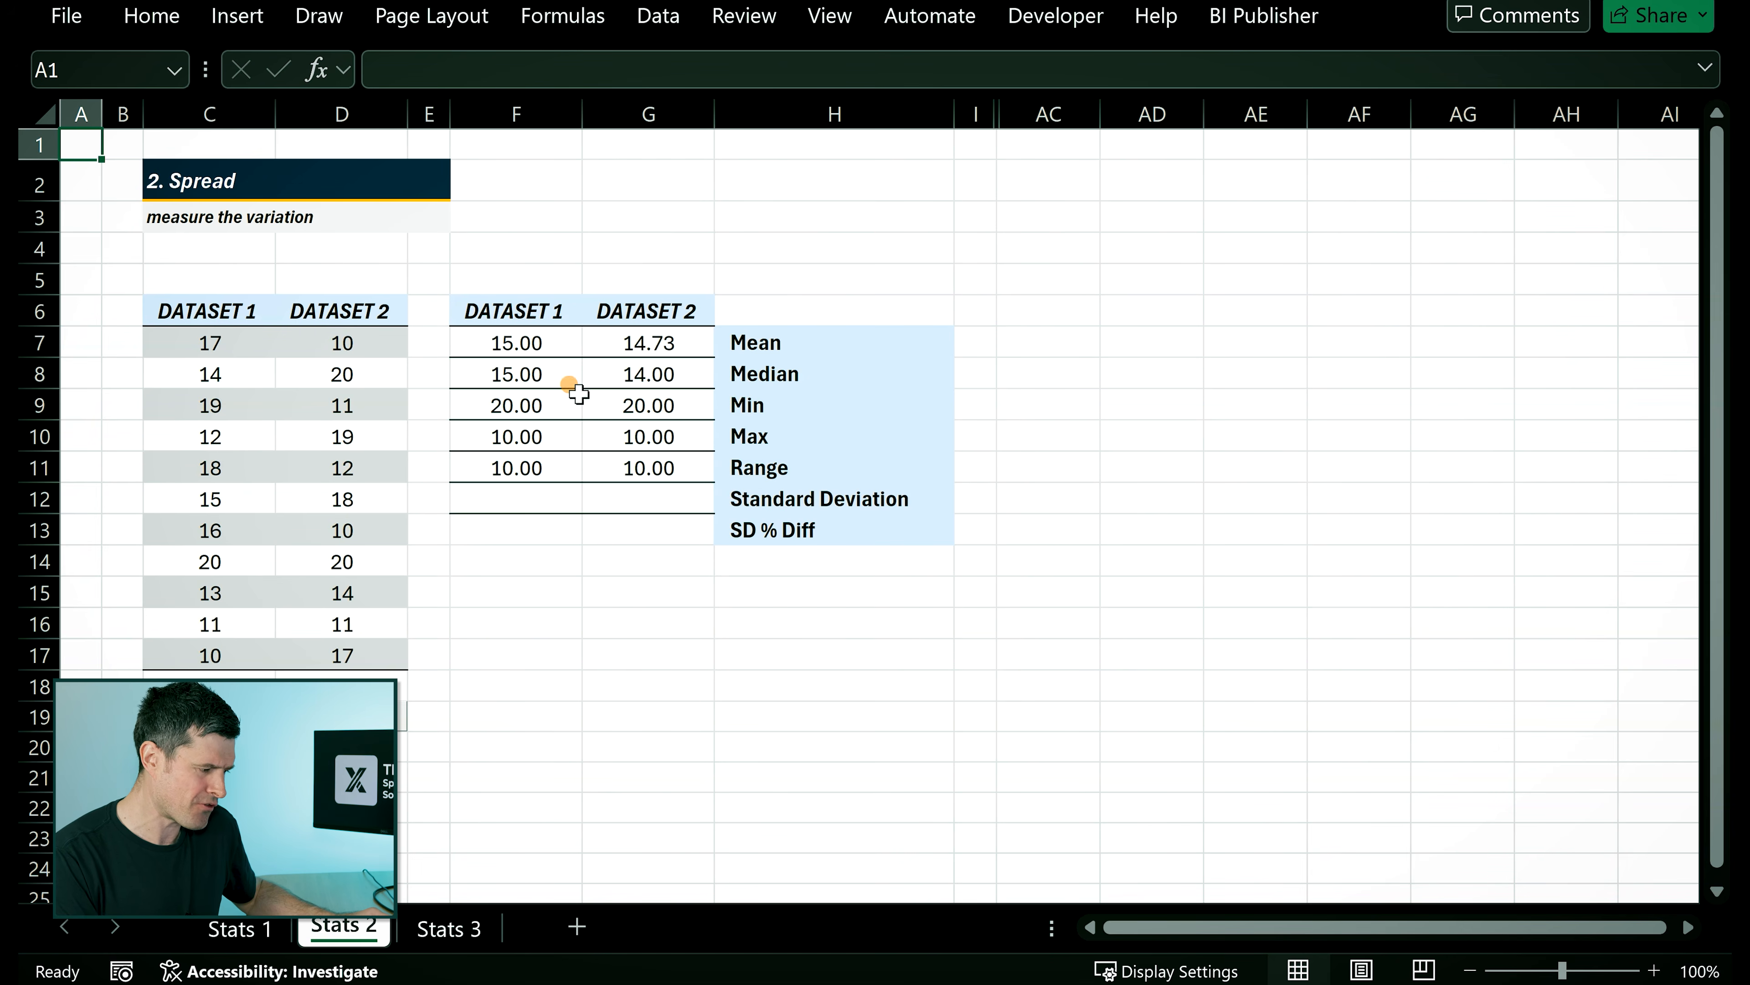
pyautogui.click(504, 498)
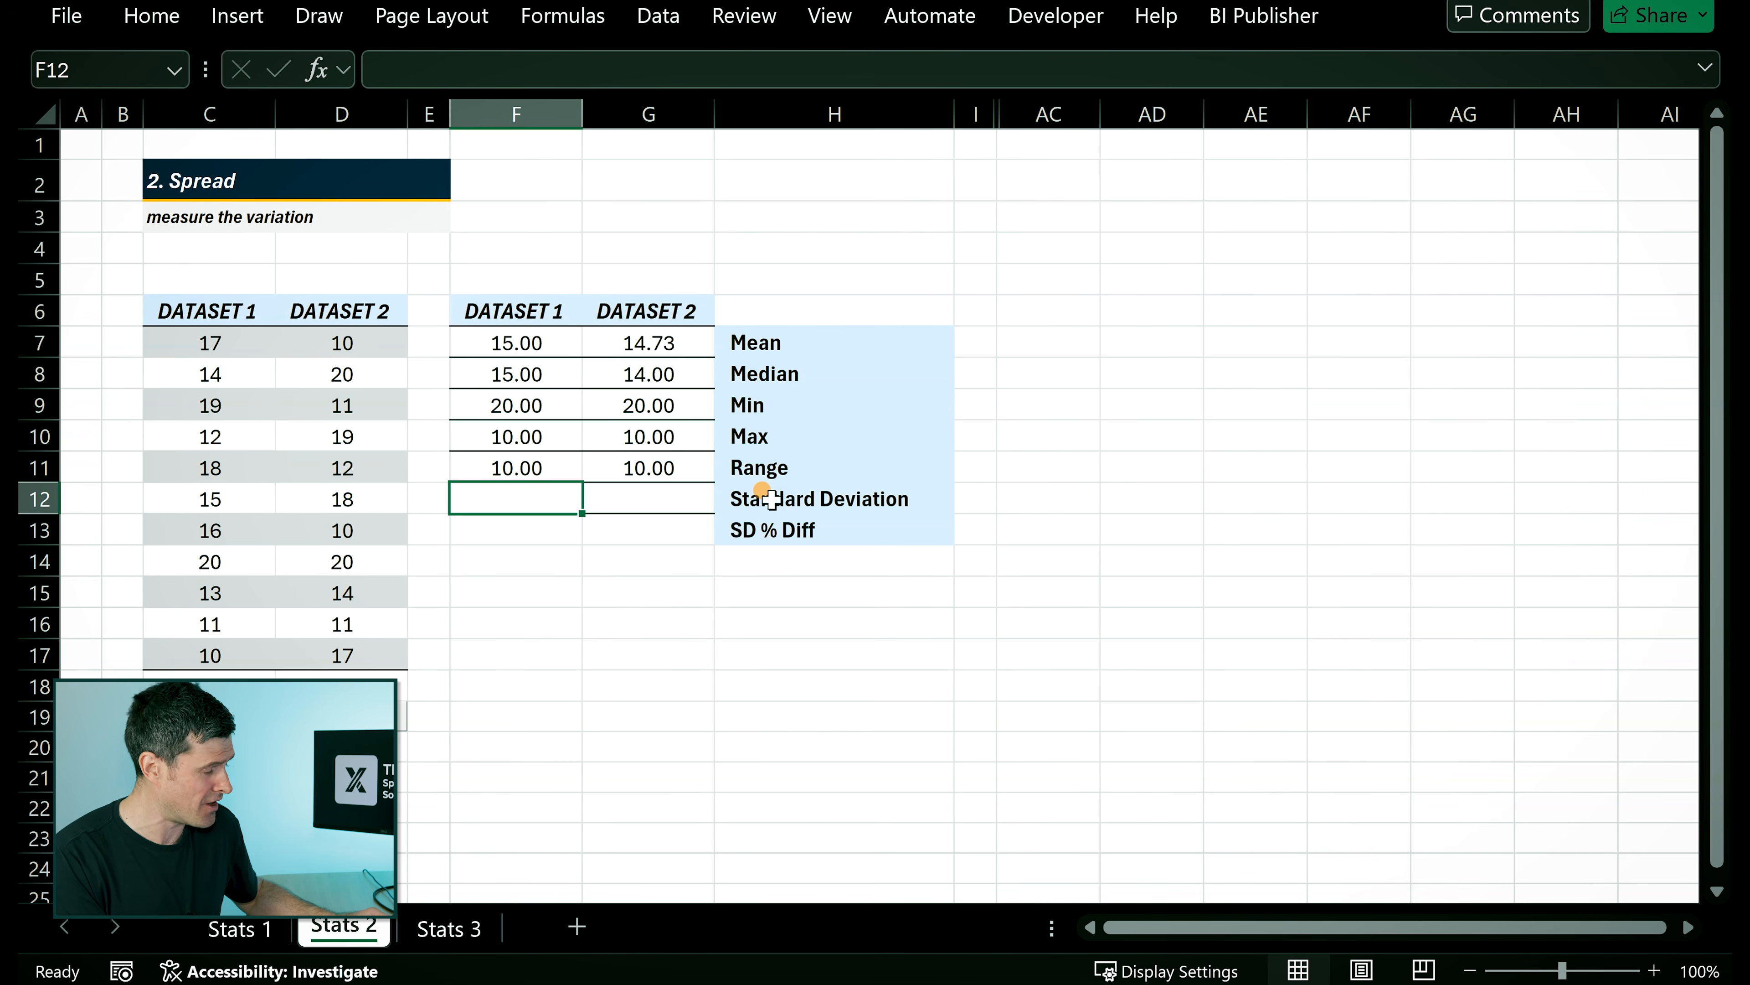
pyautogui.press('Up')
pyautogui.press('Up')
pyautogui.press('Up')
pyautogui.press('Up')
pyautogui.press('Up')
pyautogui.hotkey('shift', 'Right')
pyautogui.hotkey('shift', 'Down')
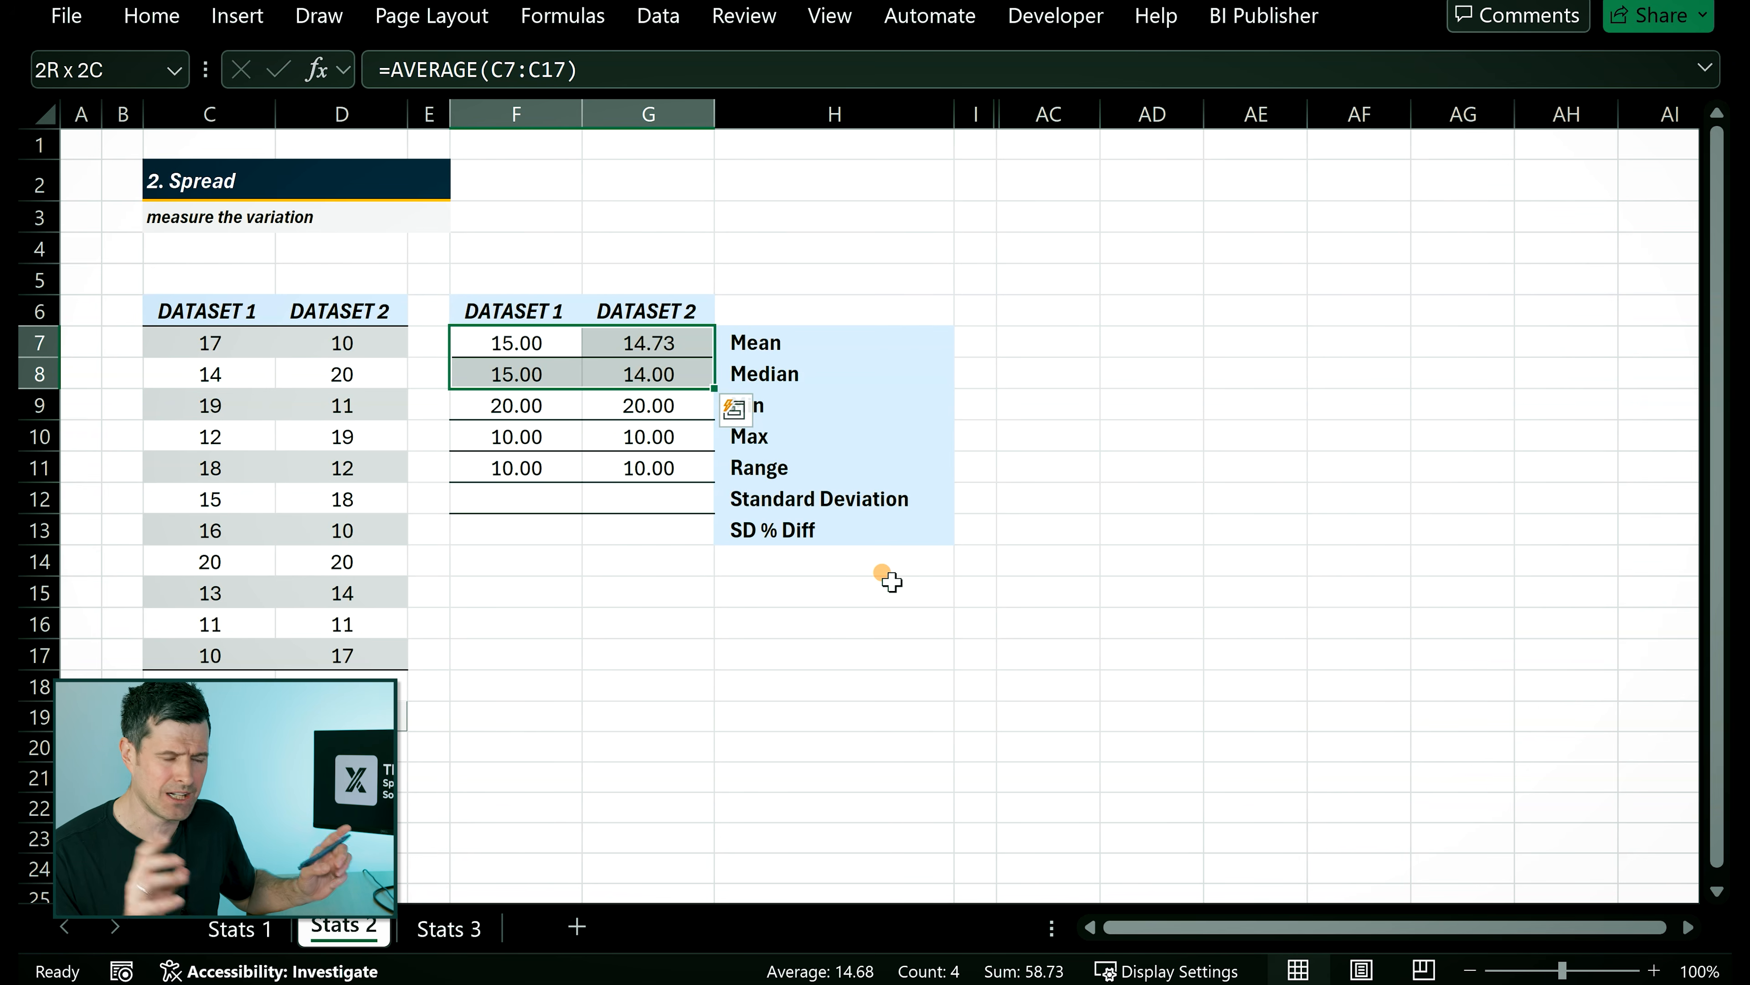
# Examine the min, max and range values of both datasets in F9:G11, including the range formula in F11.
pyautogui.press('Down')
pyautogui.press('Down')
pyautogui.hotkey('shift', 'Right')
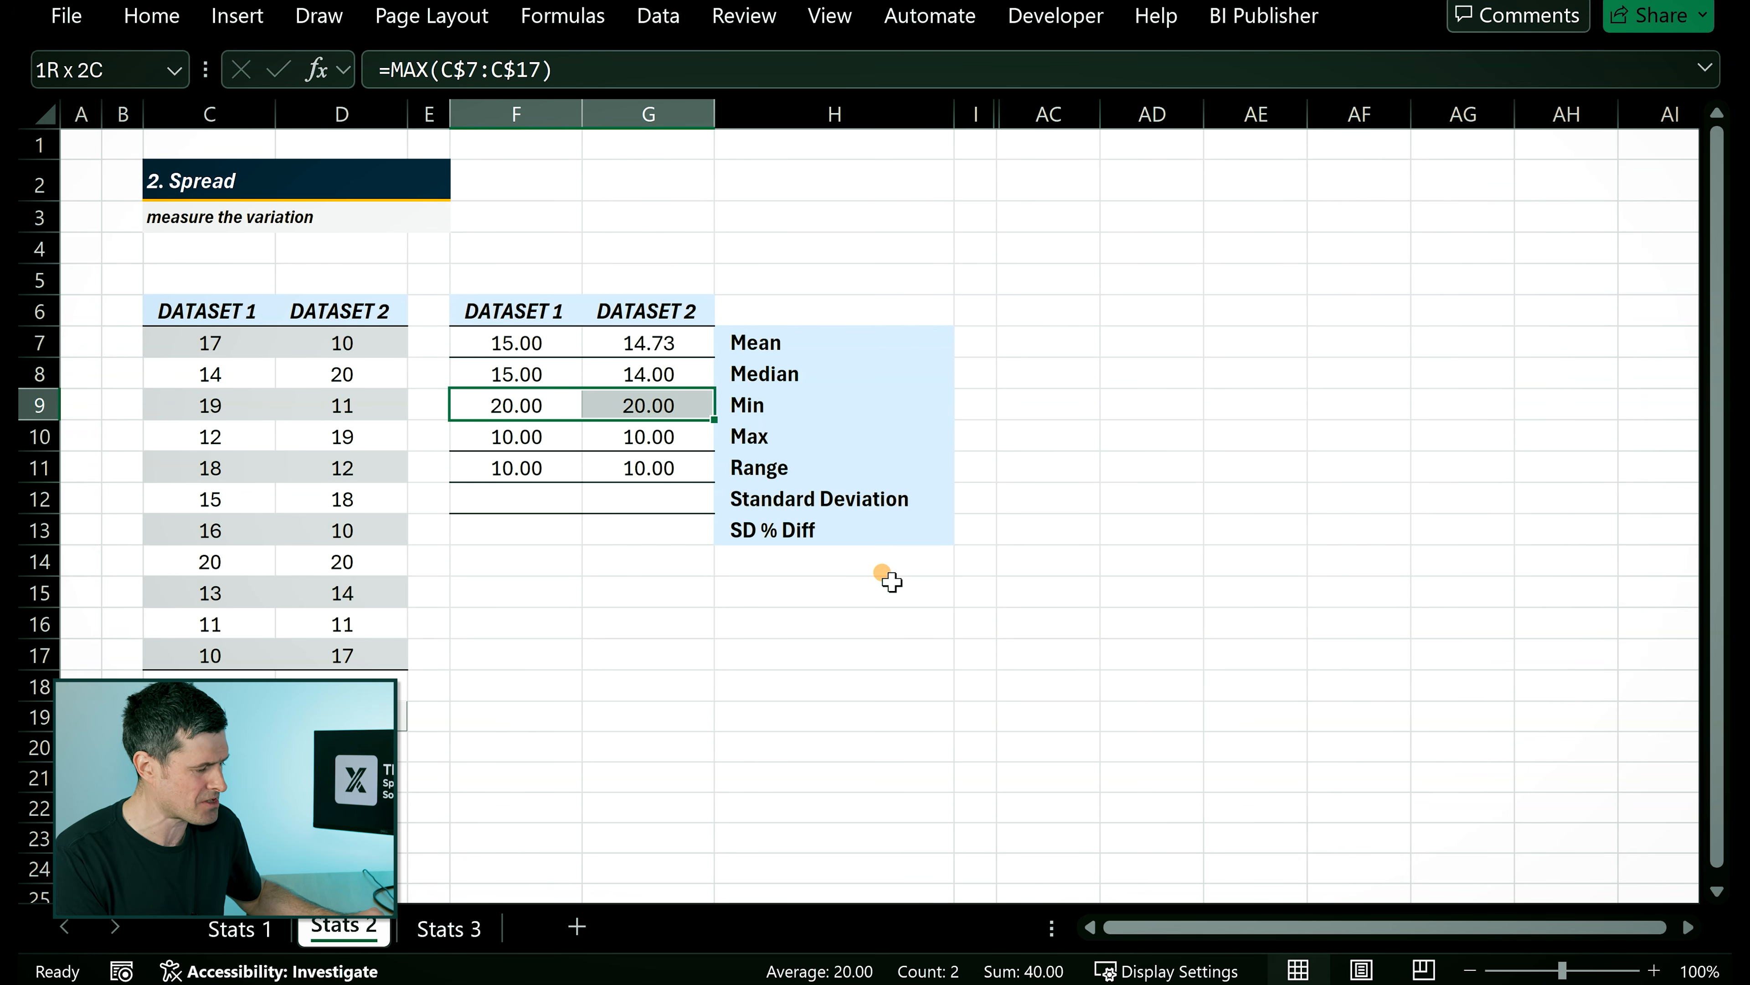
pyautogui.hotkey('shift', 'Down')
pyautogui.hotkey('shift', 'Down')
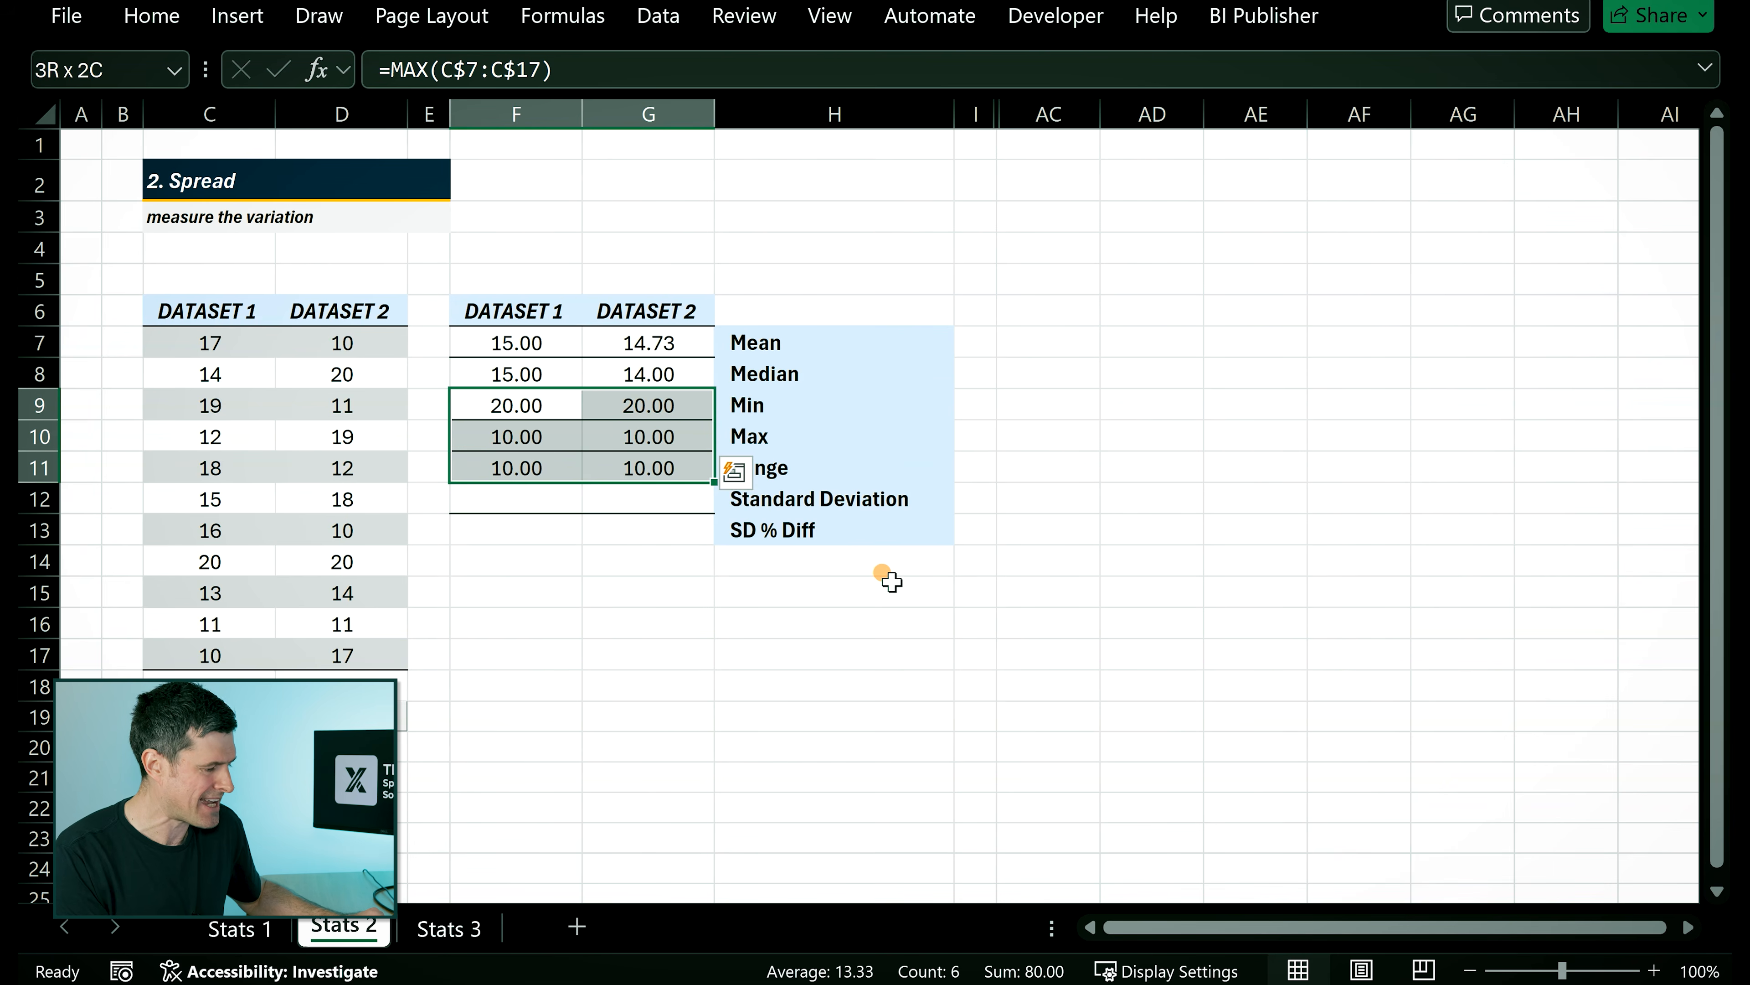
pyautogui.click(526, 412)
pyautogui.click(522, 465)
pyautogui.hotkey('shift', 'Right')
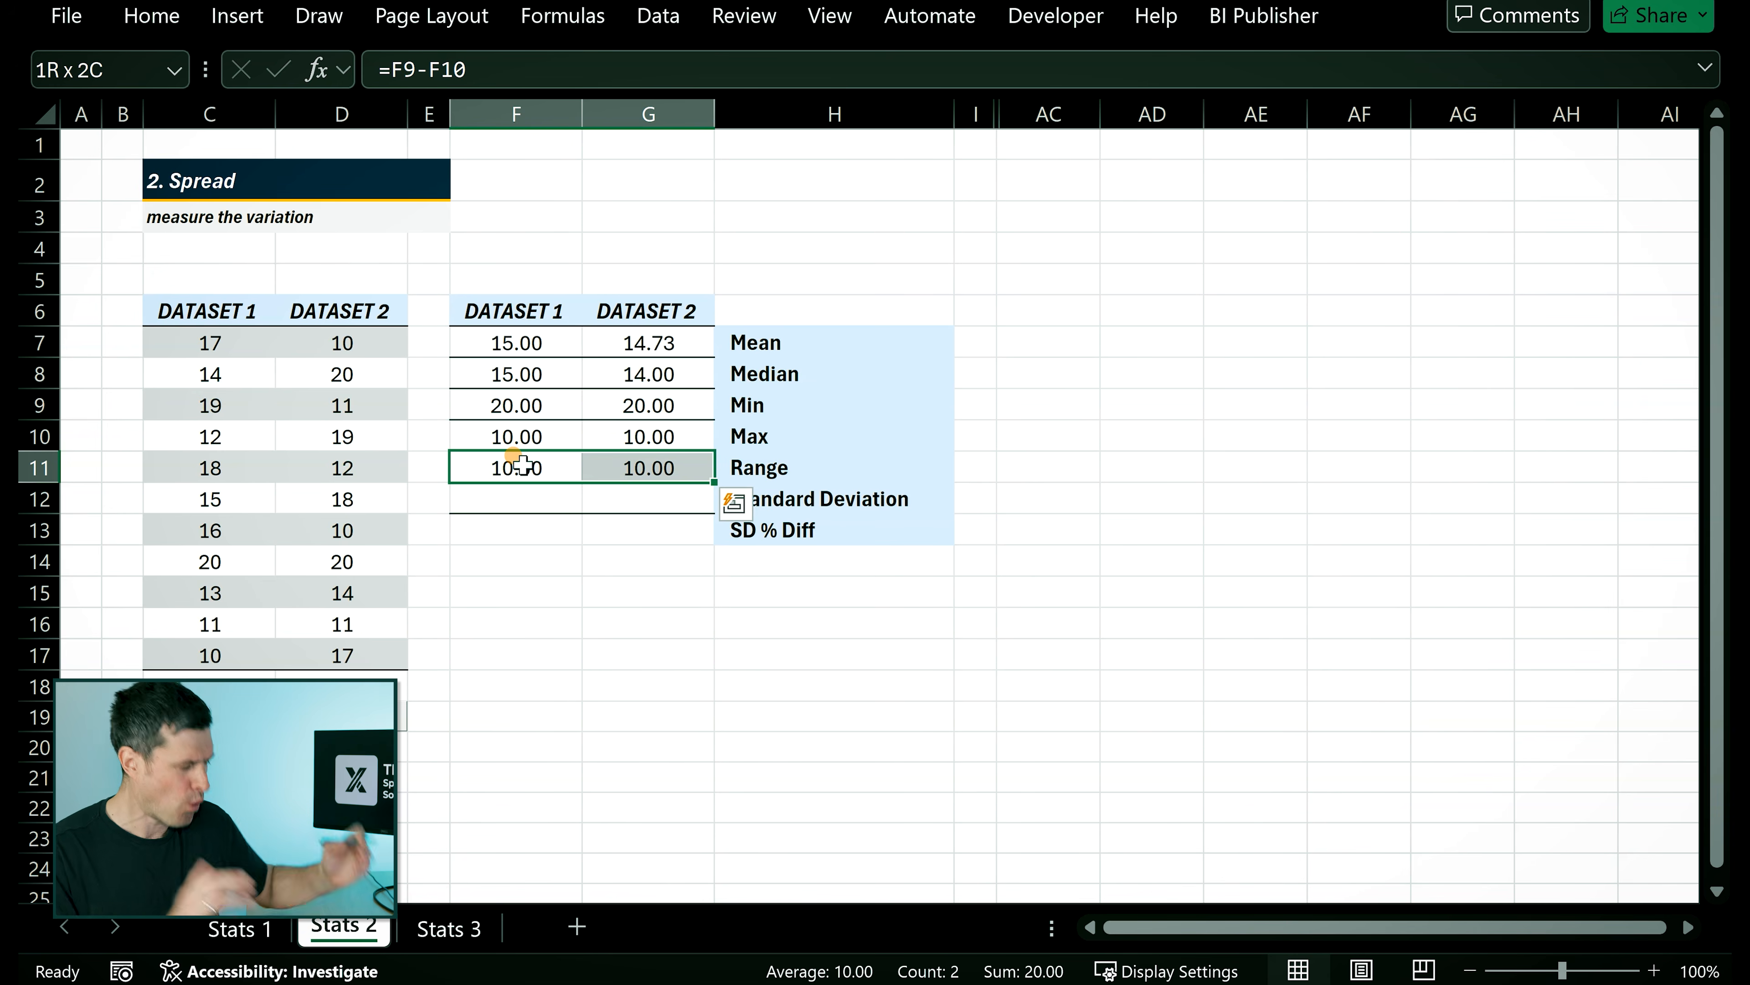
# Calculate Dataset 1's standard deviation in F12 with =STDEV(C7:C17), looking through the available standard deviation functions first.
pyautogui.press('Down')
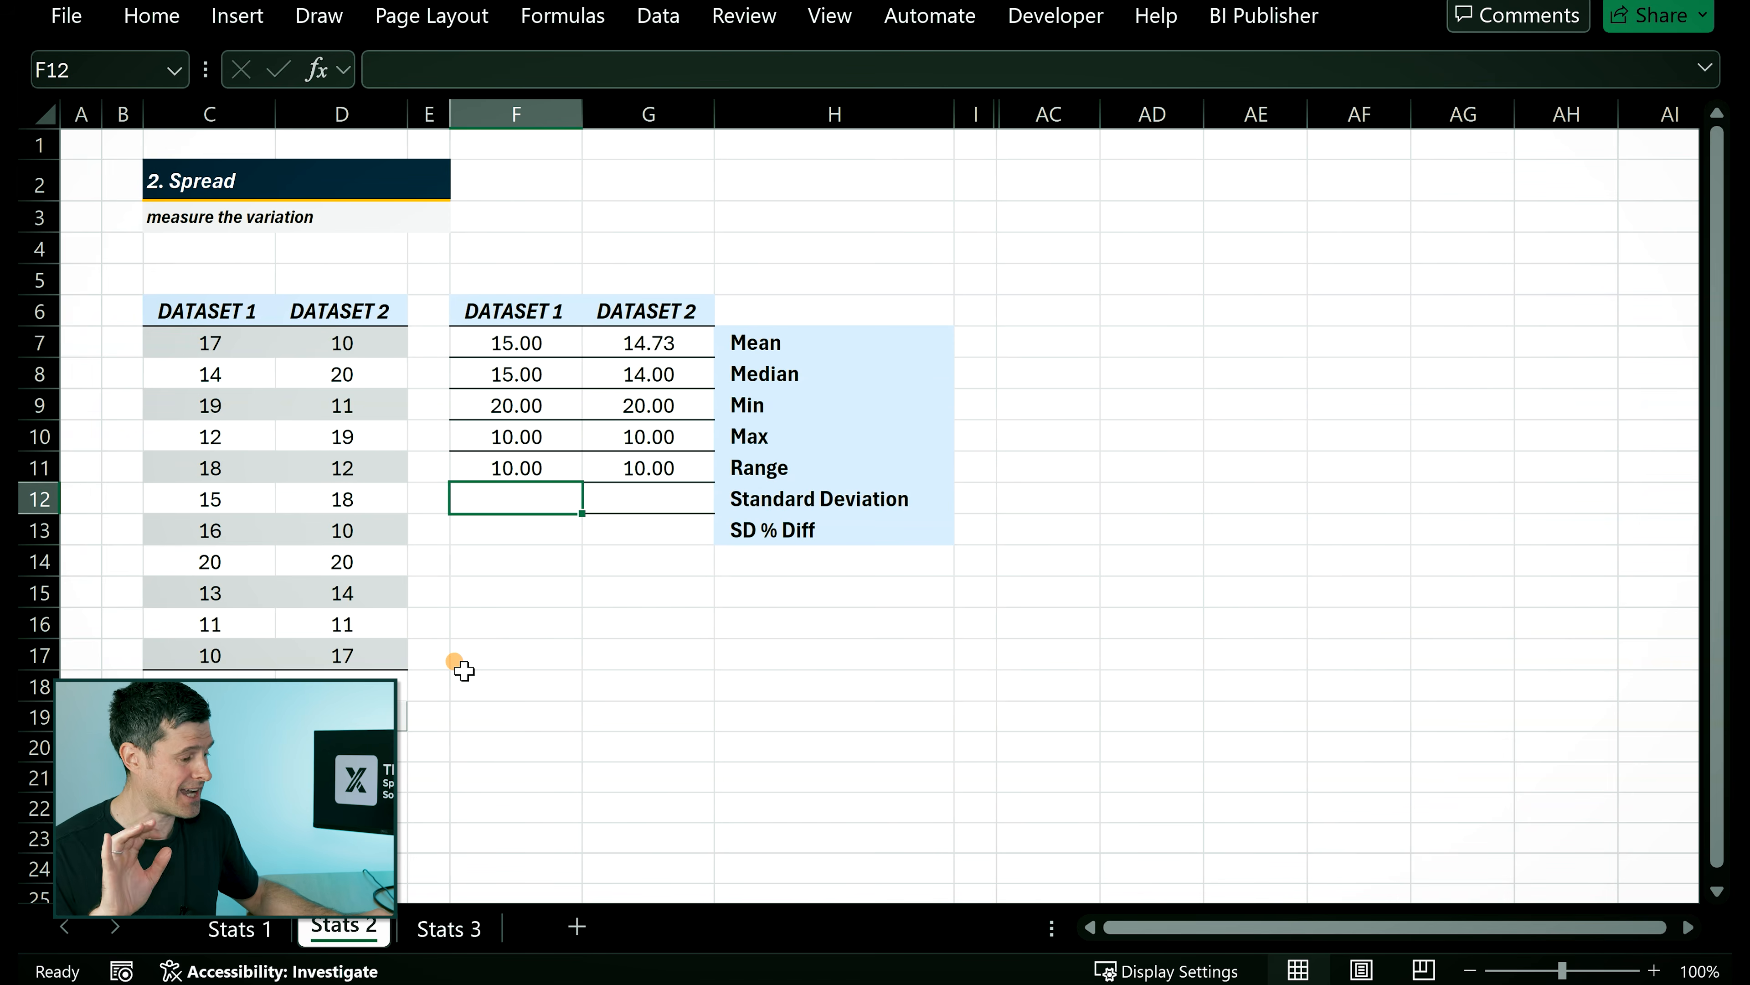
pyautogui.write('=st')
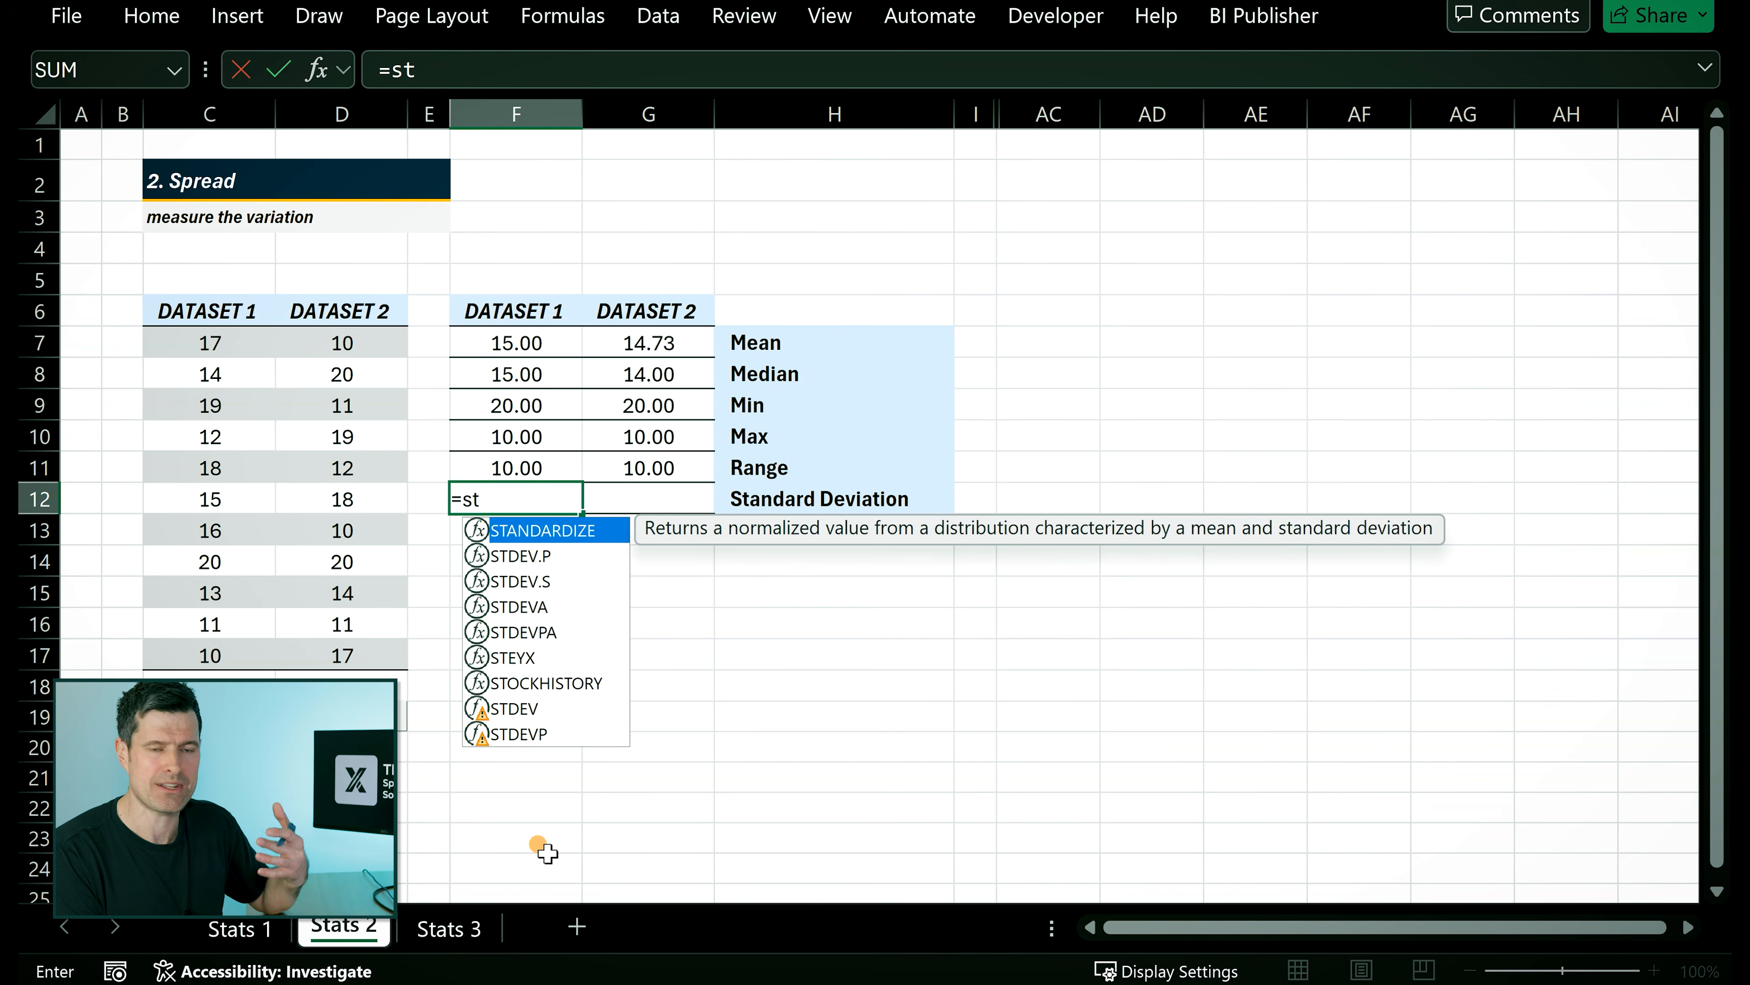
pyautogui.press('Down')
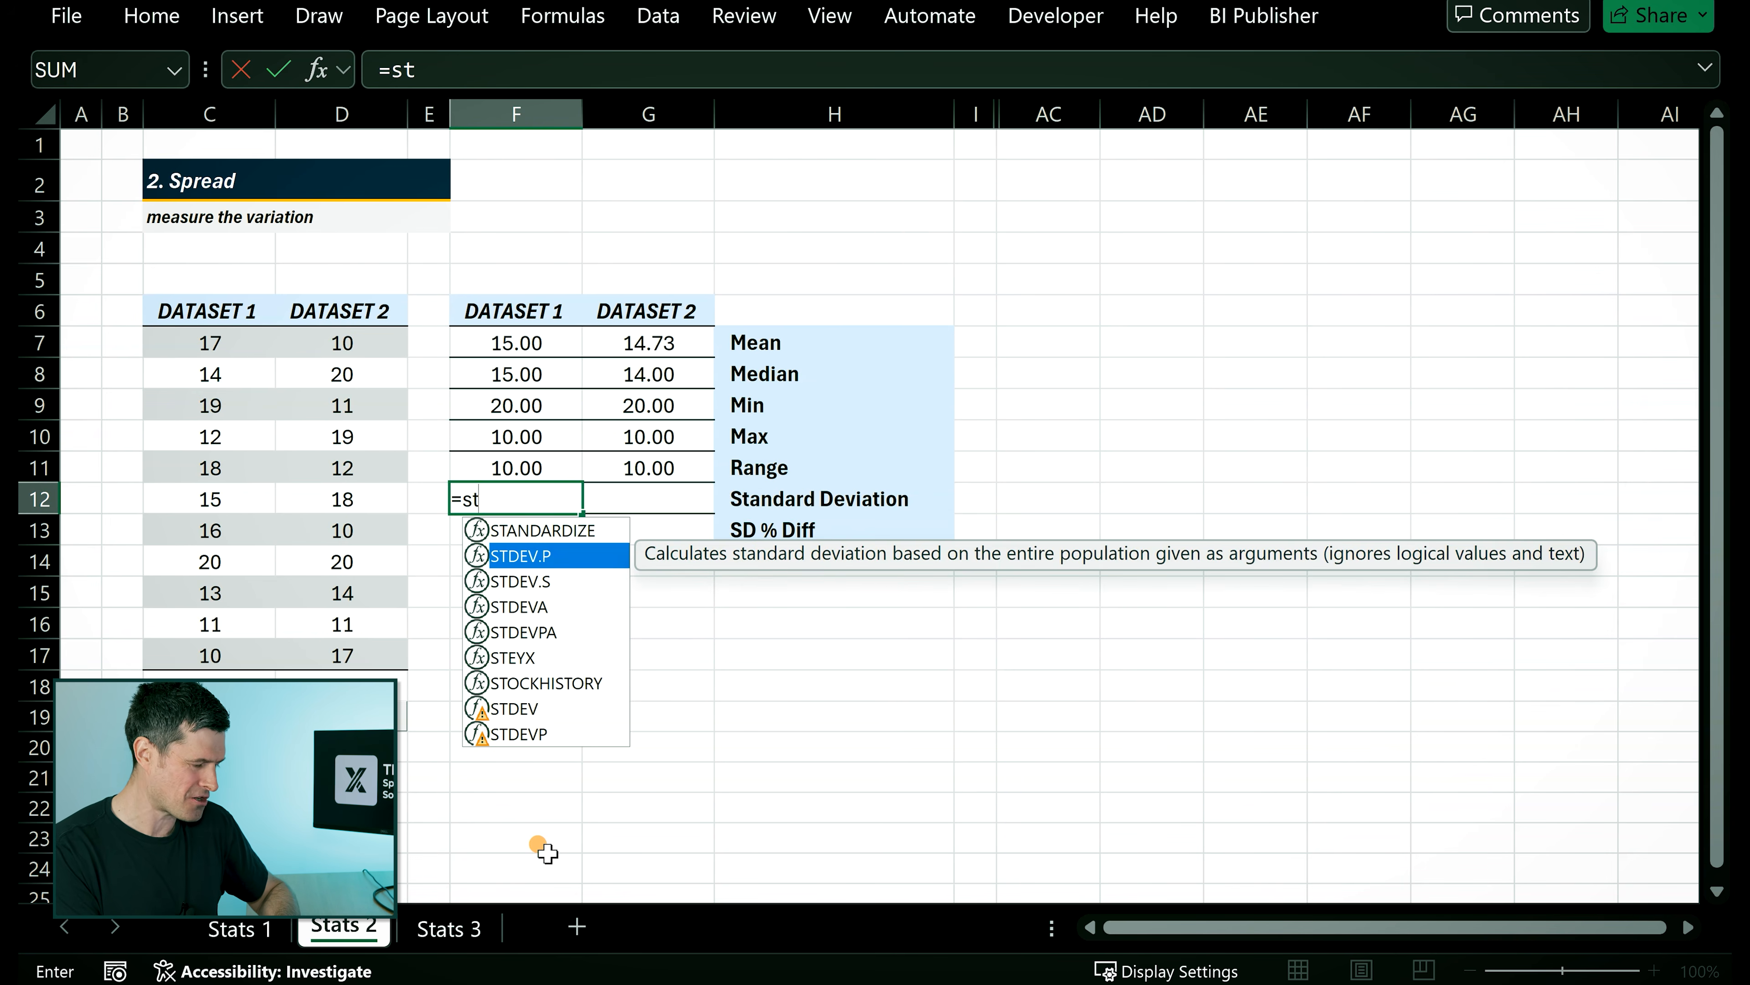
pyautogui.press('Down')
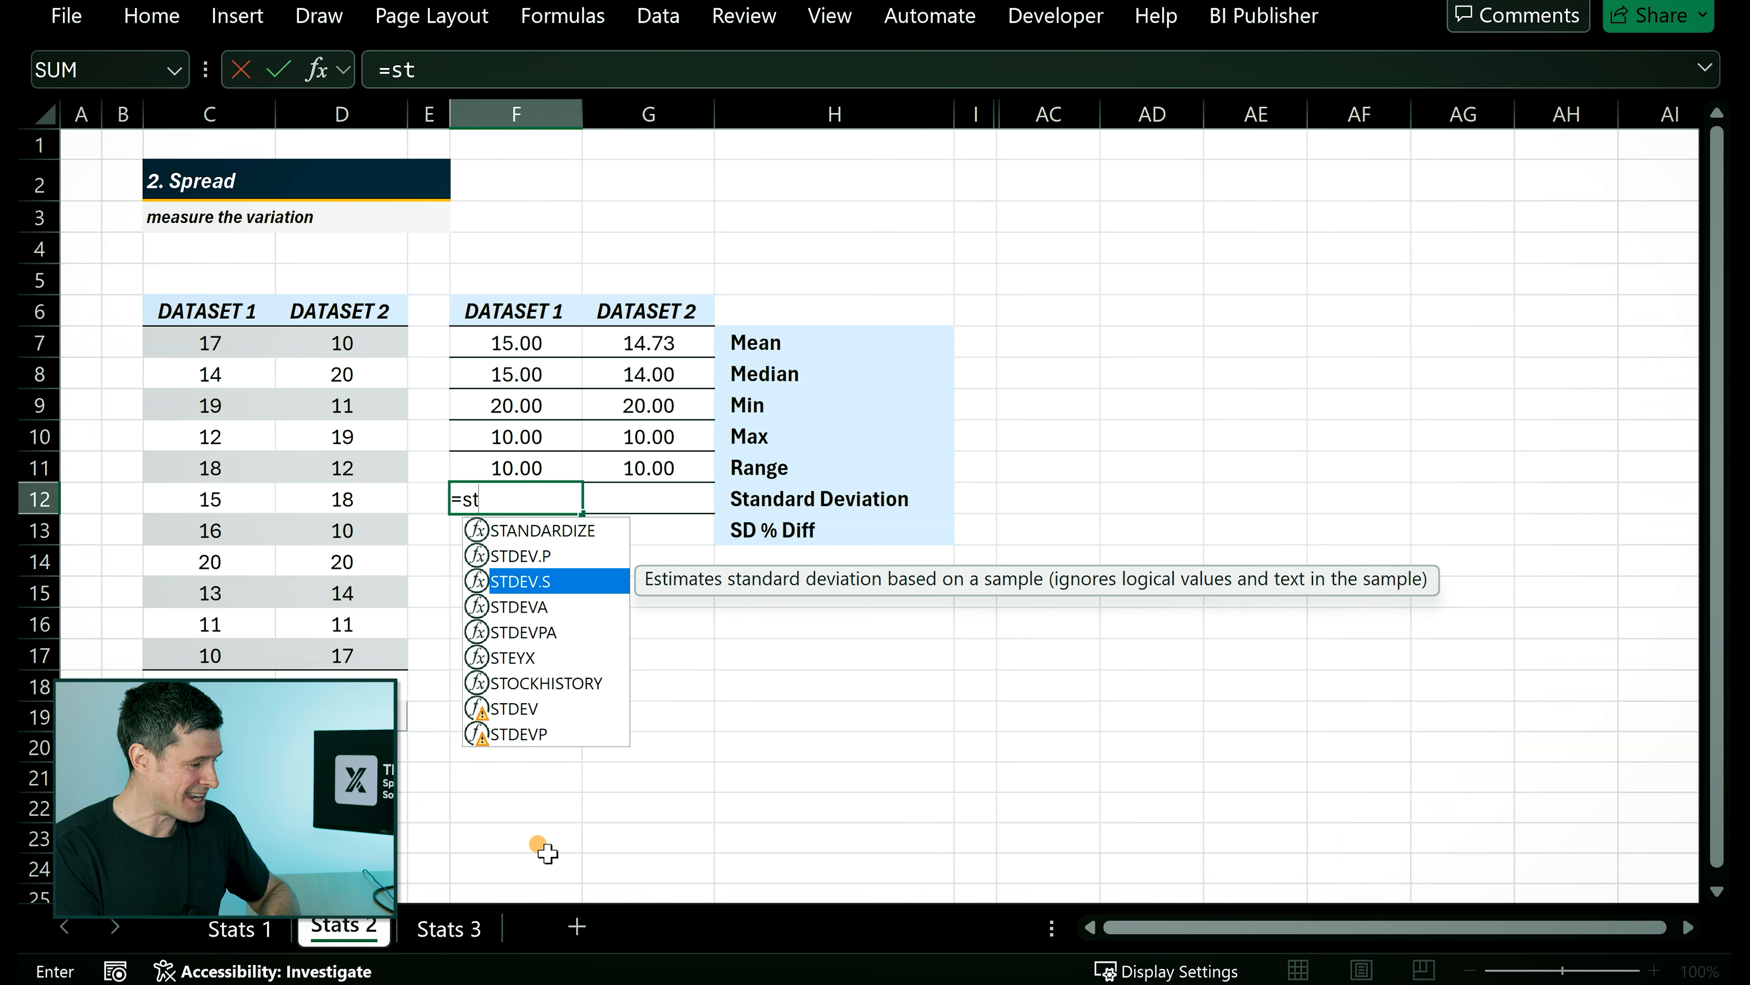
pyautogui.press('Down')
pyautogui.press('Down')
pyautogui.press('Down')
pyautogui.press('Down')
pyautogui.press('Down')
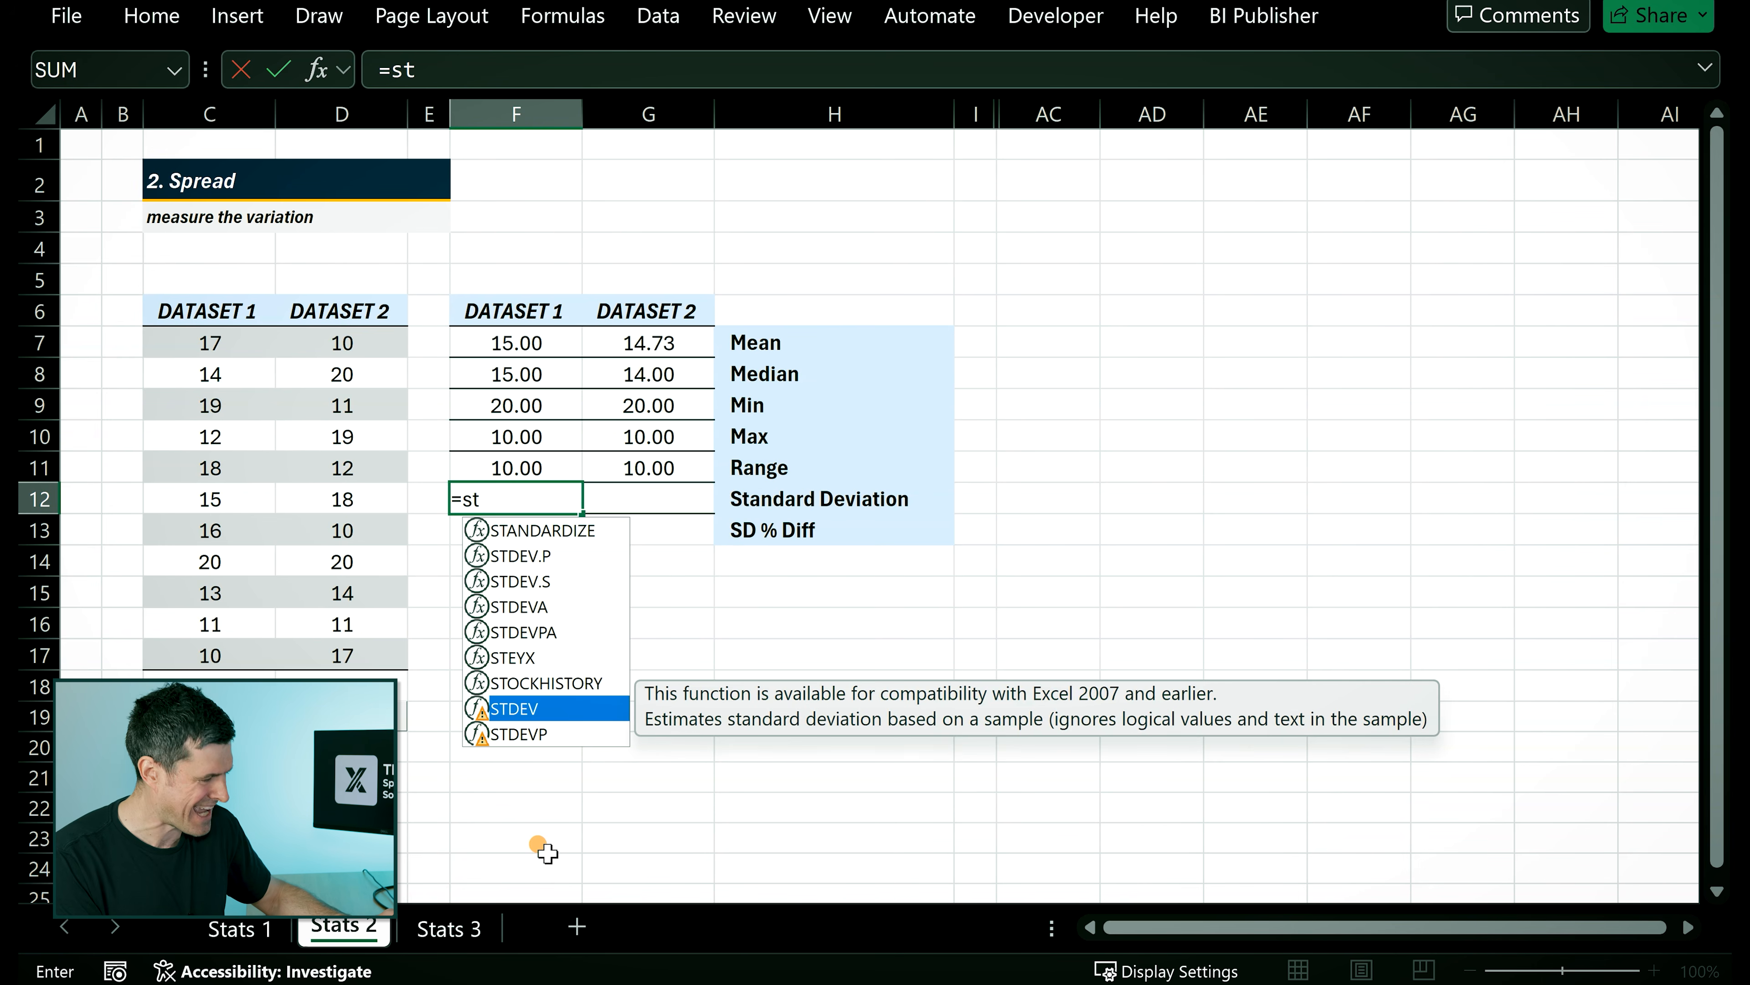
pyautogui.press('Tab')
pyautogui.press('Left')
pyautogui.press('Left')
pyautogui.press('Left')
pyautogui.press('Left')
pyautogui.press('Up')
pyautogui.press('Up')
pyautogui.press('Up')
pyautogui.press('Up')
pyautogui.press('Up')
pyautogui.press('Right')
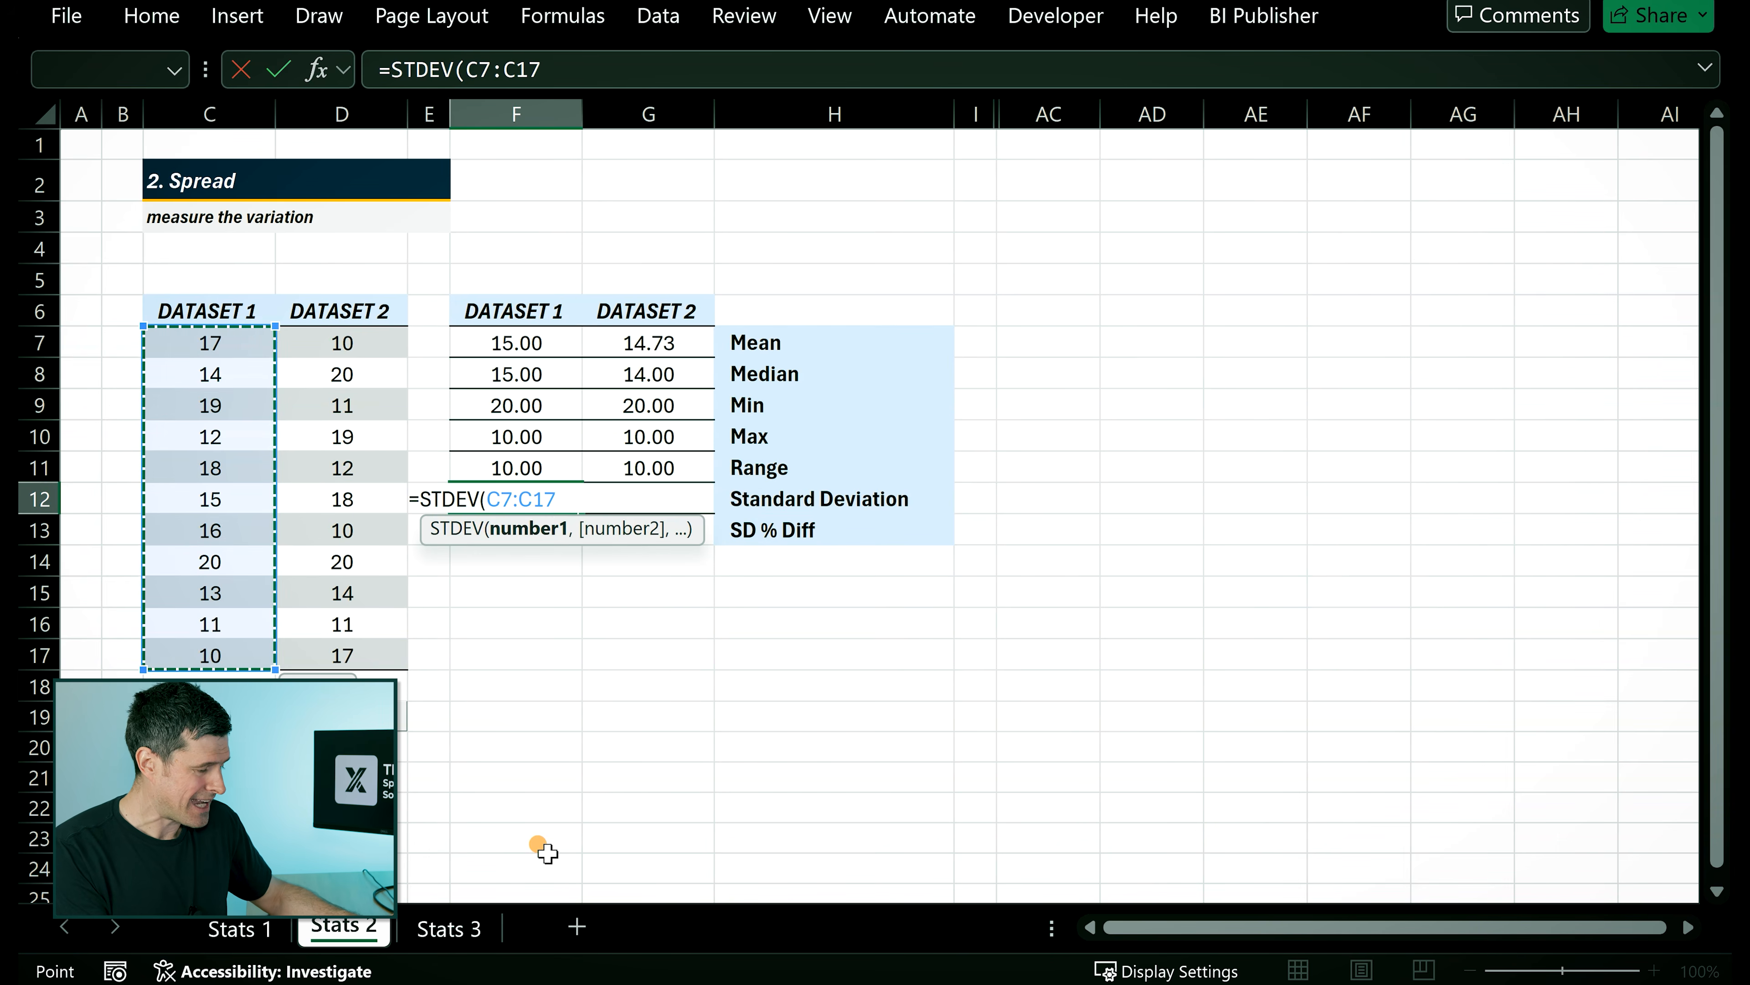
pyautogui.press('Return')
# Fill the standard deviation formula from F12 across to G12 for Dataset 2 and check the SD % Diff cell.
pyautogui.press('Up')
pyautogui.hotkey('shift', 'Right')
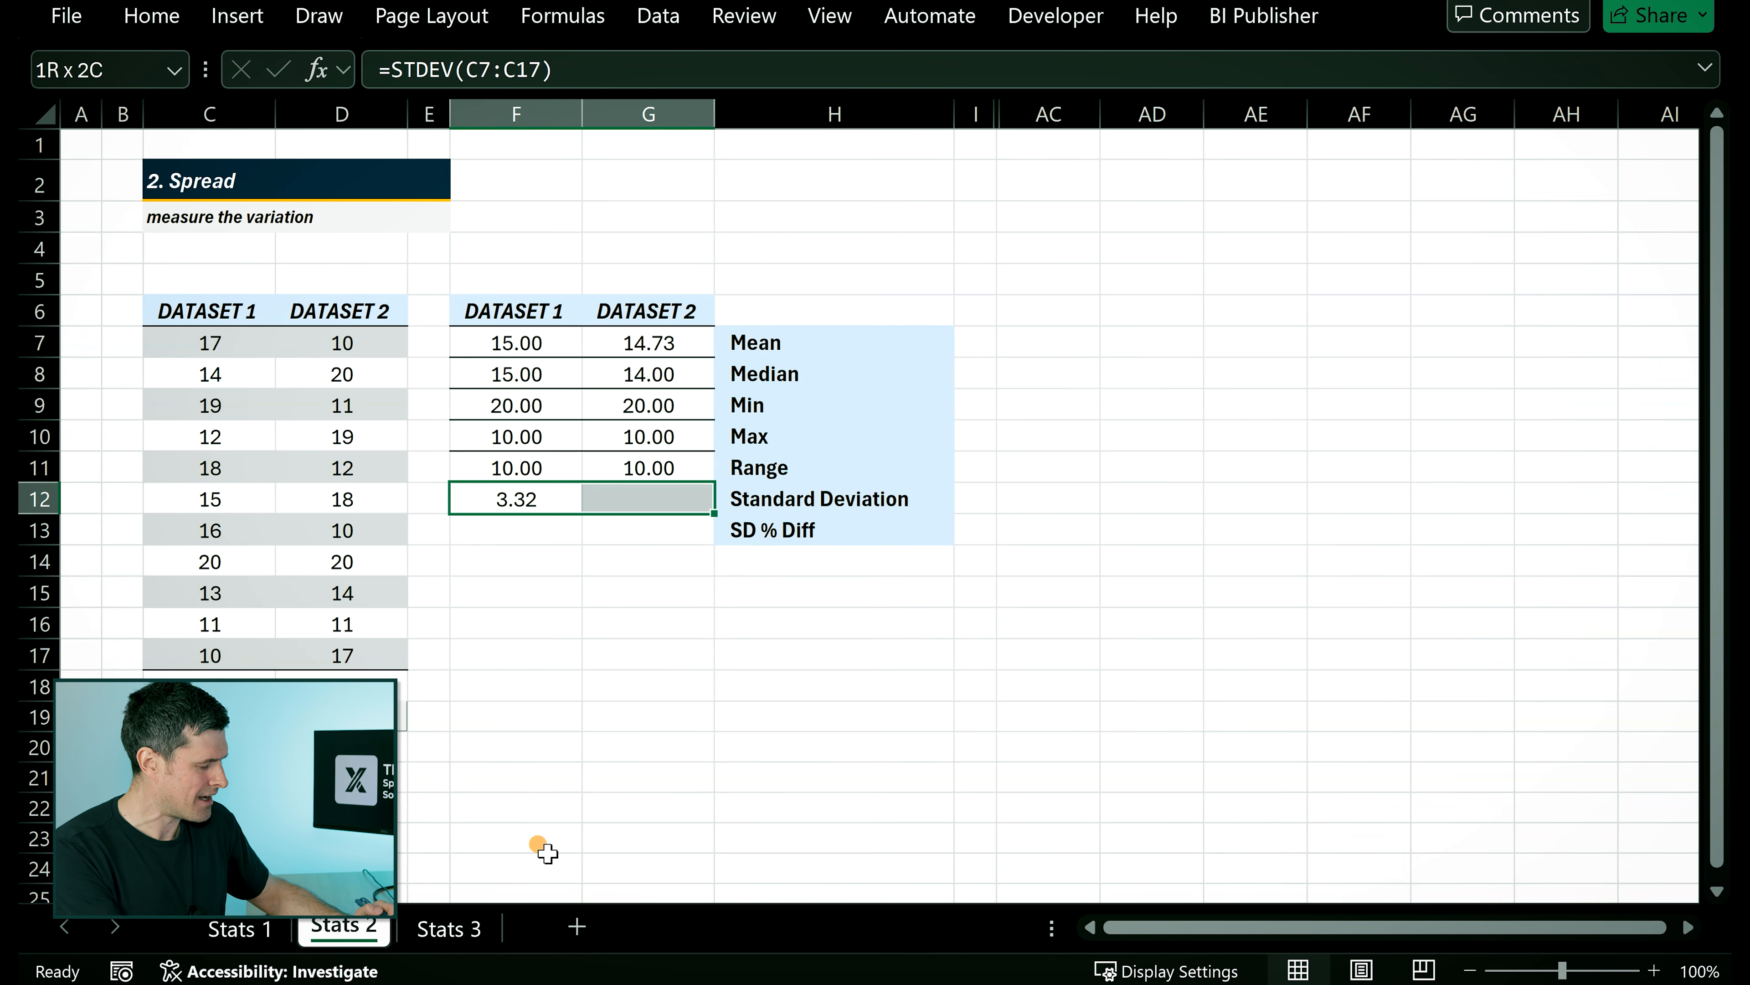
pyautogui.hotkey('ctrl', 'r')
pyautogui.press('Right')
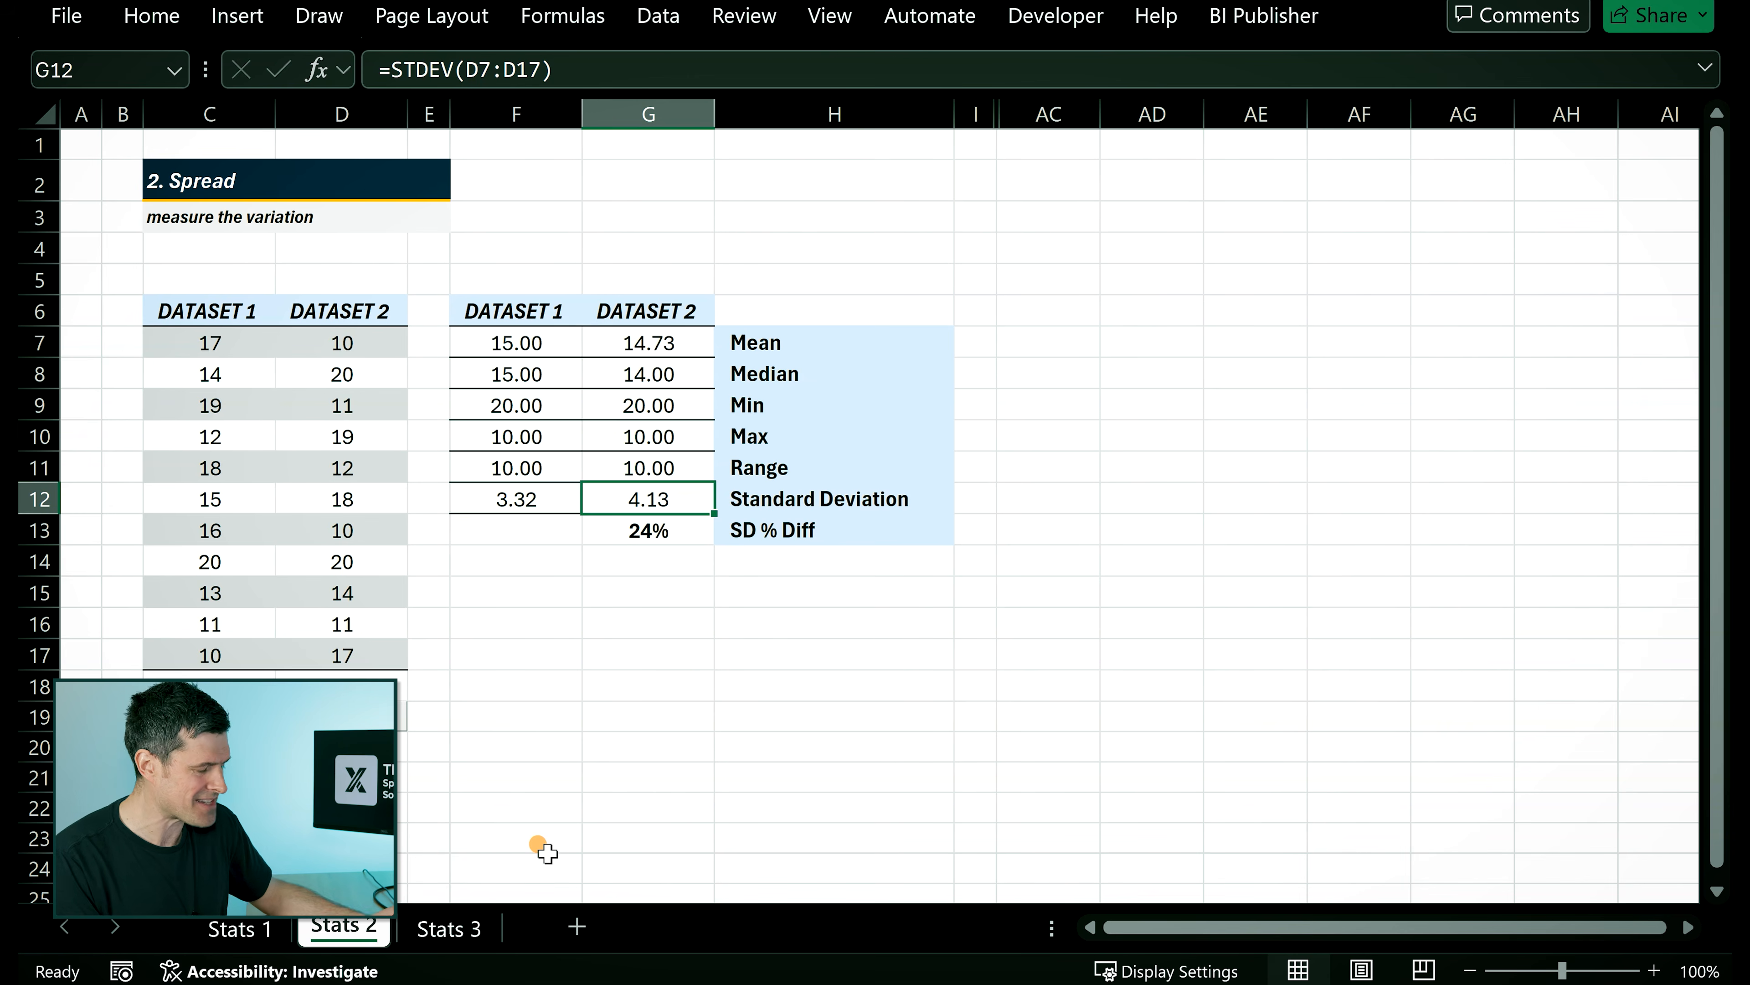
pyautogui.press('Down')
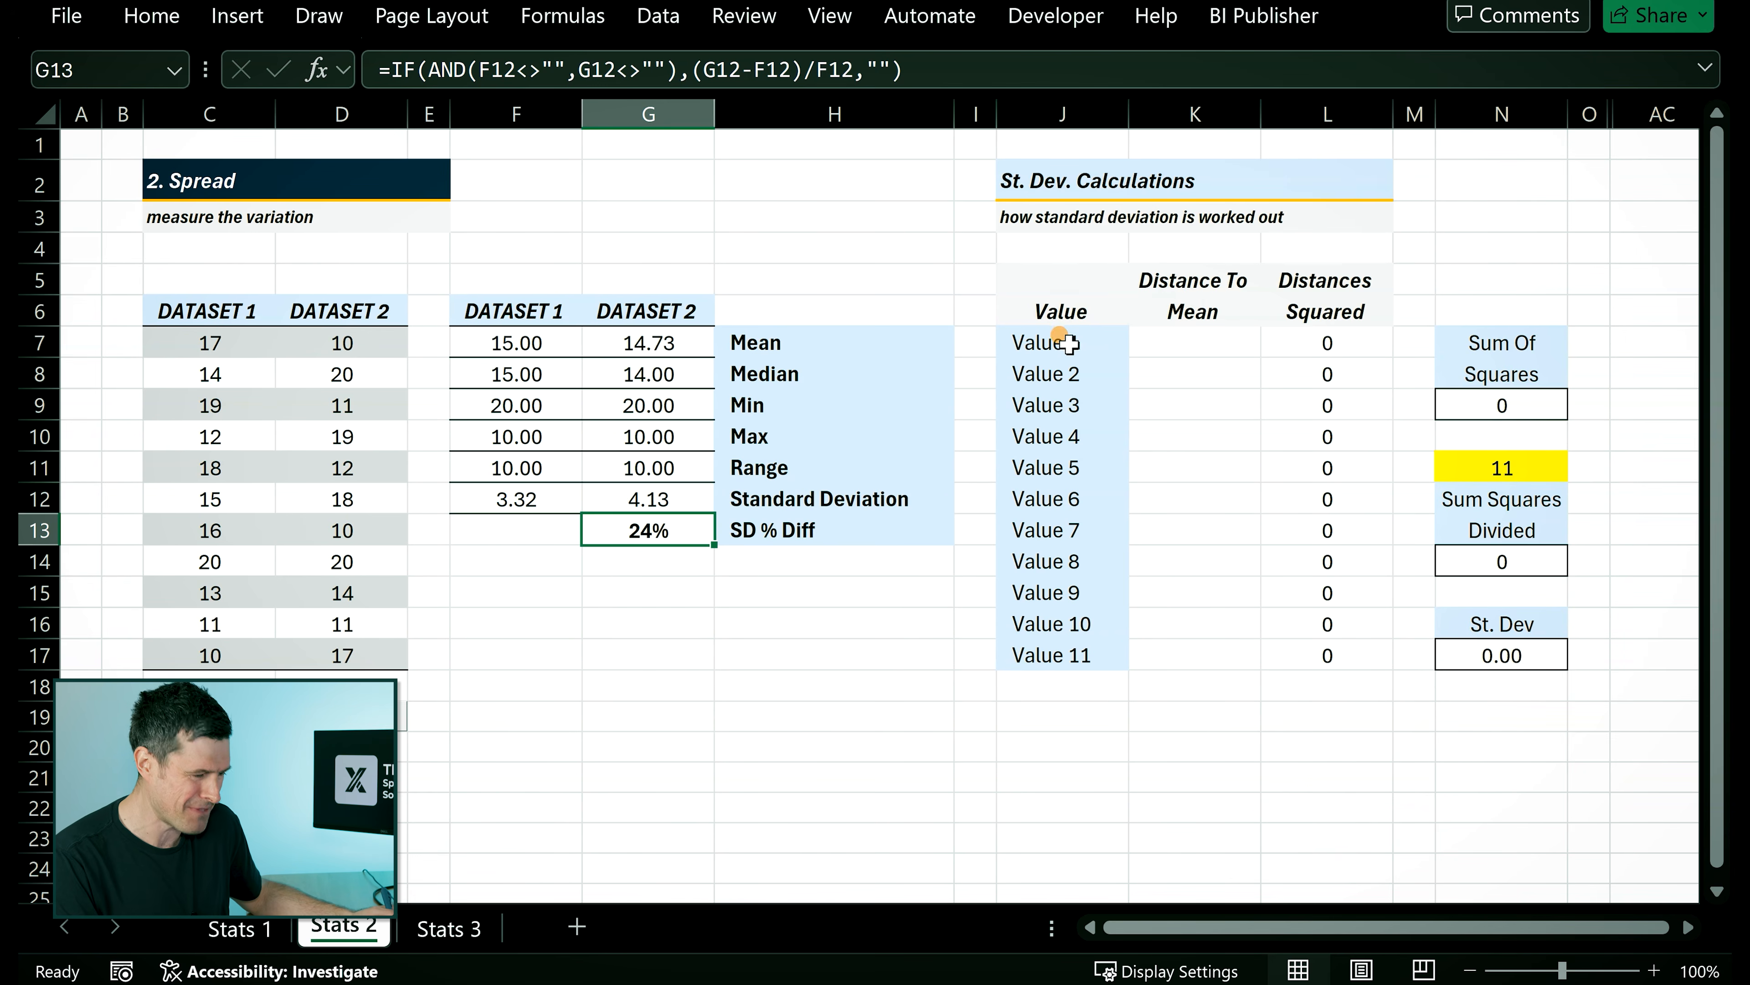
# Enter =C7-$F$7 in K7 to get the first Dataset 1 value's distance to the mean.
pyautogui.click(1189, 345)
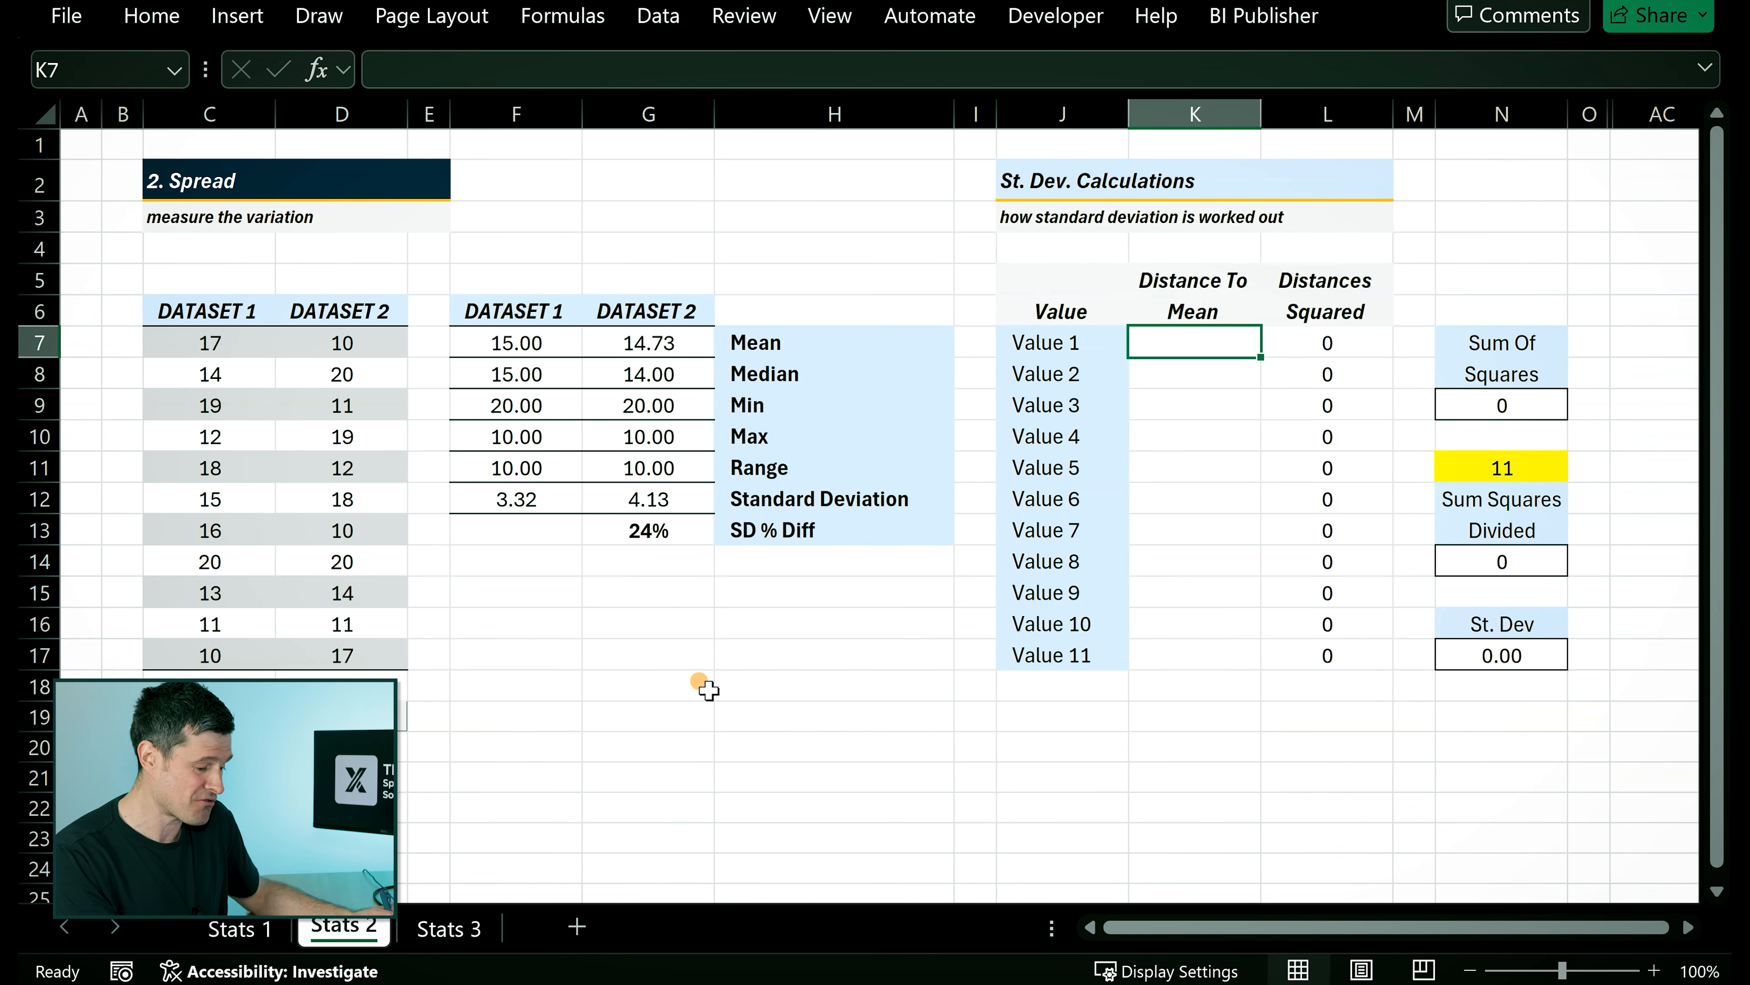
pyautogui.write('=')
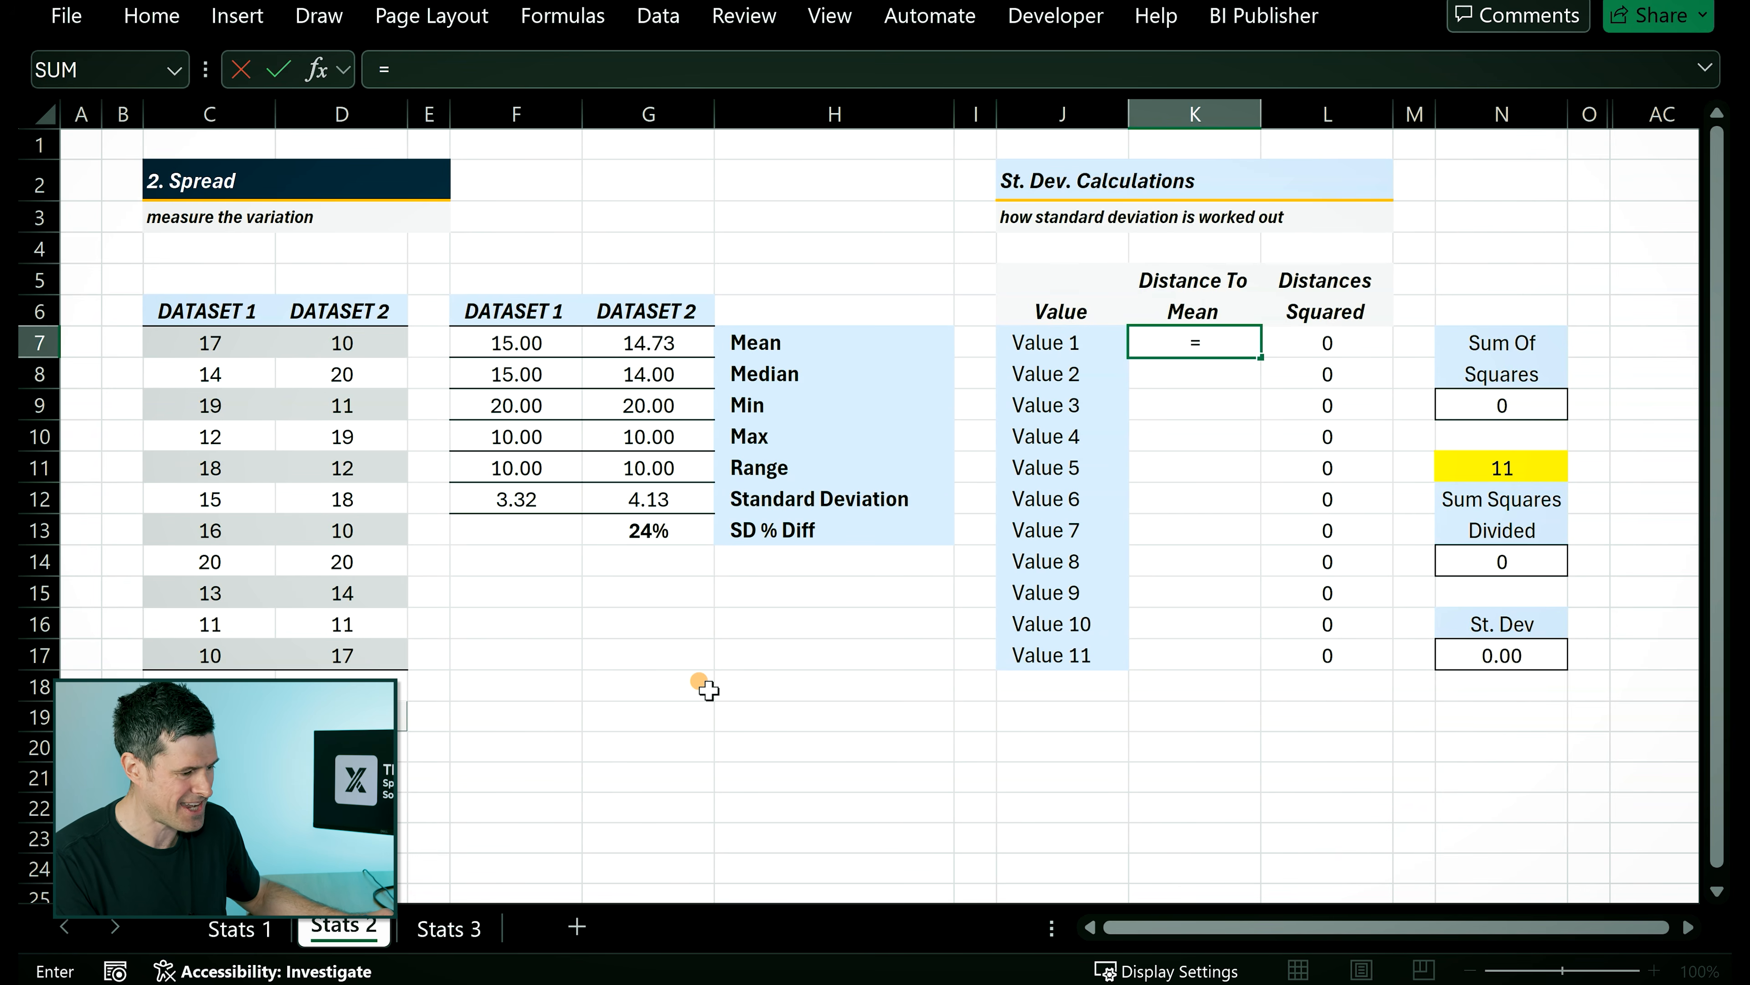
pyautogui.press('Left')
pyautogui.press('Left')
pyautogui.press('Left')
pyautogui.press('Left')
pyautogui.press('Left')
pyautogui.press('Left')
pyautogui.press('Left')
pyautogui.press('Left')
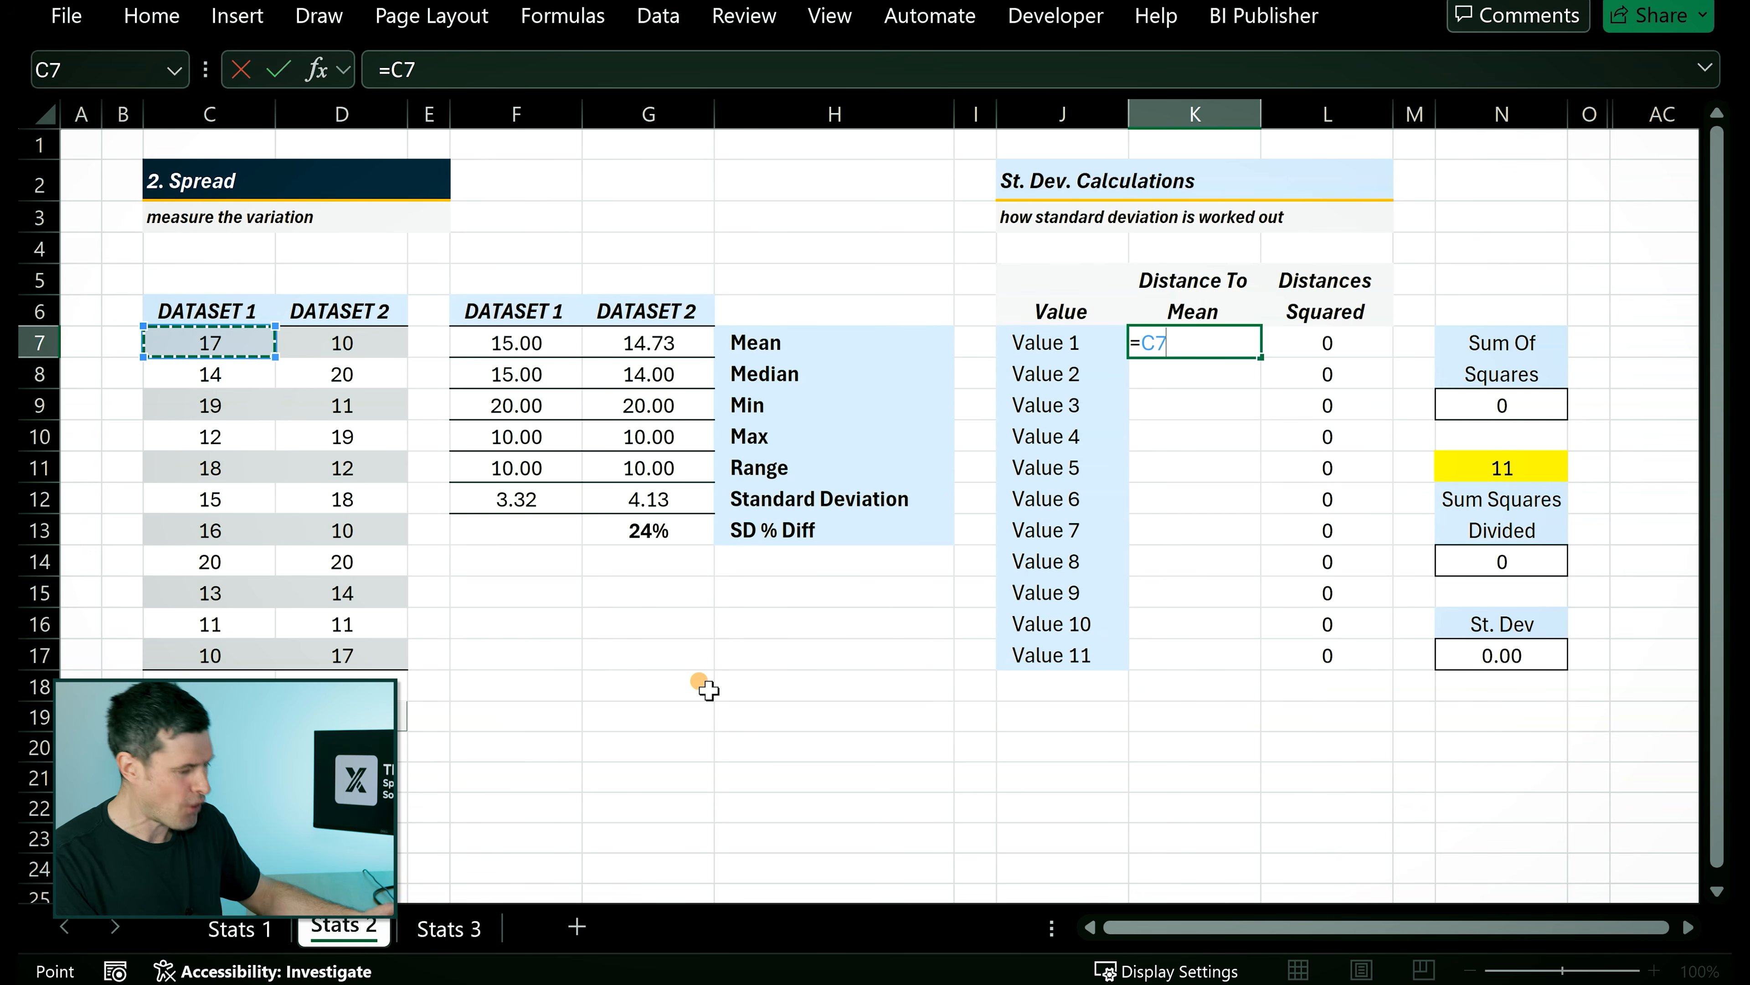
pyautogui.press('Left')
pyautogui.press('Left')
pyautogui.press('Right')
pyautogui.press('Right')
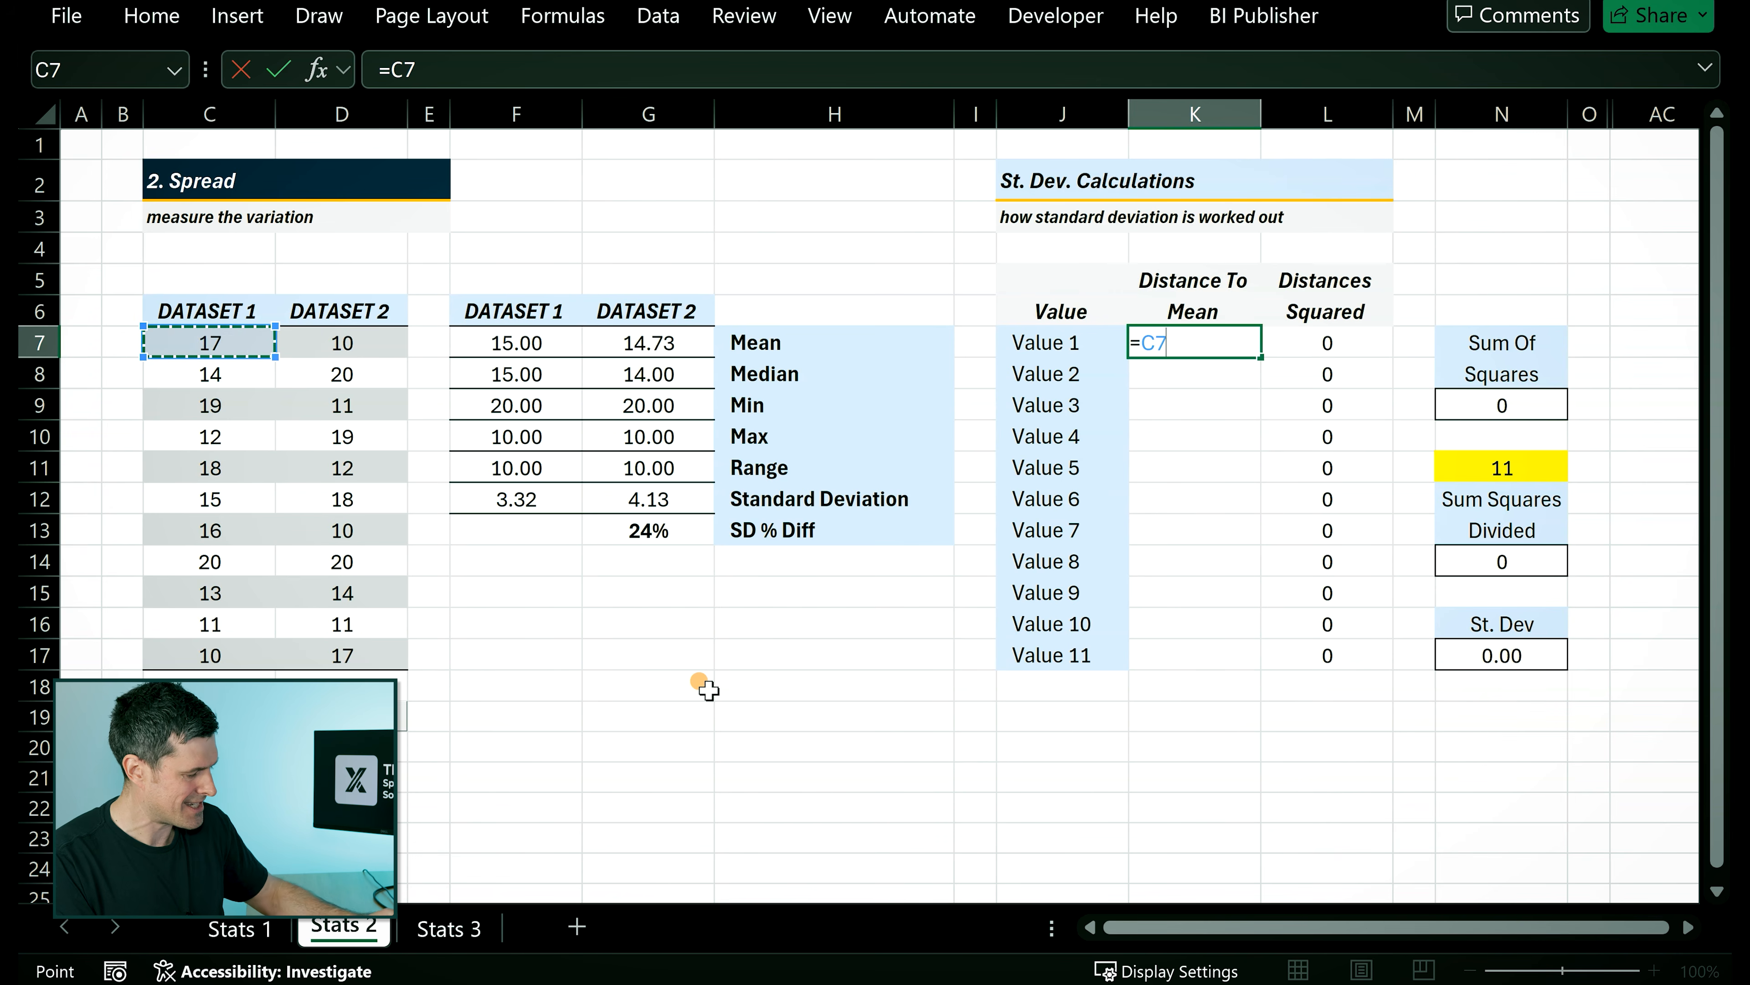
pyautogui.write('-')
pyautogui.press('Left')
pyautogui.press('Left')
pyautogui.press('Left')
pyautogui.press('Left')
pyautogui.press('Left')
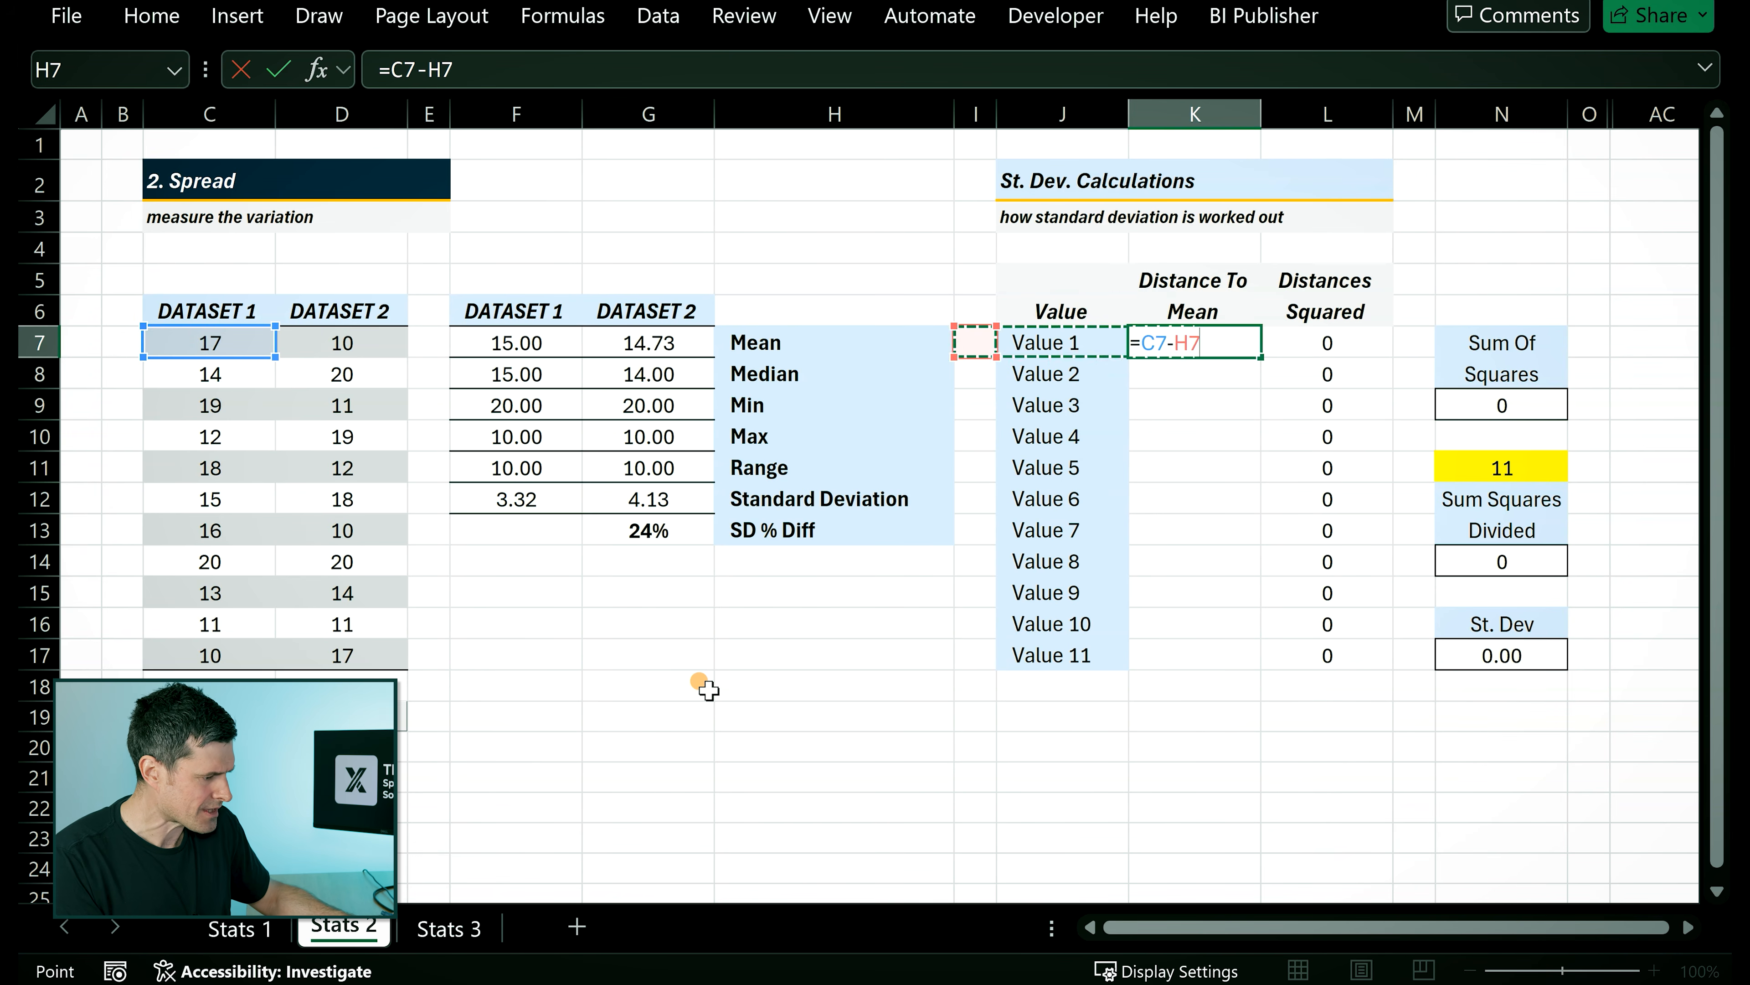
pyautogui.press('F4')
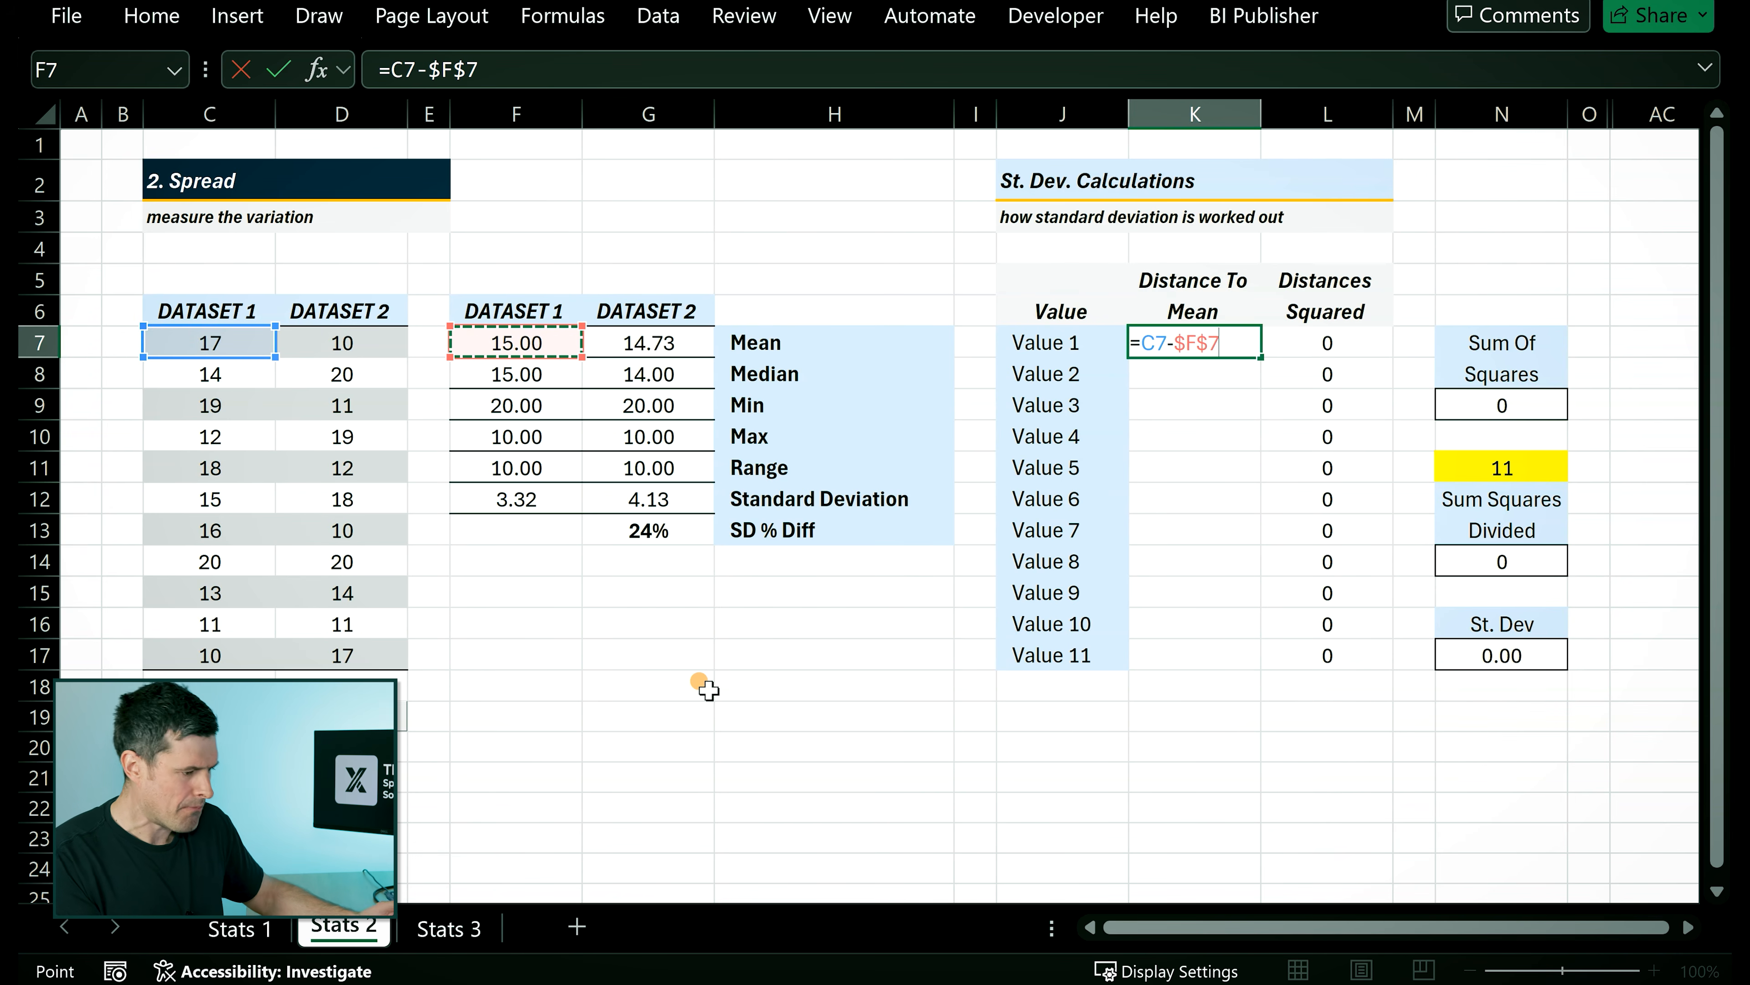
pyautogui.press('Return')
pyautogui.press('Up')
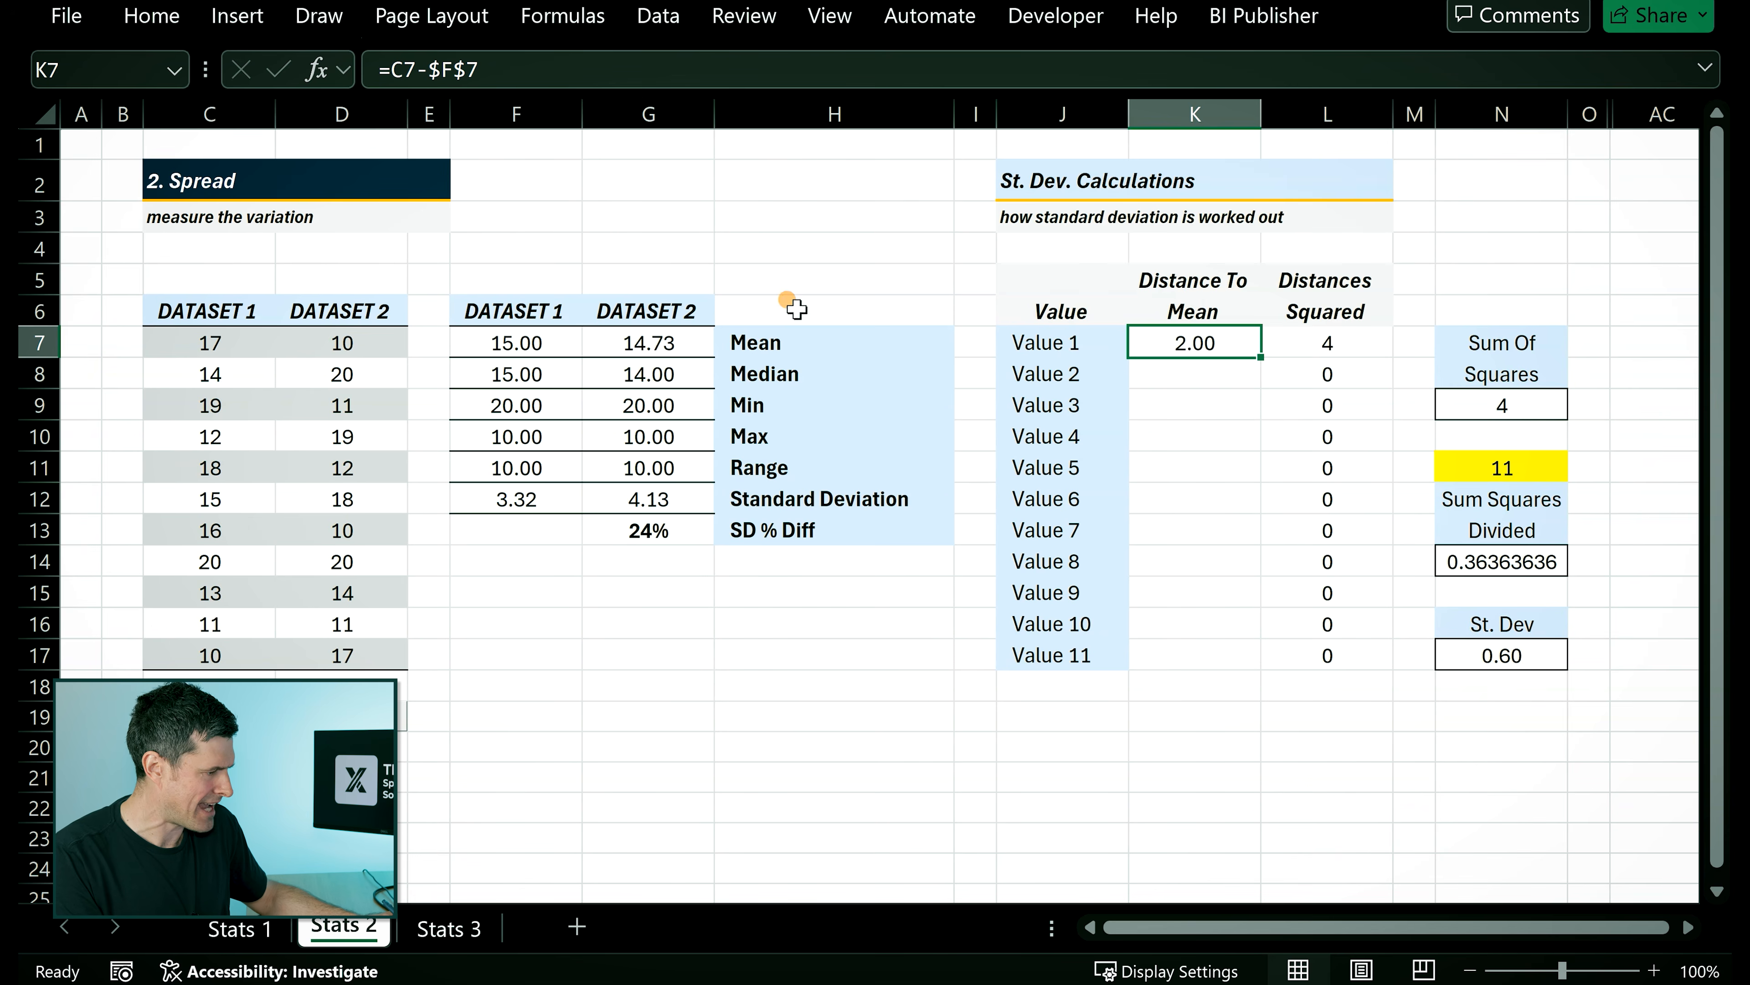
# Wrap the K7 formula in ABS so it reads =ABS(C7-$F$7).
pyautogui.click(395, 71)
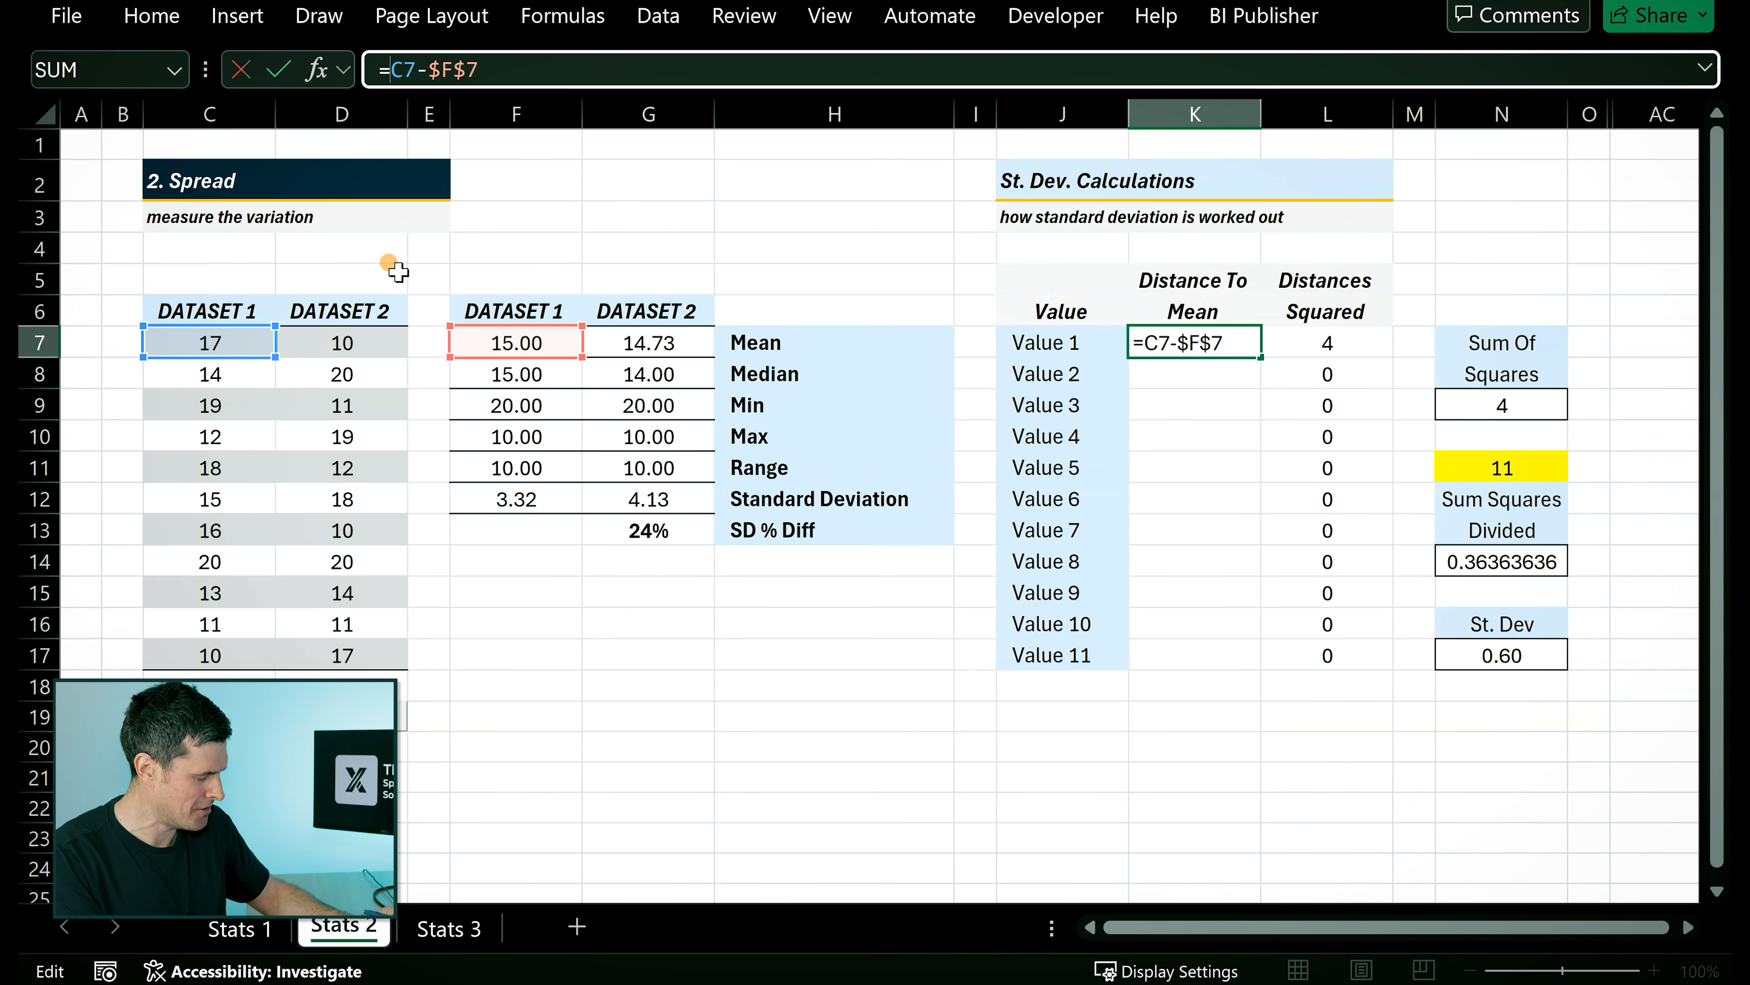
pyautogui.write('abs(')
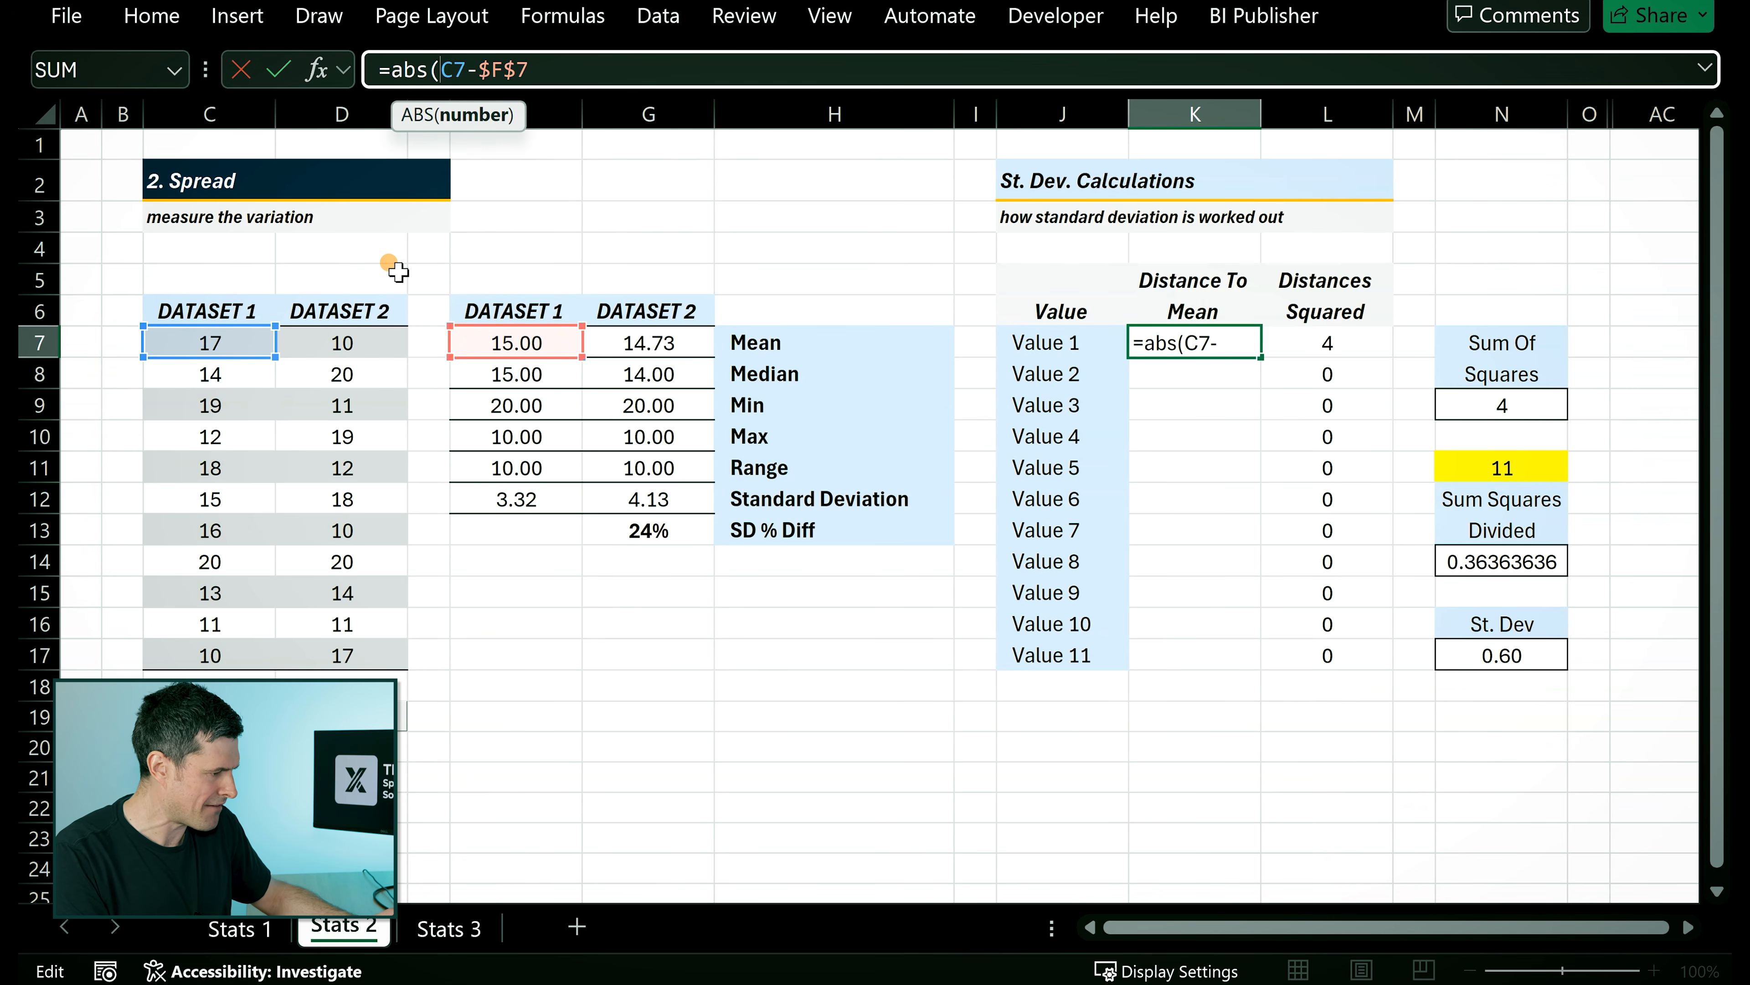
pyautogui.click(599, 73)
pyautogui.write(')')
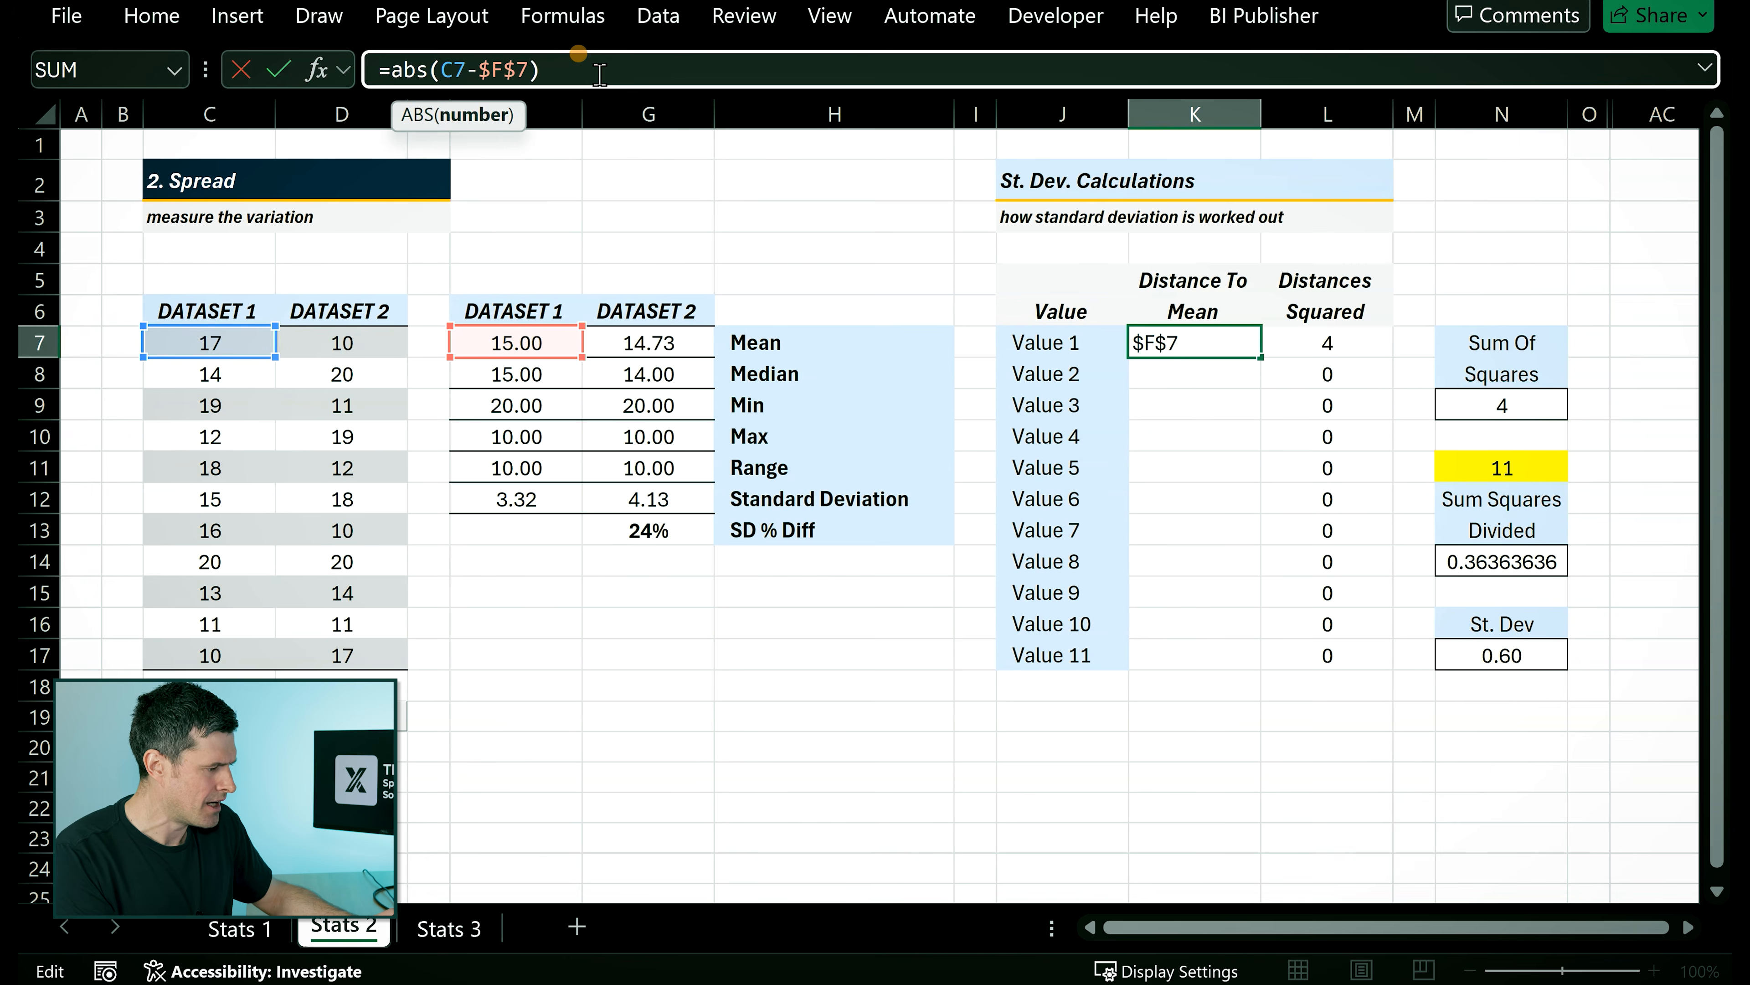
pyautogui.press('Return')
# Fill the distance-to-mean formula from K7 down to K17 for all eleven values.
pyautogui.press('Up')
pyautogui.hotkey('shift', 'Down')
pyautogui.hotkey('shift', 'Down')
pyautogui.hotkey('shift', 'Down')
pyautogui.hotkey('shift', 'Down')
pyautogui.hotkey('shift', 'Down')
pyautogui.hotkey('shift', 'Down')
pyautogui.hotkey('shift', 'Down')
pyautogui.hotkey('shift', 'Down')
pyautogui.hotkey('shift', 'Down')
pyautogui.hotkey('shift', 'Down')
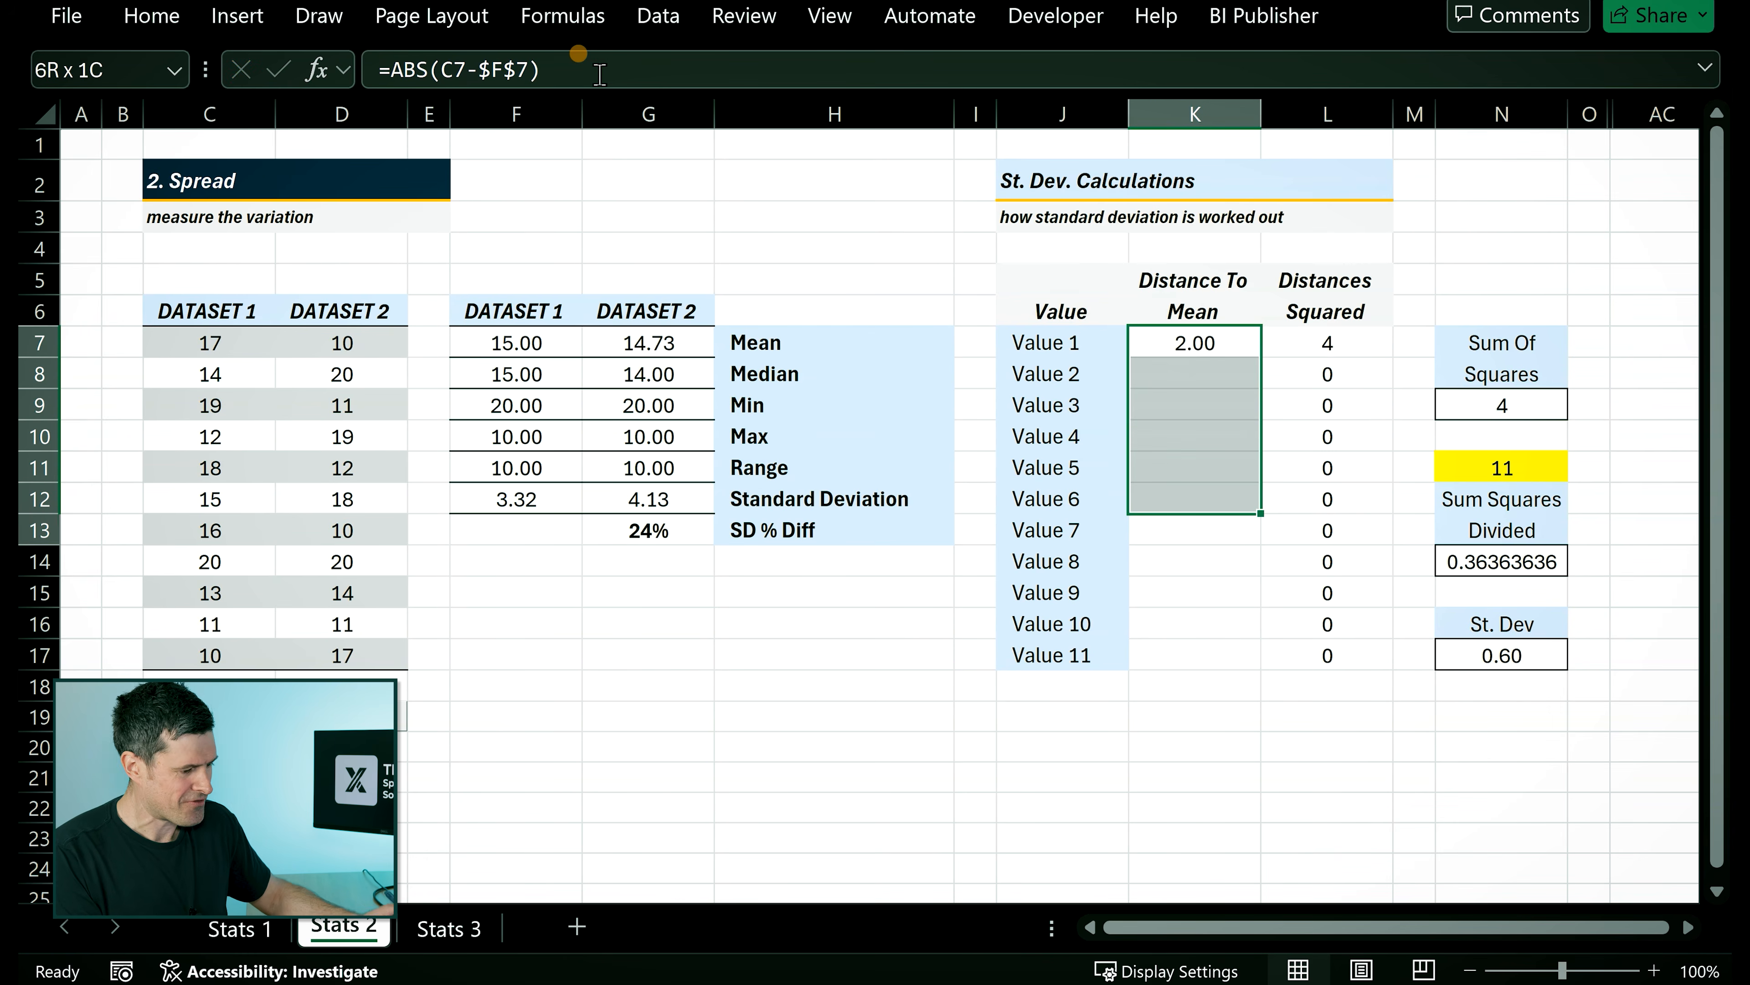
pyautogui.hotkey('ctrl', 'd')
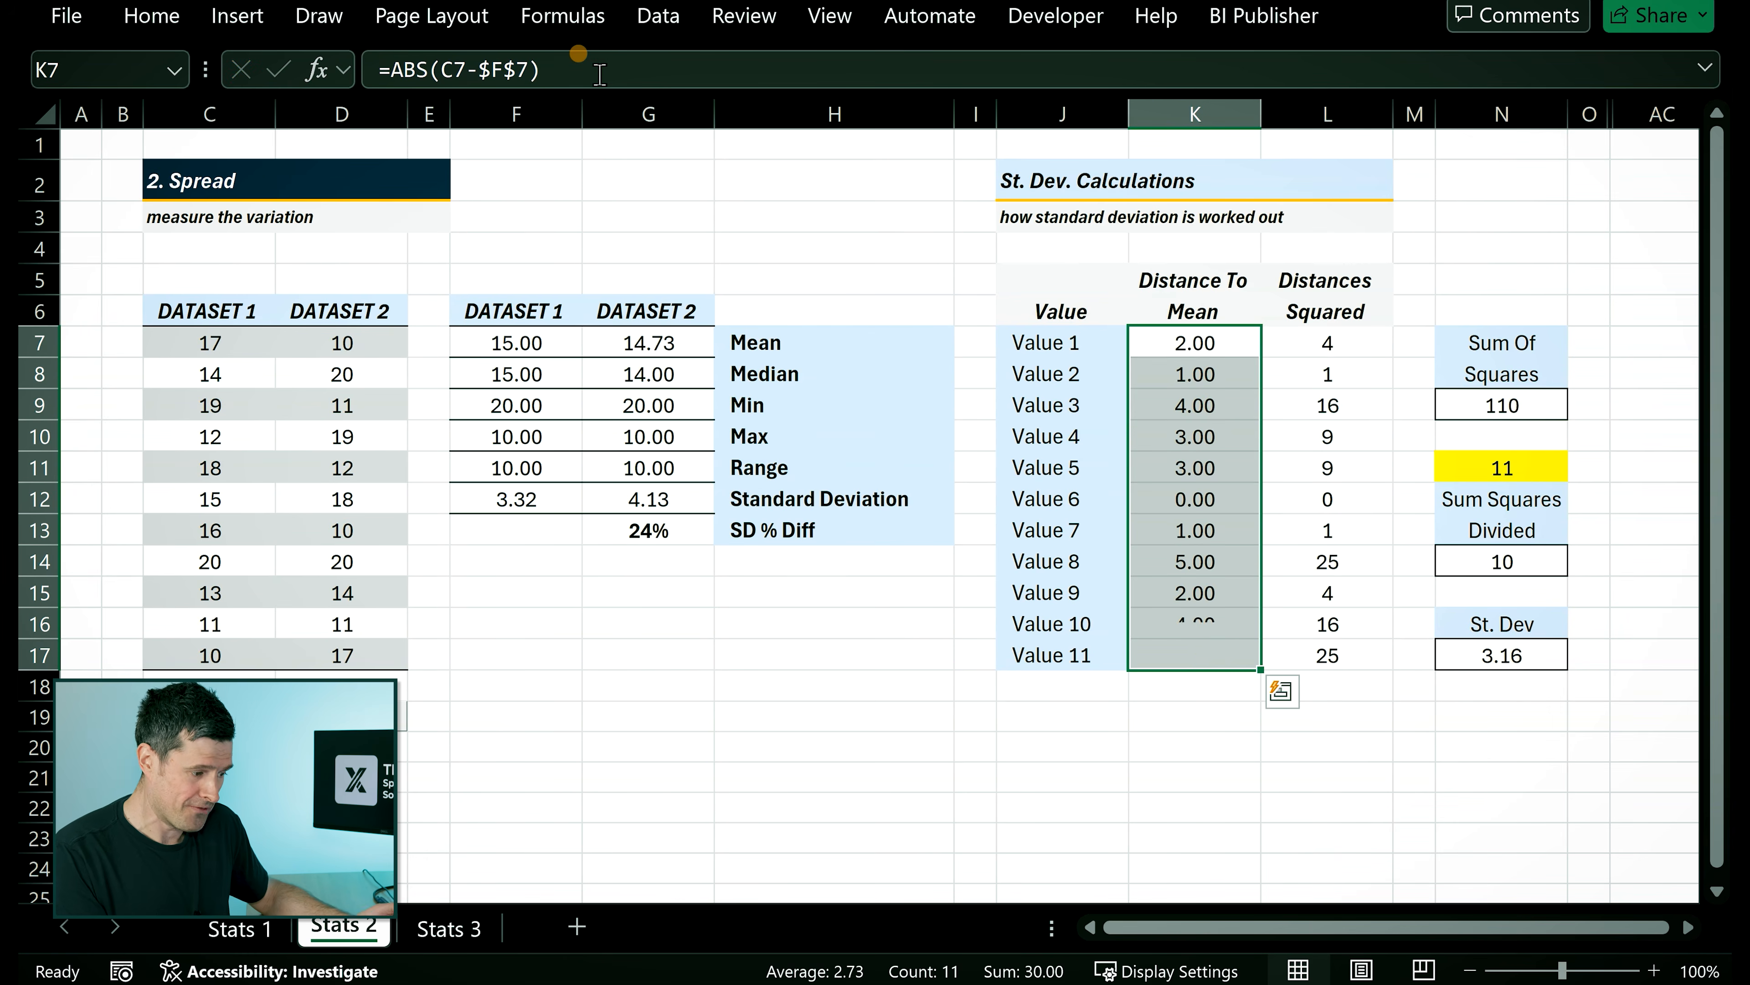
# Examine the Distances Squared formula in L7 and the squared distances down to L17.
pyautogui.press('Right')
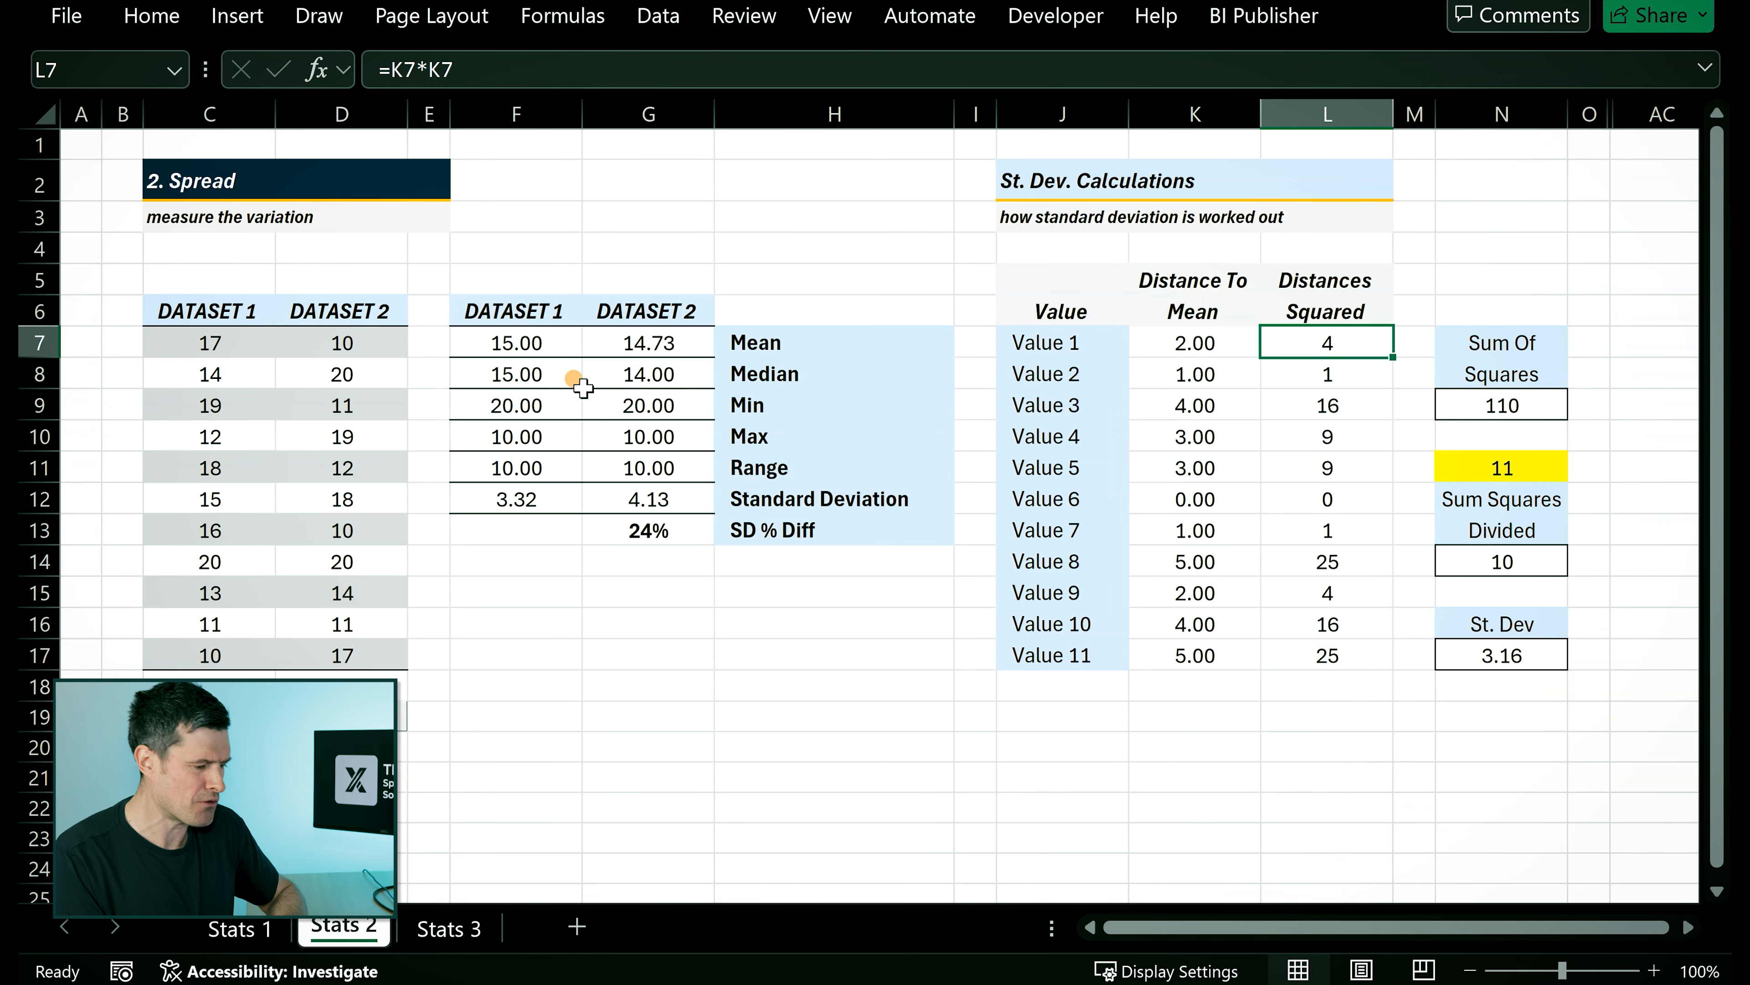
pyautogui.hotkey('shift', 'Down')
pyautogui.hotkey('shift', 'Down')
pyautogui.hotkey('shift', 'Down')
pyautogui.hotkey('shift', 'Down')
pyautogui.hotkey('shift', 'Down')
pyautogui.hotkey('shift', 'Down')
pyautogui.hotkey('shift', 'Down')
pyautogui.hotkey('shift', 'Down')
pyautogui.hotkey('shift', 'Down')
pyautogui.hotkey('shift', 'Down')
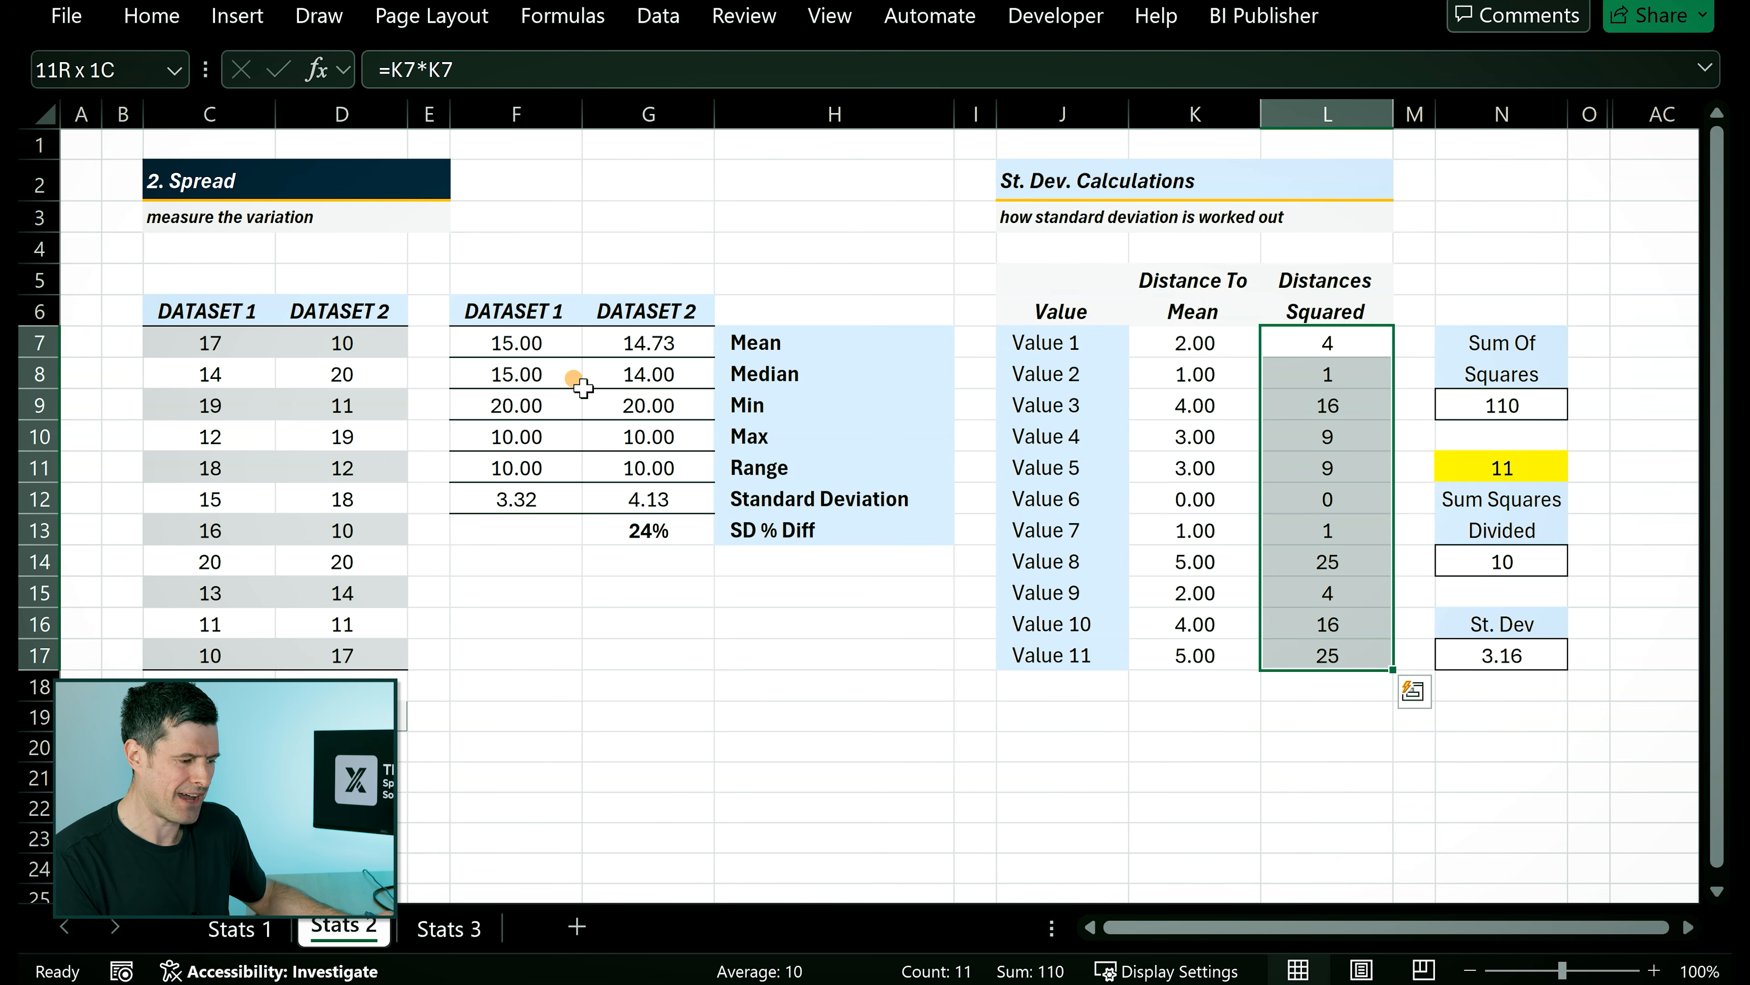
# Check the sum of squares formula in N9 and the highlighted number of values in N11.
pyautogui.press('Right')
pyautogui.press('Right')
pyautogui.press('Down')
pyautogui.press('Down')
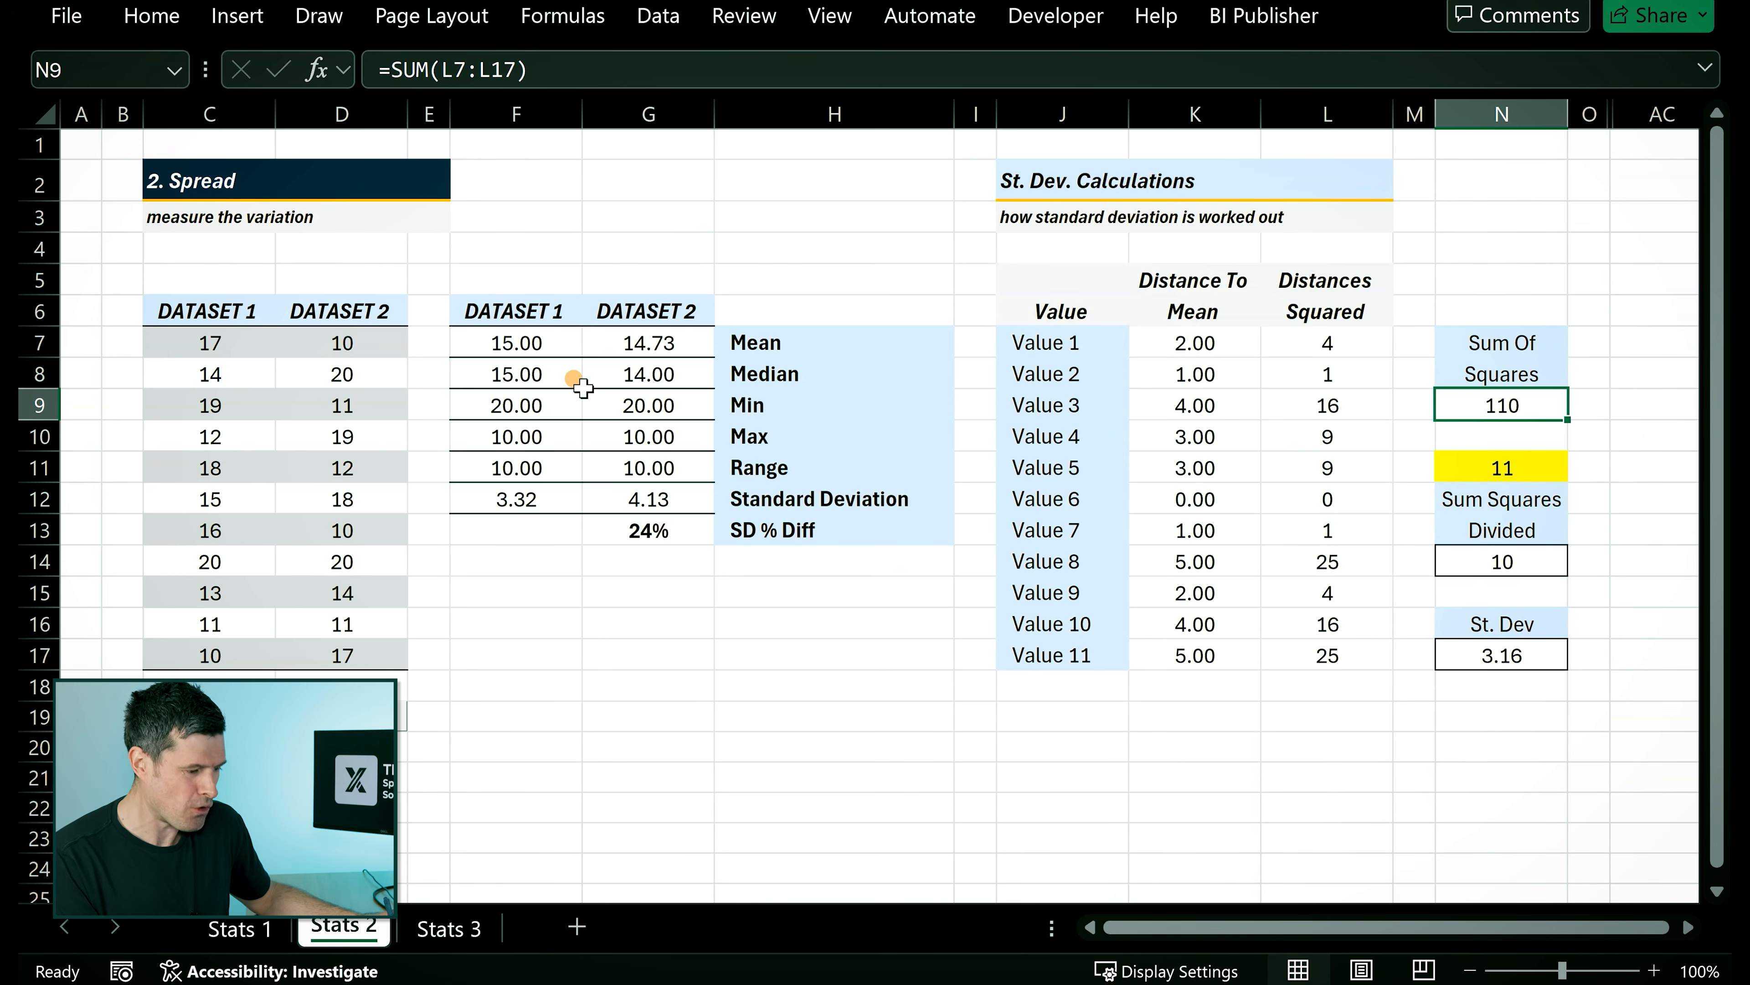
pyautogui.press('Down')
pyautogui.press('Down')
pyautogui.press('Down')
pyautogui.press('Up')
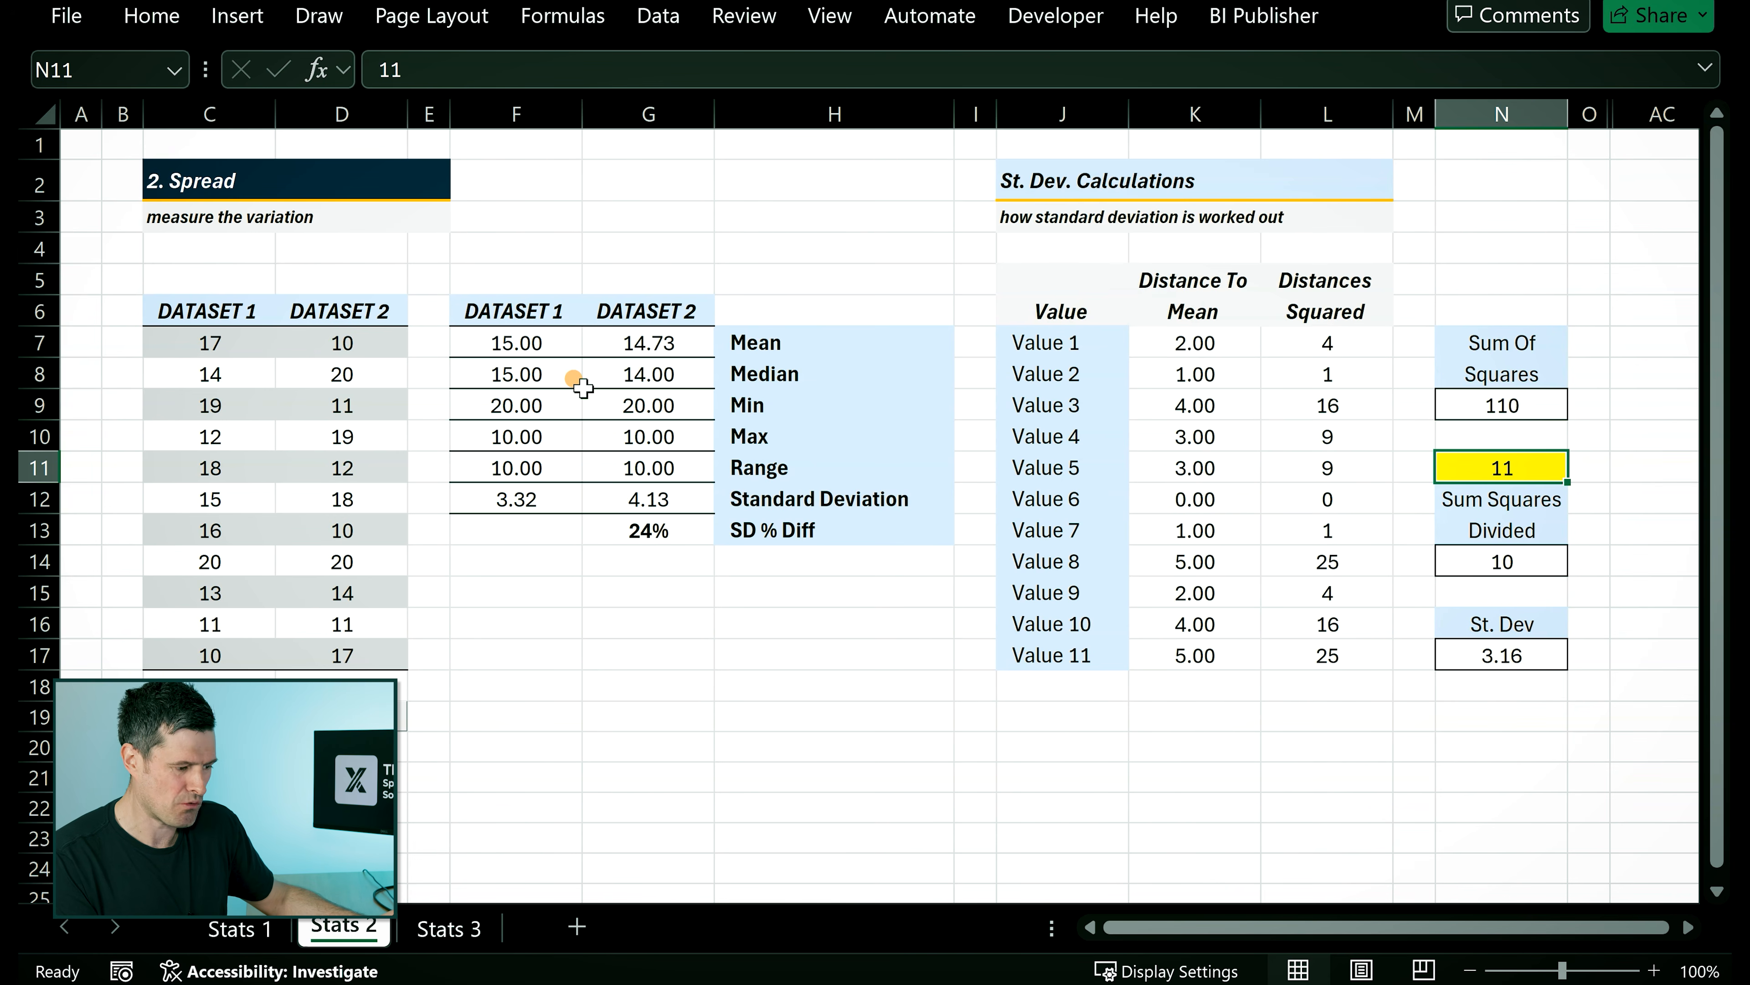
# Inspect the divided sum of squares formula in N14 and the square root formula for the standard deviation in N17.
pyautogui.press('Down')
pyautogui.press('Down')
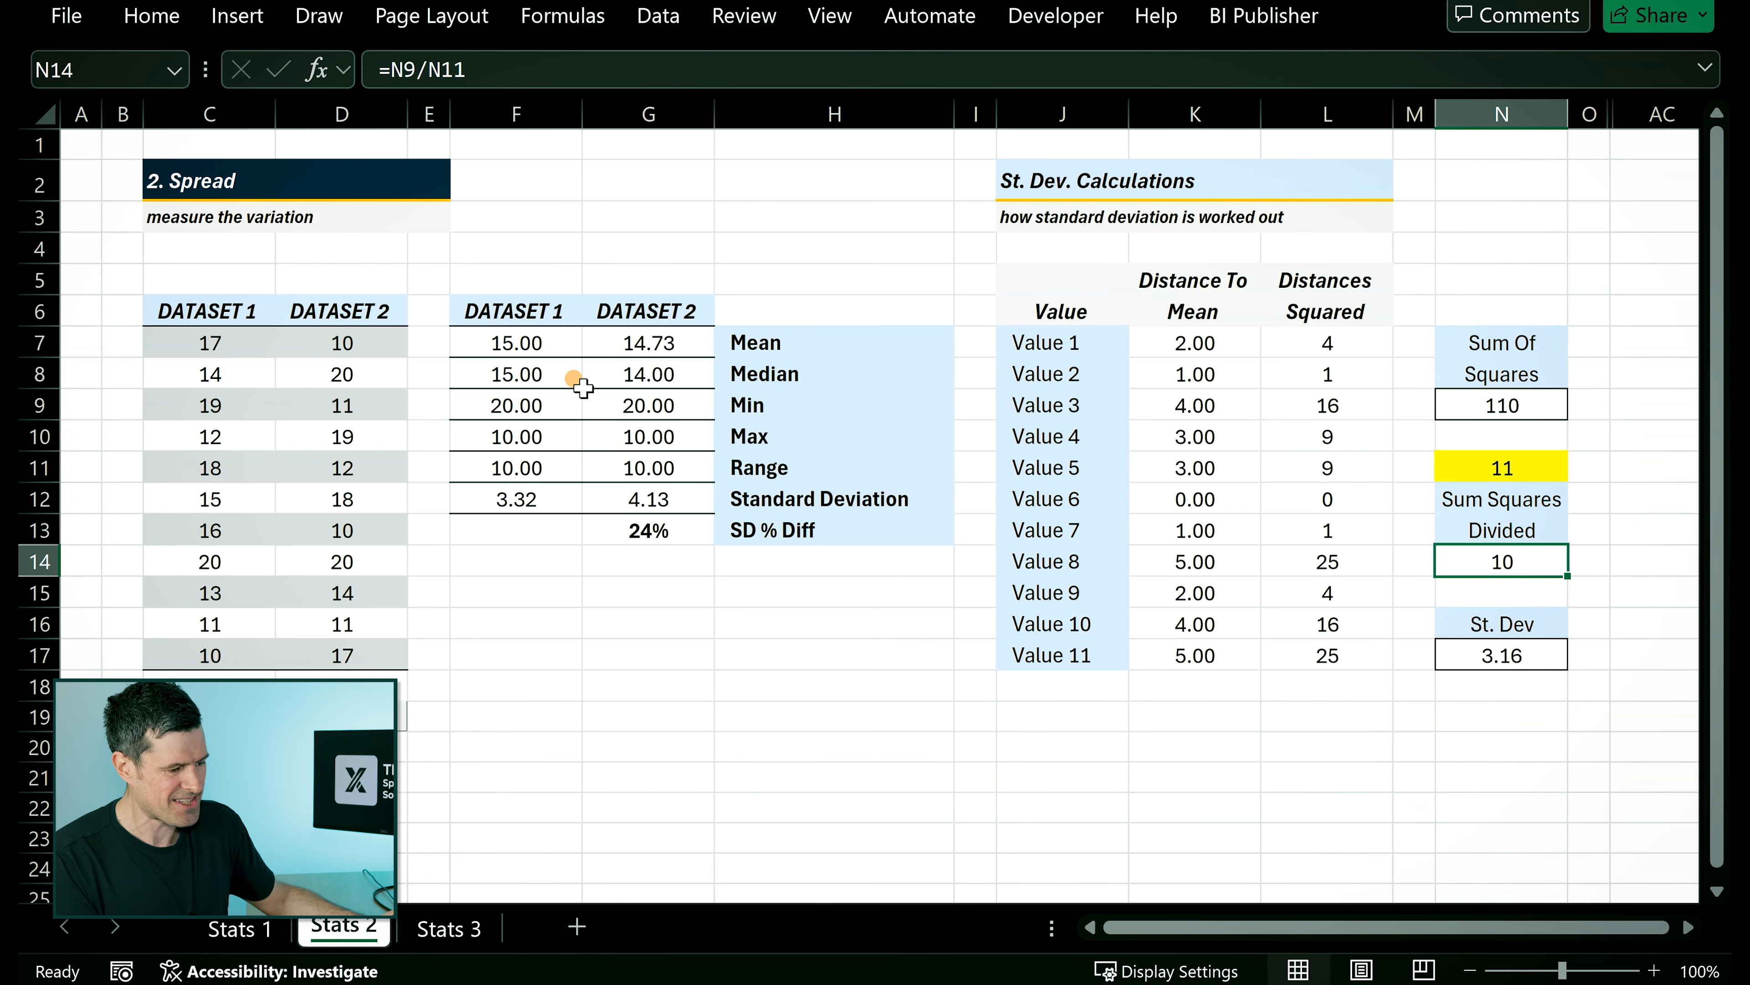
pyautogui.press('Down')
pyautogui.press('Down')
pyautogui.press('Down')
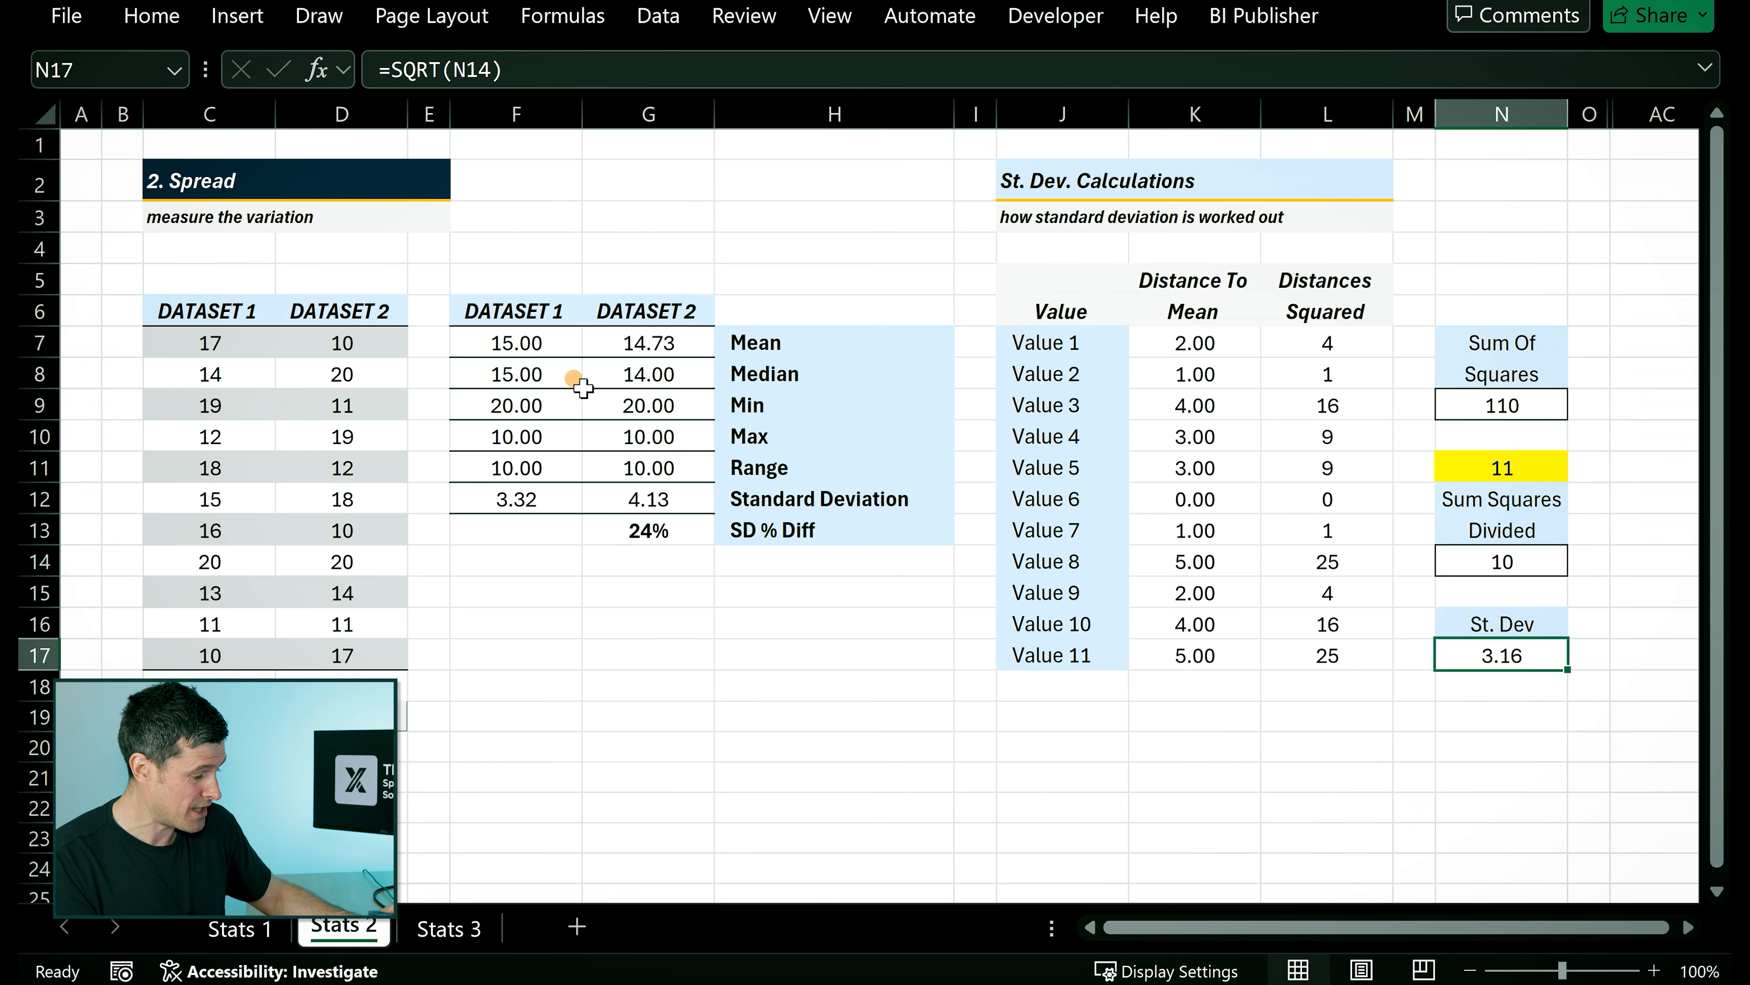
pyautogui.press('F2')
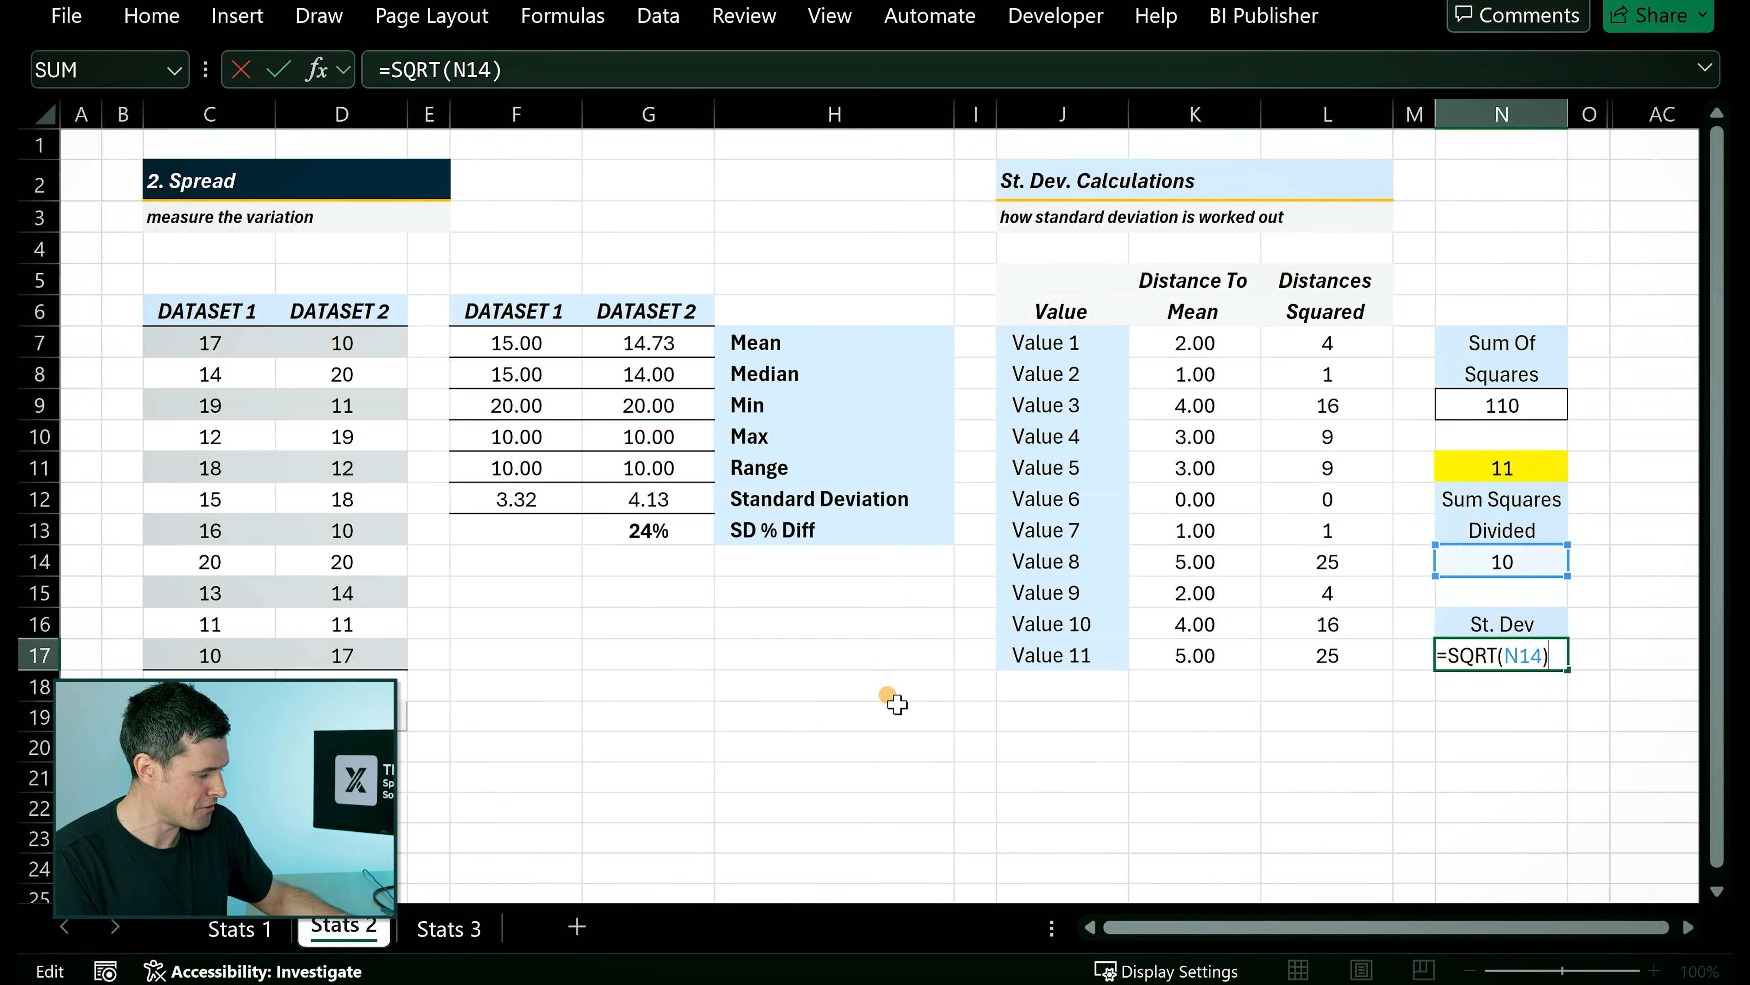
pyautogui.press('Escape')
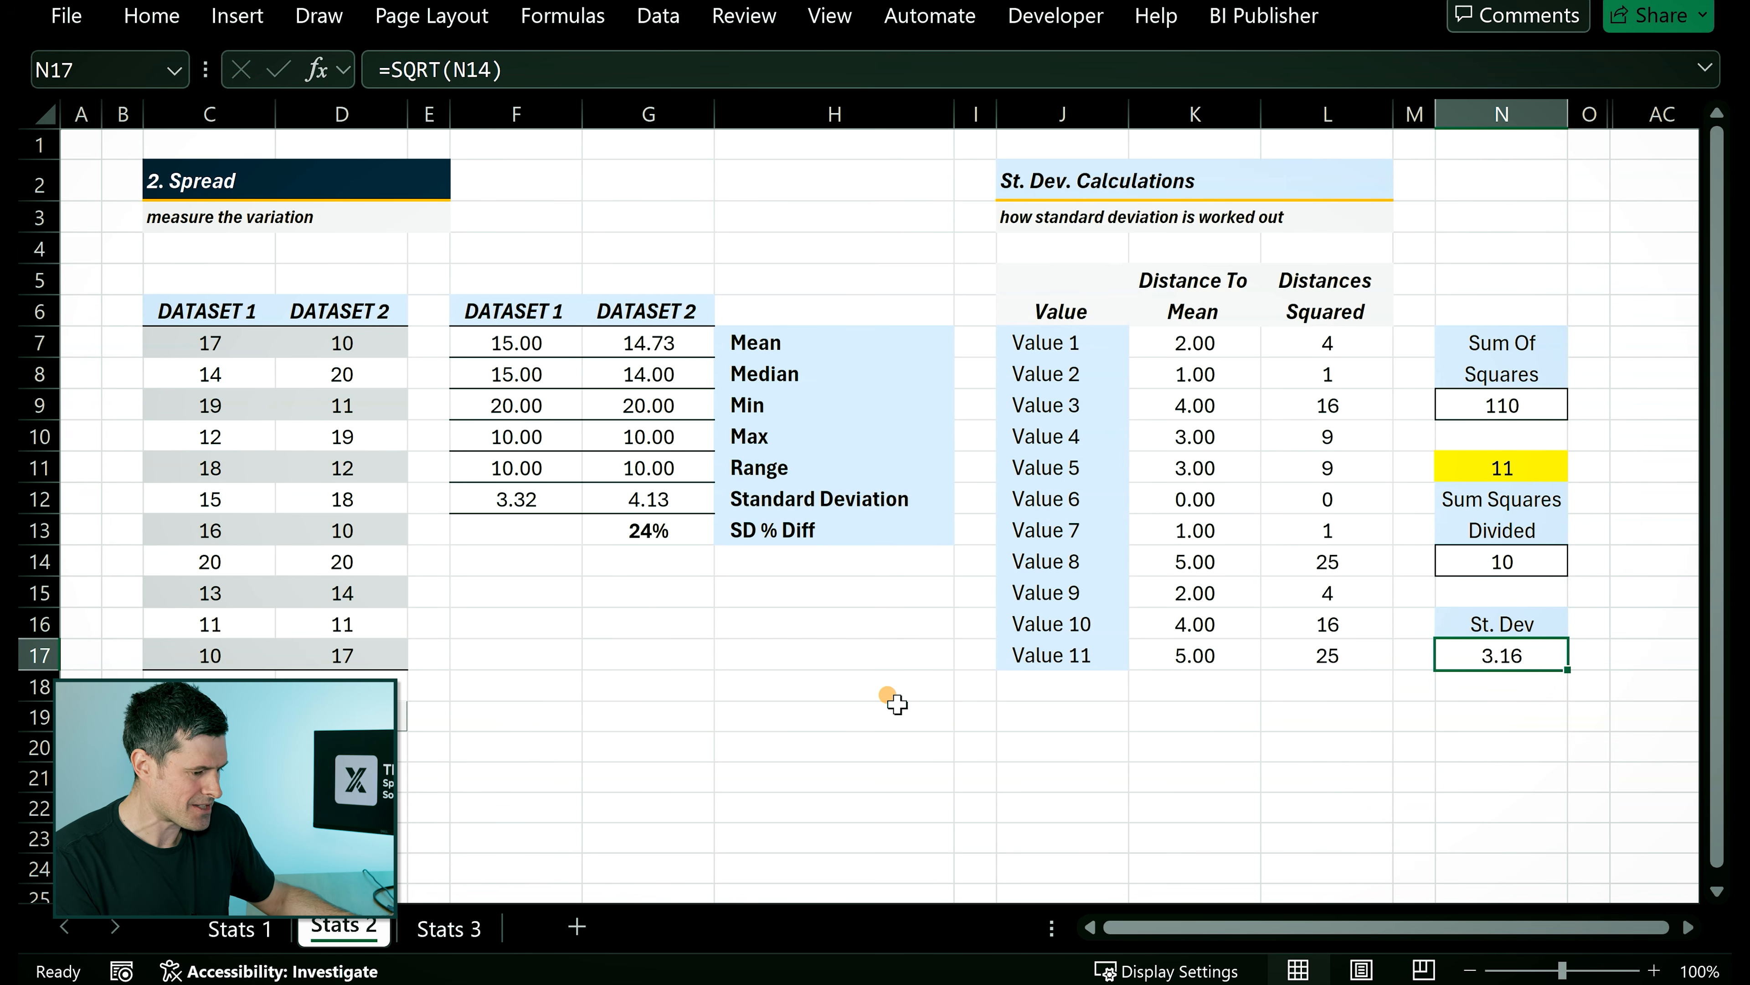
# Check the standard deviation formula for Dataset 1 in F12 against the manually derived result in N17.
pyautogui.press('Left')
pyautogui.press('Right')
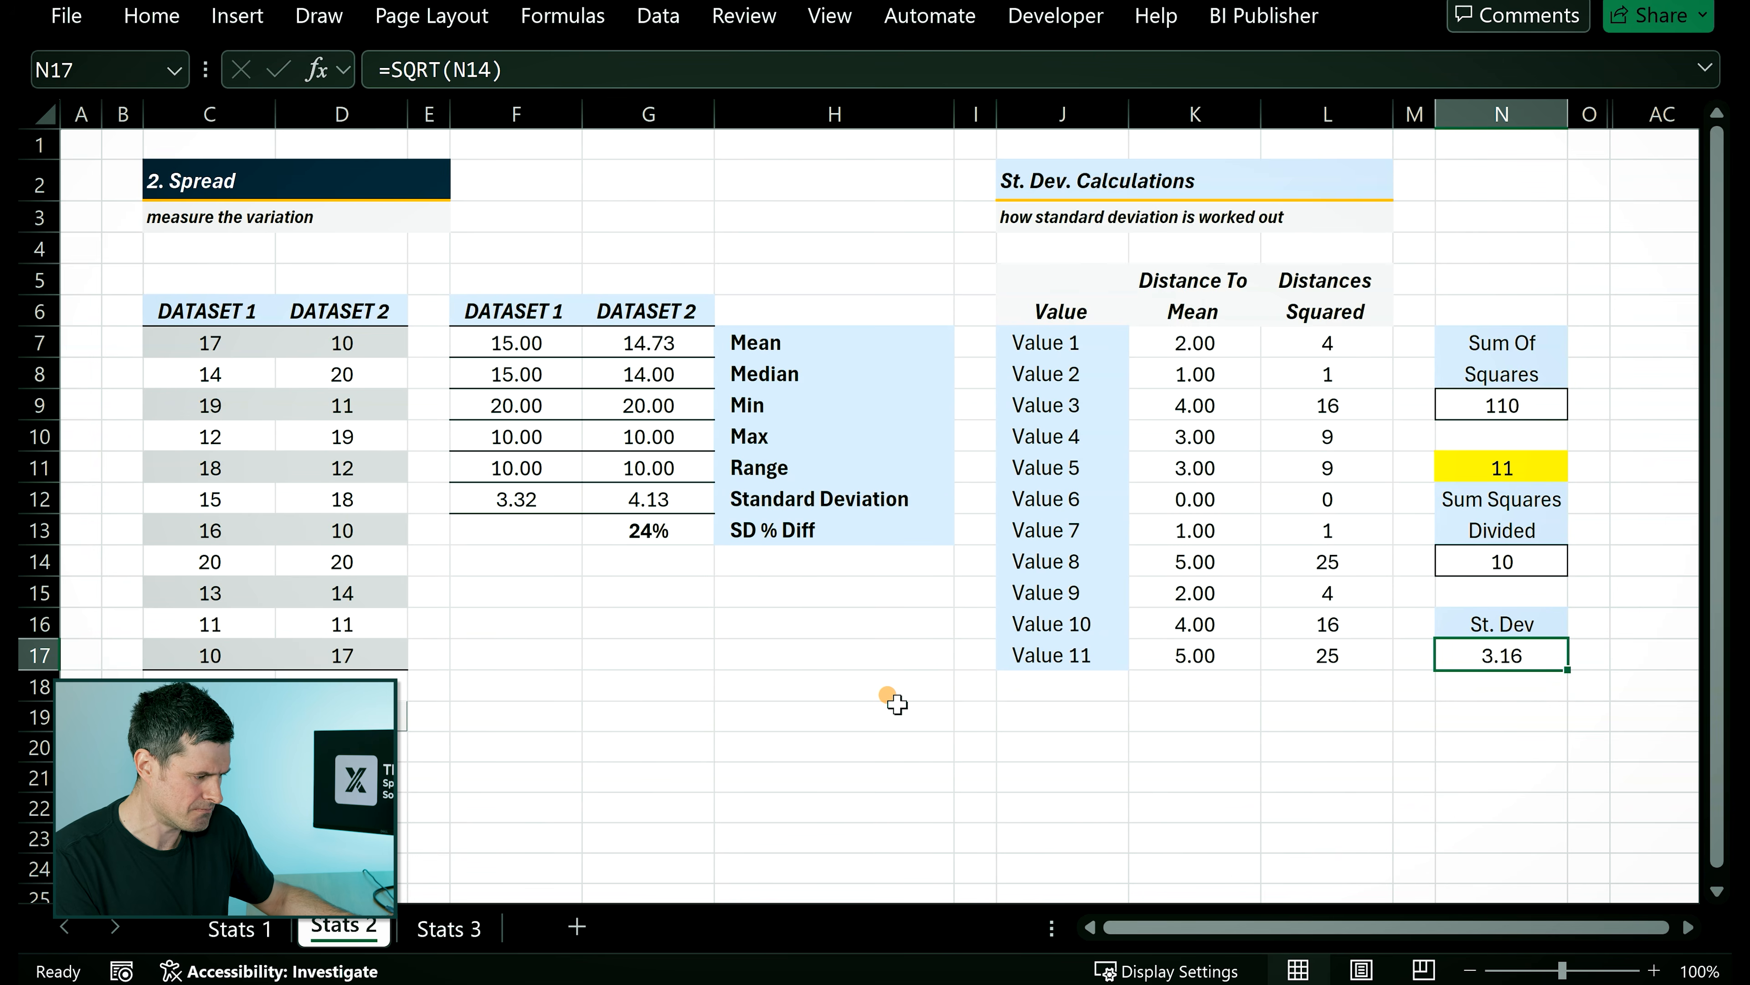
pyautogui.click(497, 491)
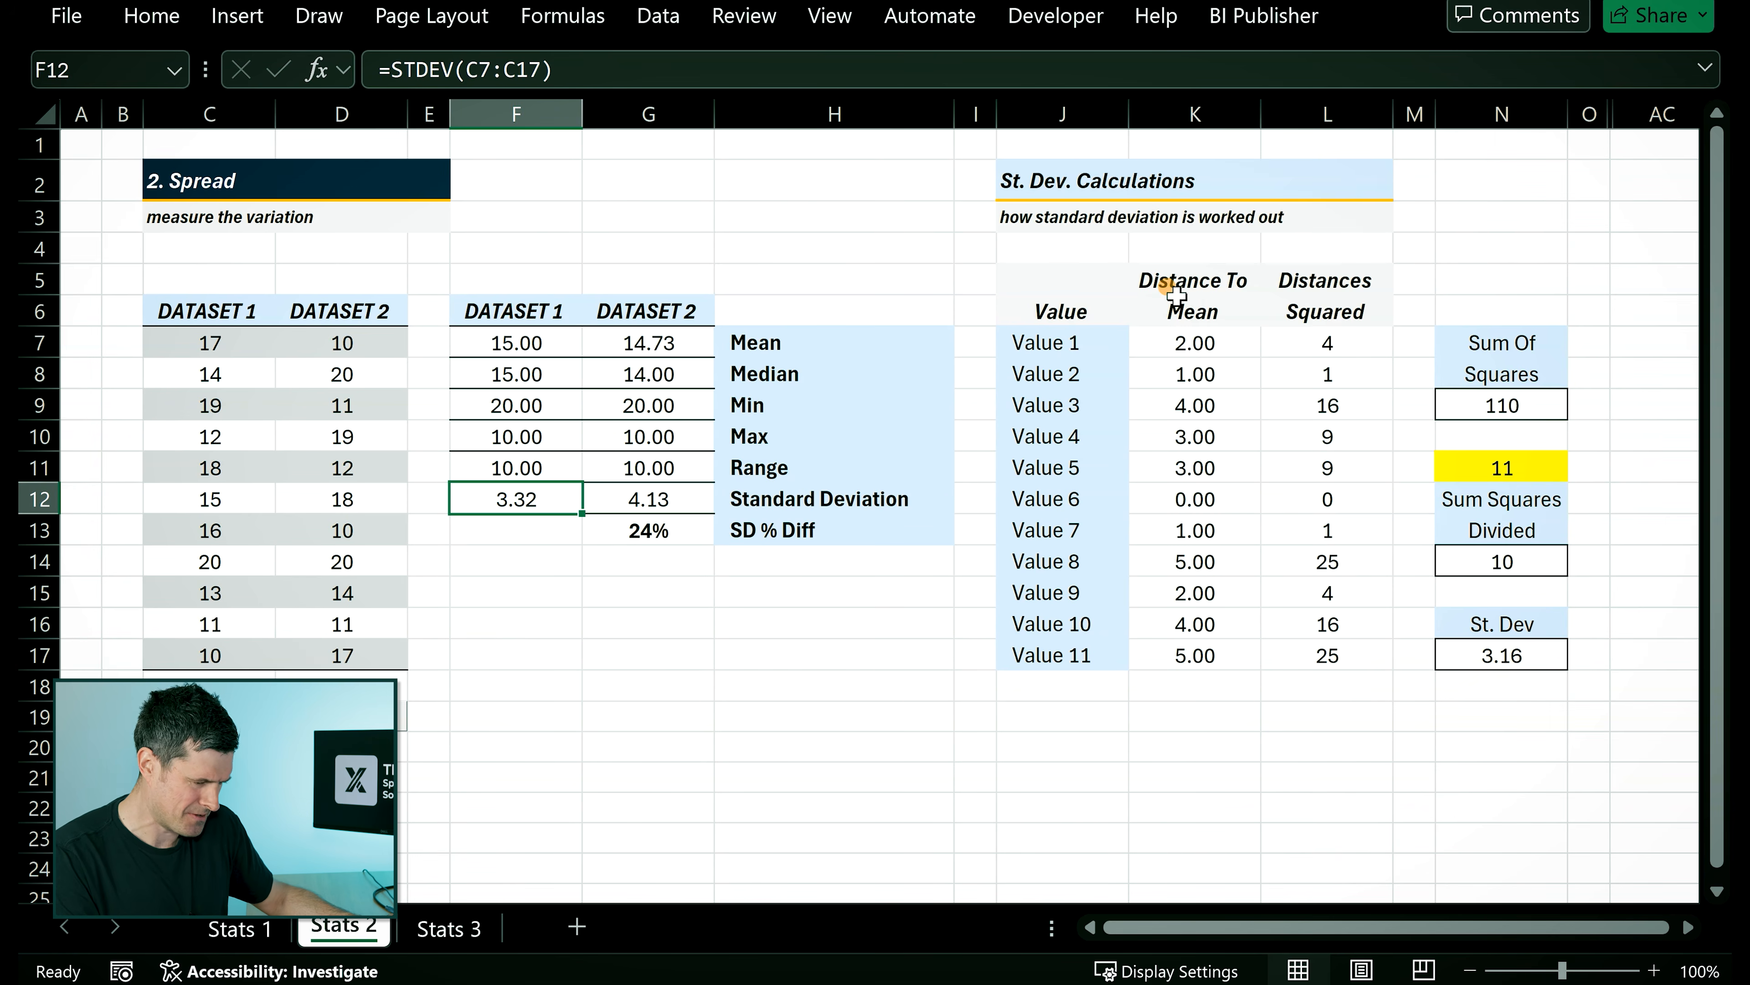
# Set the highlighted divisor in N11 to 10.
pyautogui.click(1461, 464)
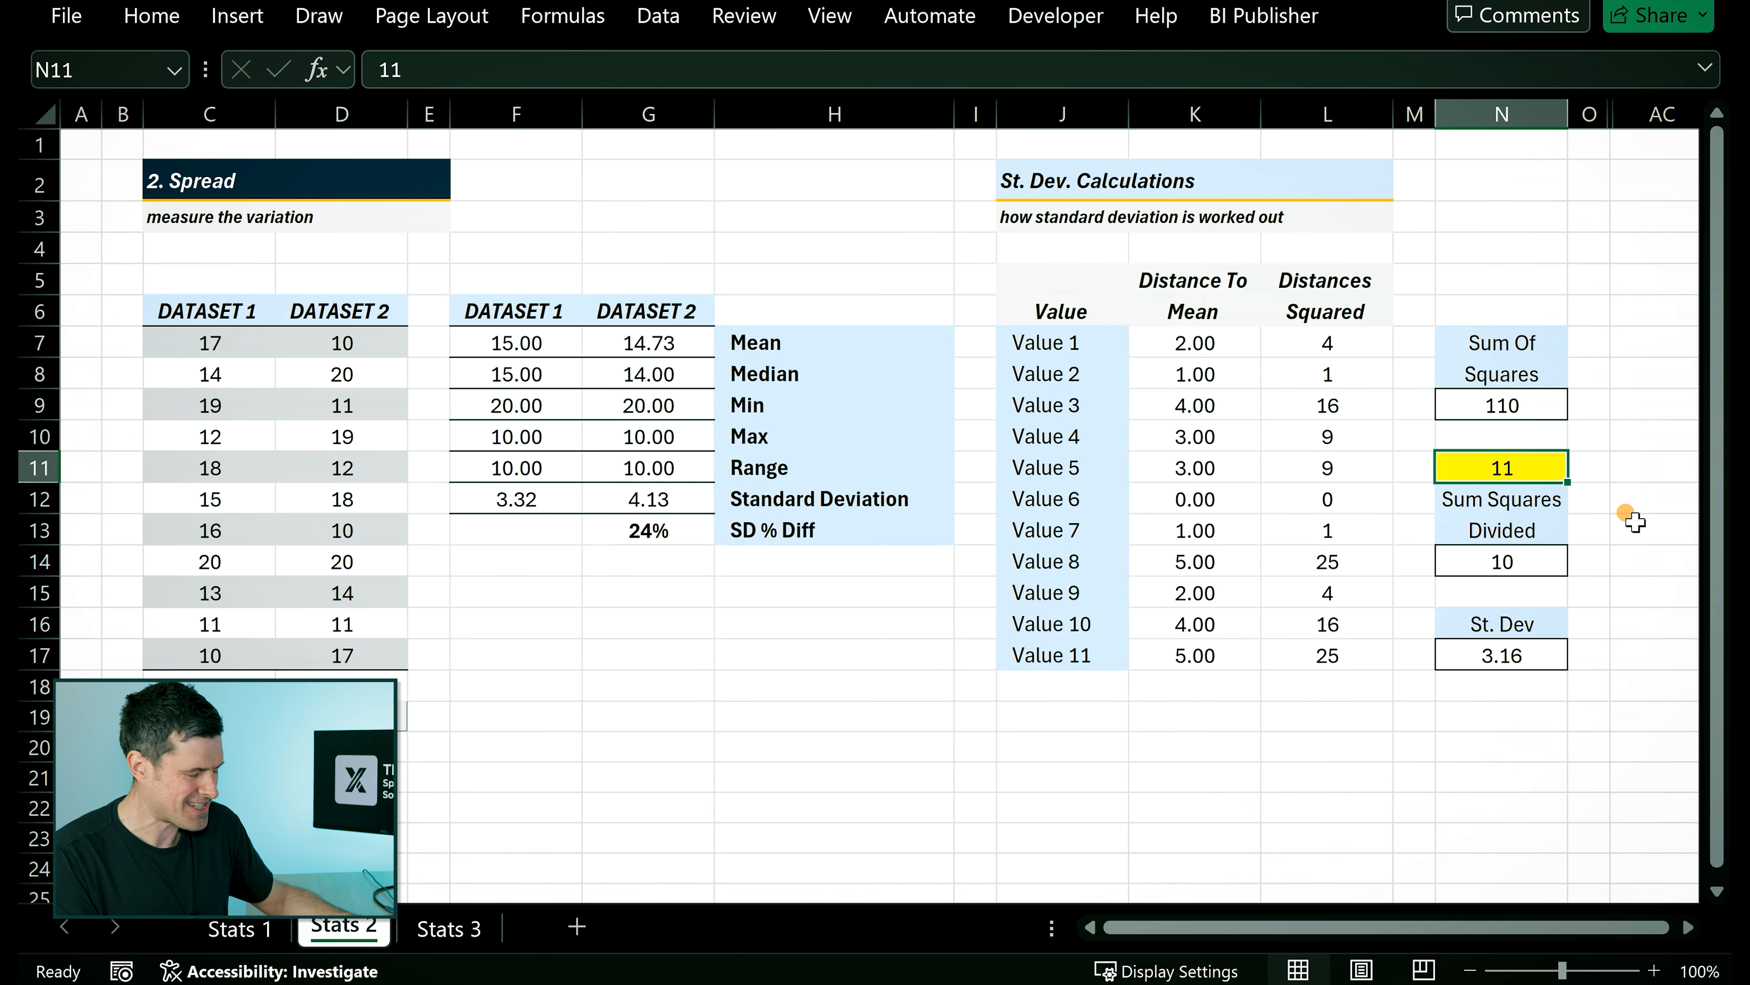
pyautogui.write('10')
pyautogui.press('Return')
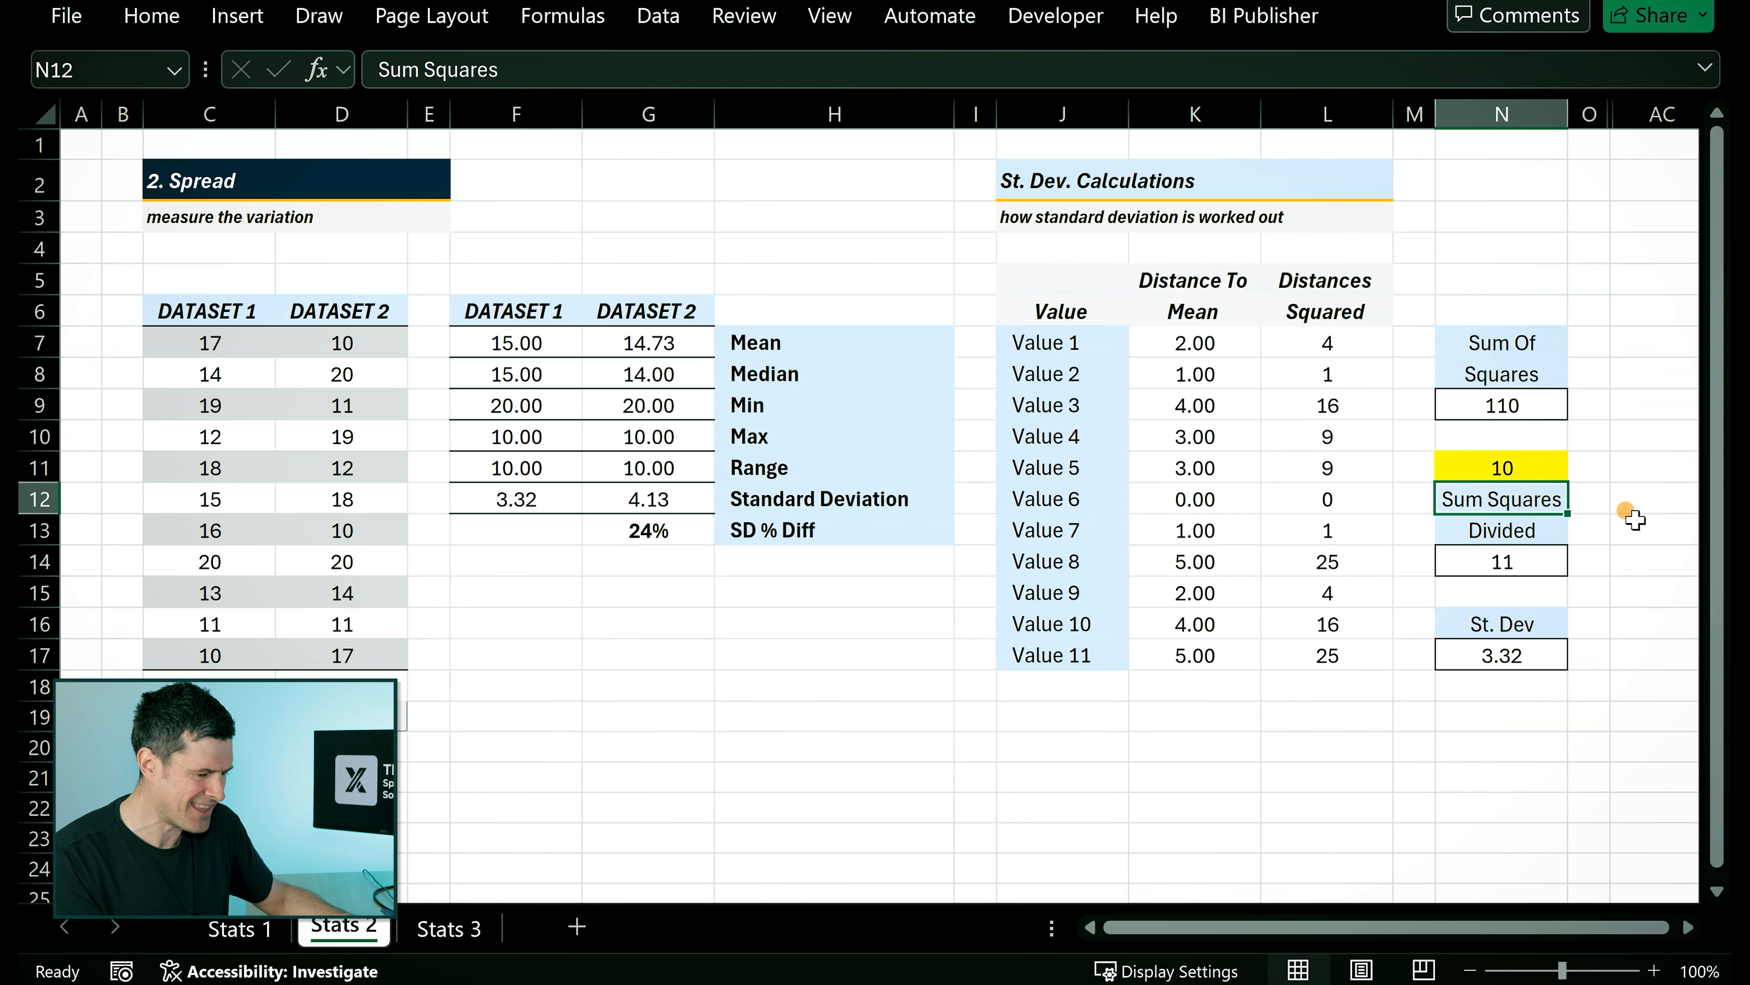
pyautogui.press('Up')
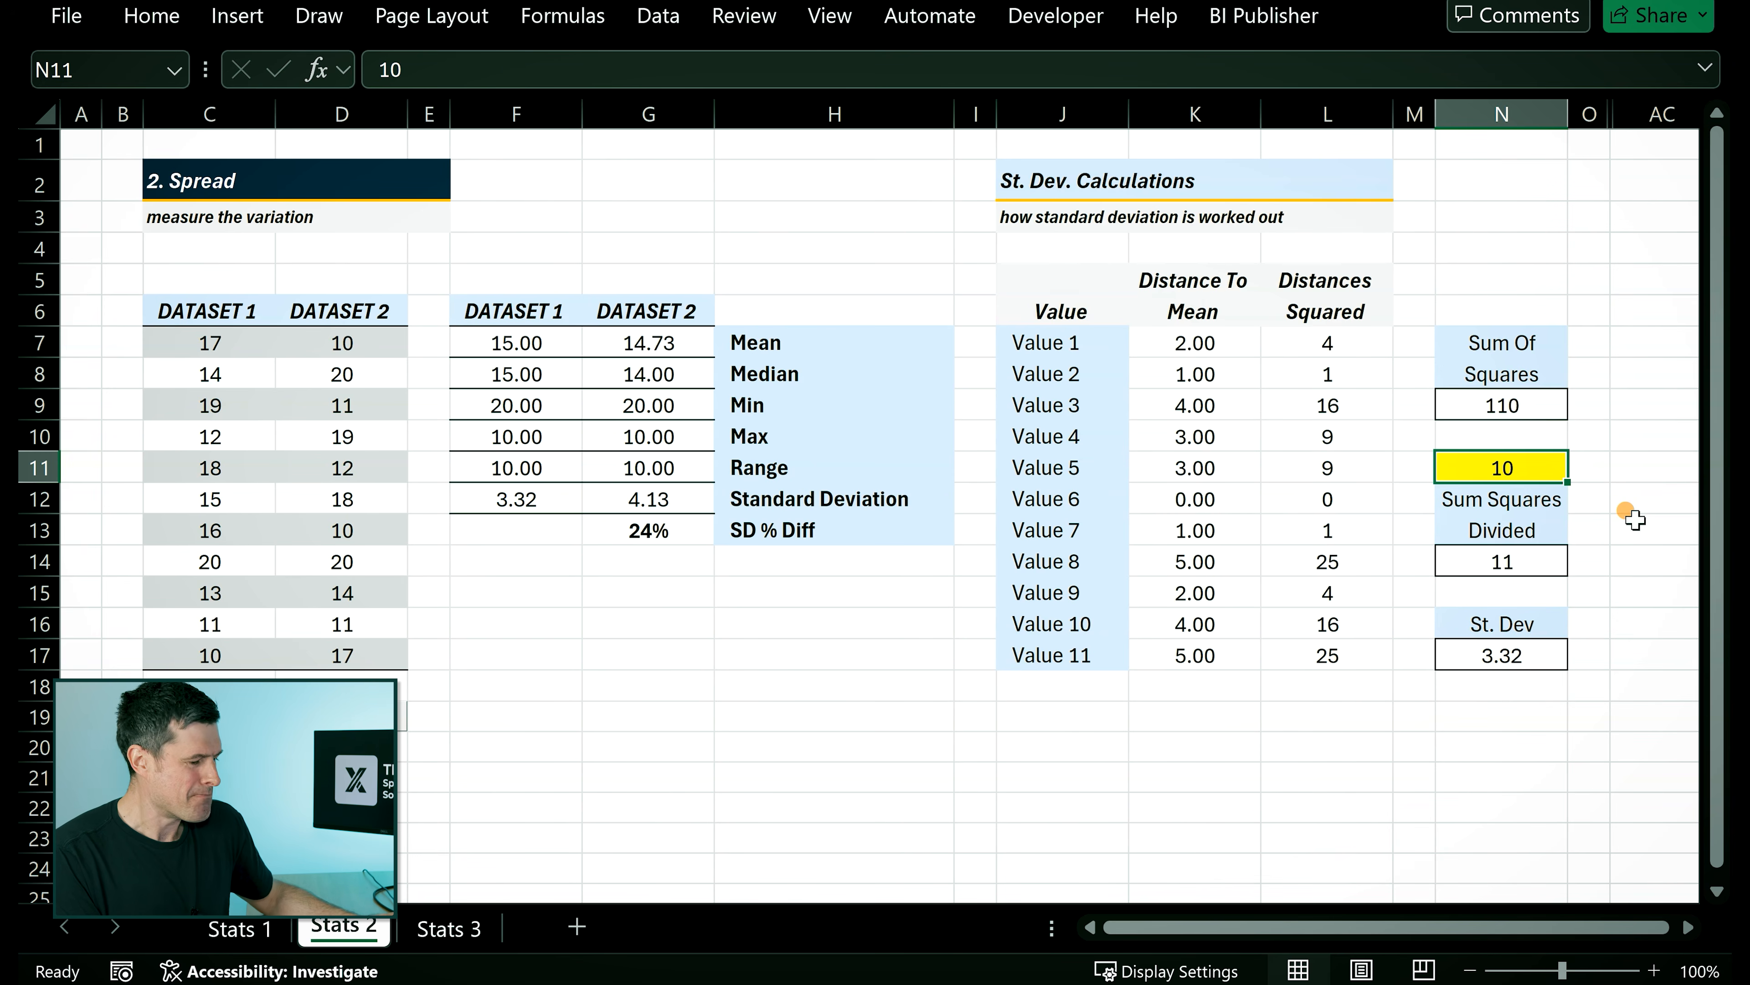
# Replace the Dataset 1 standard deviation formula in F12 with =STDEV.P(C7:C17).
pyautogui.press('Left')
pyautogui.press('Left')
pyautogui.press('Left')
pyautogui.press('Left')
pyautogui.press('Left')
pyautogui.press('Left')
pyautogui.press('Left')
pyautogui.press('Left')
pyautogui.press('Left')
pyautogui.press('Left')
pyautogui.press('Down')
pyautogui.press('Down')
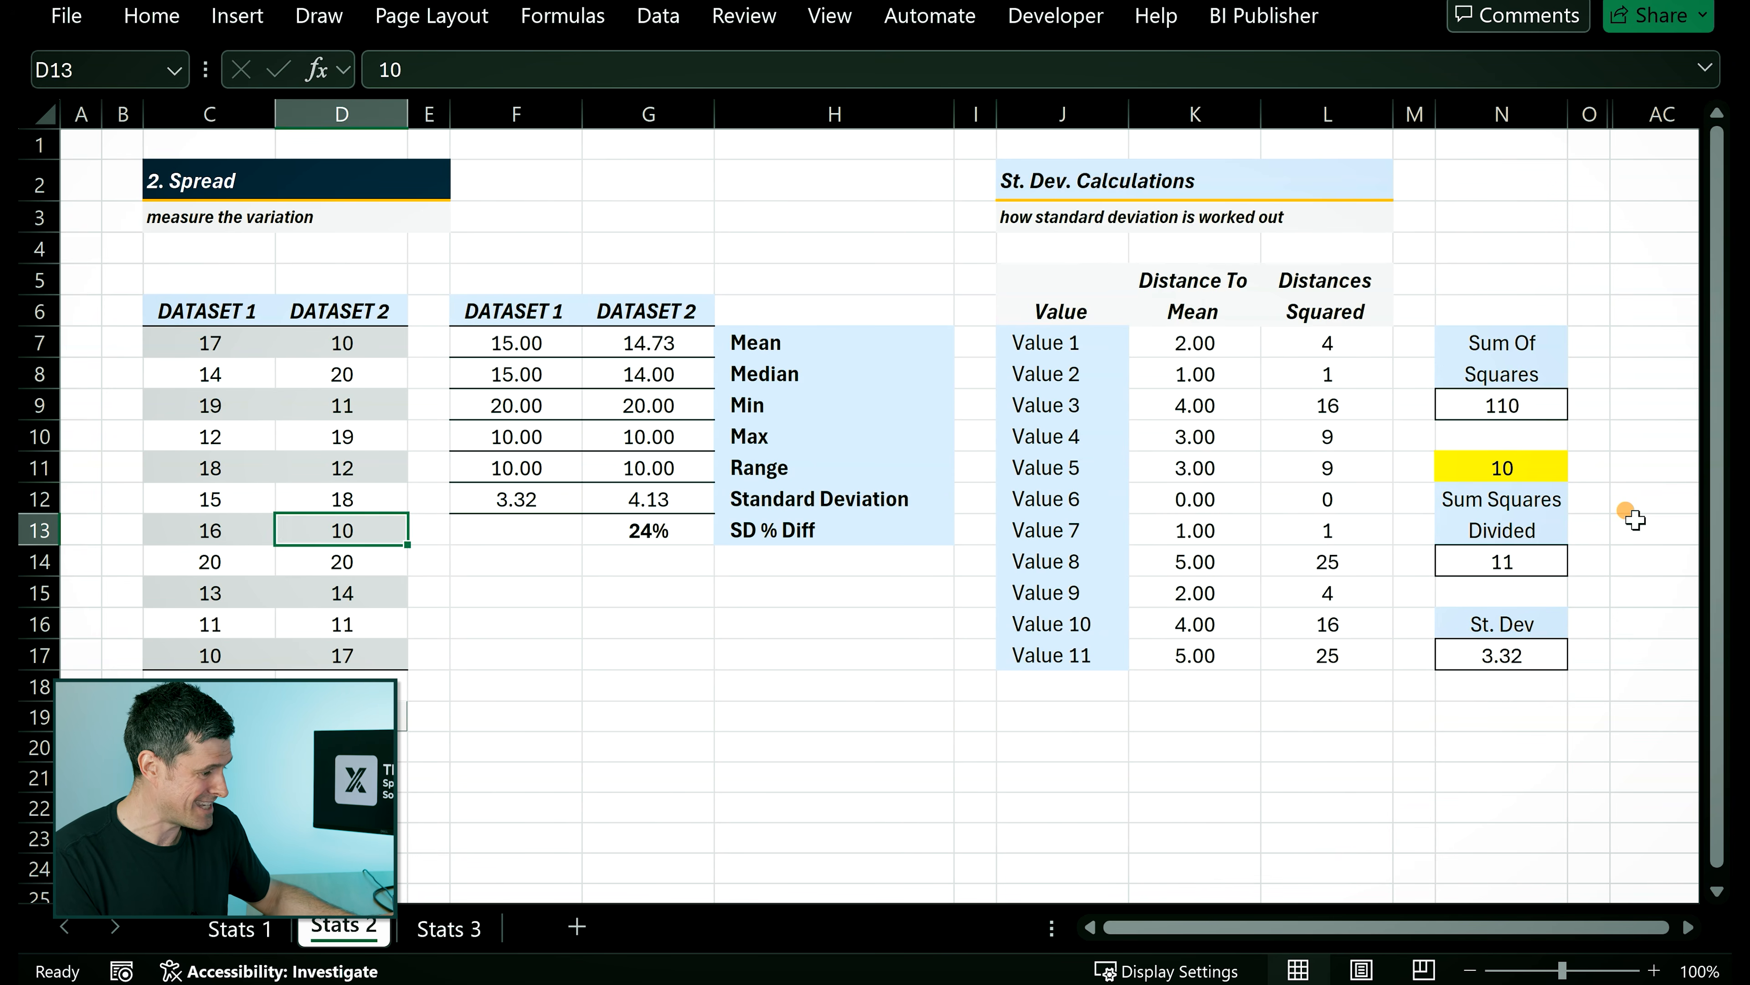
pyautogui.press('Up')
pyautogui.press('Right')
pyautogui.press('Right')
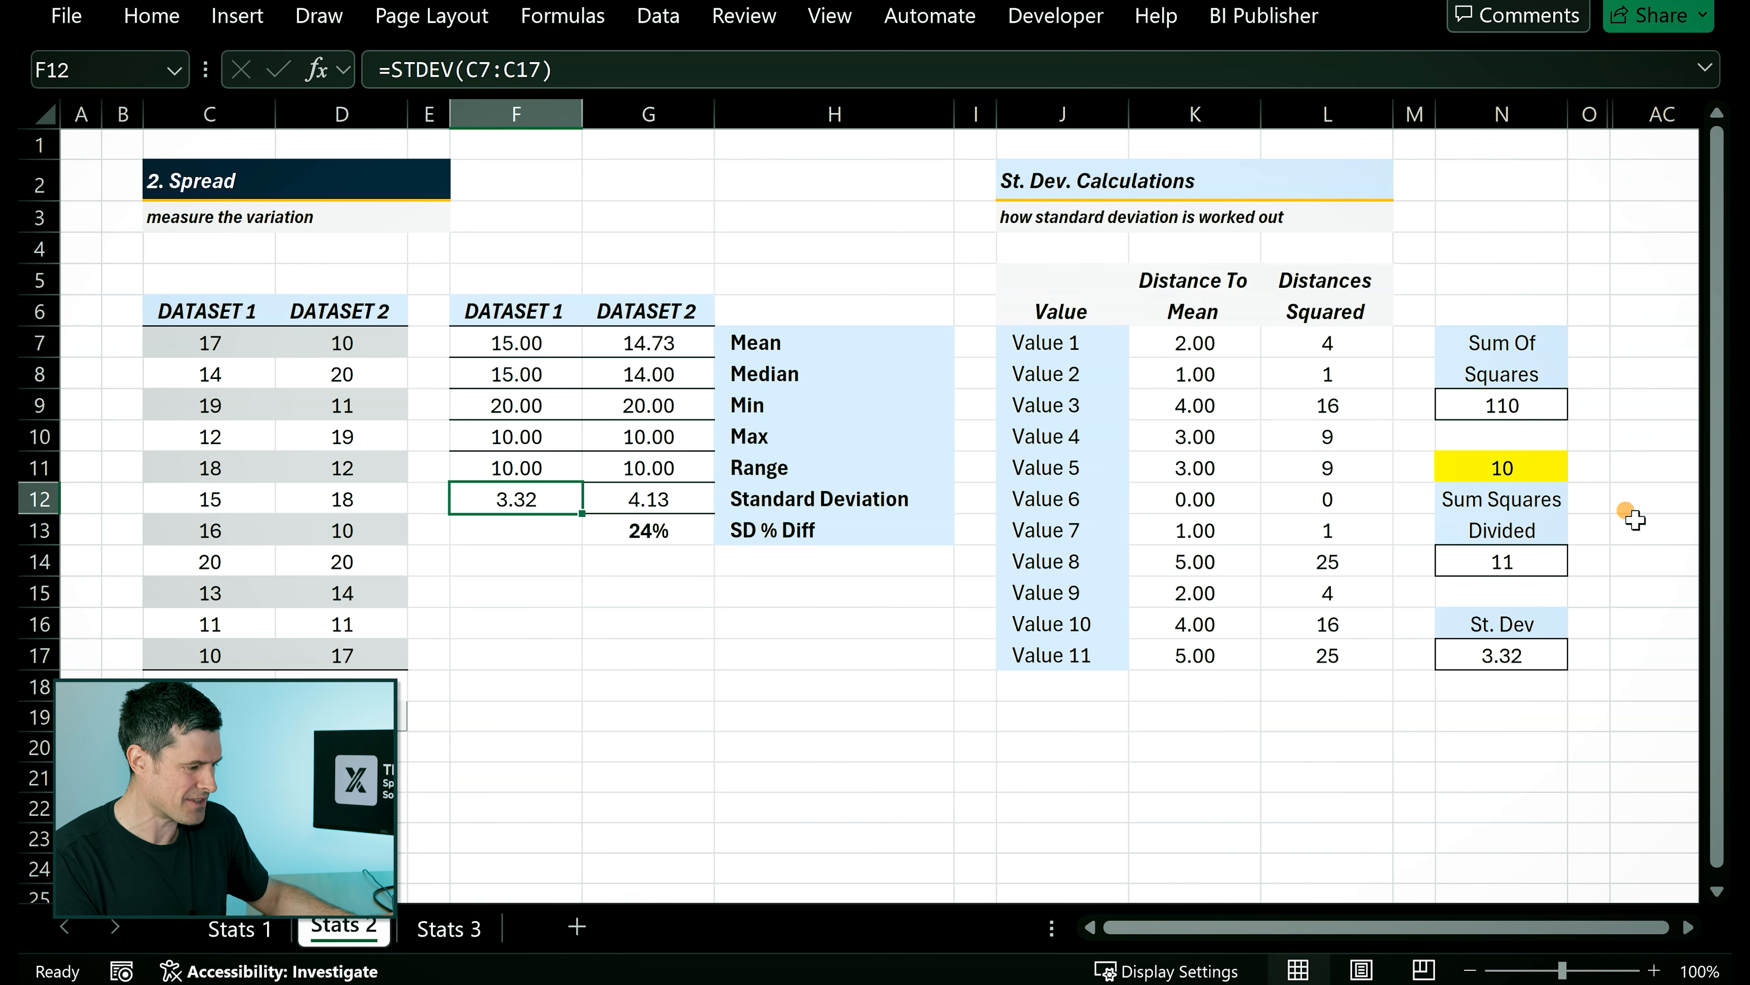
pyautogui.write('=st')
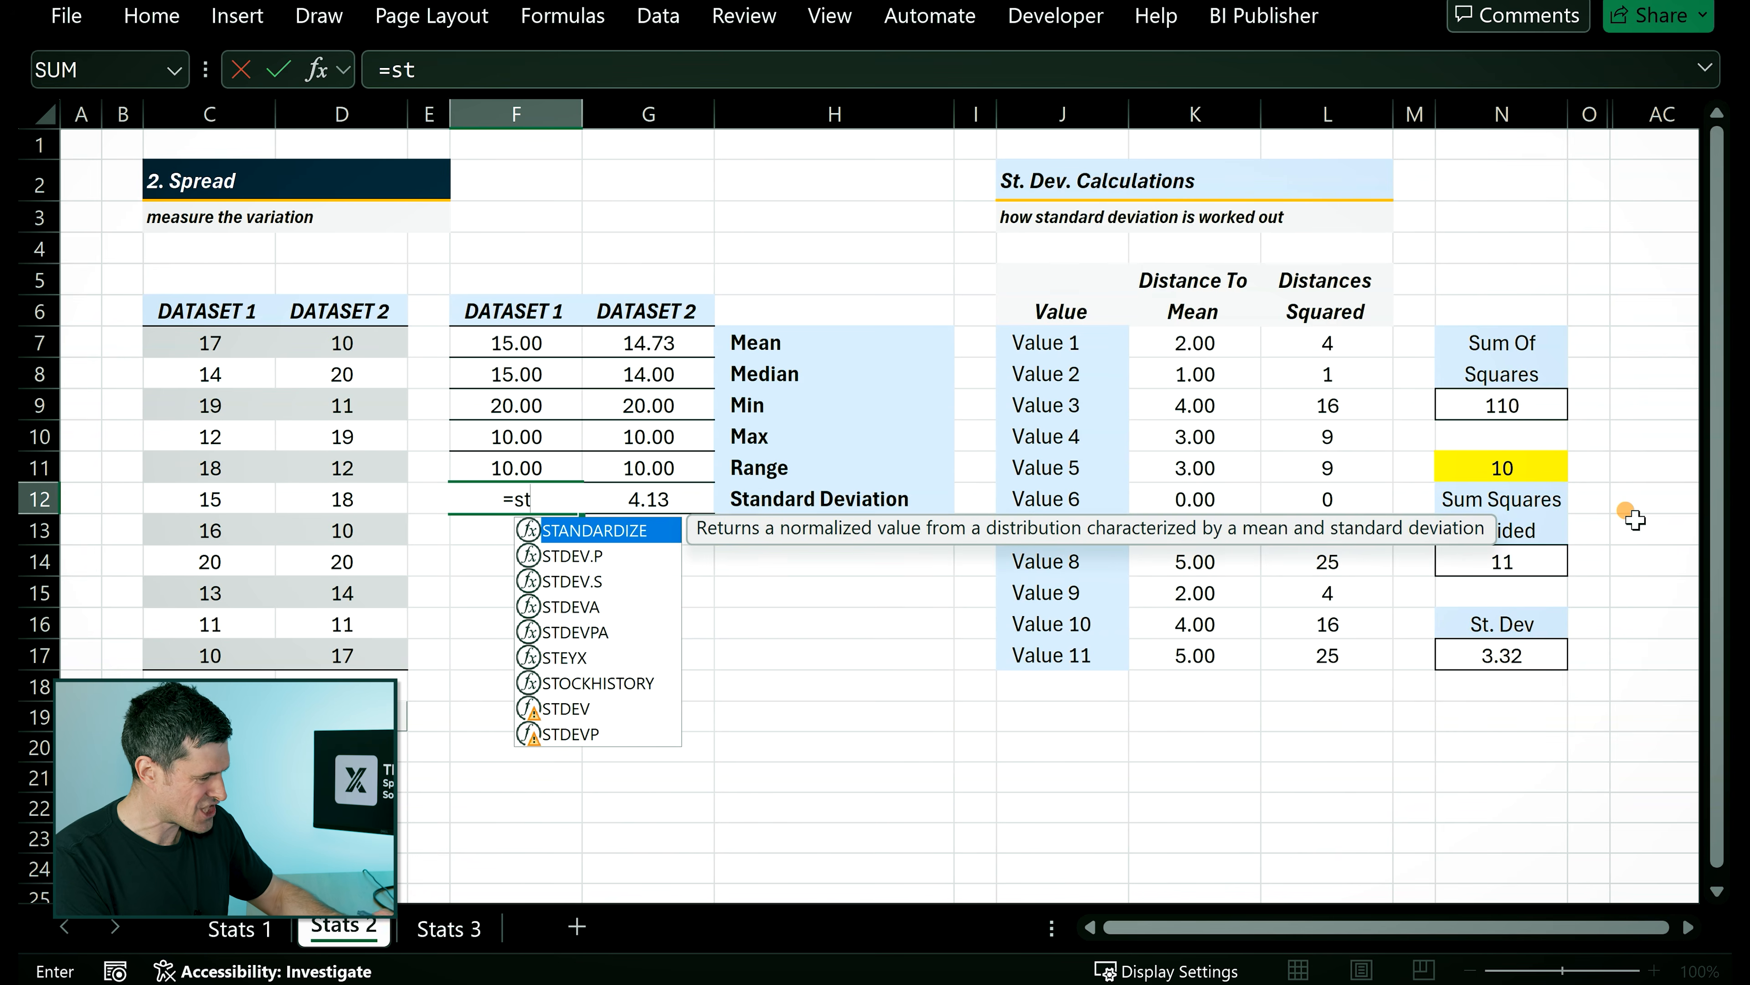
pyautogui.press('Down')
pyautogui.press('Tab')
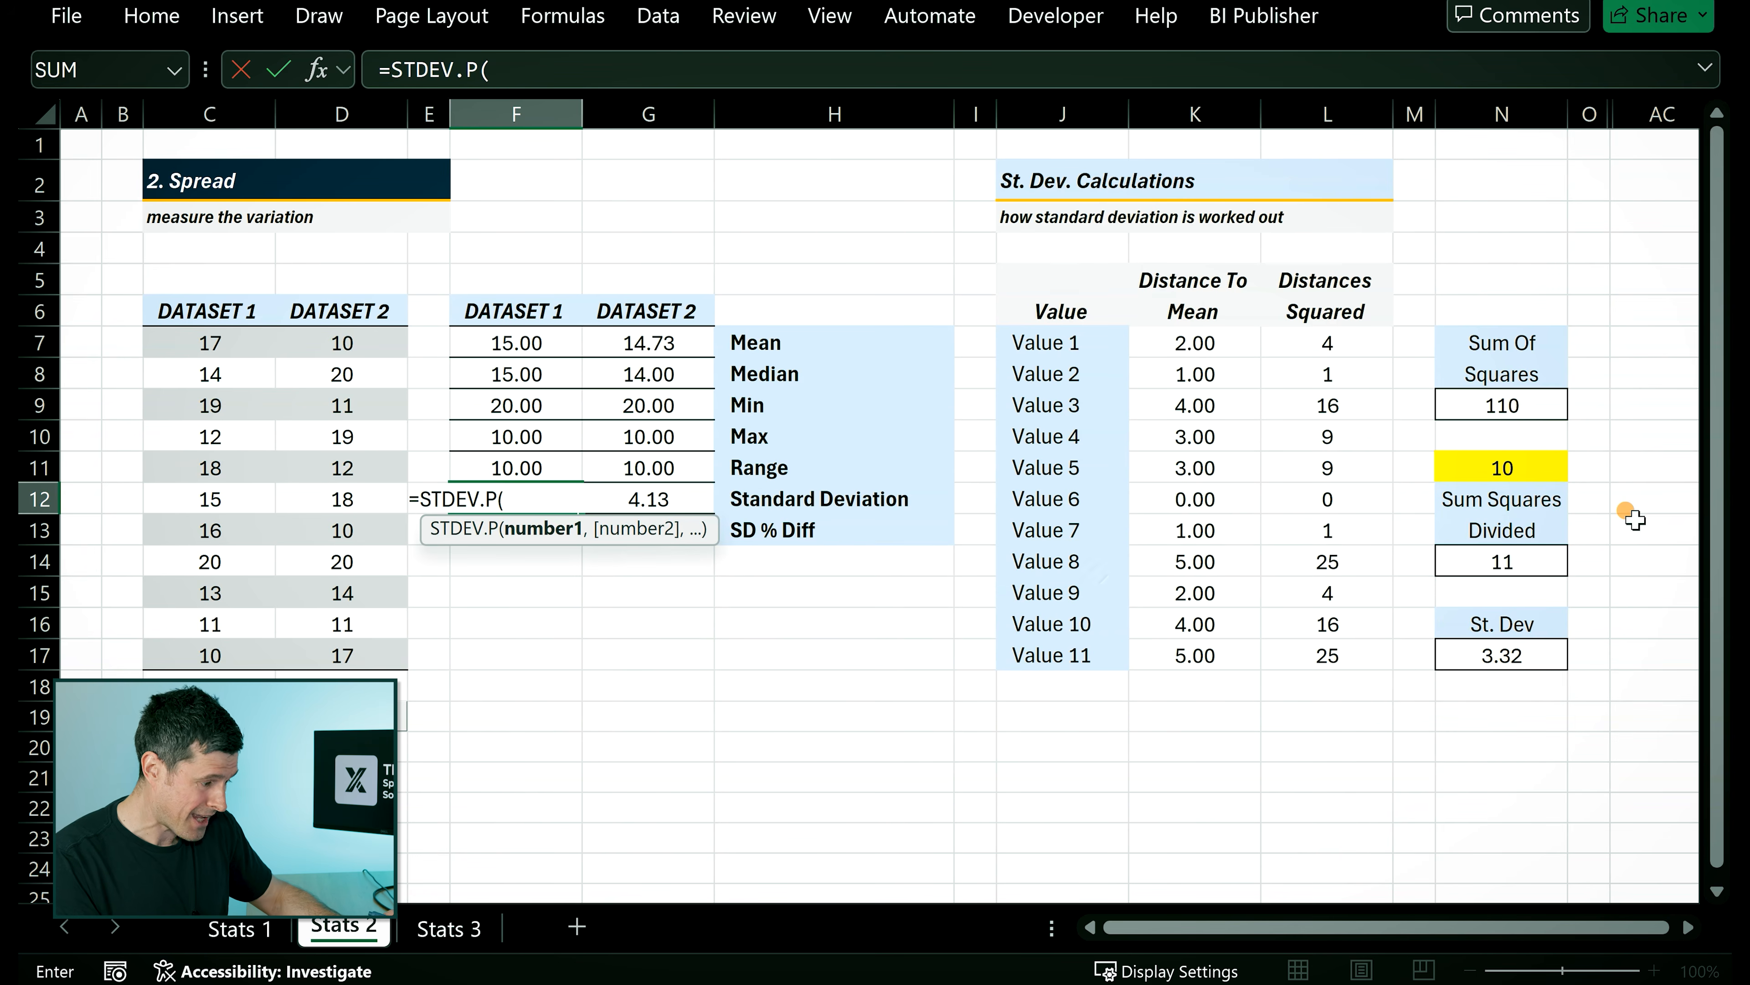
pyautogui.press('Left')
pyautogui.press('Left')
pyautogui.press('Up')
pyautogui.press('Up')
pyautogui.press('Up')
pyautogui.press('Up')
pyautogui.press('Up')
pyautogui.press('Left')
pyautogui.hotkey('shift', 'Down')
pyautogui.hotkey('shift', 'Down')
pyautogui.hotkey('shift', 'Down')
pyautogui.hotkey('shift', 'Down')
pyautogui.hotkey('shift', 'Down')
pyautogui.hotkey('shift', 'Down')
pyautogui.hotkey('shift', 'Down')
pyautogui.hotkey('shift', 'Down')
pyautogui.hotkey('shift', 'Down')
pyautogui.hotkey('shift', 'Down')
pyautogui.press('Return')
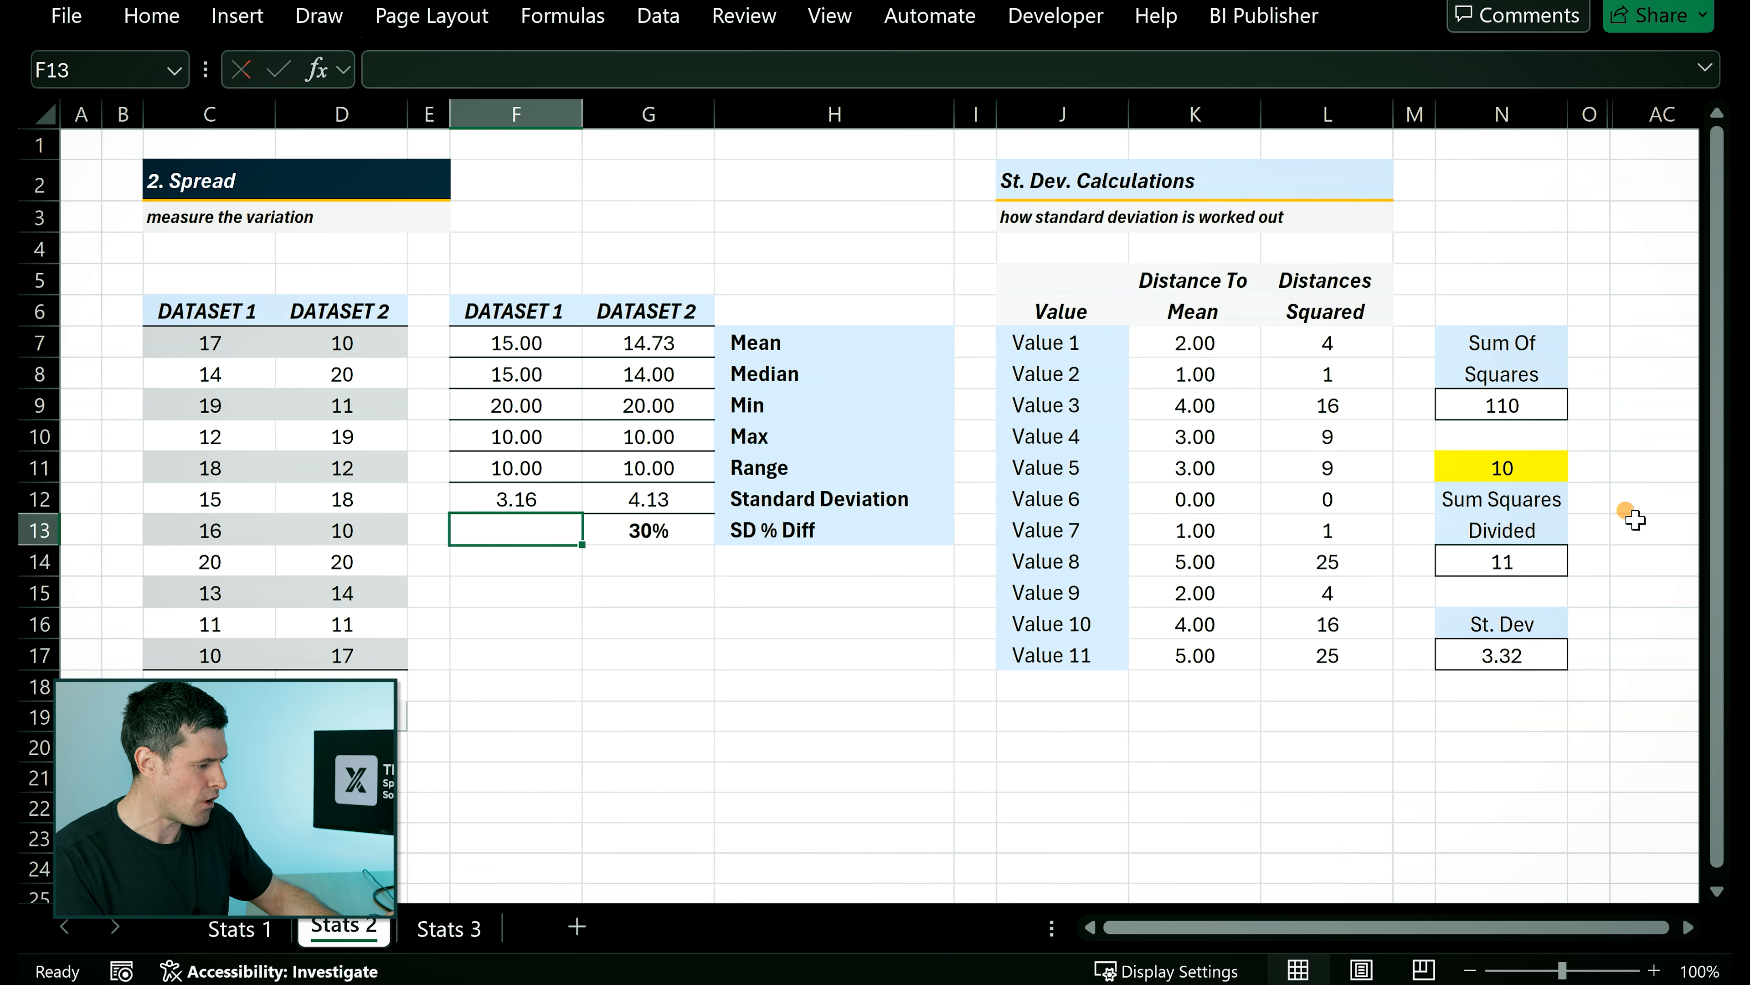
pyautogui.press('Up')
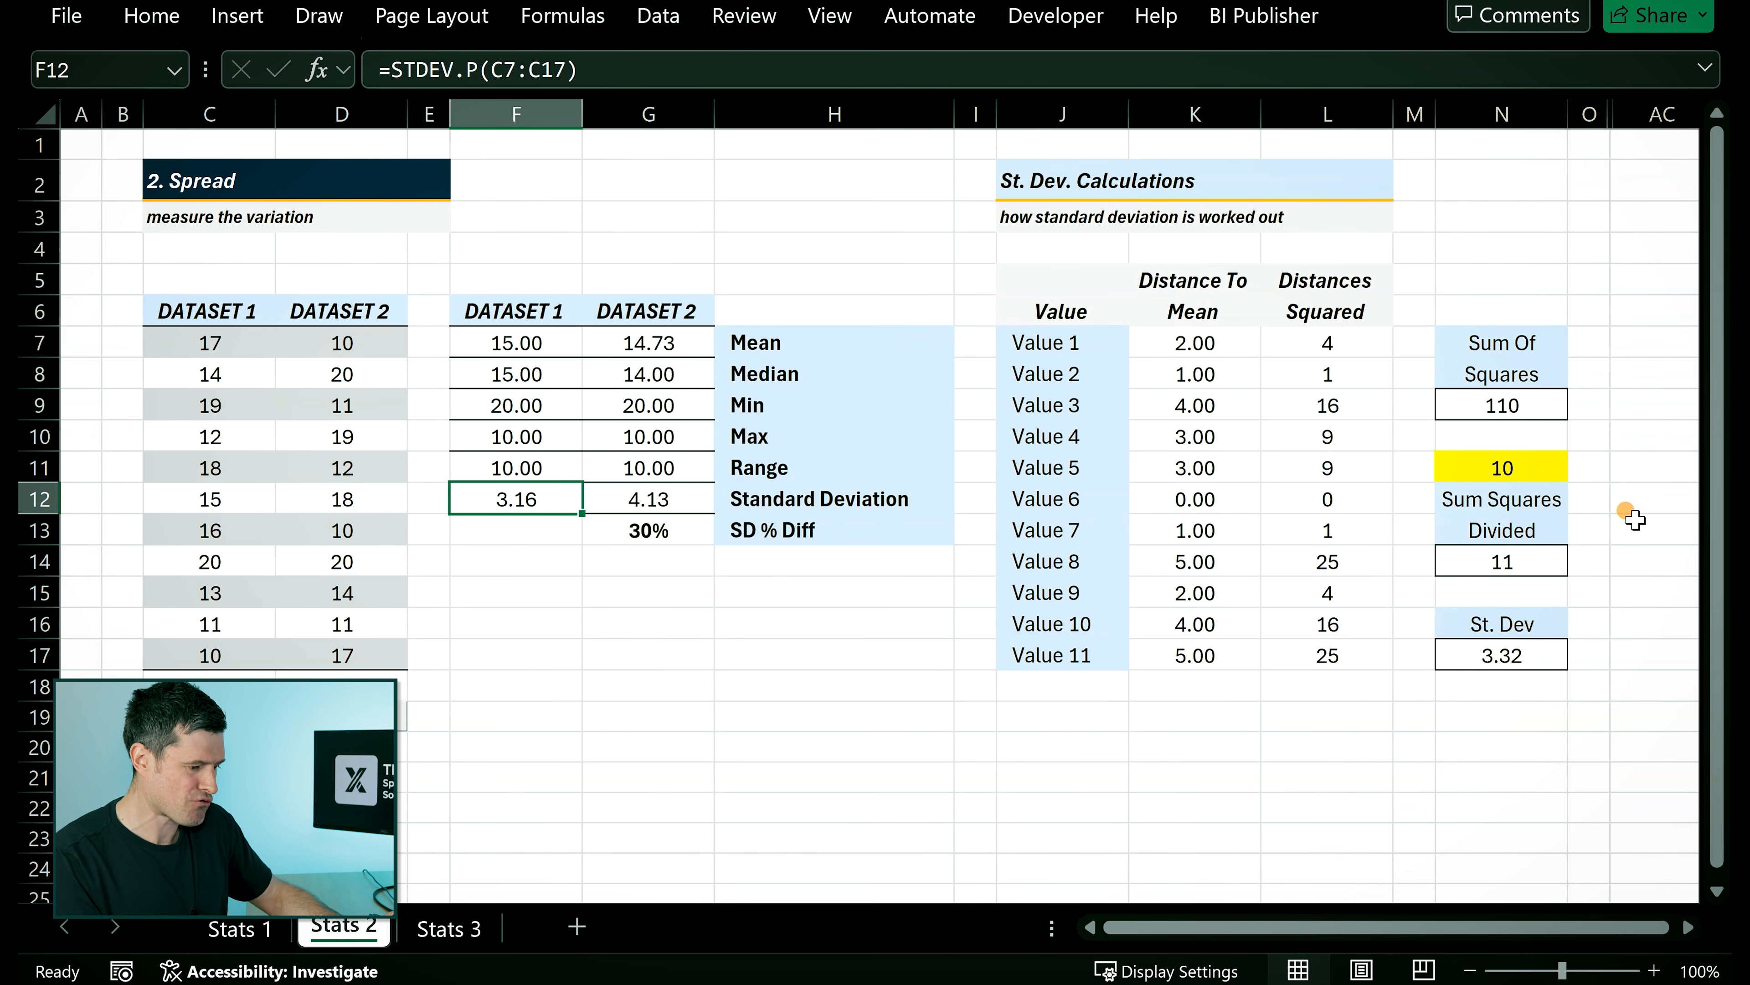
# Set the highlighted divisor in N11 back to 11.
pyautogui.click(1527, 468)
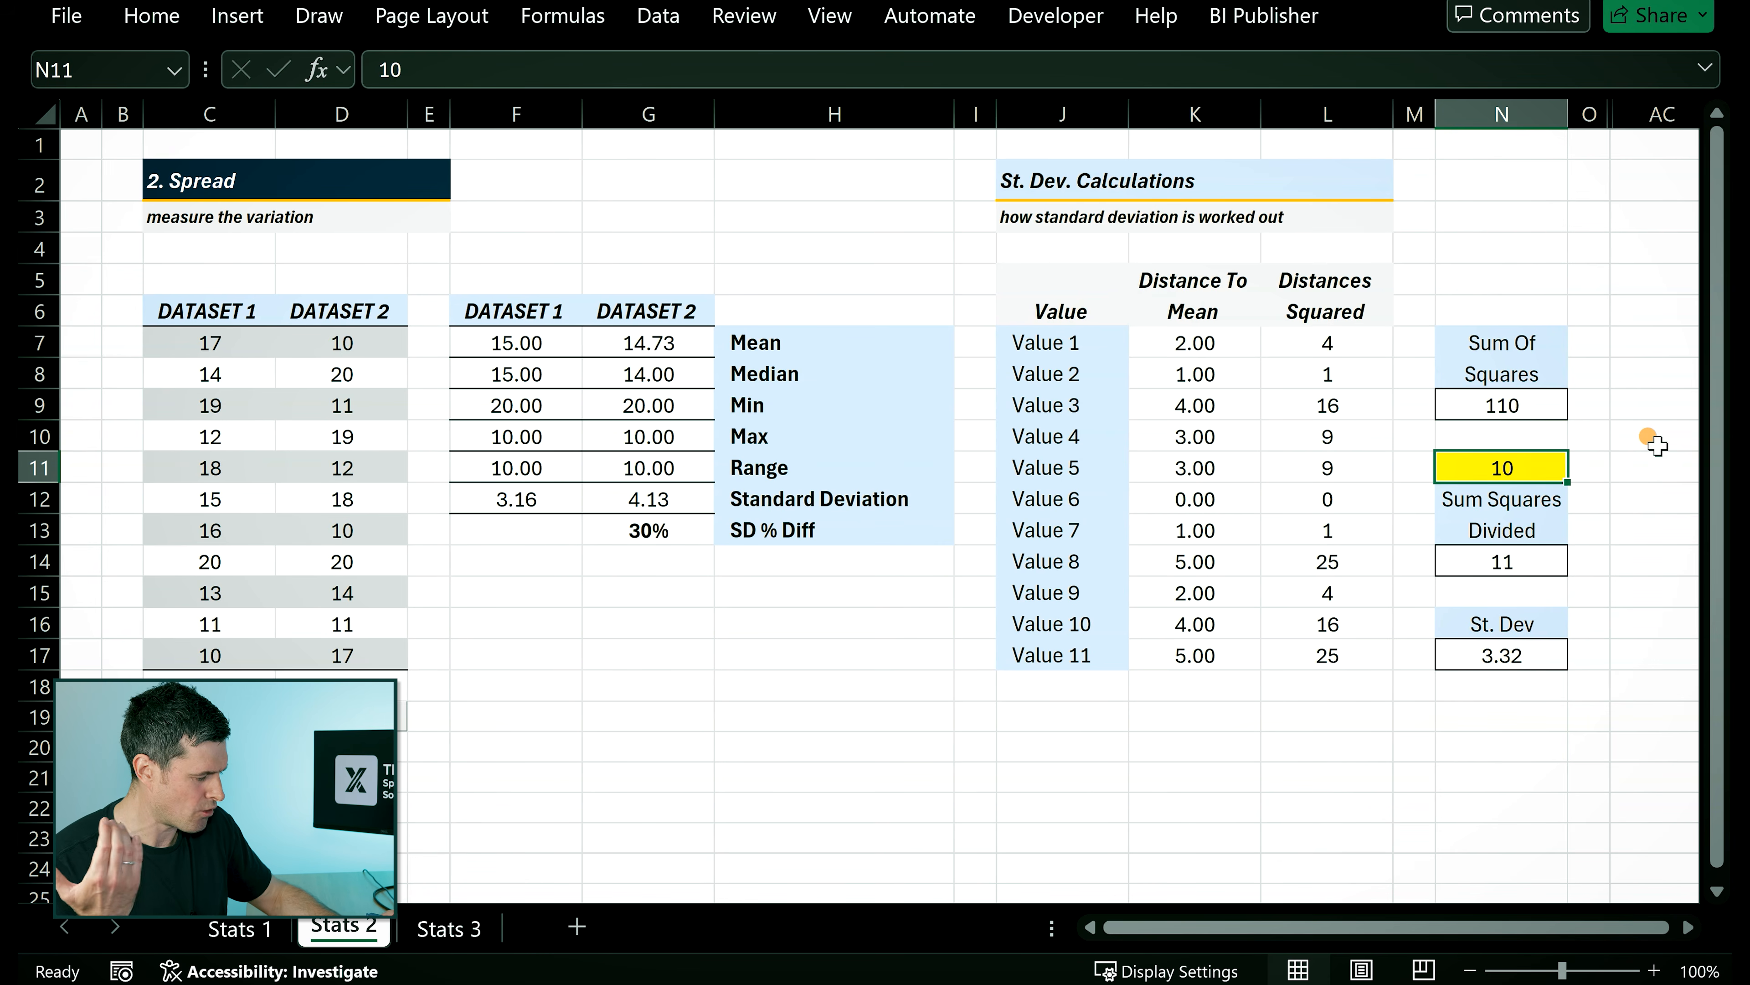
pyautogui.write('11')
pyautogui.press('Return')
pyautogui.press('Down')
pyautogui.press('Down')
pyautogui.press('Down')
pyautogui.press('Down')
pyautogui.press('Down')
pyautogui.press('Left')
pyautogui.press('Left')
pyautogui.press('Left')
pyautogui.press('Left')
pyautogui.press('Left')
pyautogui.press('Left')
pyautogui.press('Left')
pyautogui.press('Left')
pyautogui.press('Left')
pyautogui.press('Left')
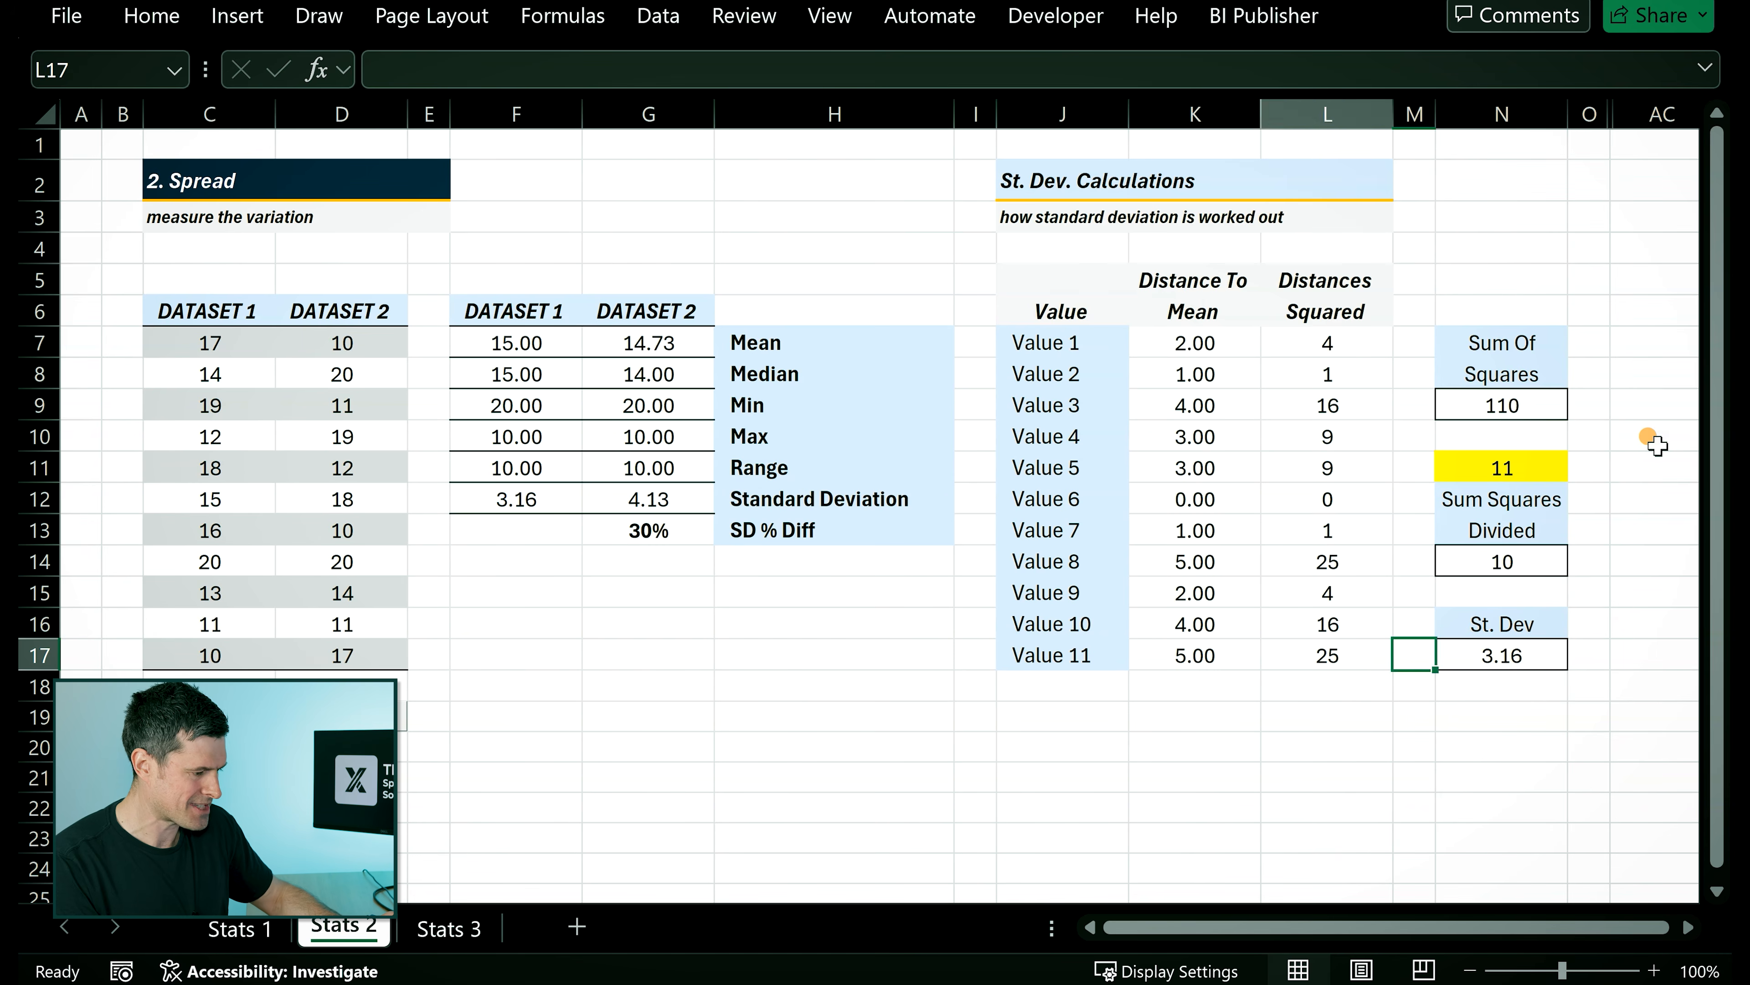
pyautogui.press('Up')
pyautogui.press('Up')
pyautogui.press('Up')
pyautogui.press('Up')
pyautogui.press('Up')
pyautogui.press('Right')
pyautogui.press('Right')
pyautogui.write('=stg')
pyautogui.press('BackSpace')
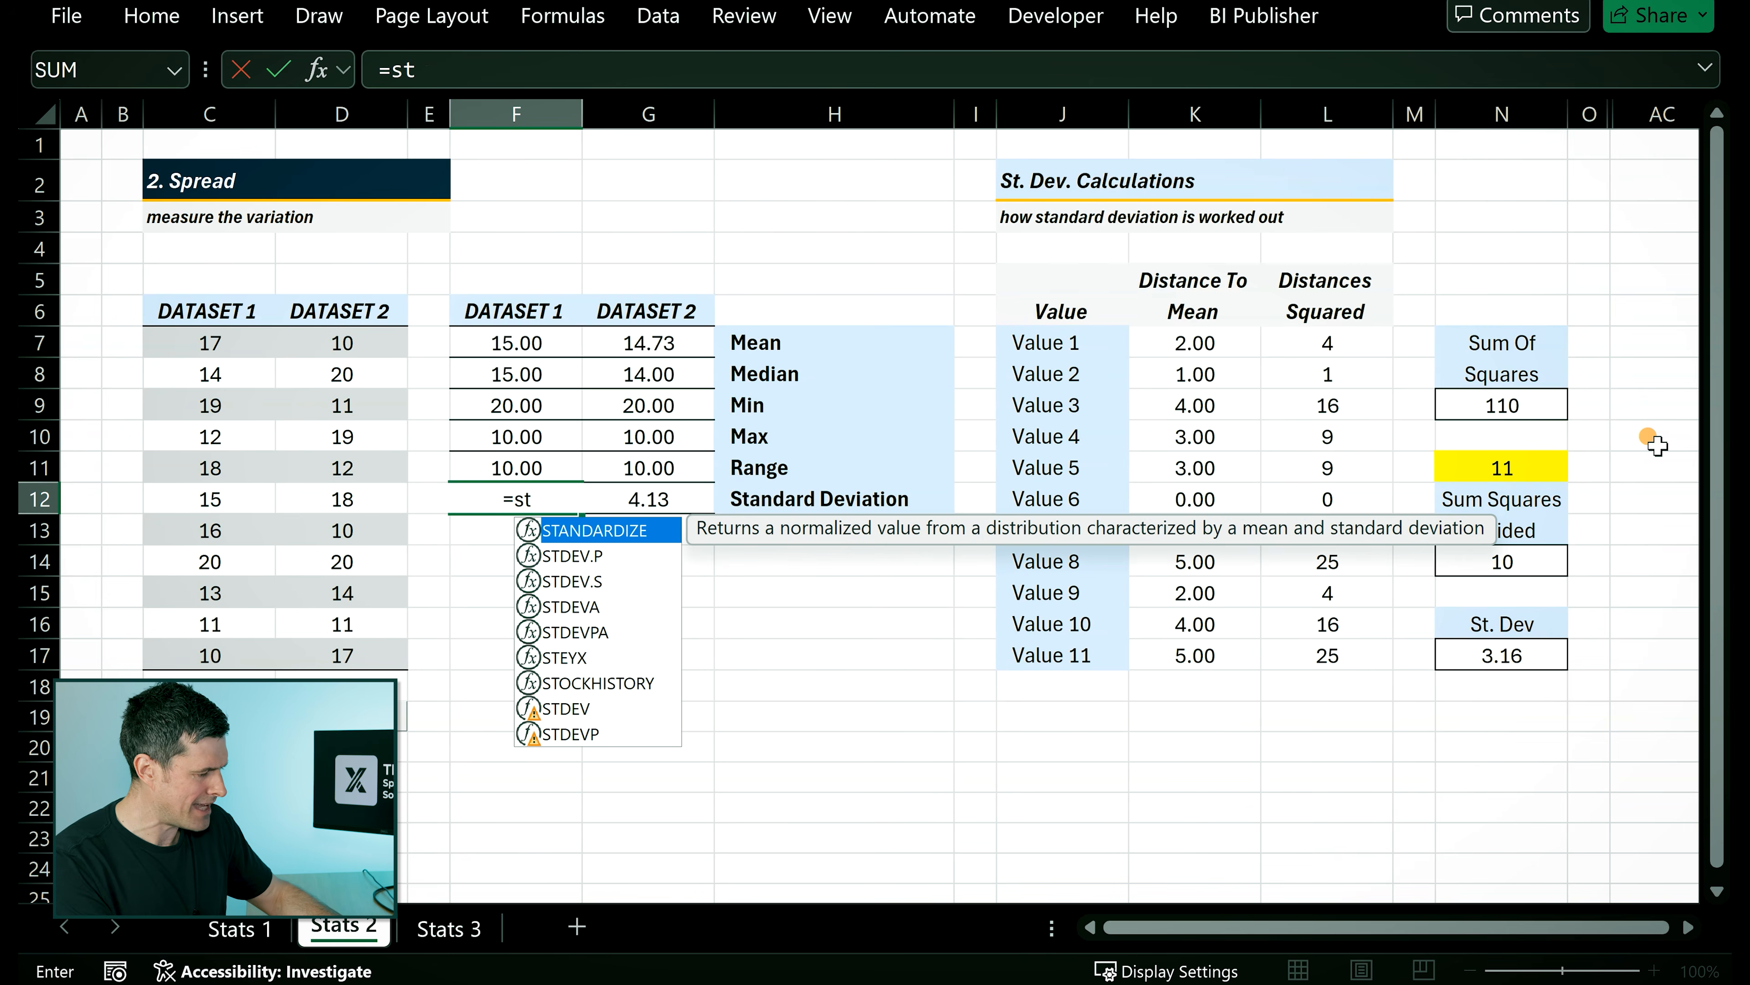
pyautogui.write('d')
pyautogui.press('Down')
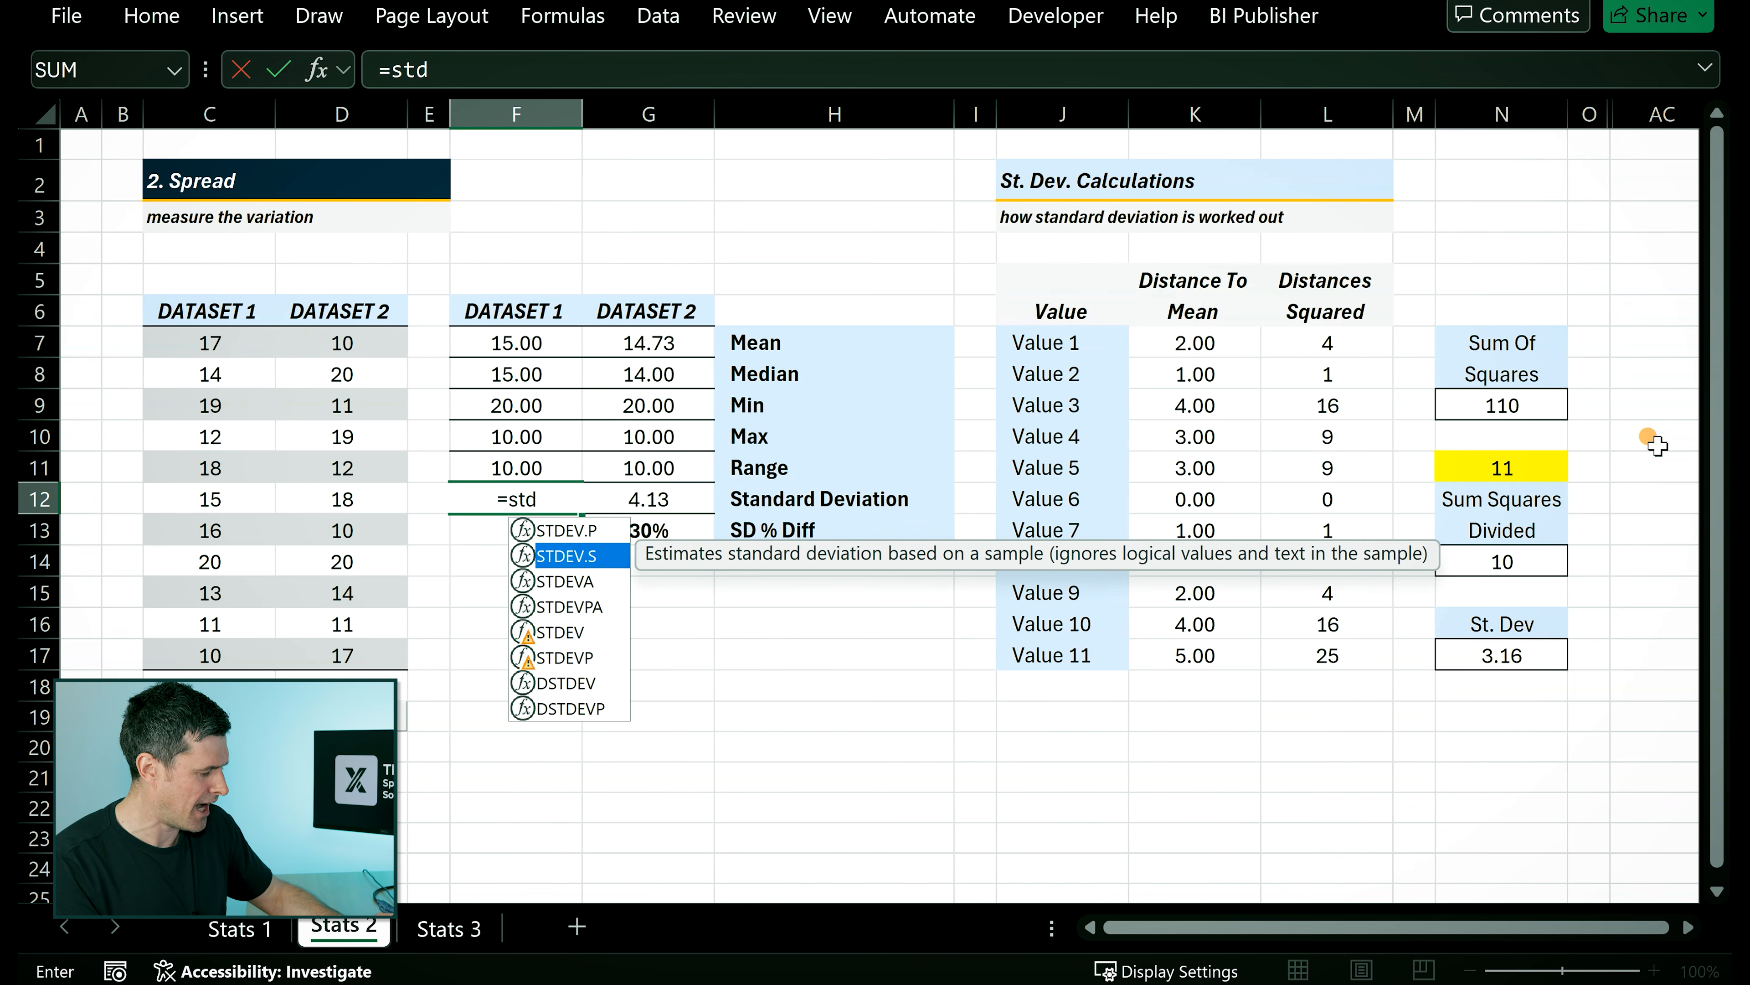
pyautogui.press('Tab')
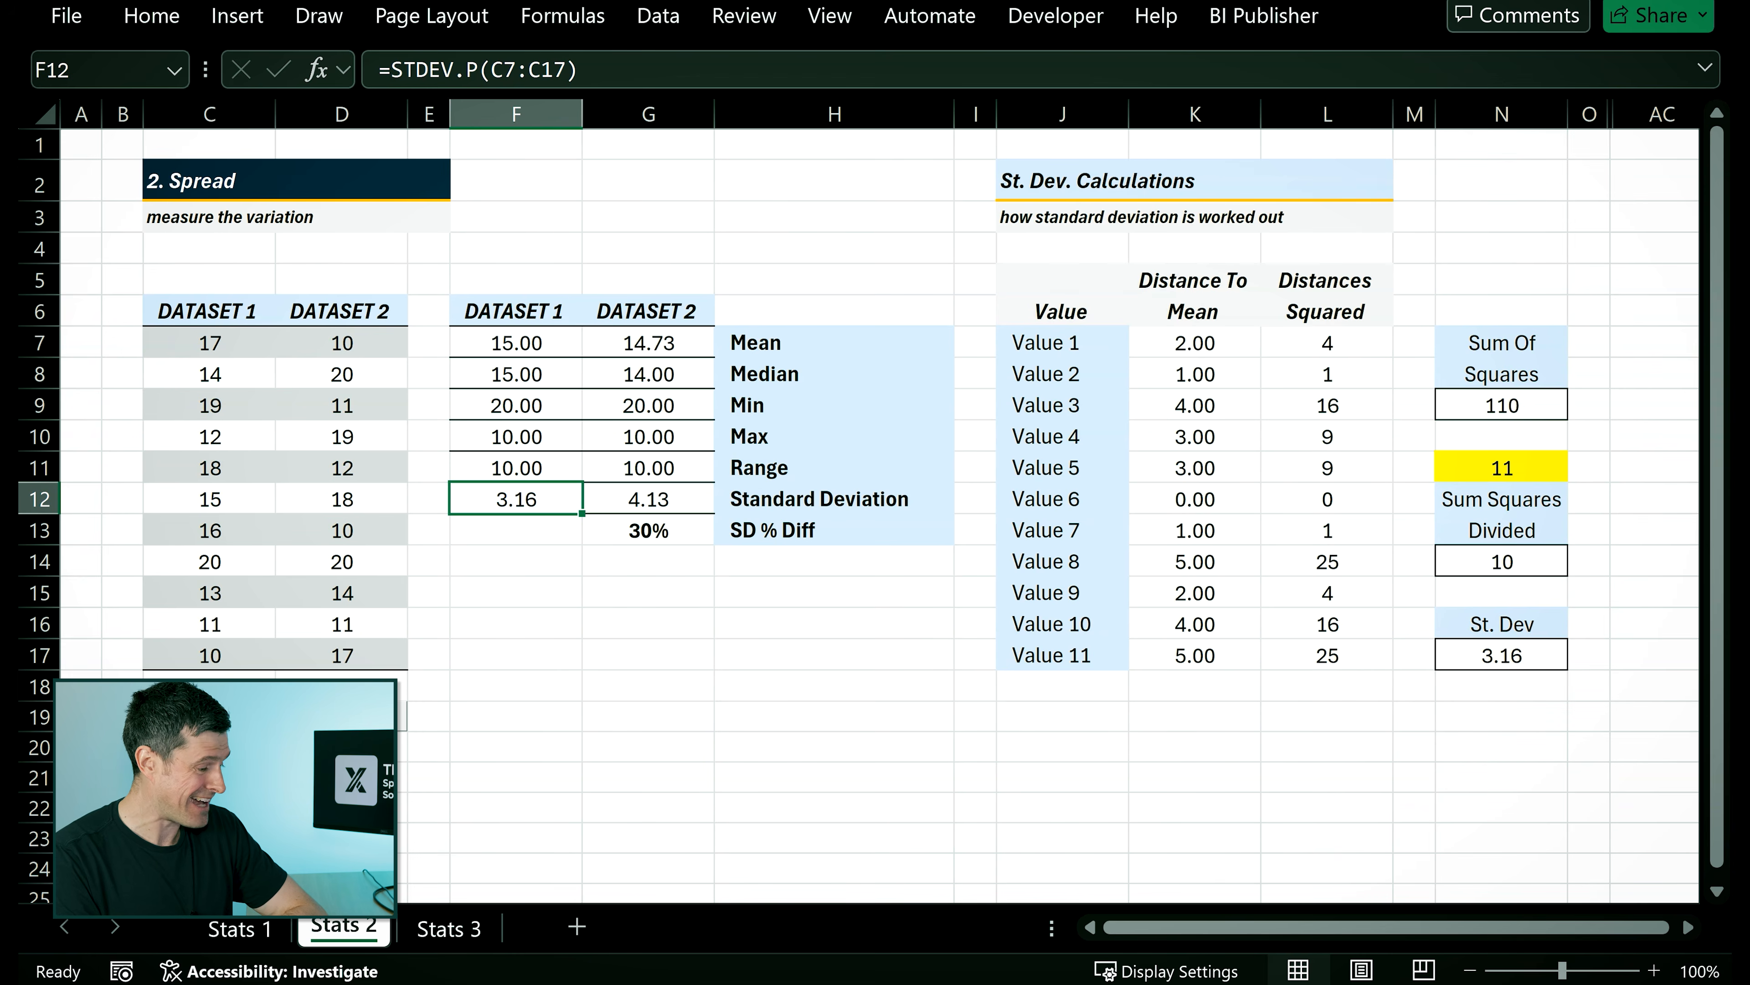
# Examine the Chart Calculations table and the column chart of occurrences for both datasets.
pyautogui.hscroll(4, 924, 572)
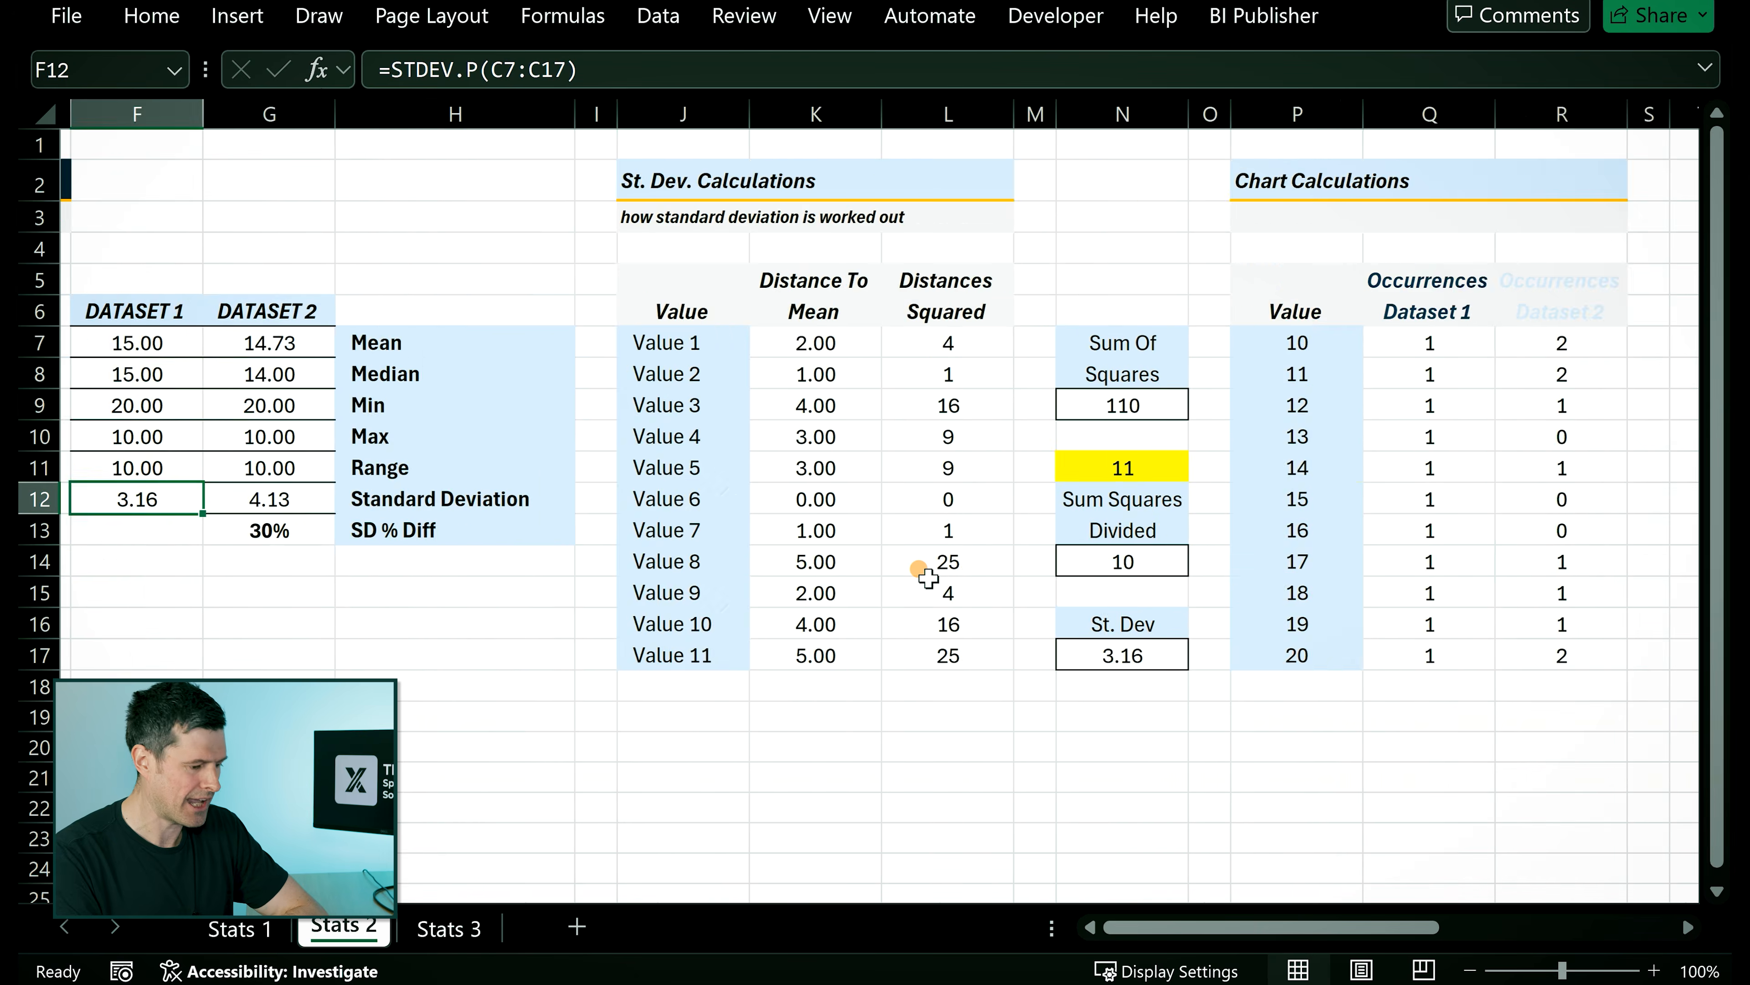
pyautogui.hscroll(5, 926, 578)
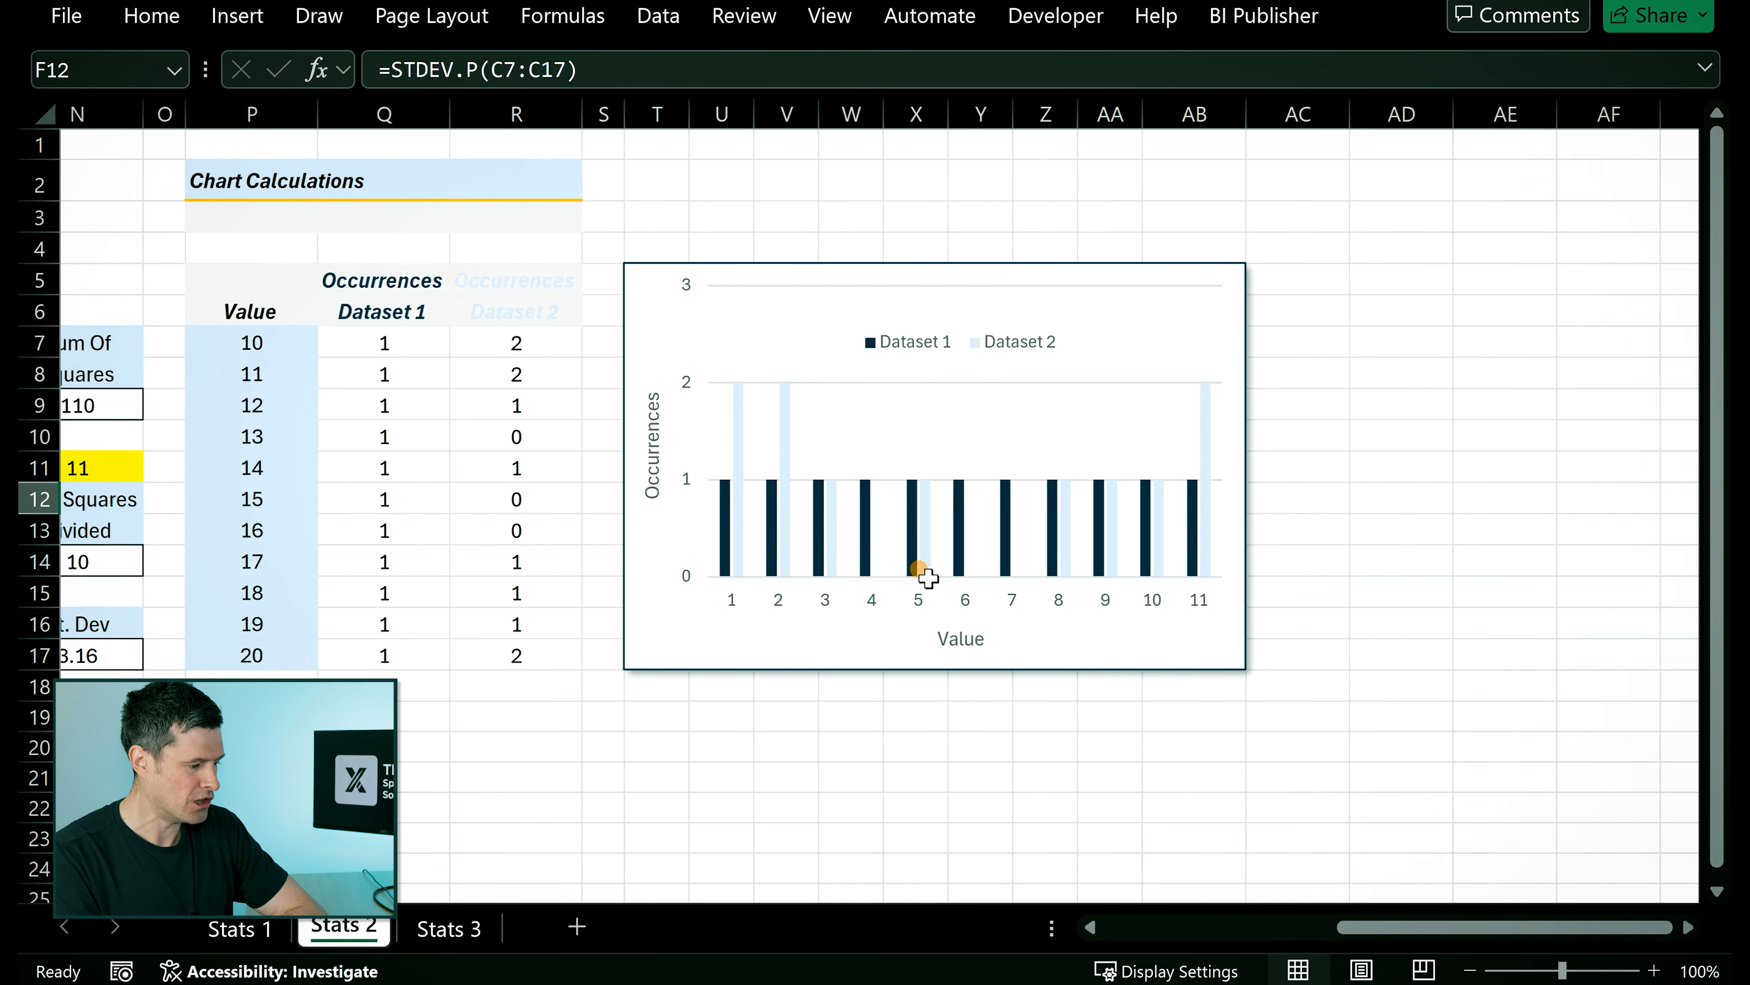
# In the dog walking dashboard workbook, insert a Date timeline for the pivot table and place it above the Minutes Walked chart.
pyautogui.click(1127, 279)
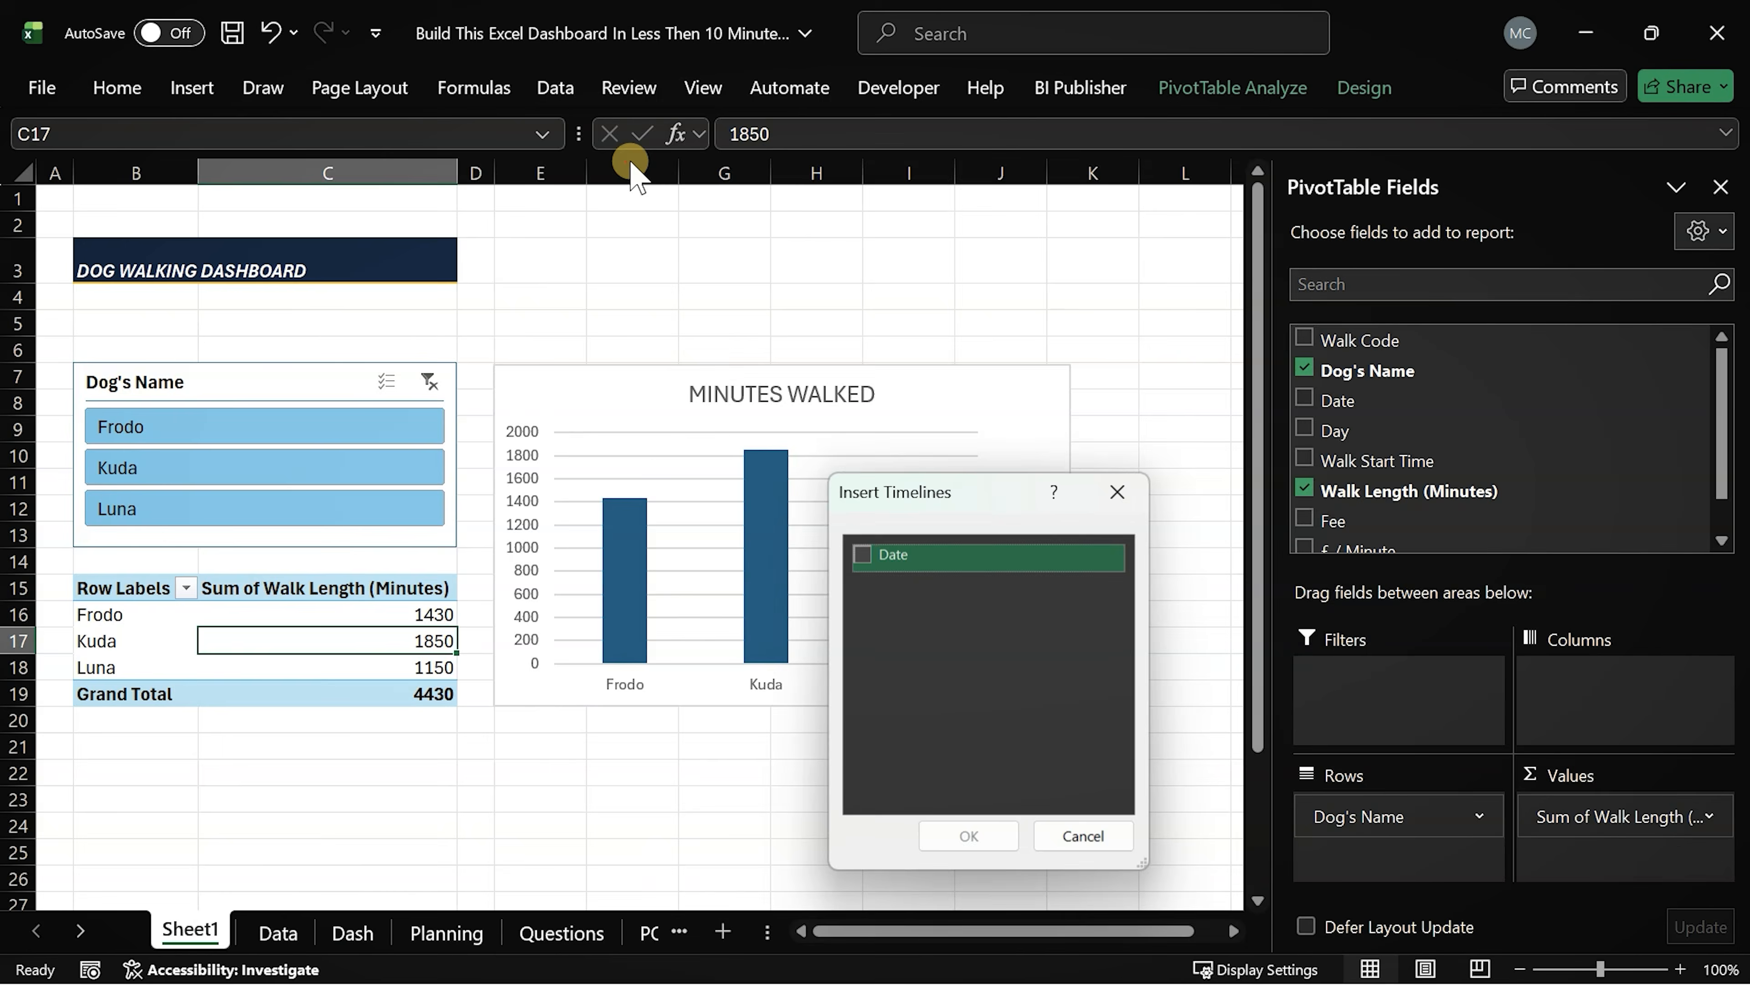
pyautogui.click(863, 555)
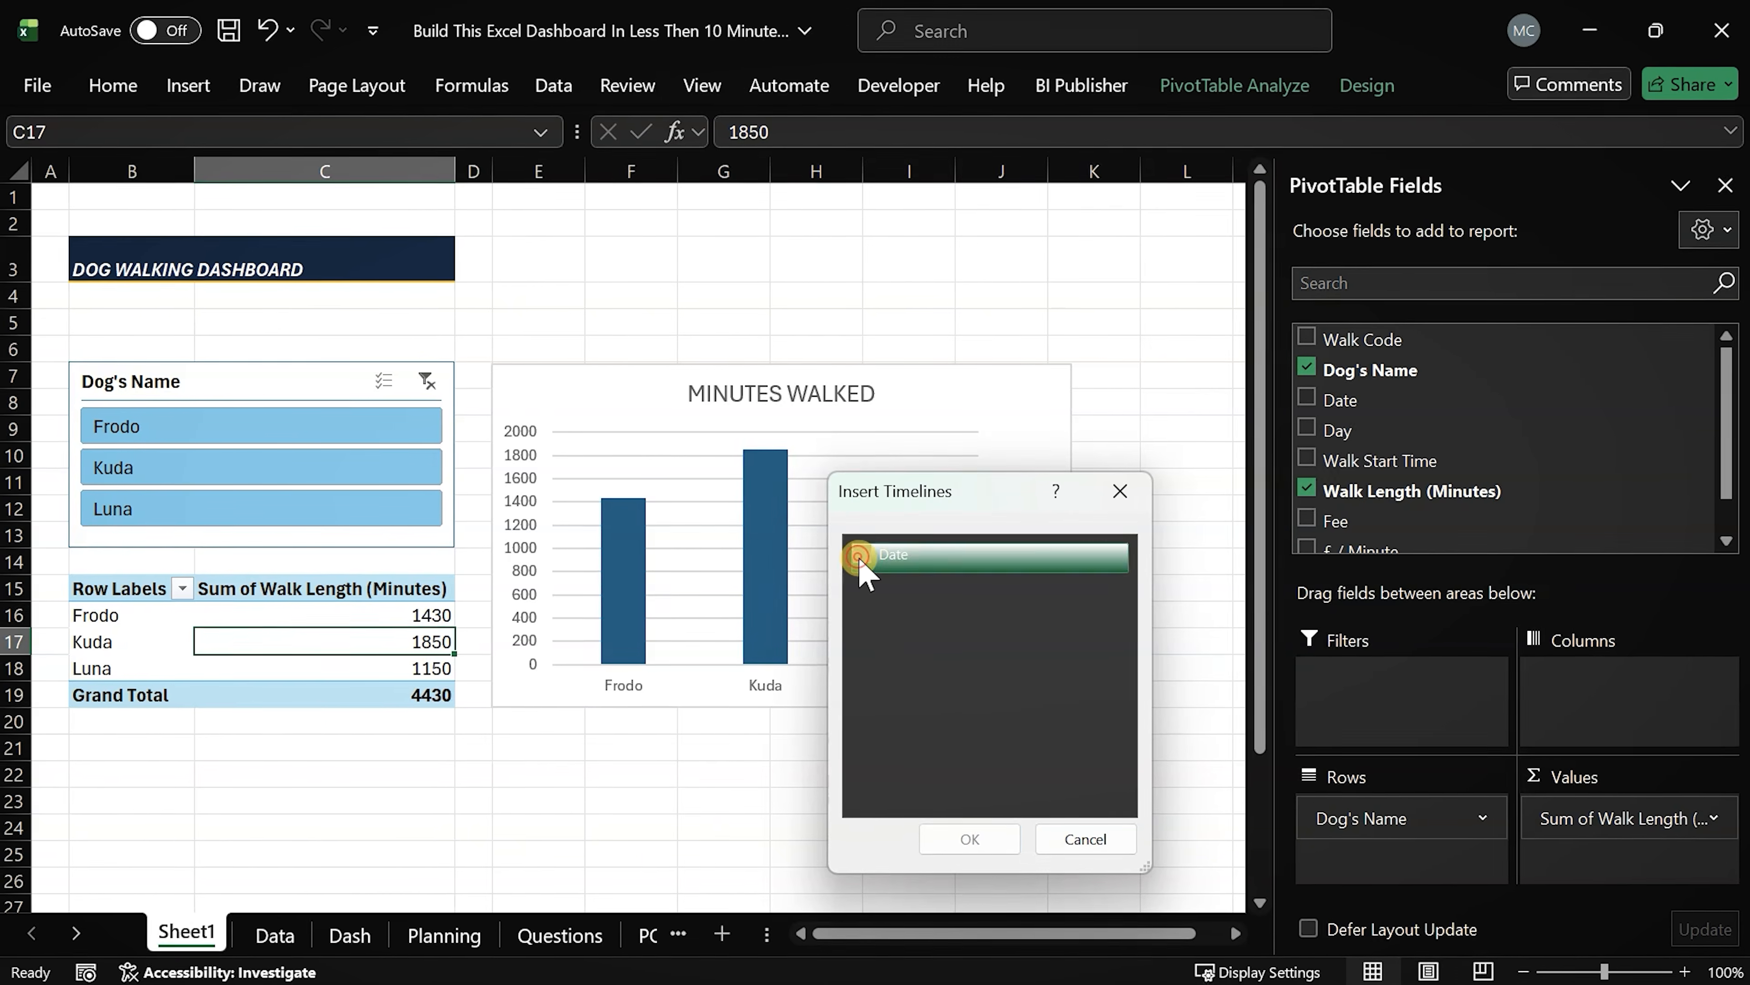
pyautogui.click(969, 832)
pyautogui.moveTo(781, 480); pyautogui.dragTo(863, 255)
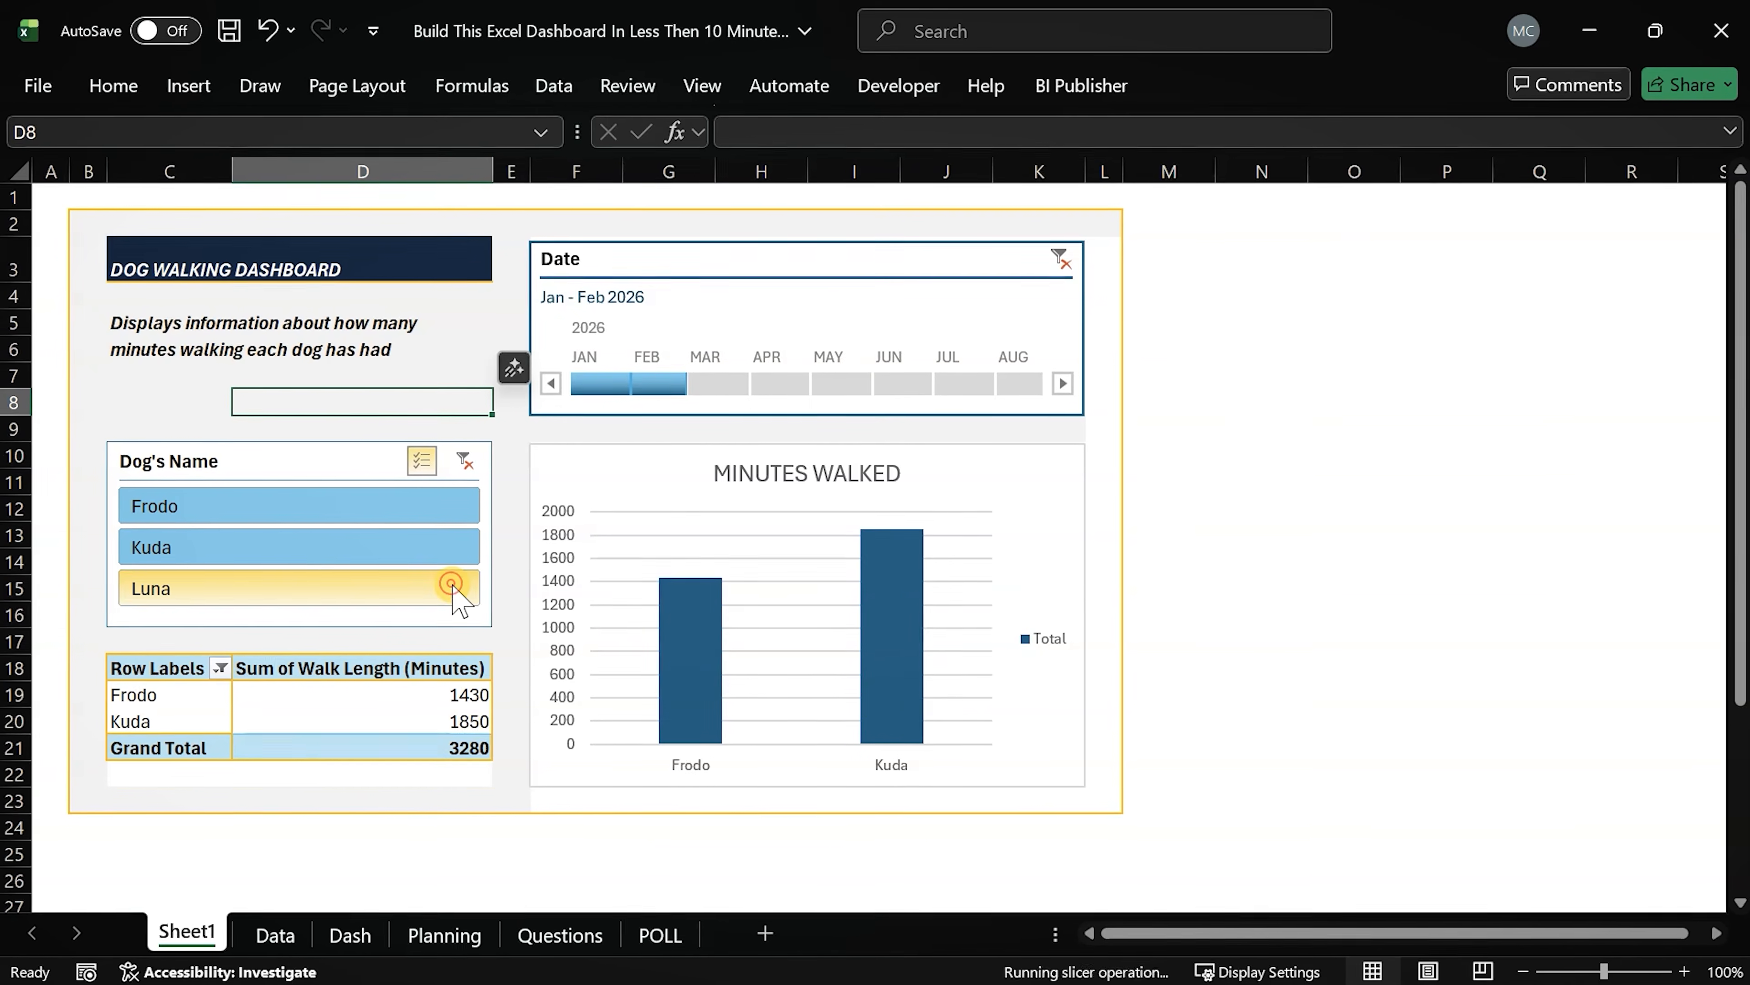
# Toggle Luna in the Dog's Name slicer and shorten the Date timeline selection to January 2026.
pyautogui.click(450, 588)
pyautogui.moveTo(684, 381); pyautogui.dragTo(629, 381)
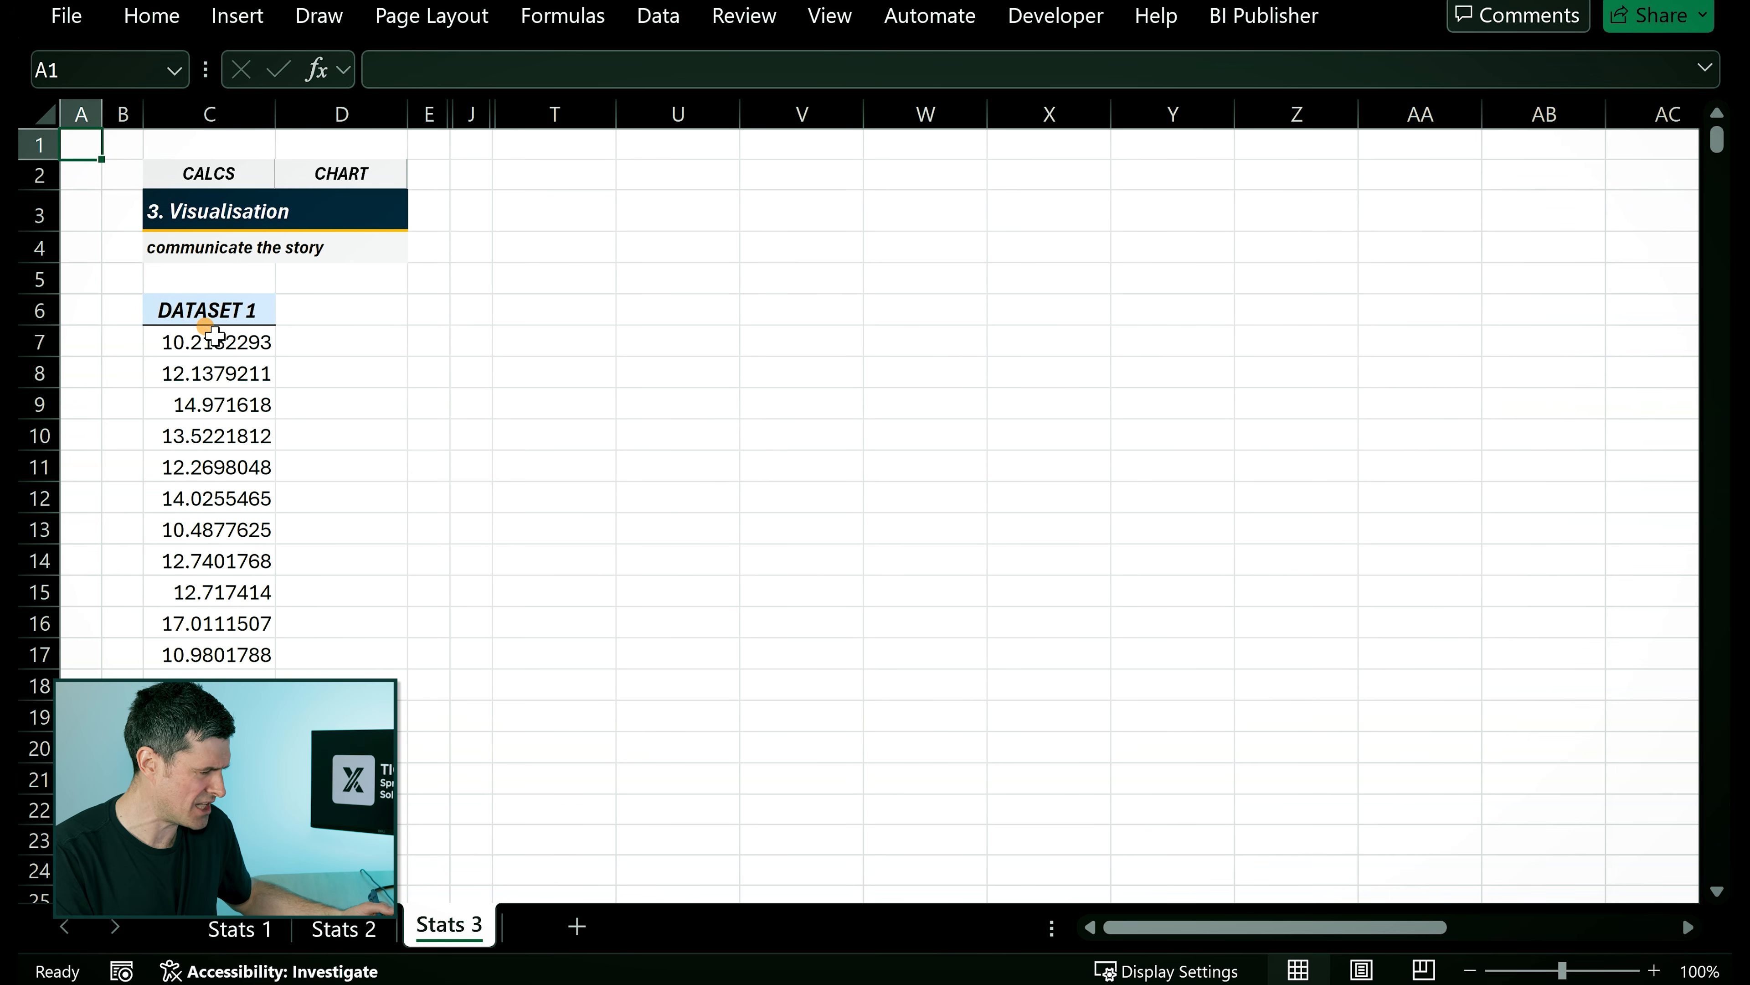
# Examine the full extent of the Dataset 1 values on the Stats 3 sheet, from C7 down to the last row.
pyautogui.click(215, 341)
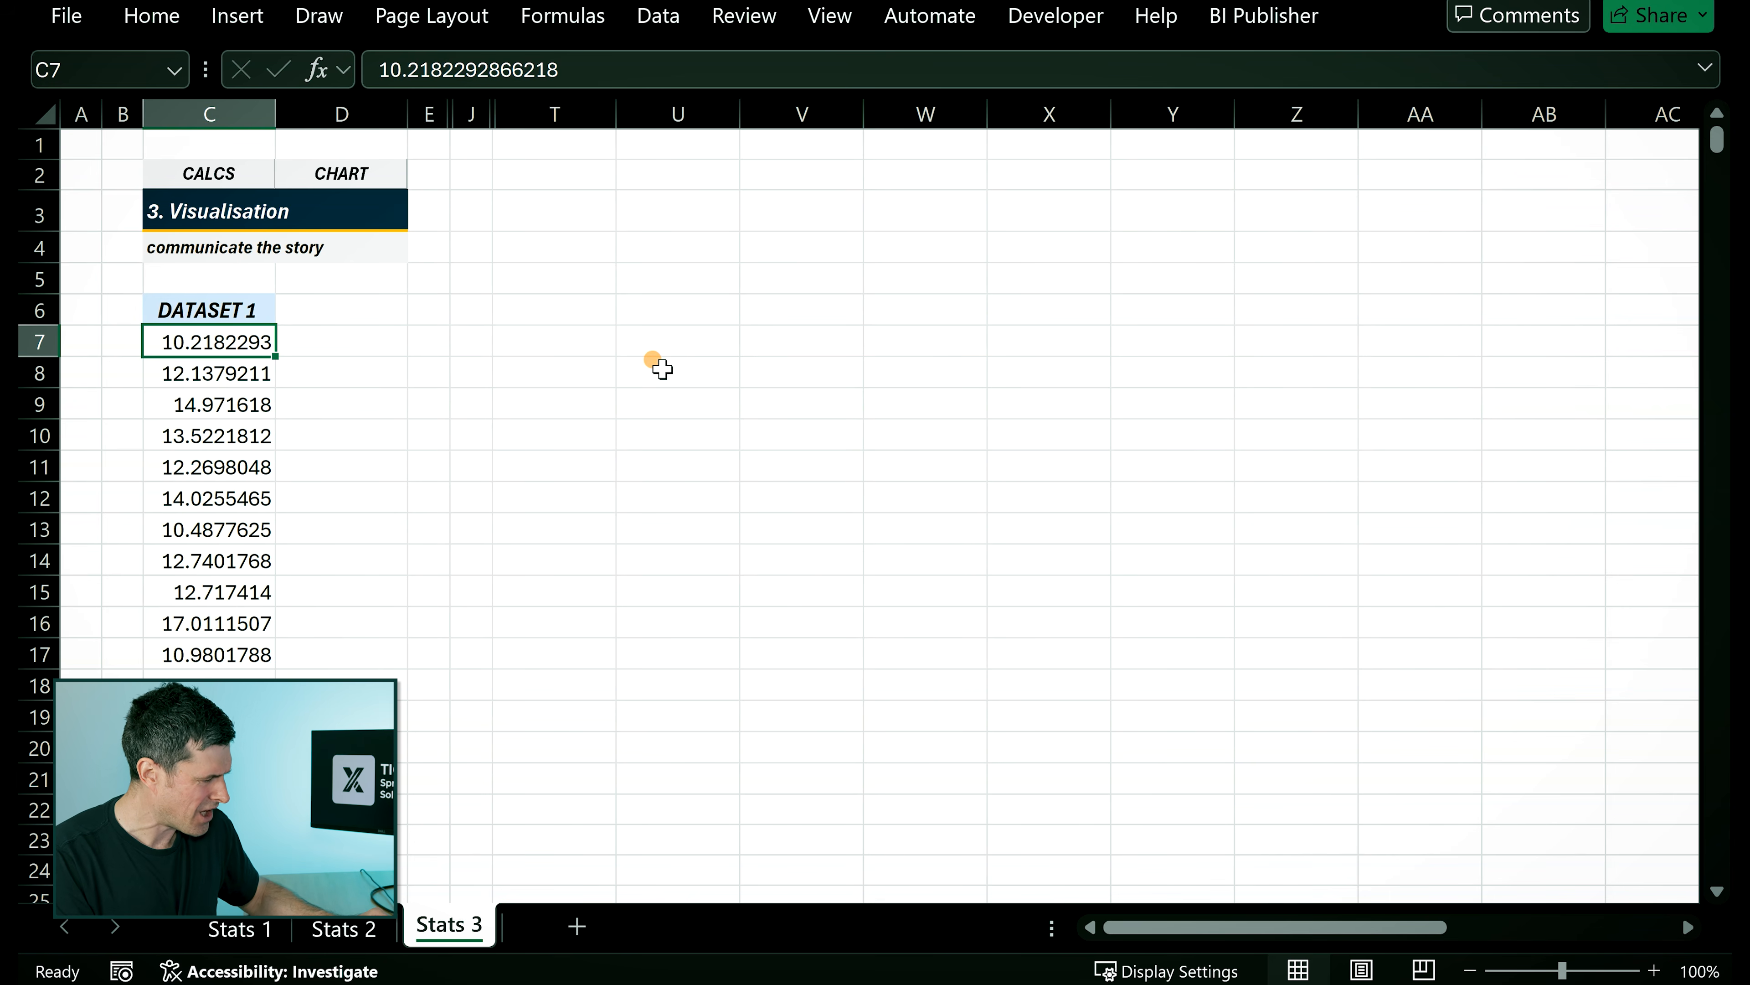
pyautogui.hotkey('ctrl', 'shift', 'Down')
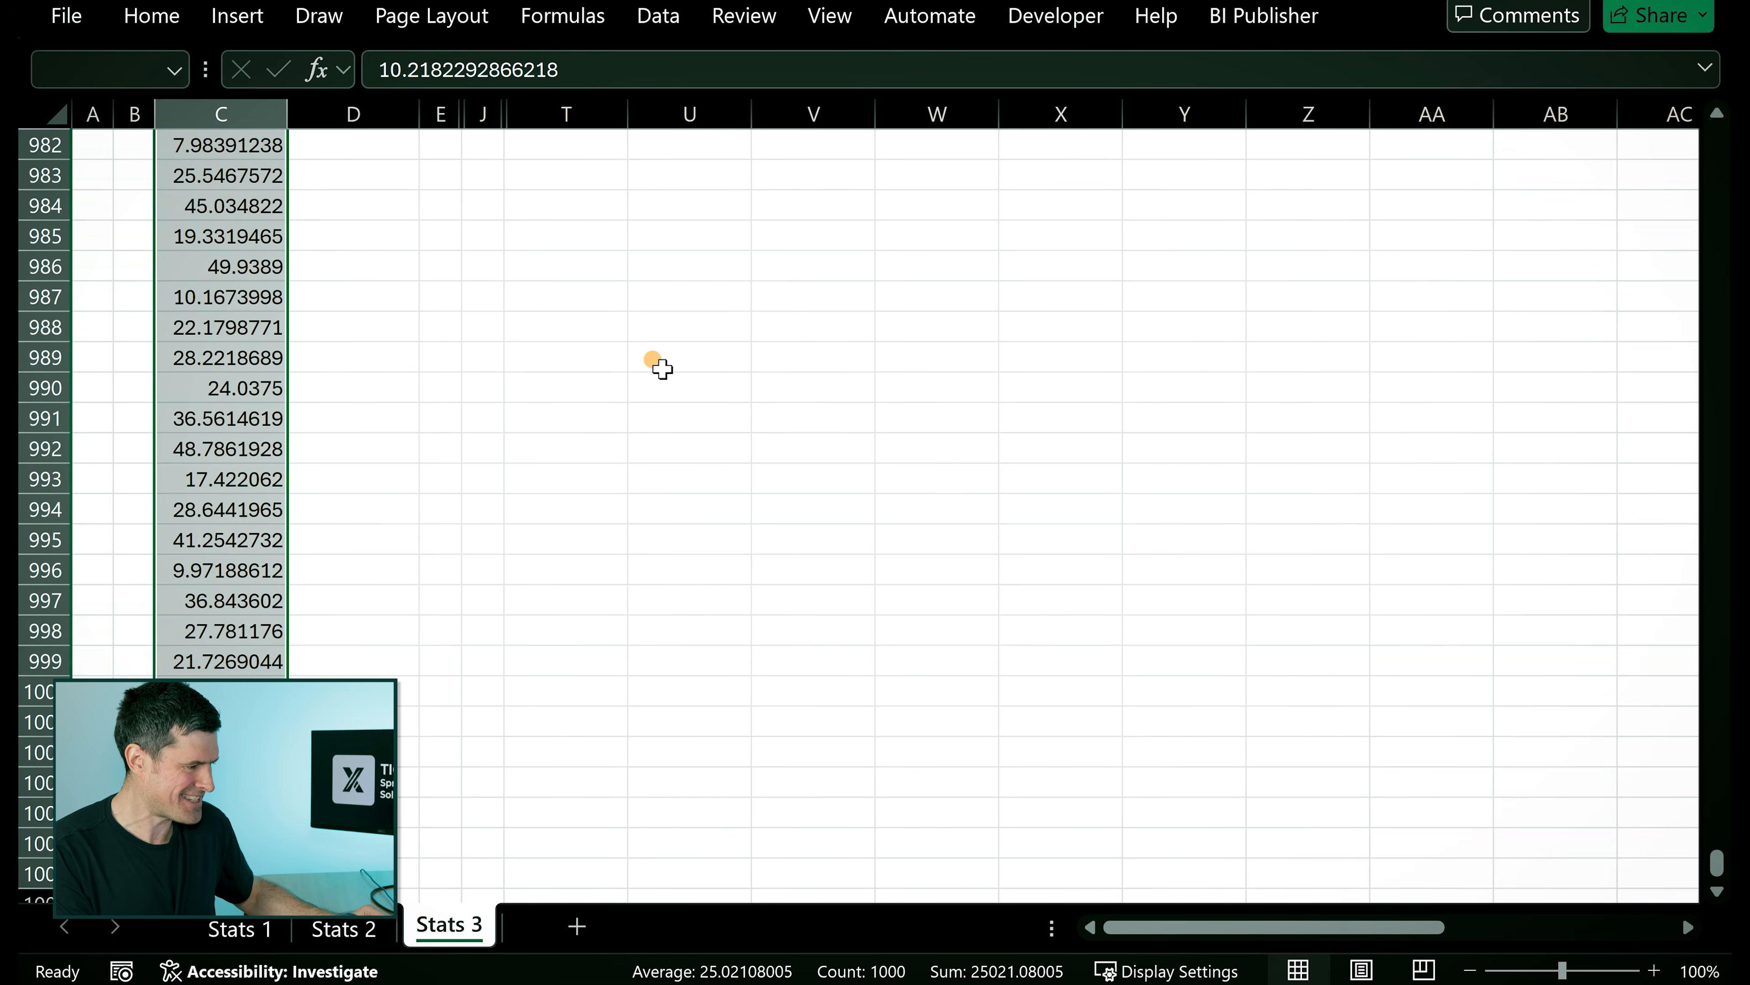
pyautogui.hotkey('ctrl', 'Up')
pyautogui.hotkey('ctrl', 'Up')
pyautogui.hotkey('ctrl', 'Down')
pyautogui.press('Up')
pyautogui.press('Up')
pyautogui.press('Up')
pyautogui.press('Up')
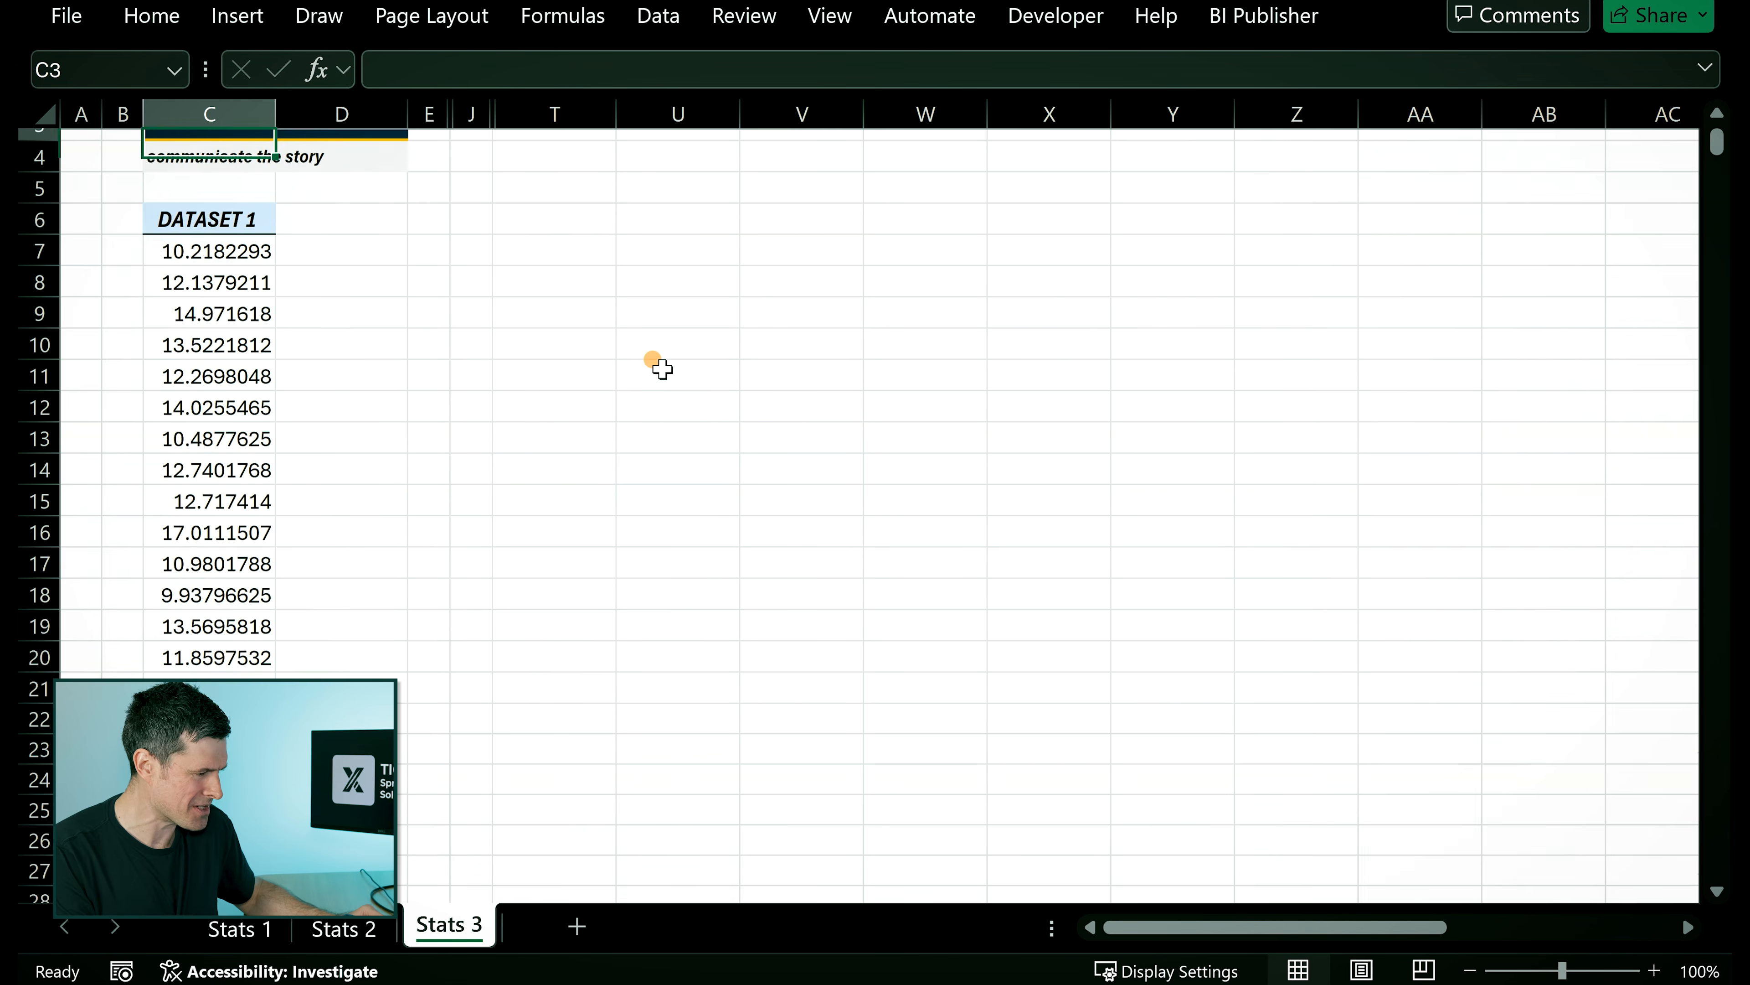
pyautogui.press('Down')
pyautogui.press('Down')
pyautogui.press('Down')
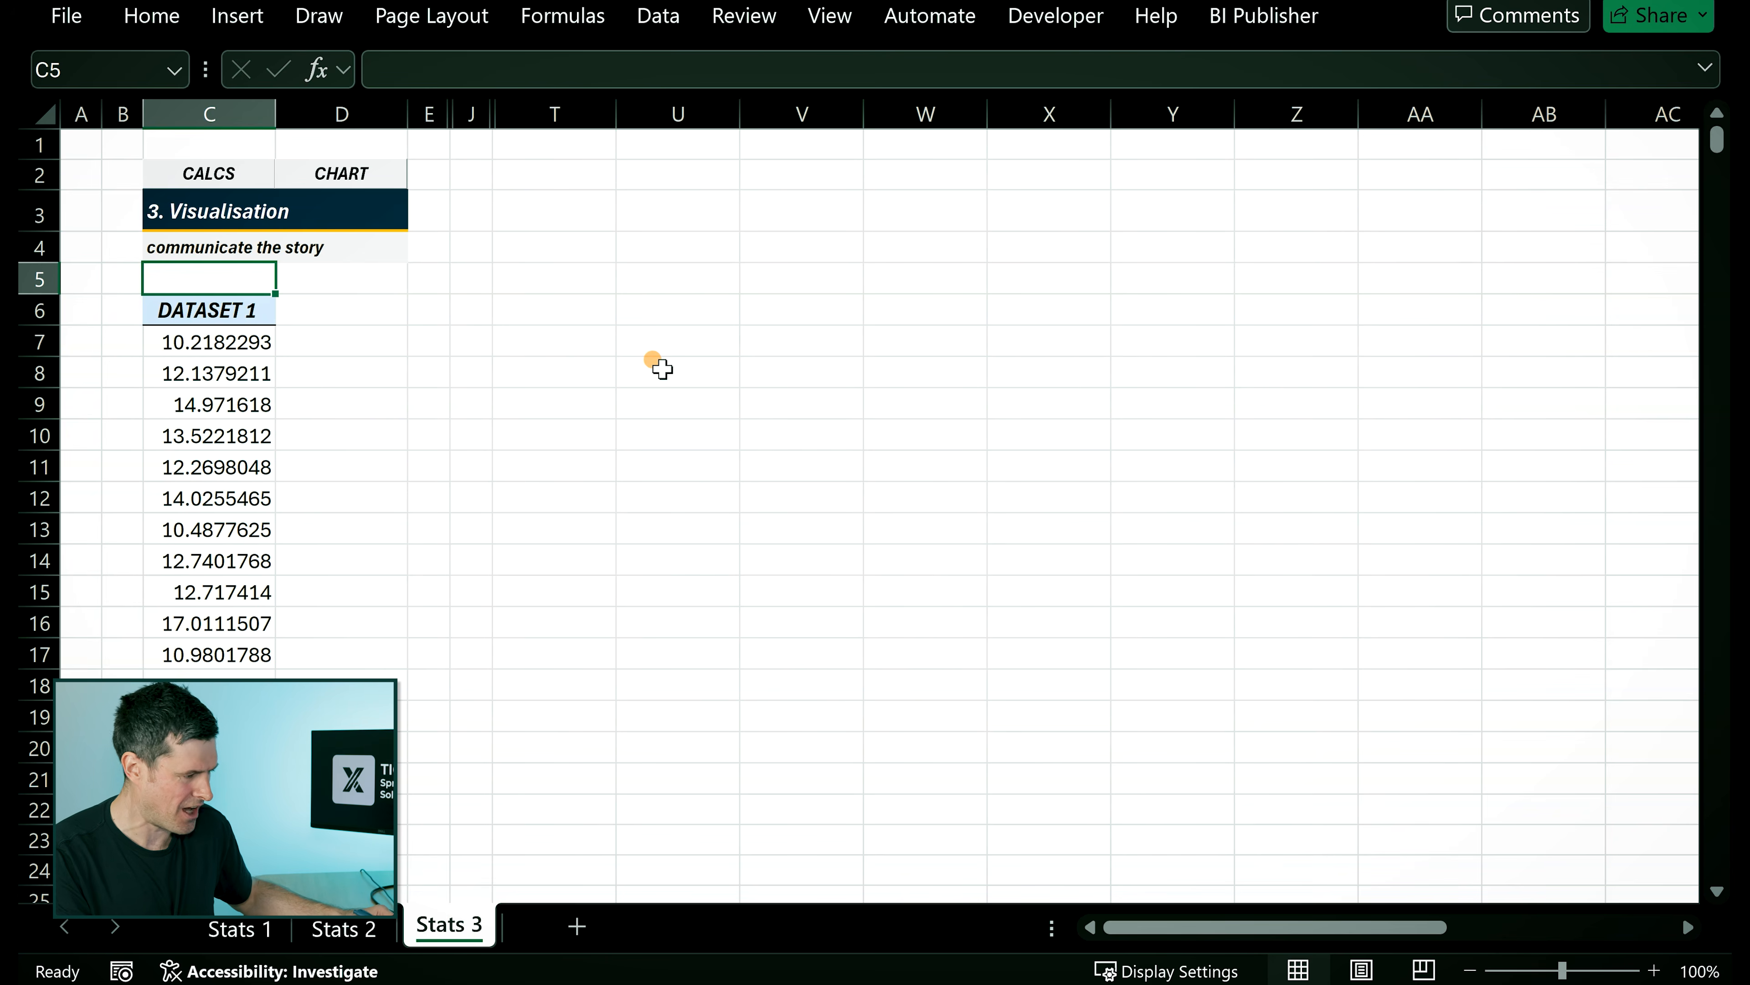
# Preview the Journey Times chart and switch the sheet to show the Chart Calculations section instead.
pyautogui.click(318, 178)
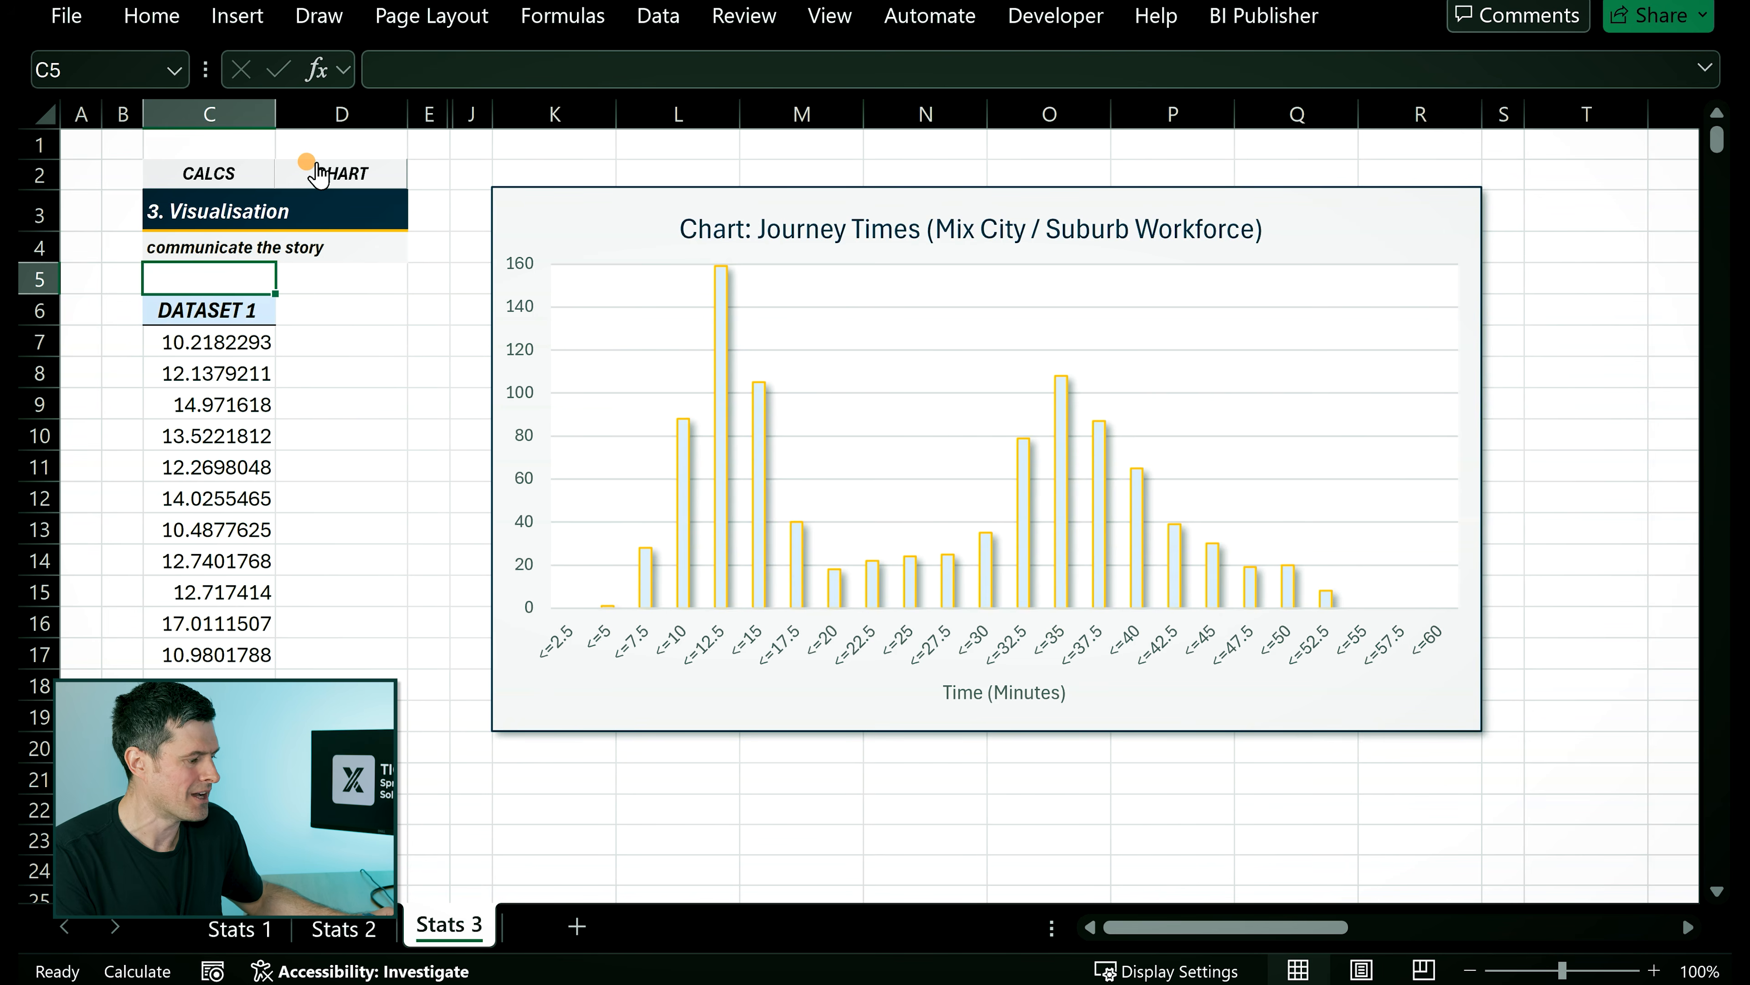
pyautogui.click(317, 169)
pyautogui.click(225, 173)
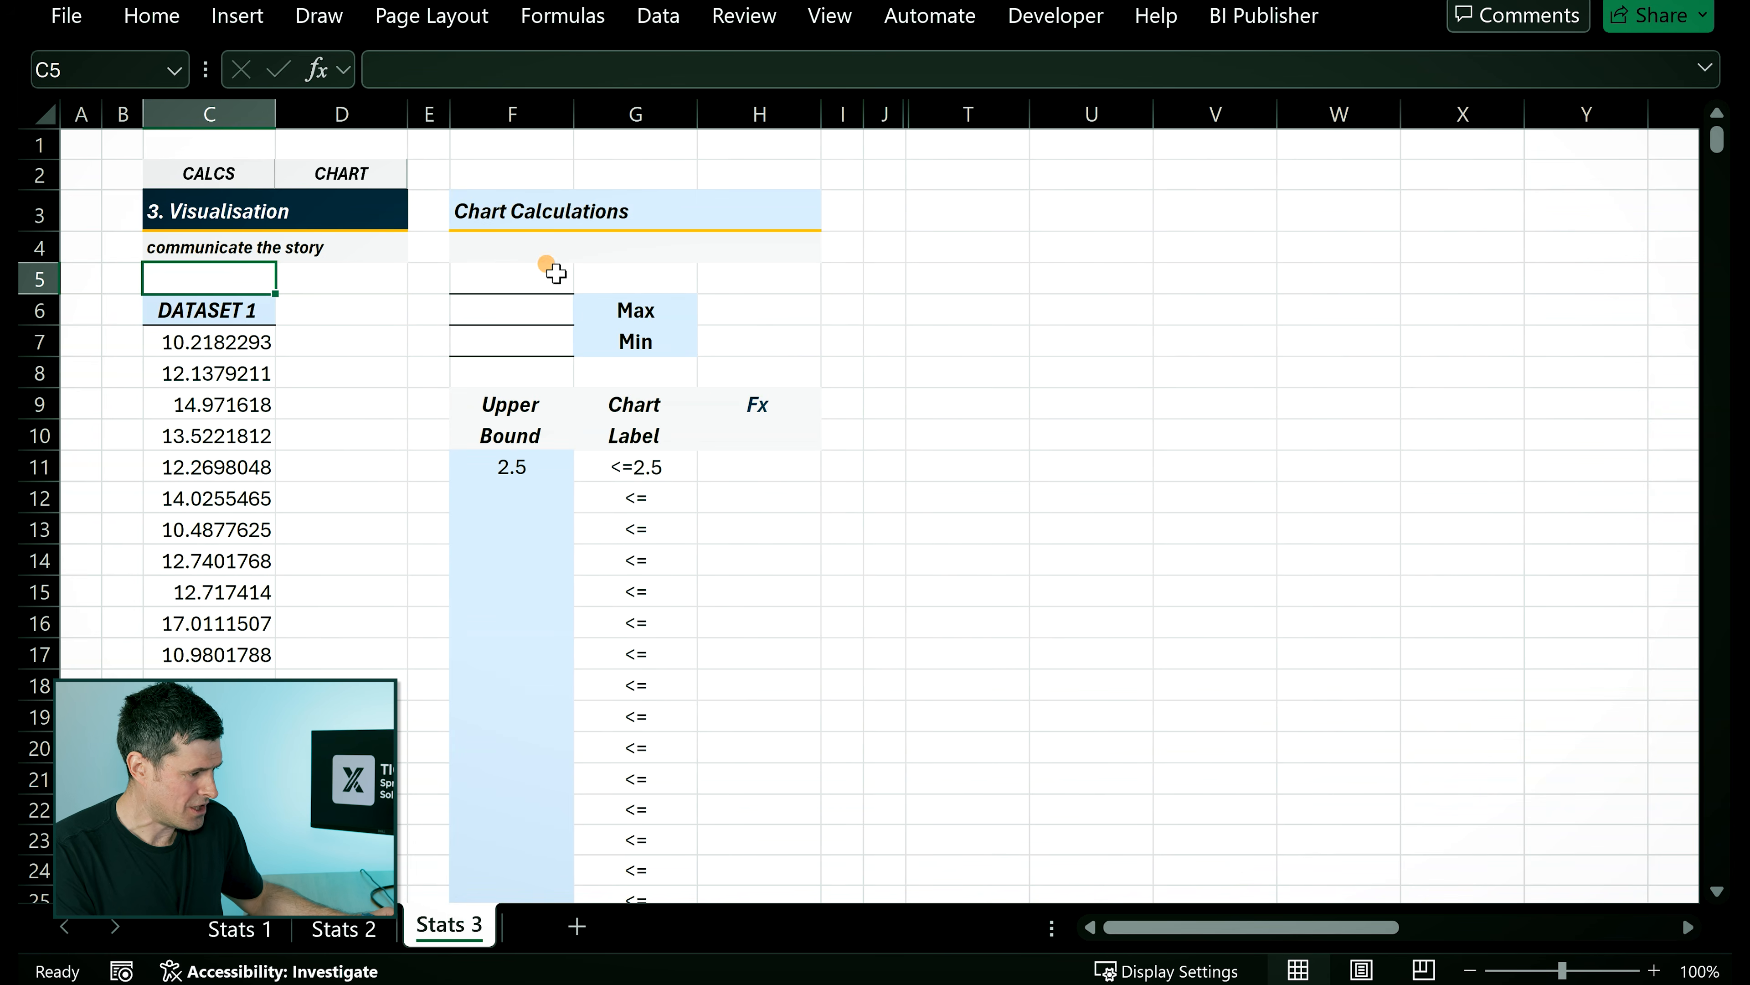
# Calculate the maximum of all Dataset 1 values in F6 with =MAX(C7:C1006).
pyautogui.click(556, 303)
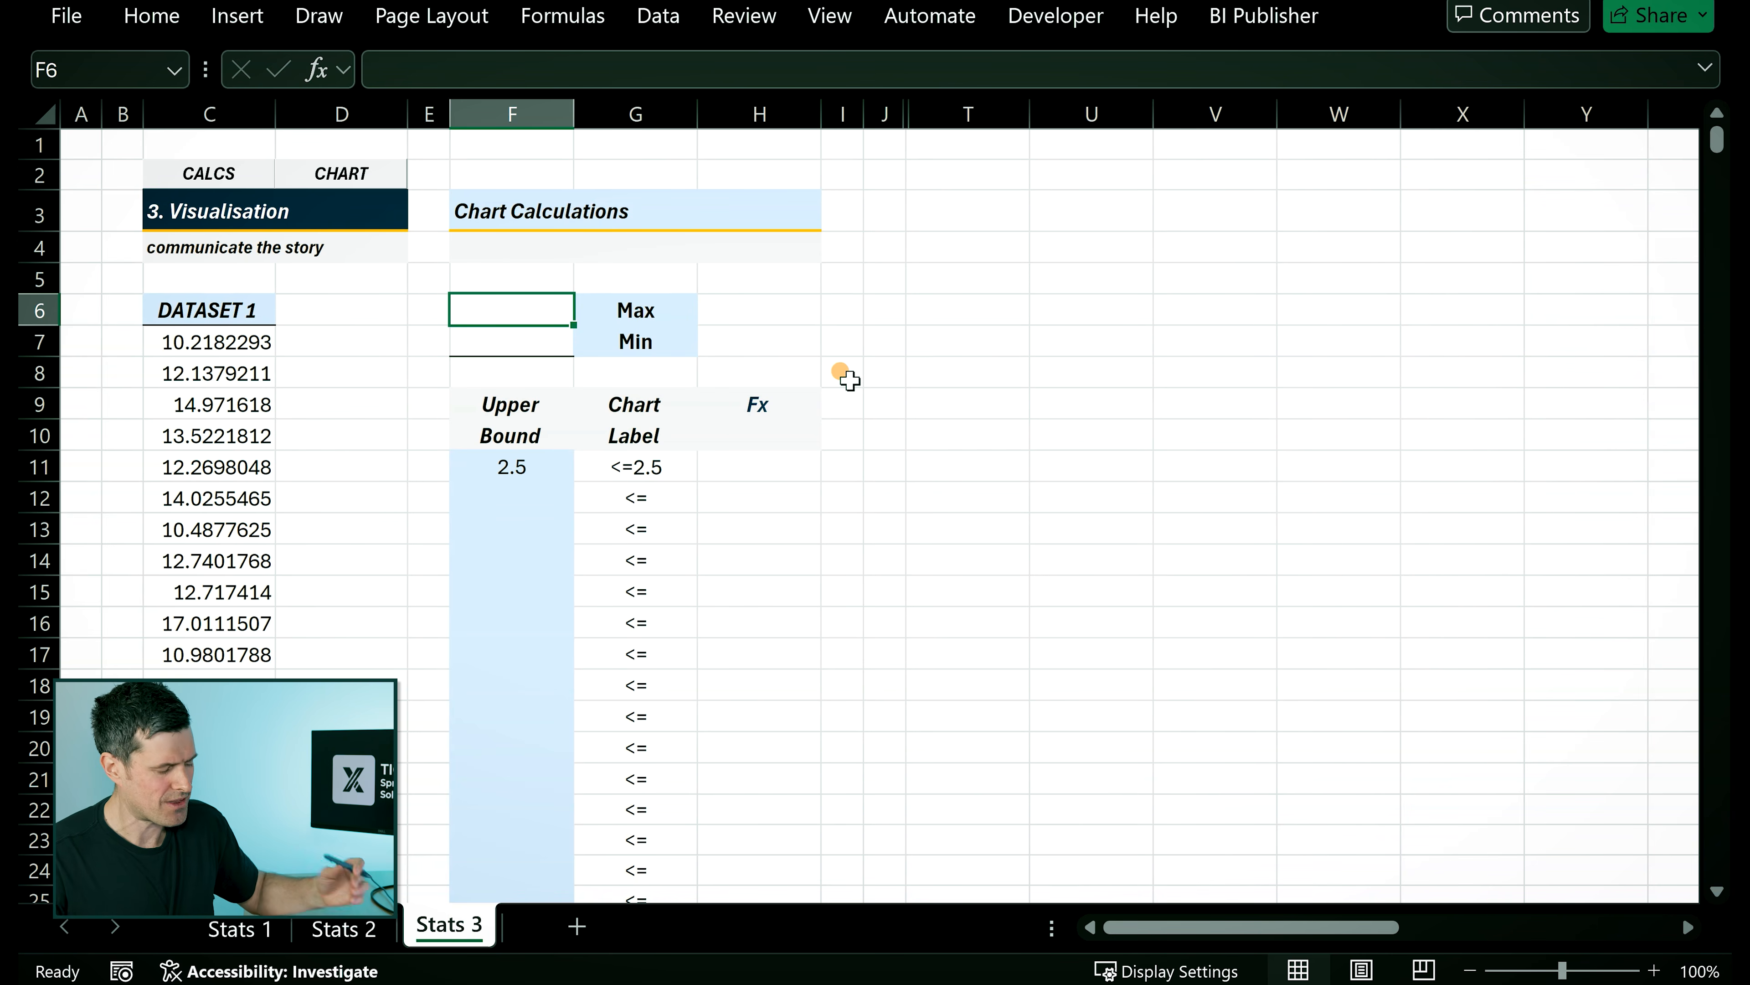
pyautogui.write('=max(')
pyautogui.press('Left')
pyautogui.press('Left')
pyautogui.press('Left')
pyautogui.press('Down')
pyautogui.hotkey('ctrl', 'shift', 'Down')
pyautogui.press('Return')
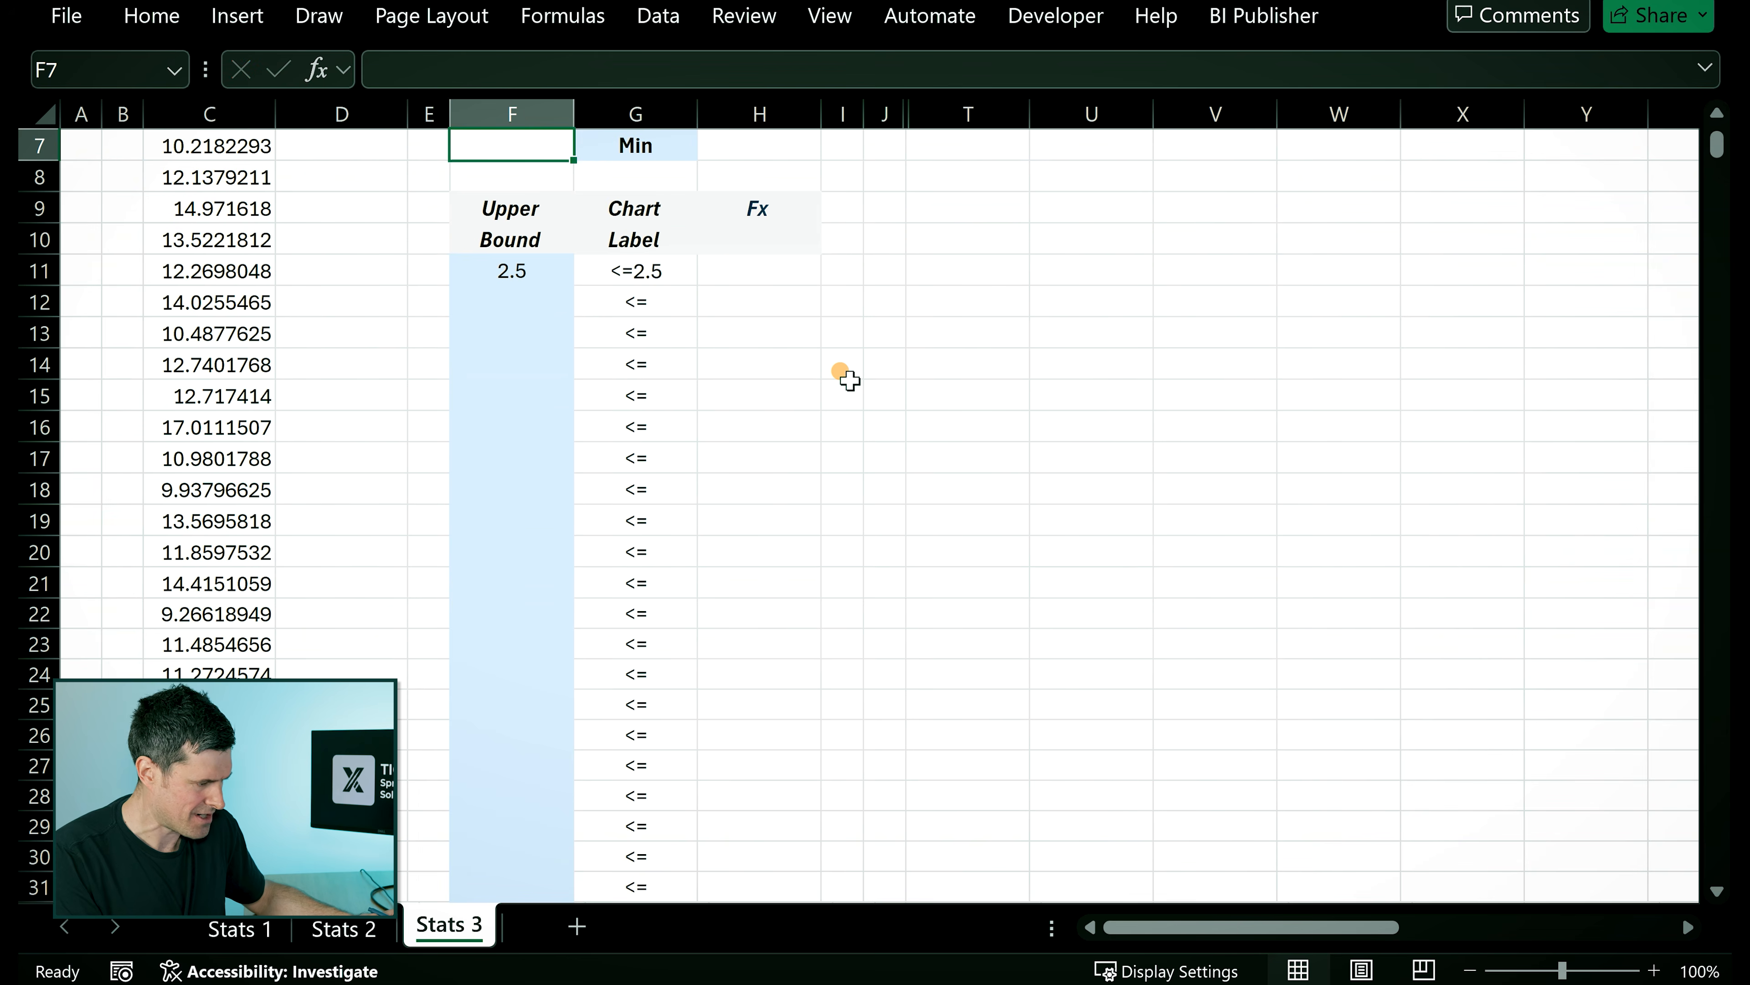
# Calculate the minimum of all Dataset 1 values in F7 with =MIN(C7:C1006).
pyautogui.press('Up')
pyautogui.press('Down')
pyautogui.write('=m')
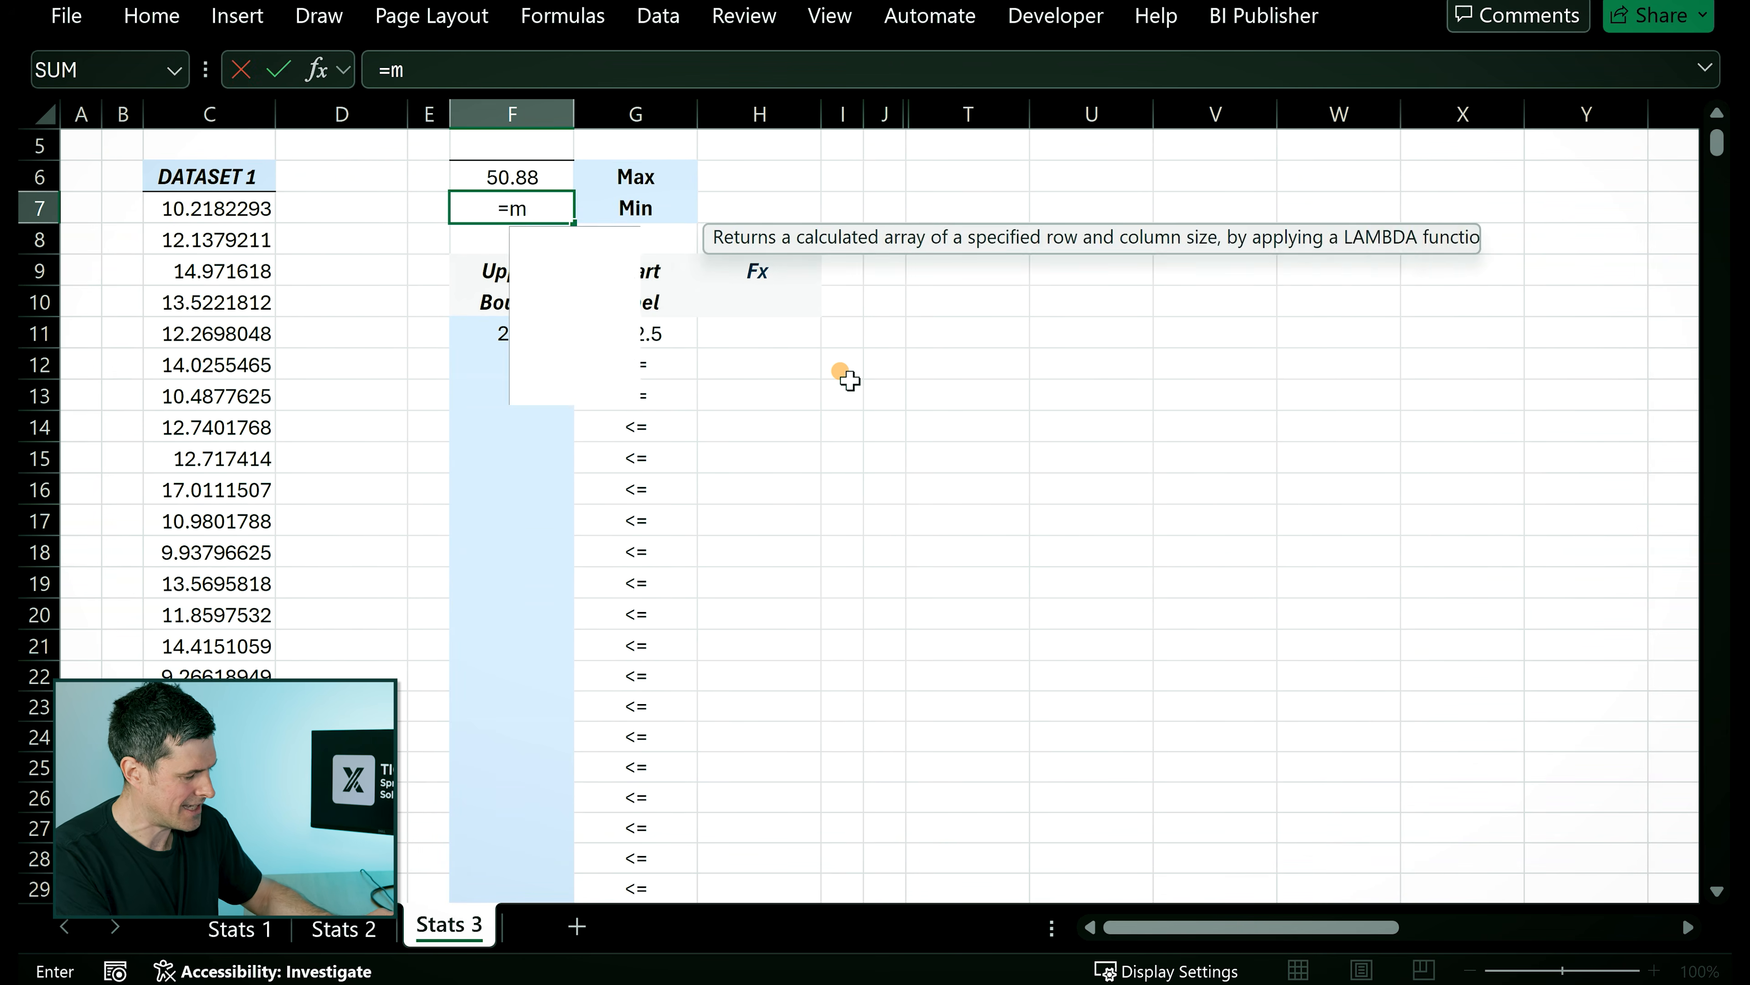
pyautogui.write('in(')
pyautogui.press('Left')
pyautogui.press('Left')
pyautogui.press('Left')
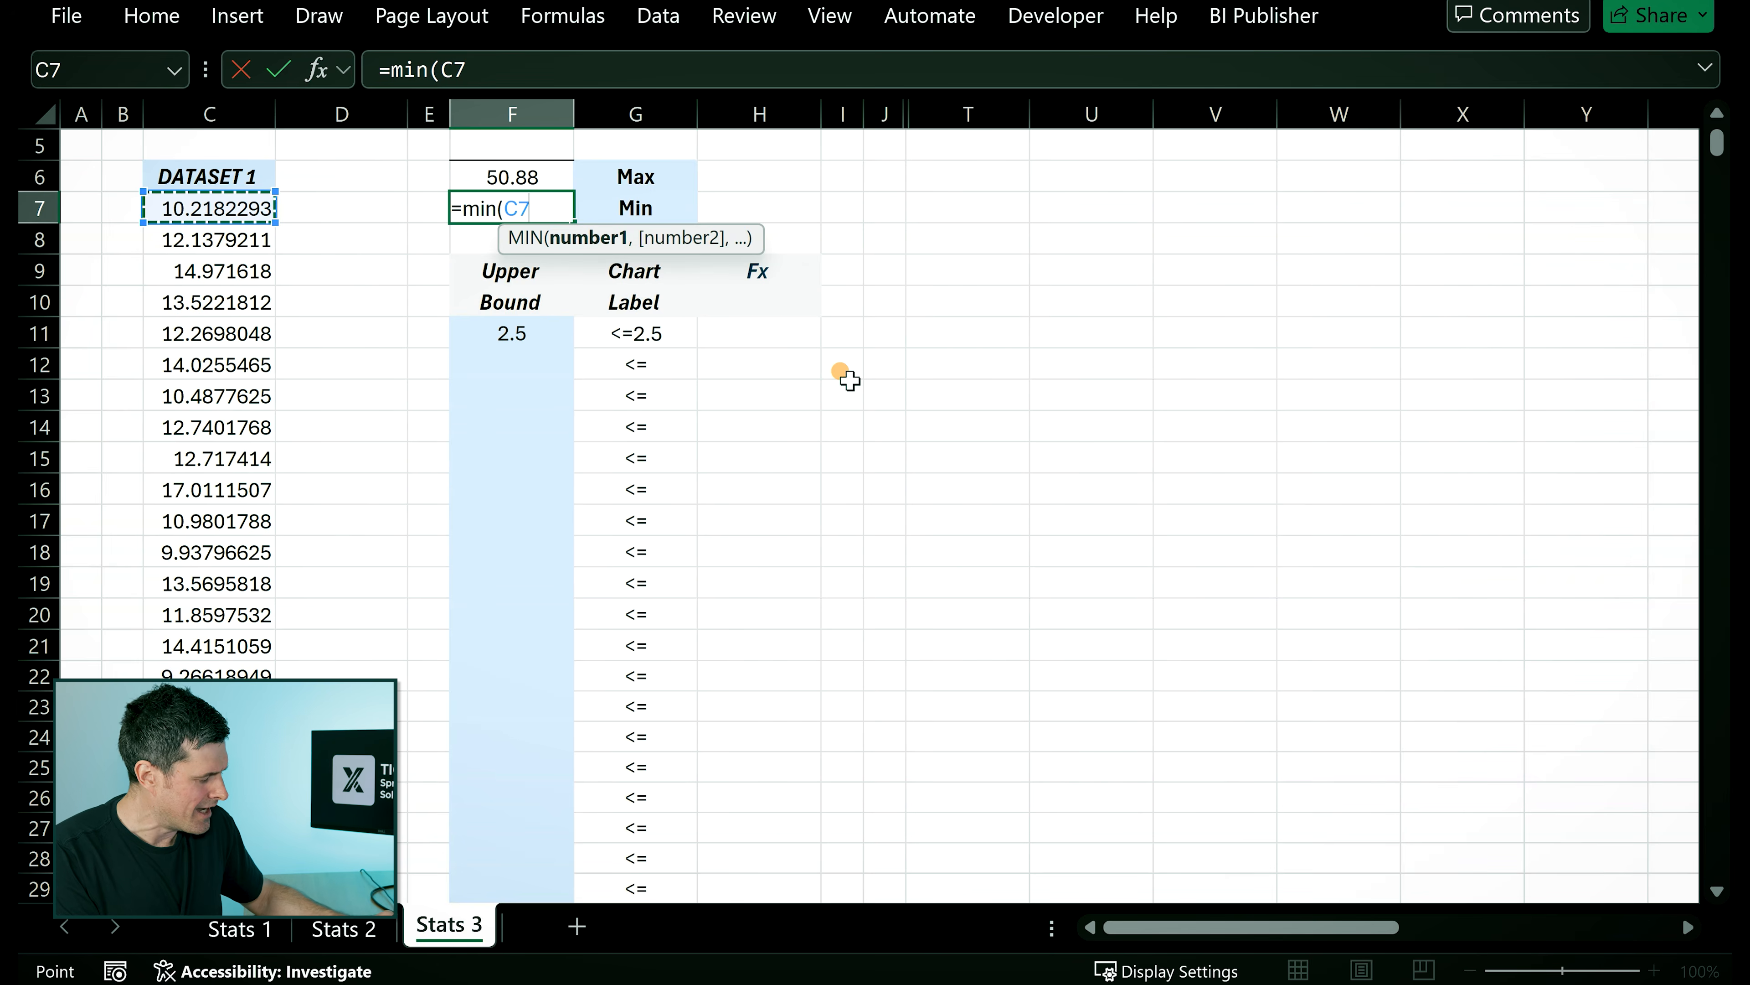
pyautogui.hotkey('ctrl', 'shift', 'Down')
pyautogui.press('Return')
pyautogui.press('Up')
pyautogui.press('Up')
pyautogui.press('Up')
pyautogui.press('Up')
pyautogui.press('Up')
pyautogui.press('Up')
pyautogui.press('Down')
pyautogui.press('Down')
pyautogui.press('Down')
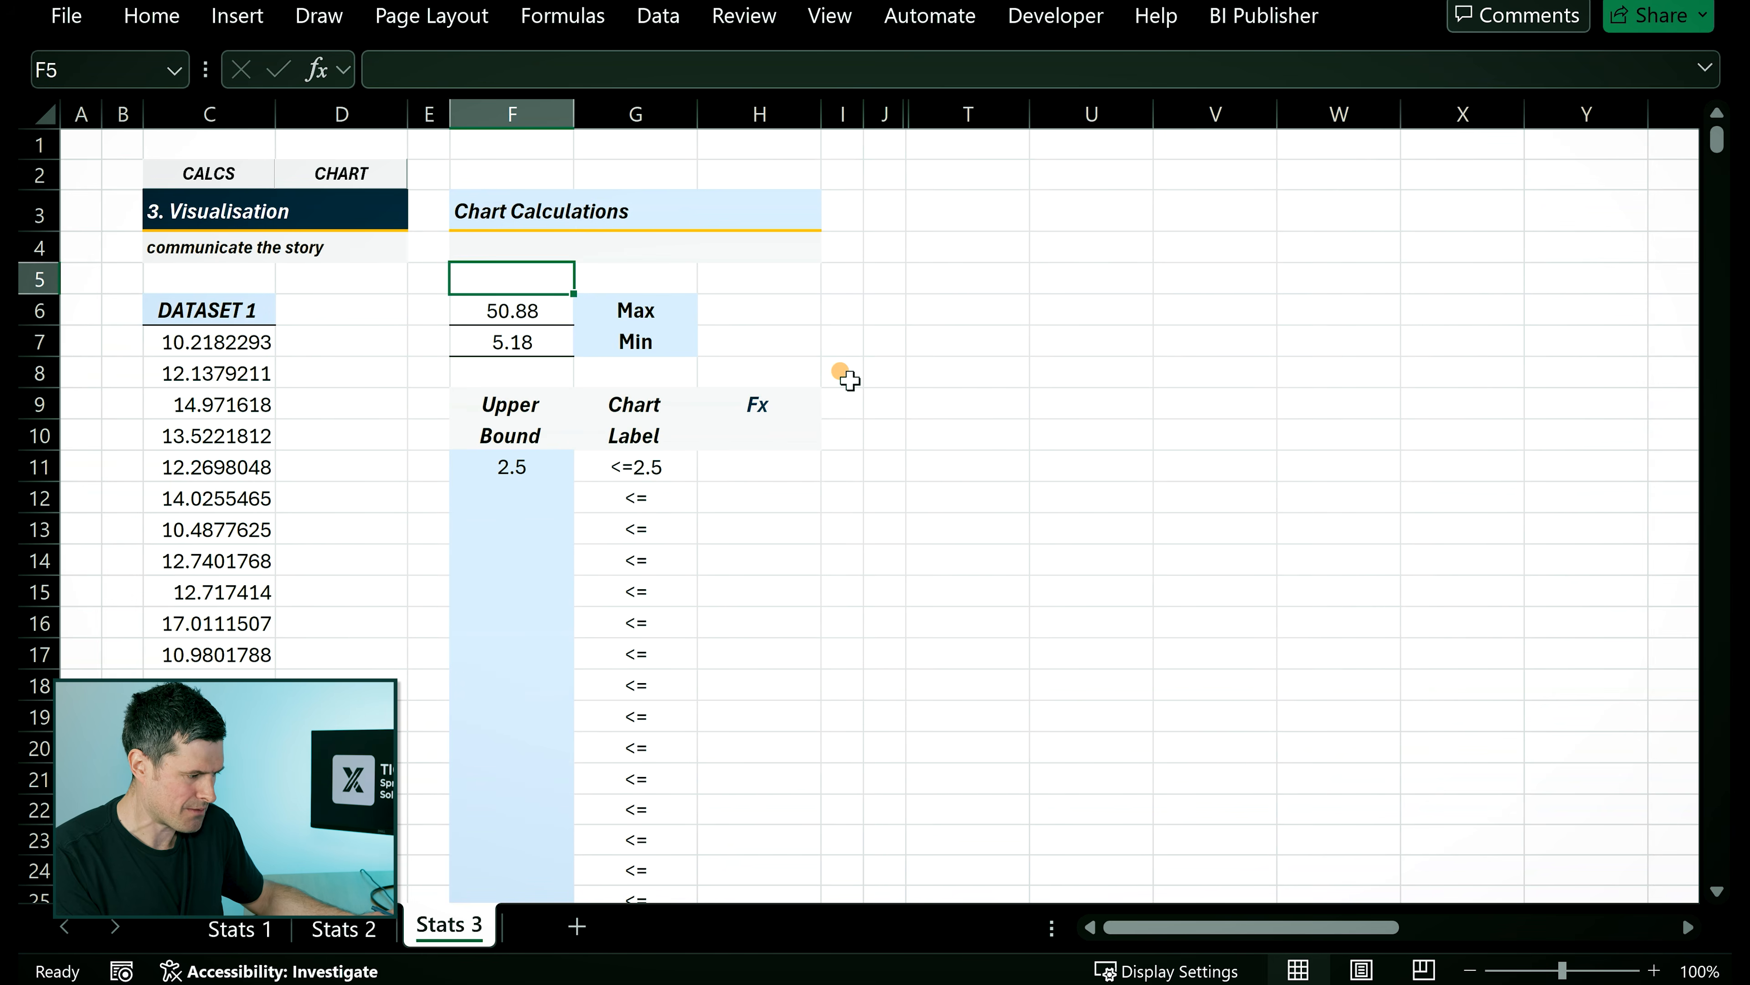
pyautogui.press('Down')
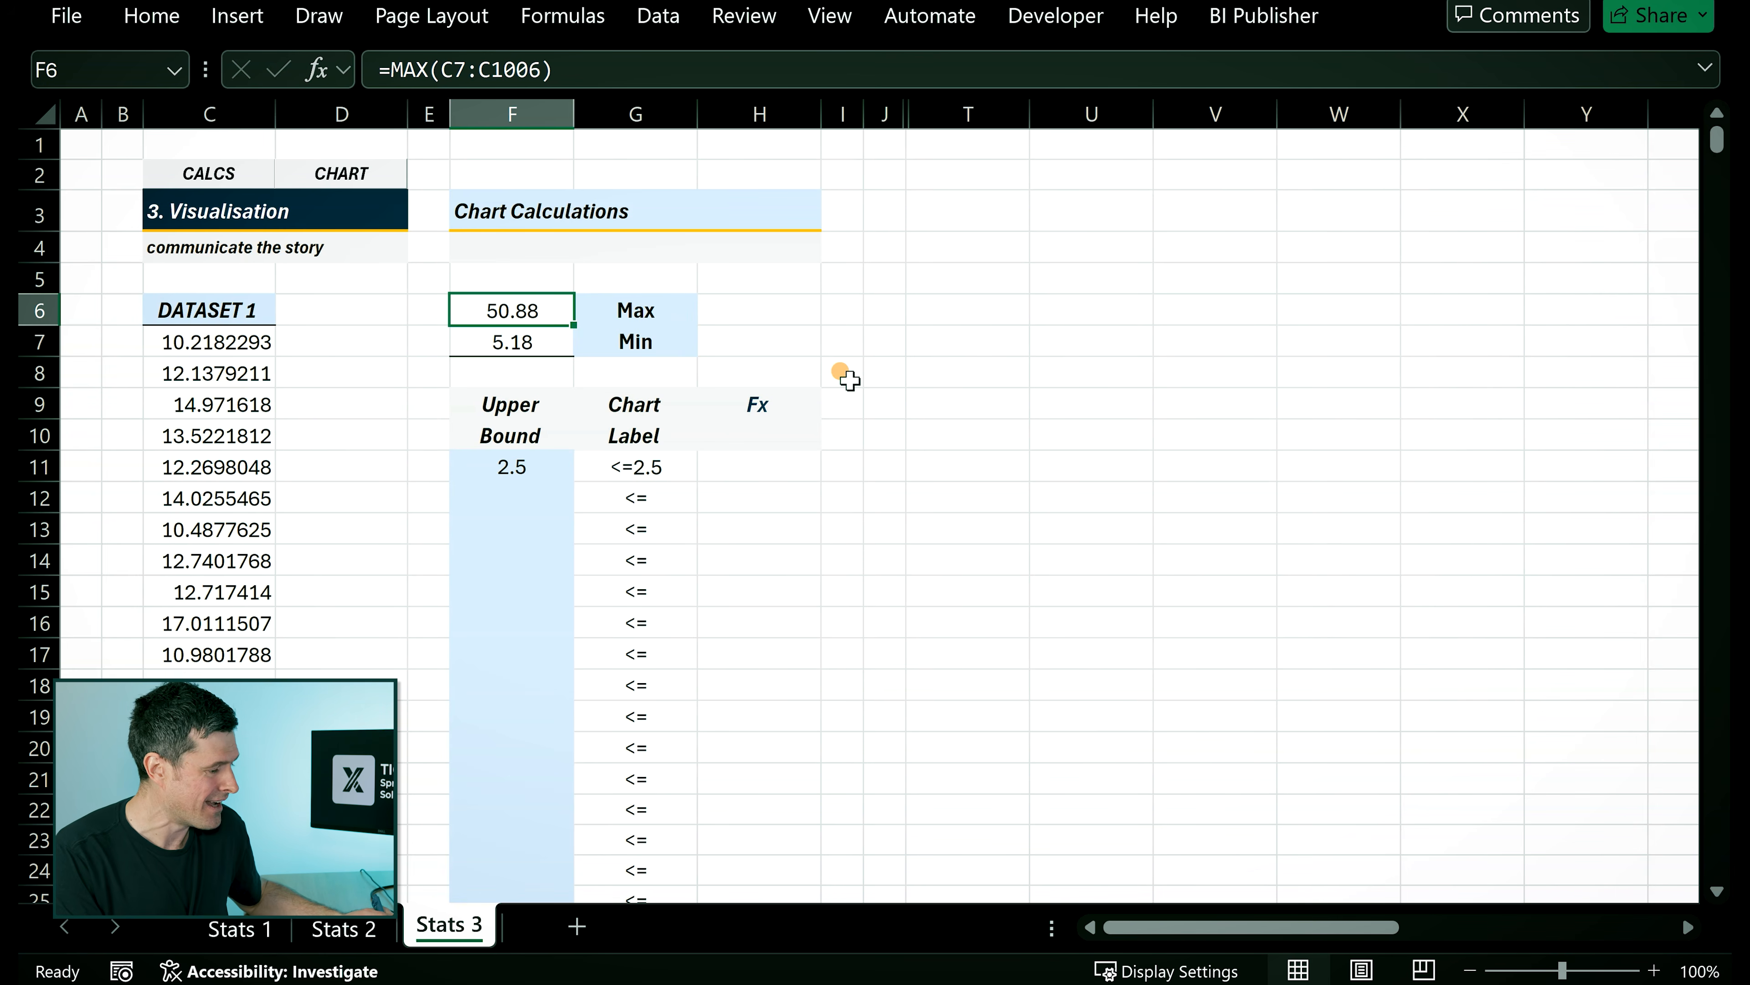
# Enter the formula =F11+2.5 in F12 to make the second upper bound.
pyautogui.press('Down')
pyautogui.press('Down')
pyautogui.press('Down')
pyautogui.press('Down')
pyautogui.press('Down')
pyautogui.press('Down')
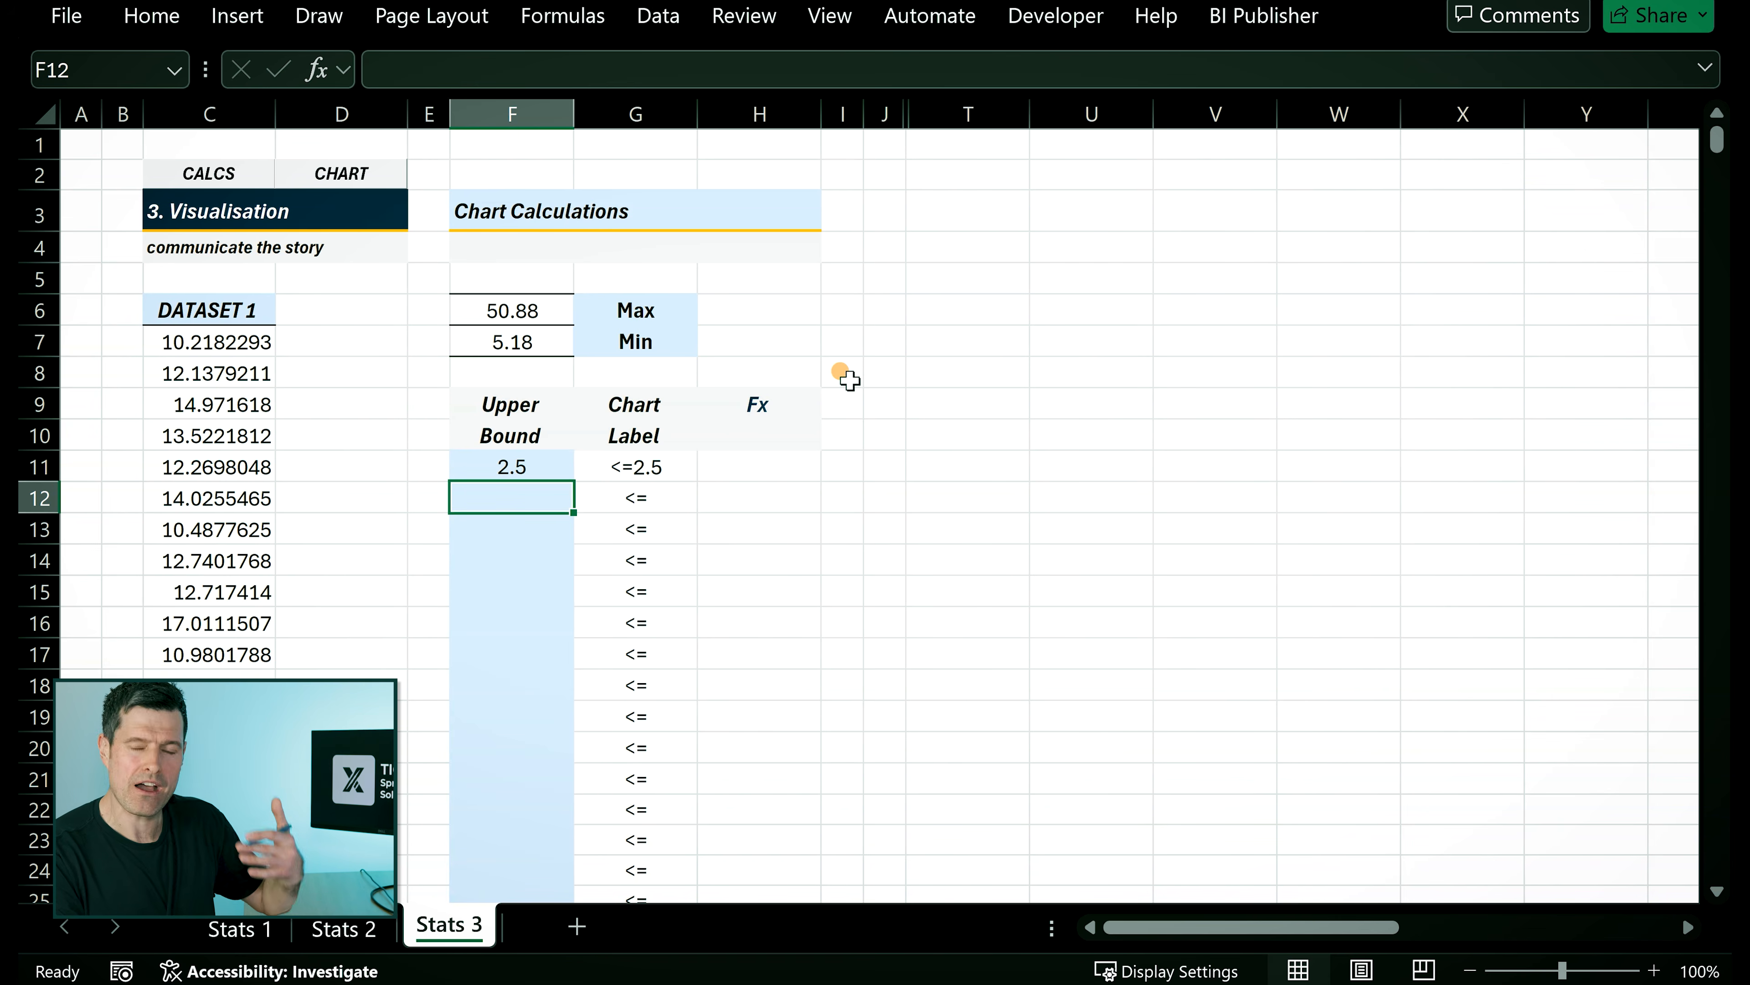
pyautogui.write('=')
pyautogui.press('Up')
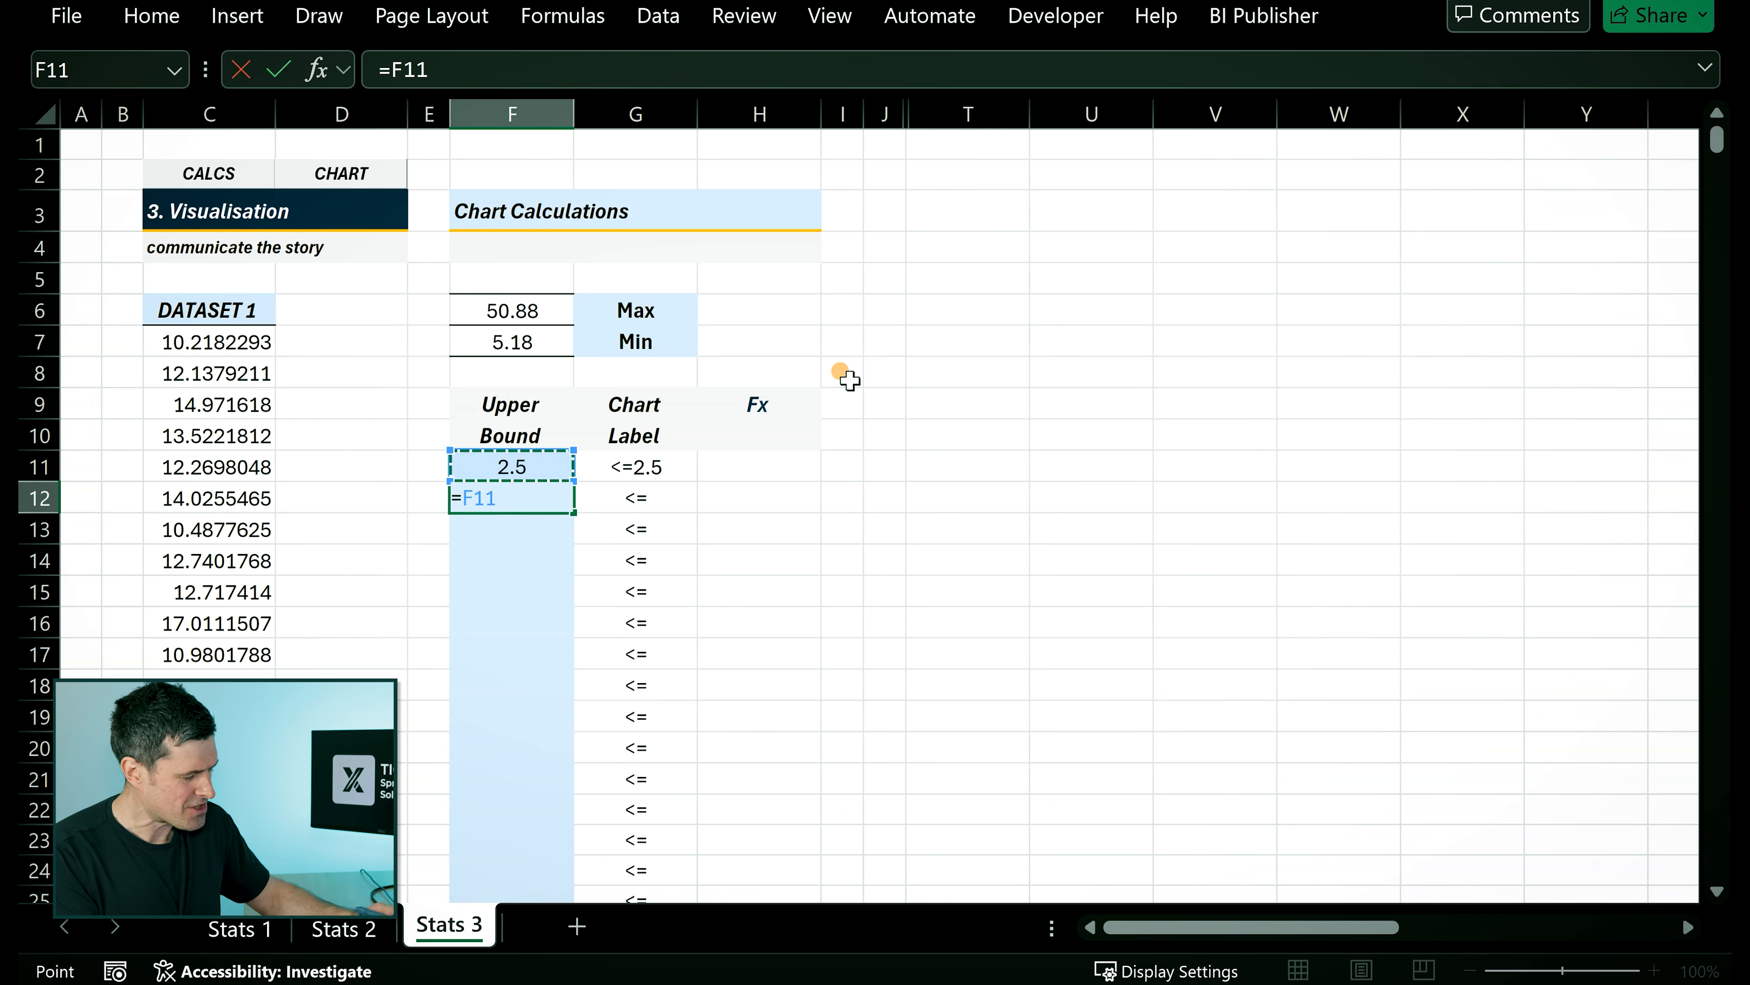
pyautogui.write('+2.5')
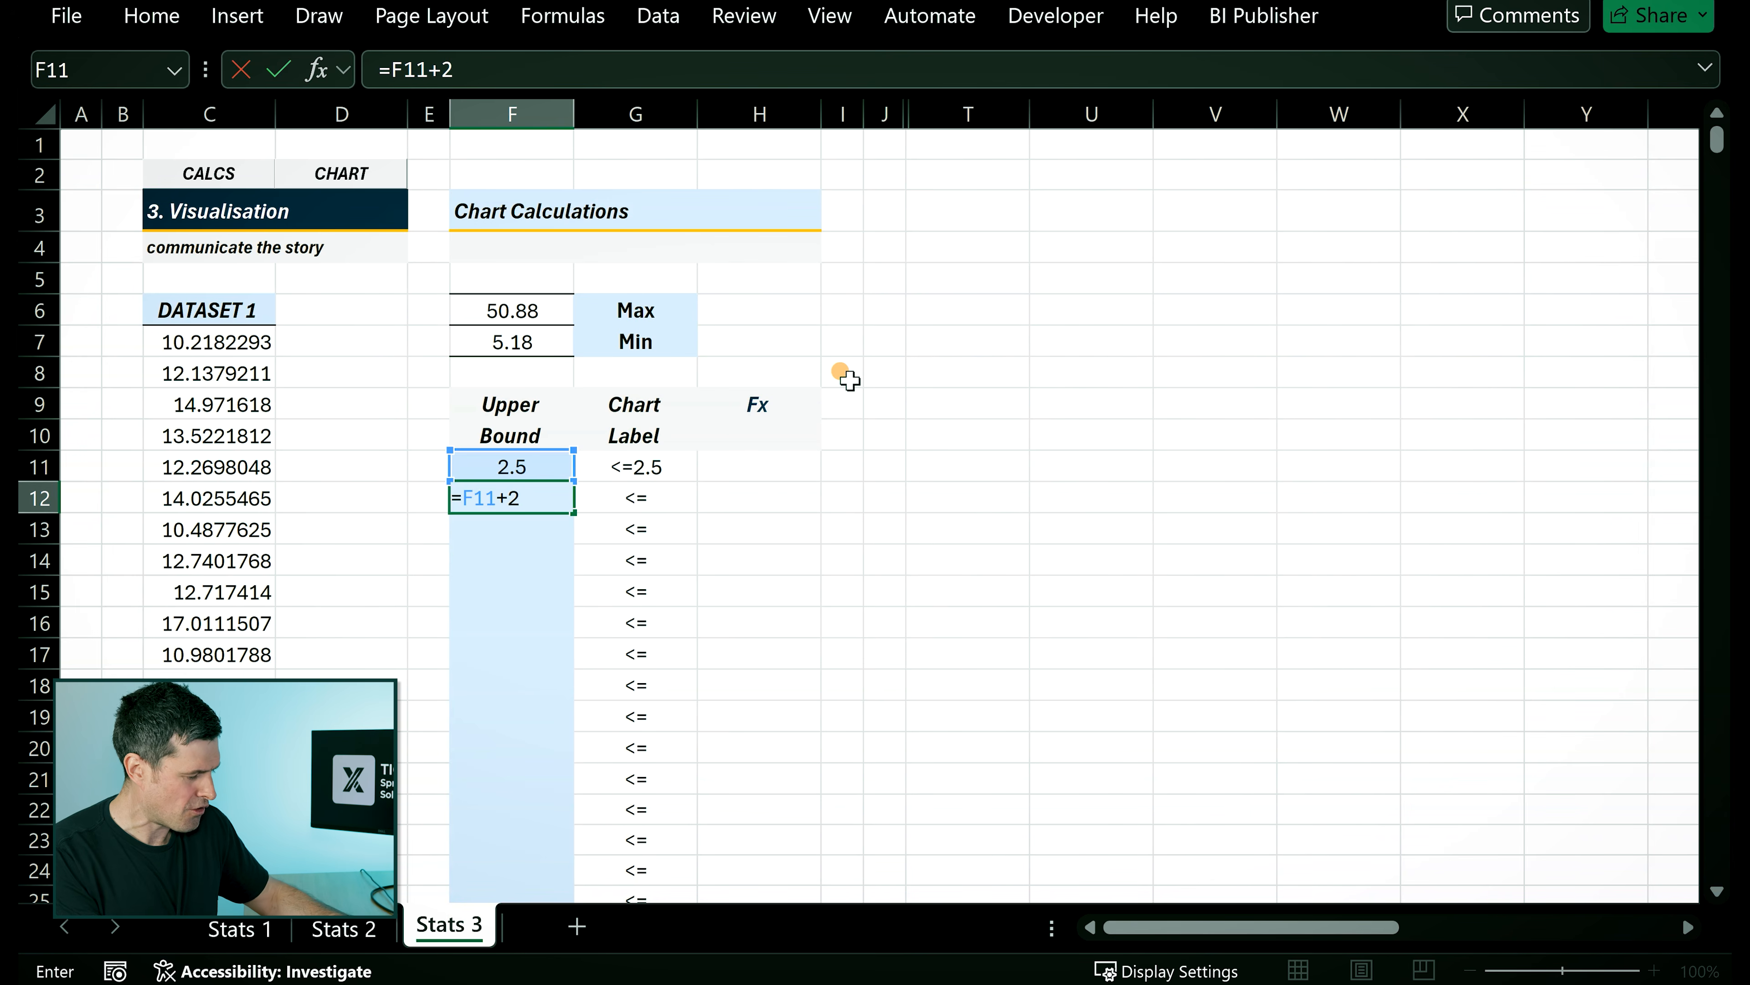
pyautogui.press('Return')
pyautogui.press('Up')
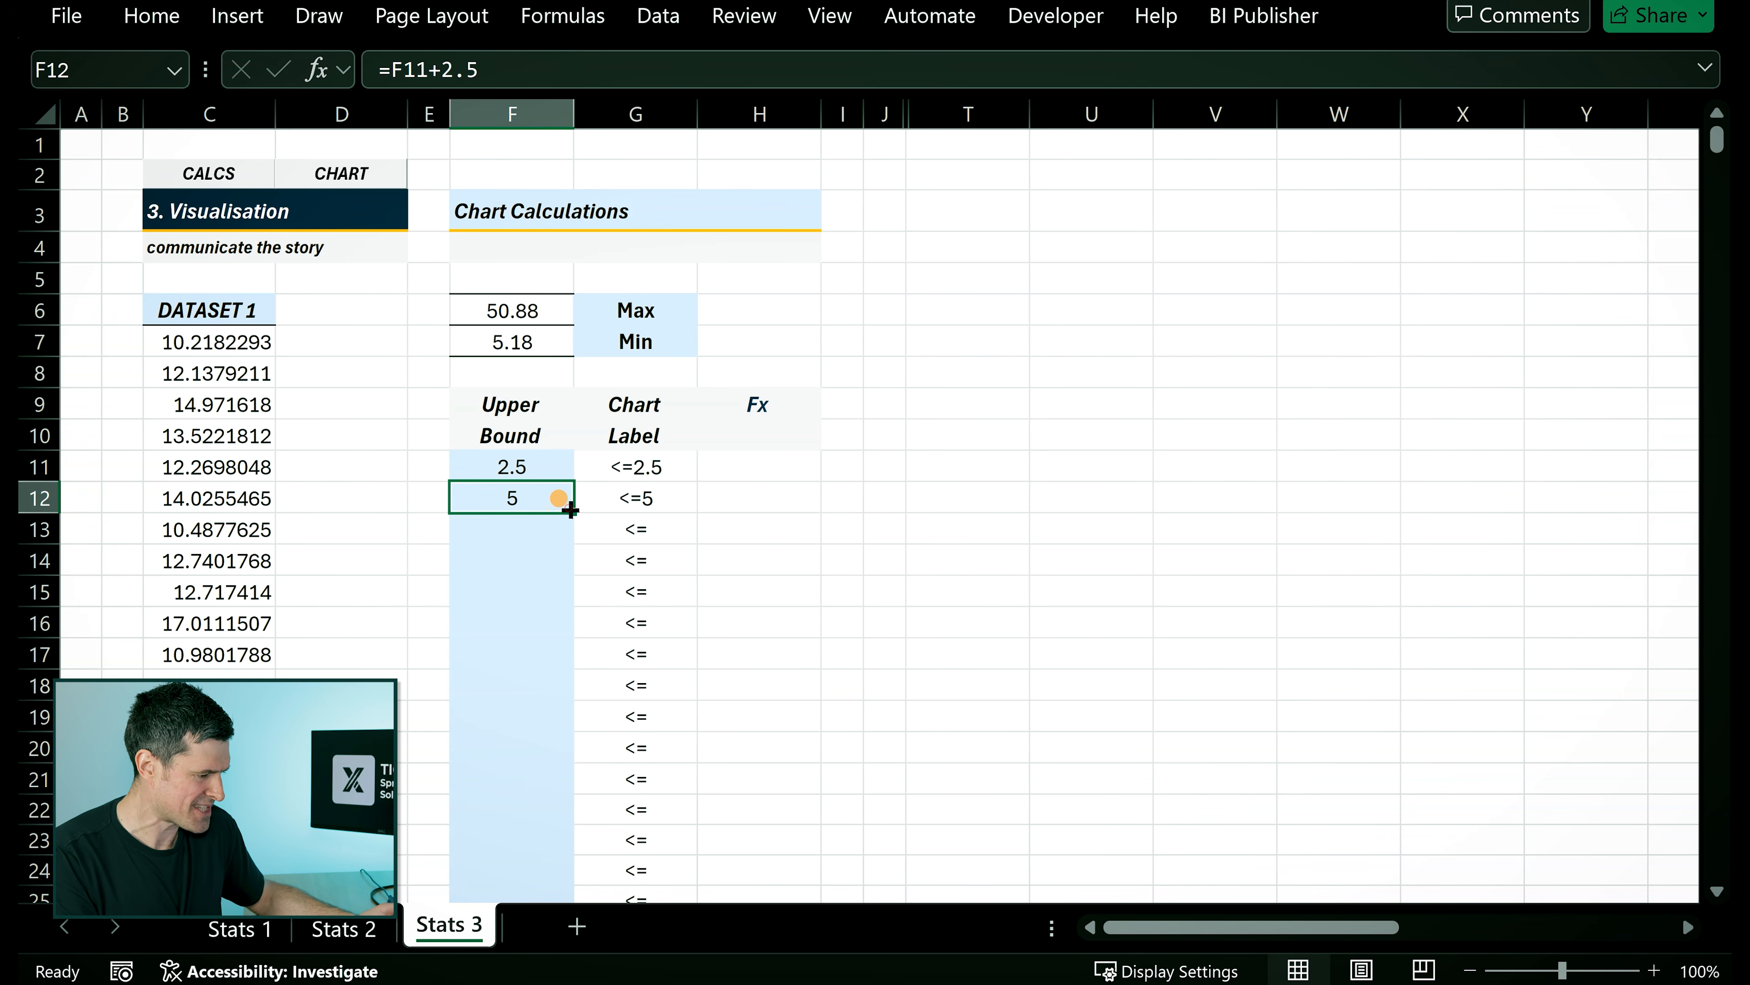
# Fill the F12 formula down the Upper Bound column to F34.
pyautogui.doubleClick(570, 511)
pyautogui.scroll(-4, 461, 700)
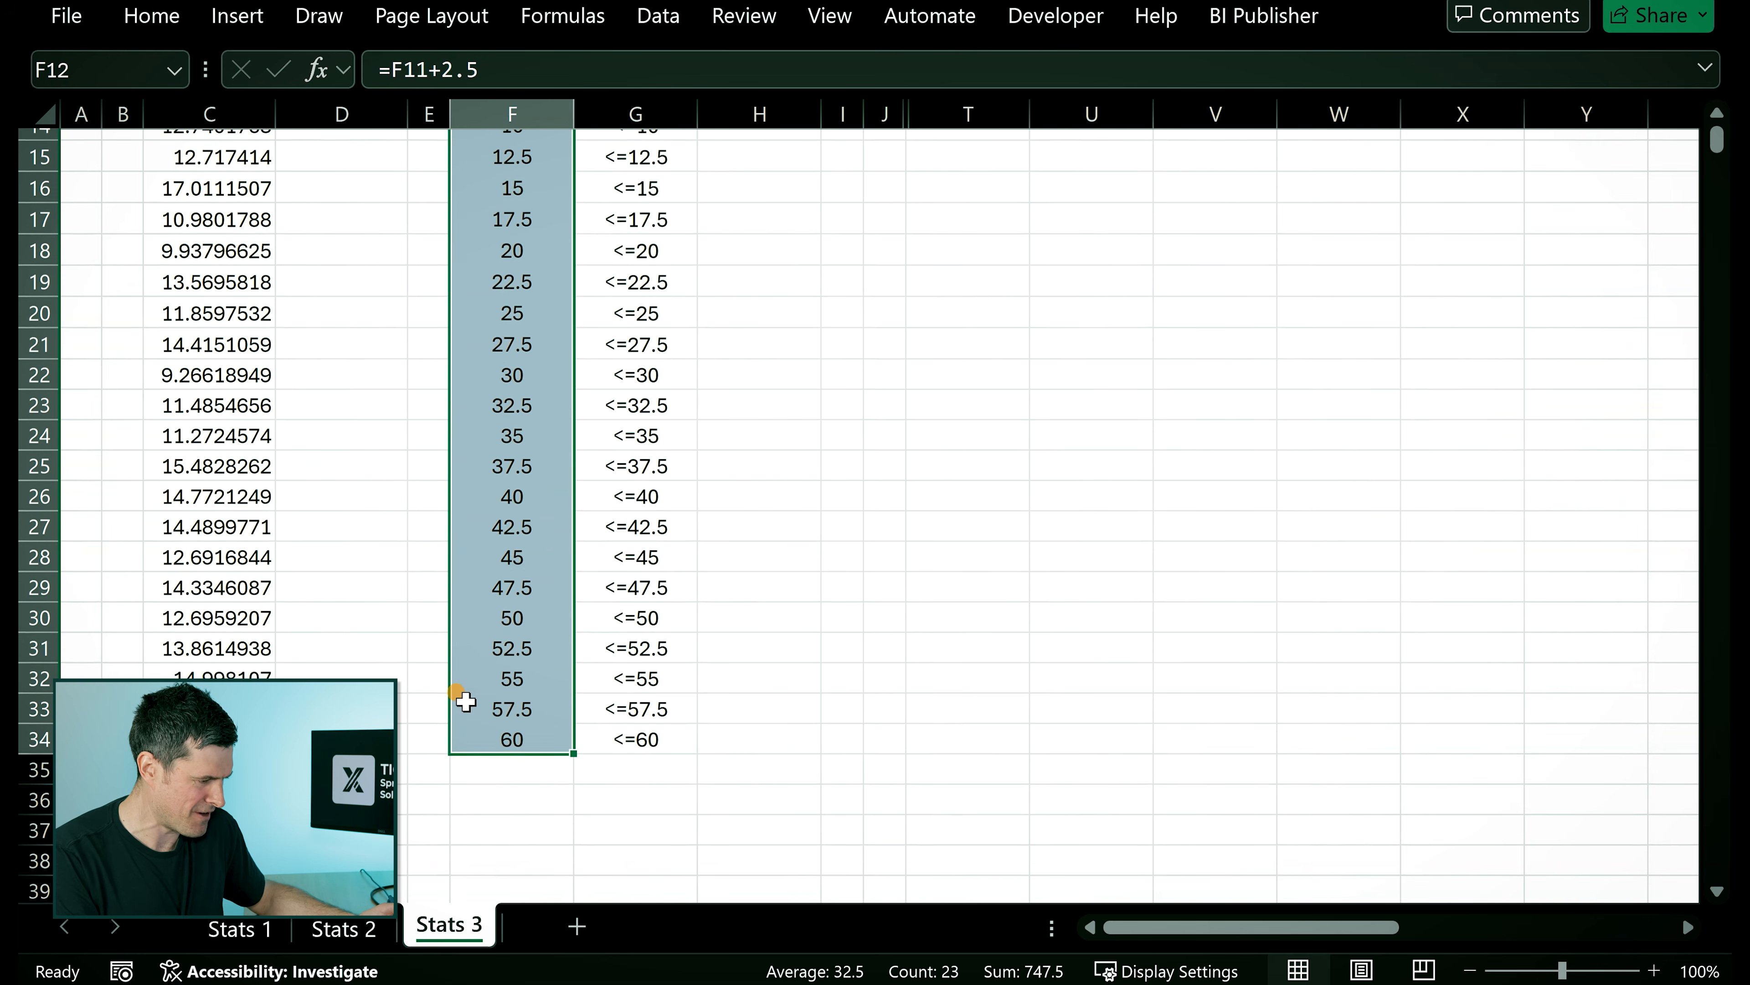
pyautogui.scroll(4, 463, 701)
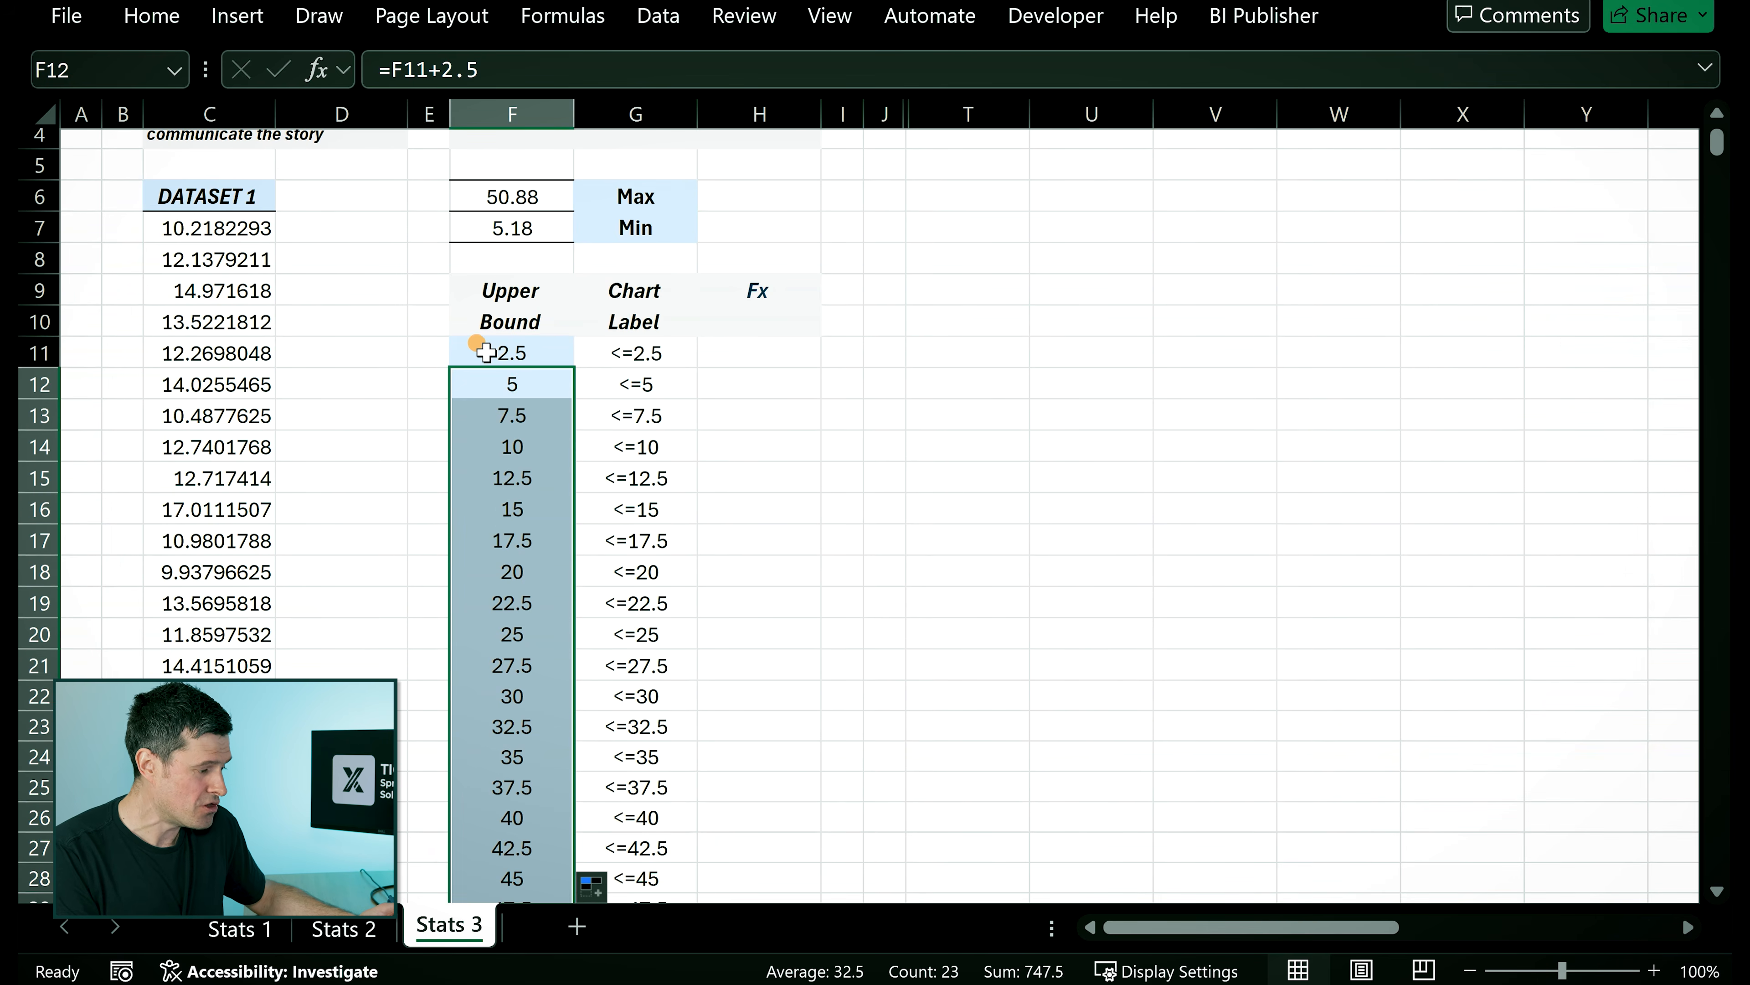
# Enter =FREQUENCY($C$7:$C$1006,$F$11:$F$34) as a single array formula across H11:H34 in the Fx column.
pyautogui.click(486, 352)
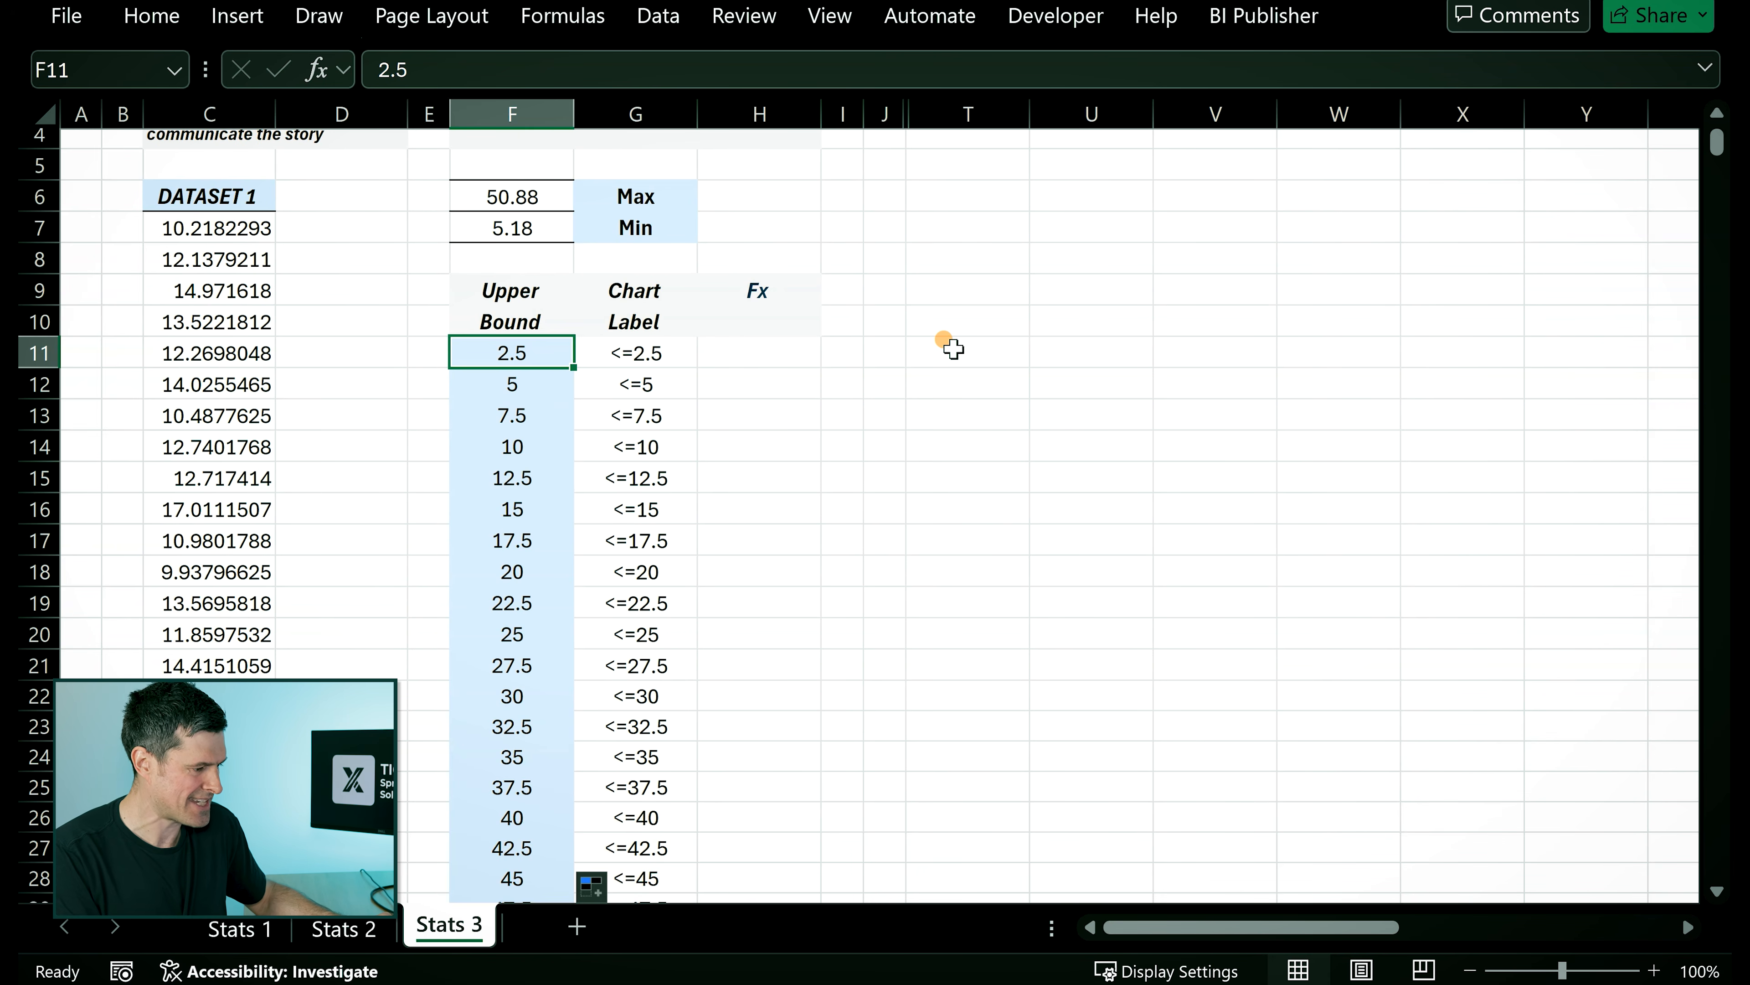
pyautogui.press('Right')
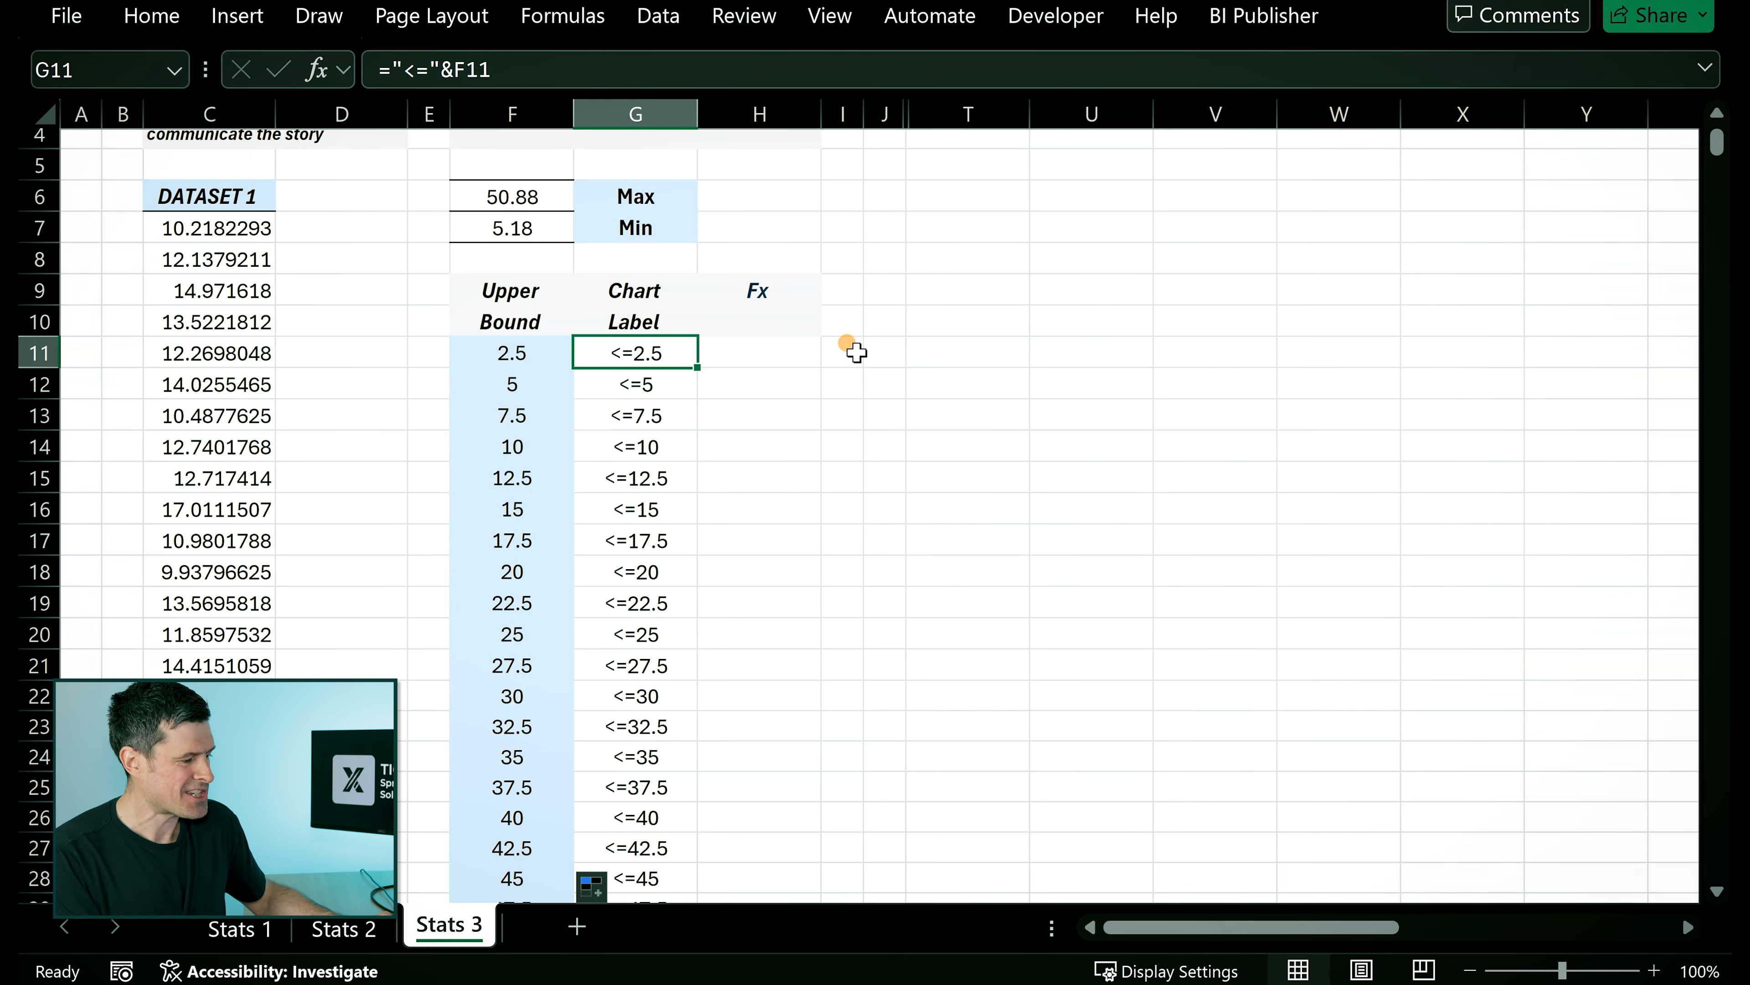
pyautogui.scroll(1, 855, 351)
pyautogui.press('Right')
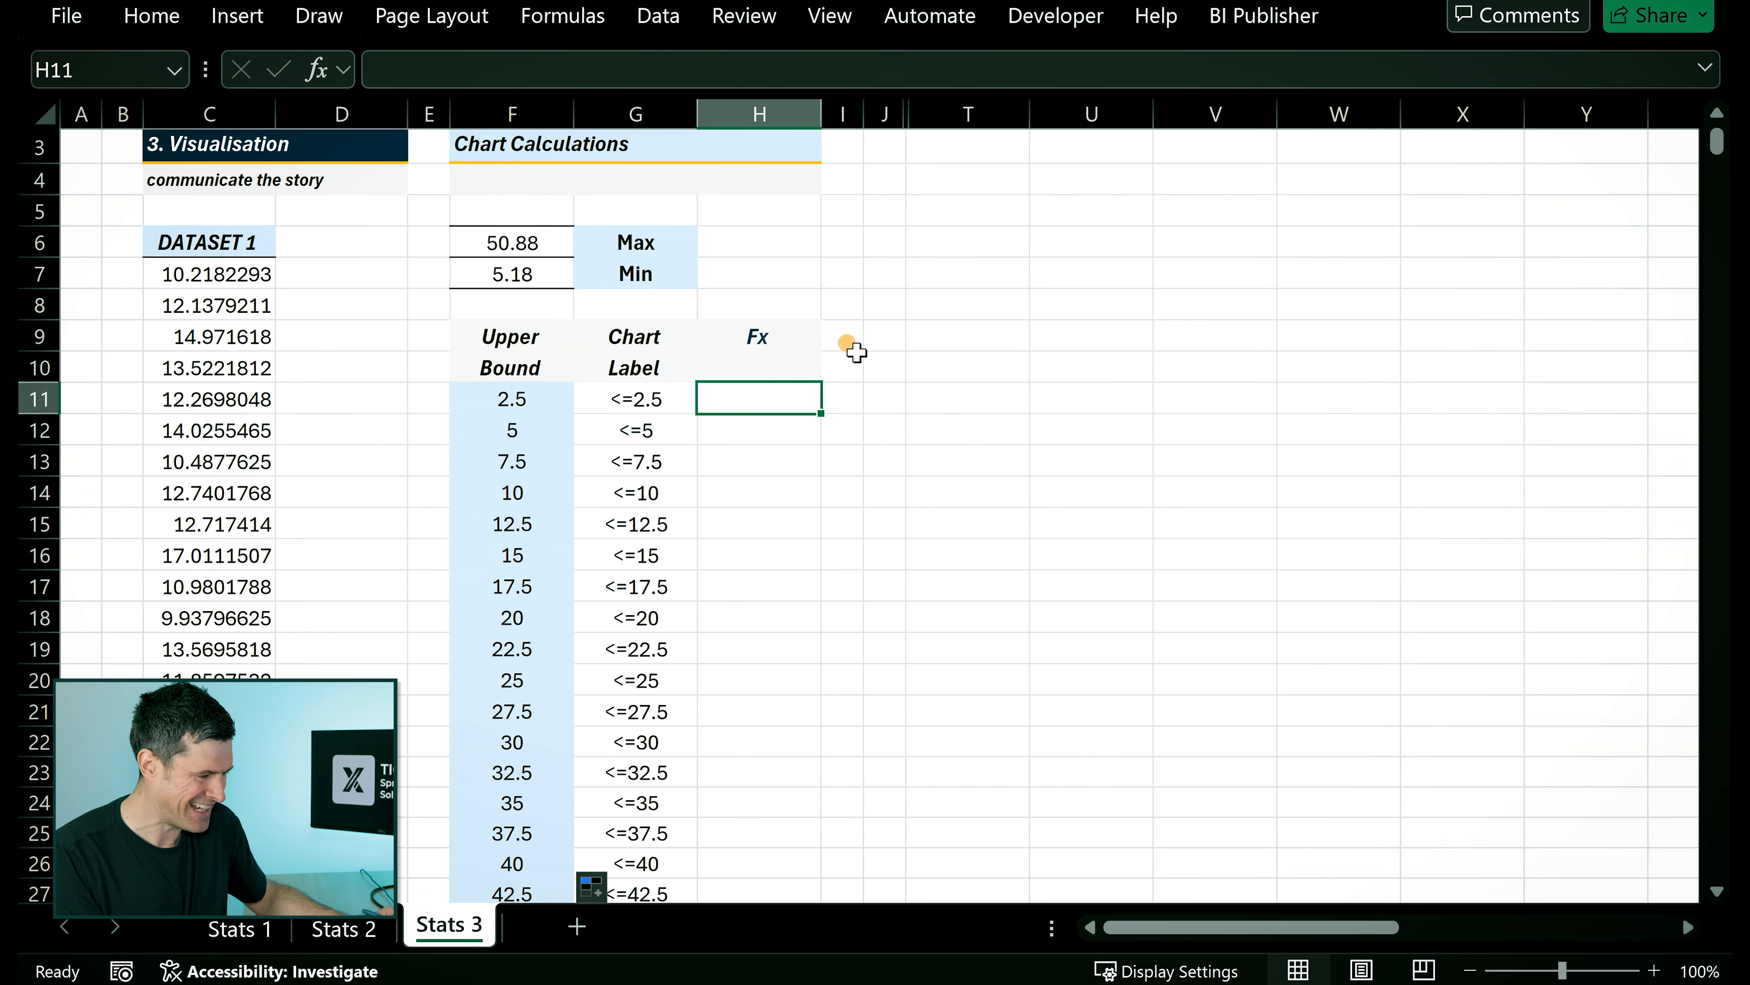
pyautogui.hotkey('shift', 'Down')
pyautogui.hotkey('shift', 'Down')
pyautogui.hotkey('shift', 'Down')
pyautogui.hotkey('shift', 'Down')
pyautogui.hotkey('shift', 'Down')
pyautogui.hotkey('shift', 'Down')
pyautogui.hotkey('shift', 'Down')
pyautogui.hotkey('shift', 'Down')
pyautogui.hotkey('shift', 'Down')
pyautogui.hotkey('shift', 'Down')
pyautogui.hotkey('shift', 'Down')
pyautogui.hotkey('shift', 'Down')
pyautogui.hotkey('shift', 'Down')
pyautogui.hotkey('shift', 'Down')
pyautogui.hotkey('shift', 'Down')
pyautogui.hotkey('shift', 'Down')
pyautogui.hotkey('shift', 'Down')
pyautogui.hotkey('shift', 'Down')
pyautogui.hotkey('shift', 'Down')
pyautogui.hotkey('shift', 'Down')
pyautogui.hotkey('shift', 'Down')
pyautogui.hotkey('shift', 'Down')
pyautogui.hotkey('shift', 'Down')
pyautogui.hotkey('shift', 'Down')
pyautogui.hotkey('shift', 'Up')
pyautogui.hotkey('shift', 'Up')
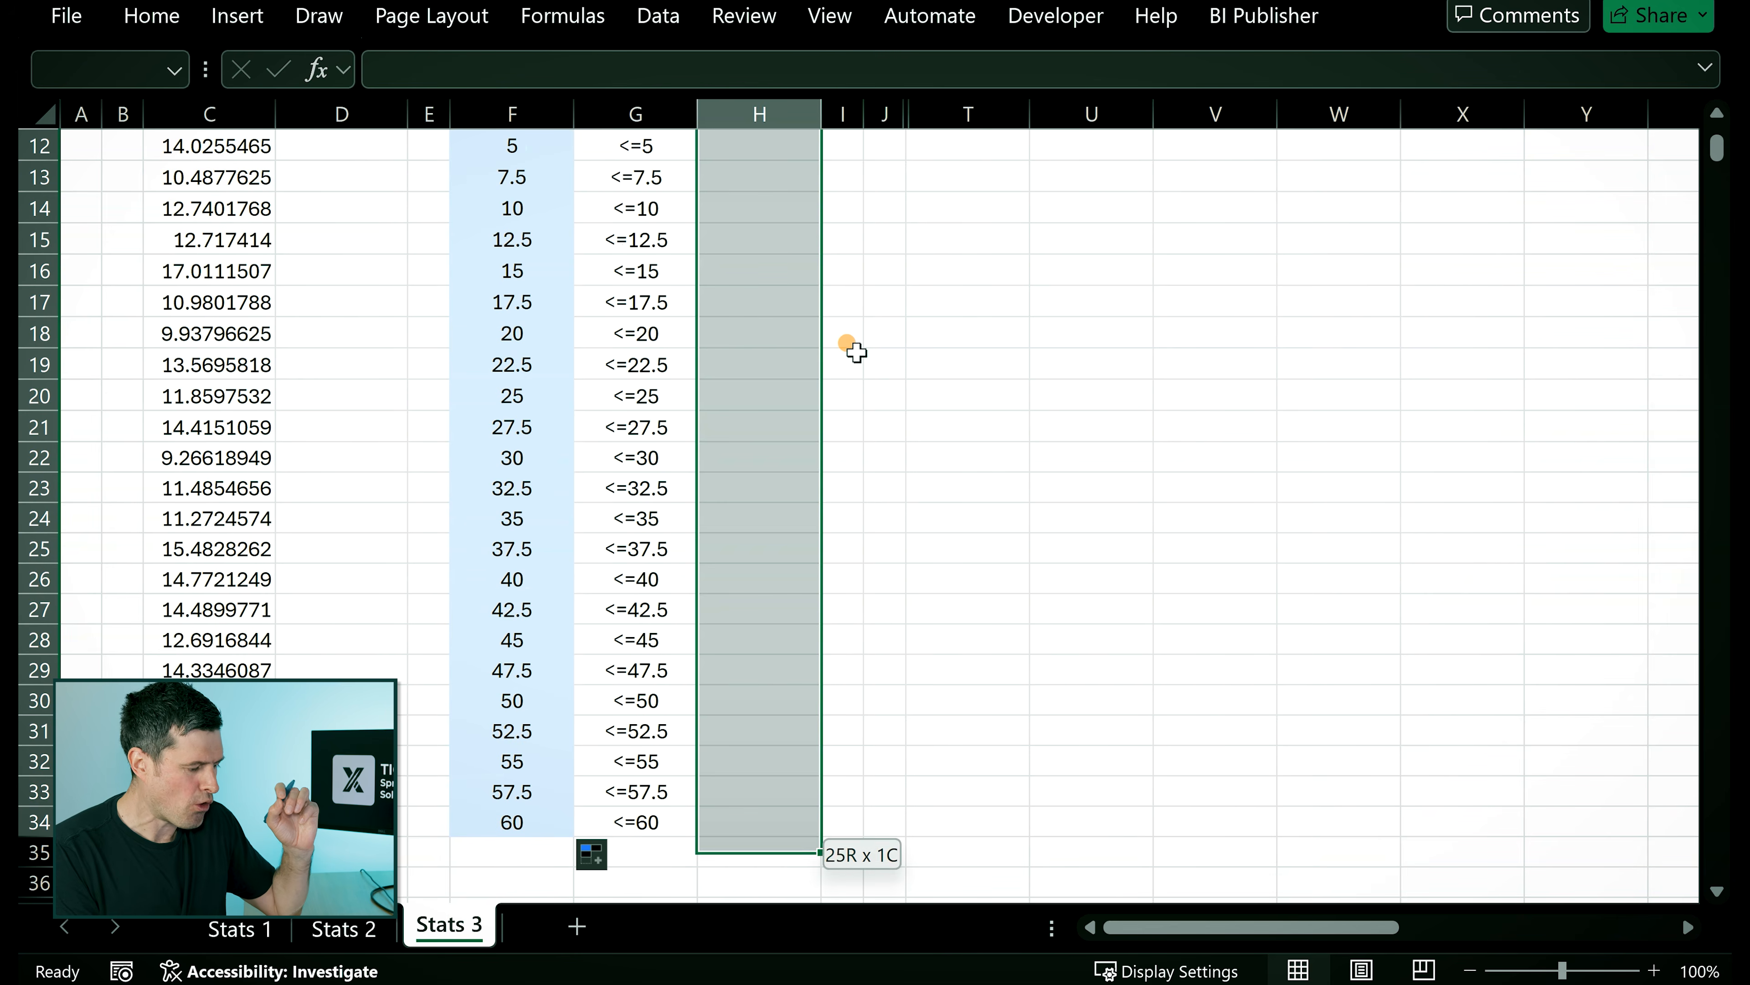
pyautogui.scroll(4, 855, 352)
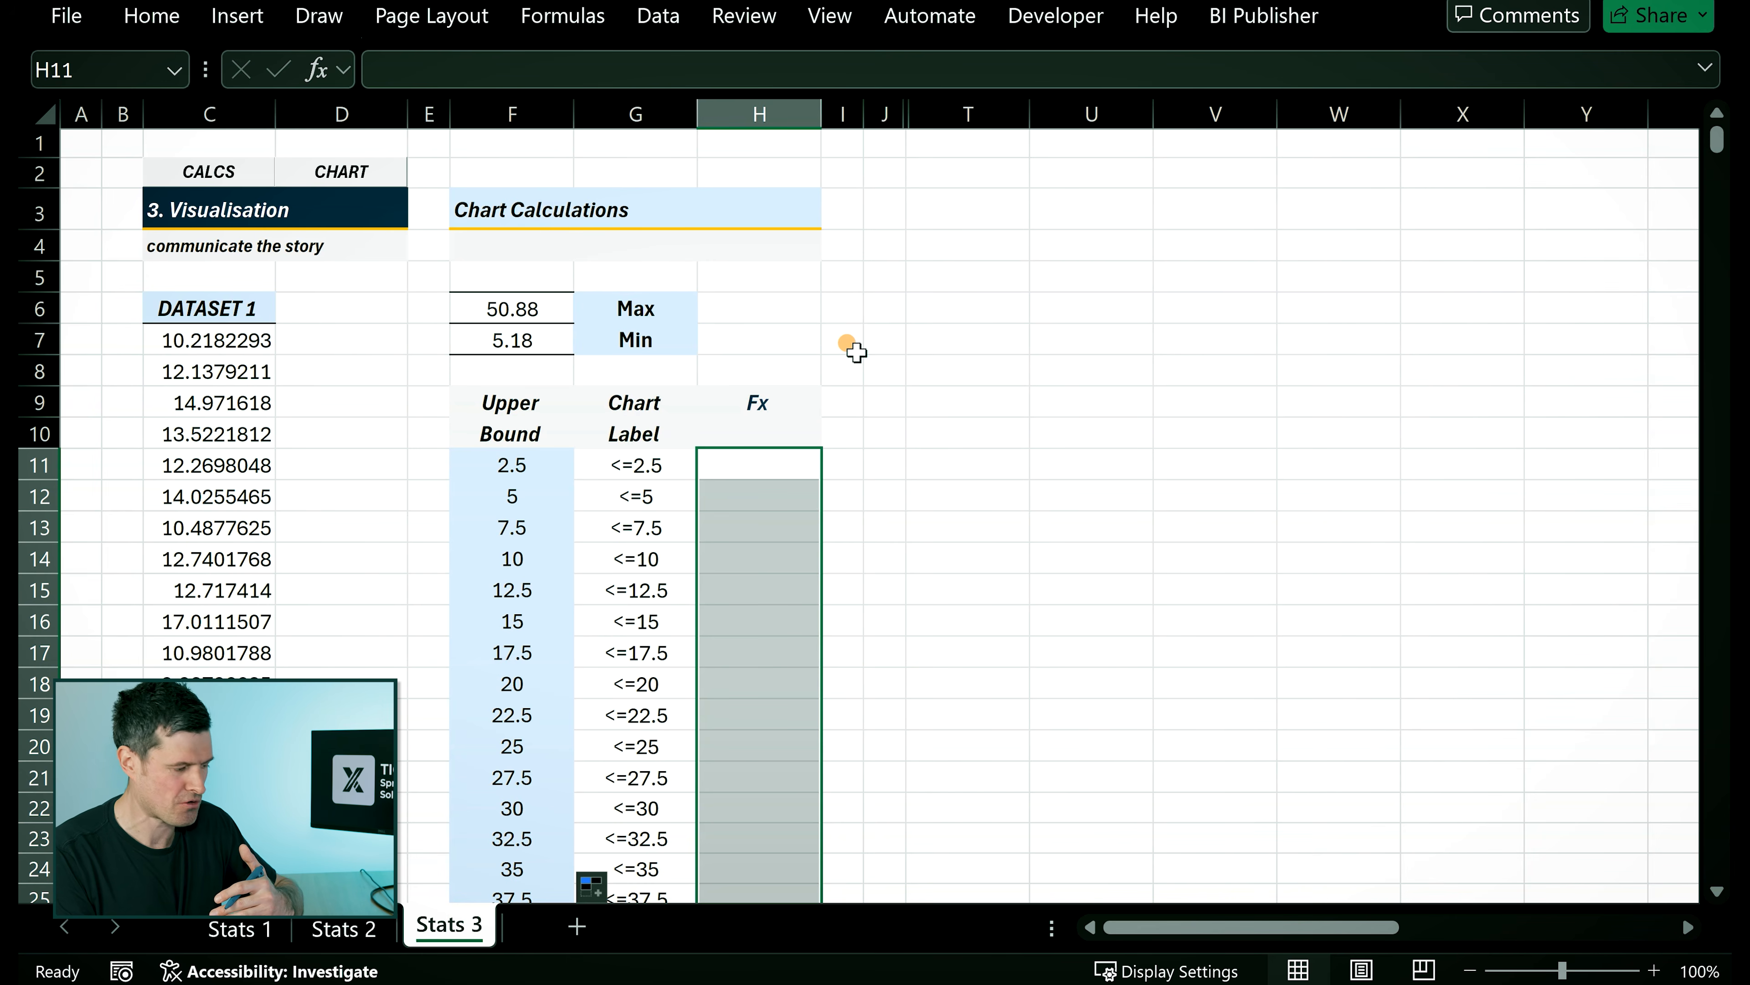
pyautogui.scroll(-4, 855, 352)
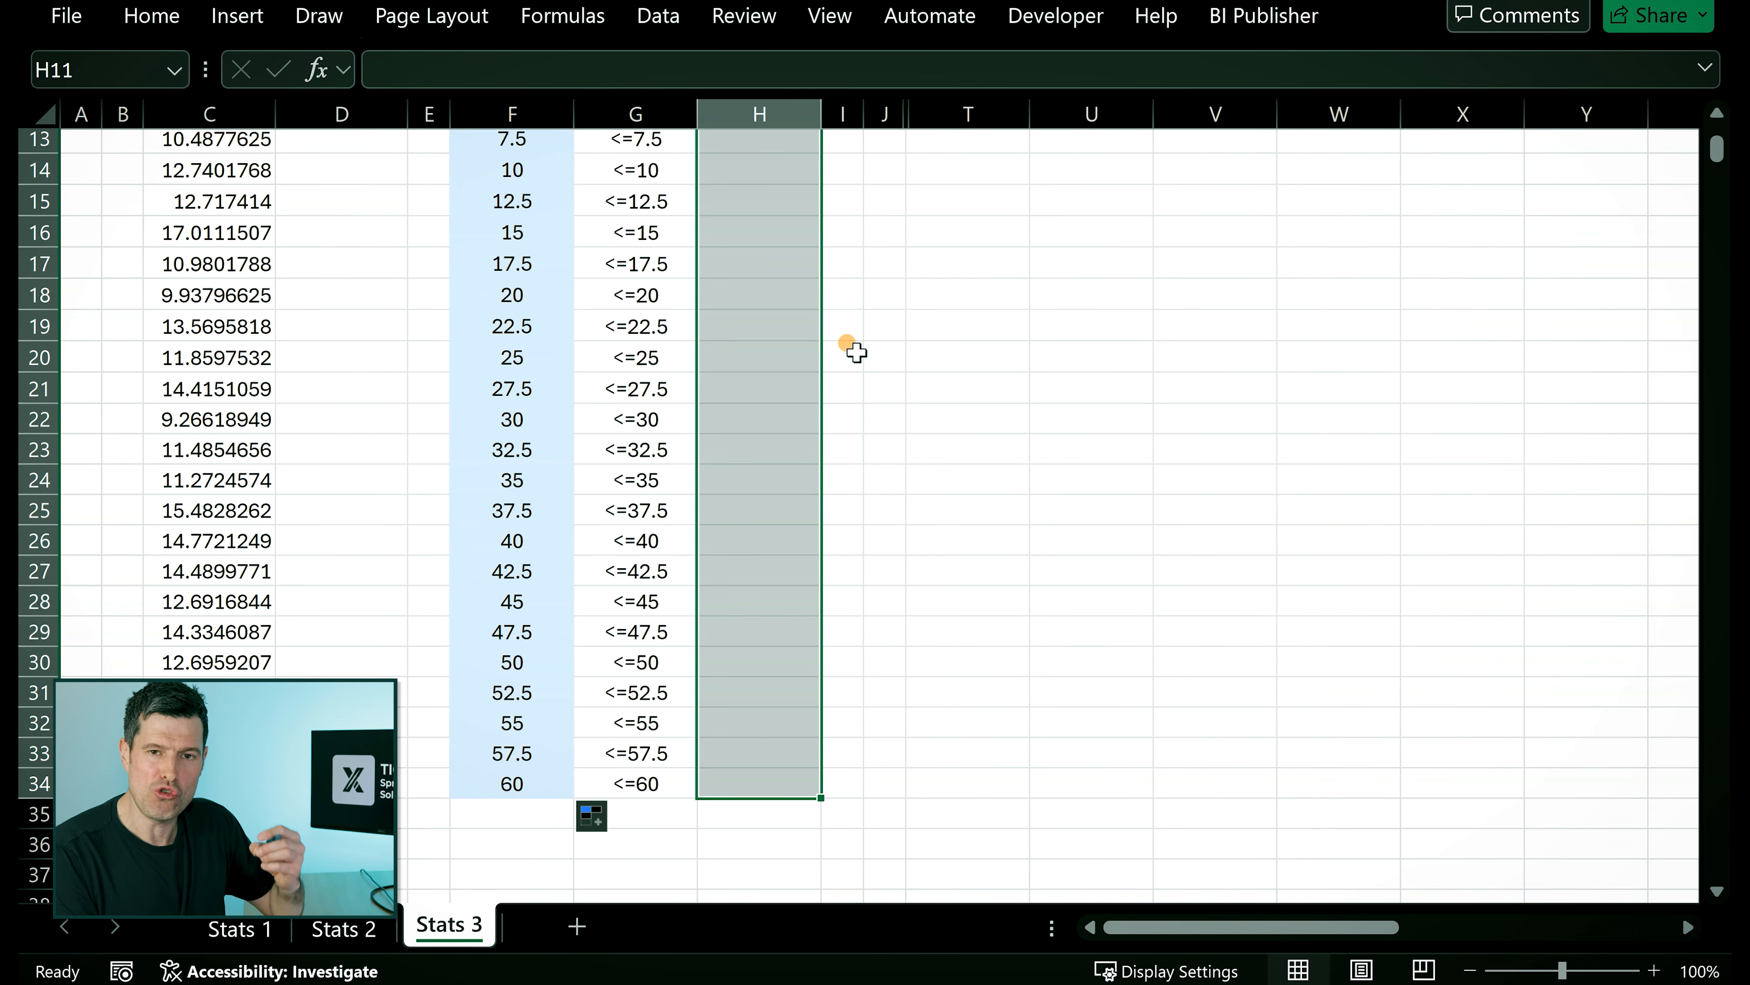
pyautogui.scroll(4, 855, 352)
pyautogui.write('=')
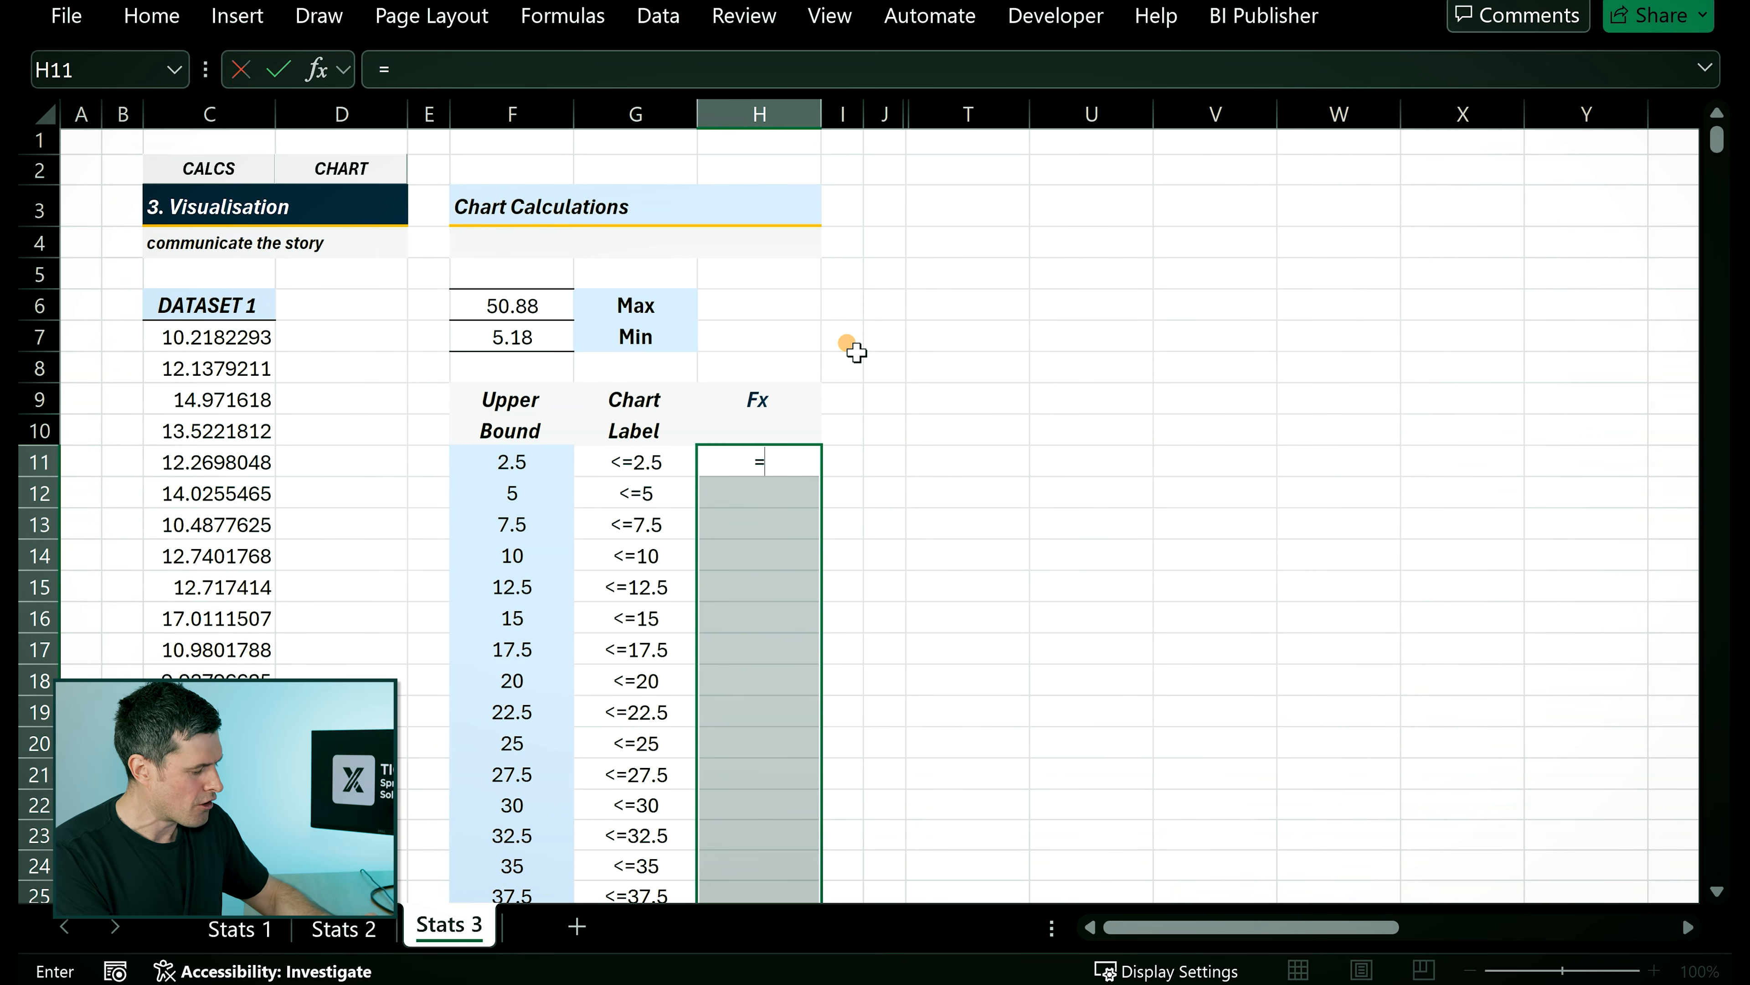
pyautogui.write('fre')
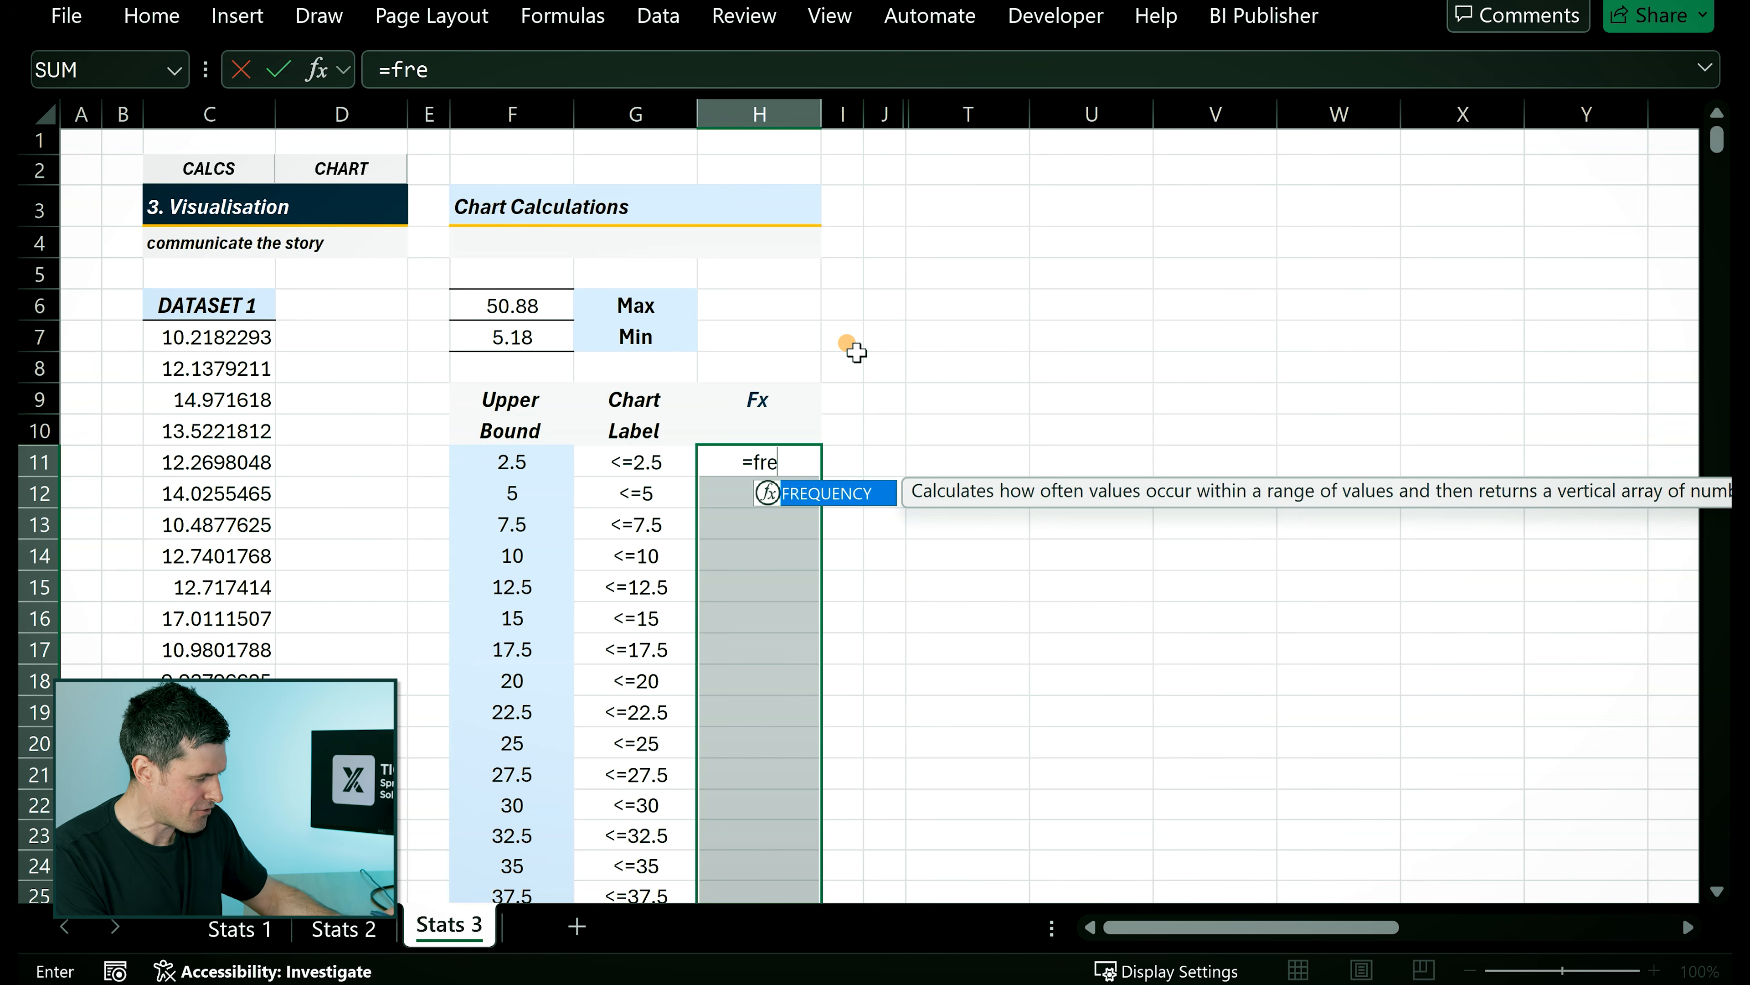
pyautogui.press('Tab')
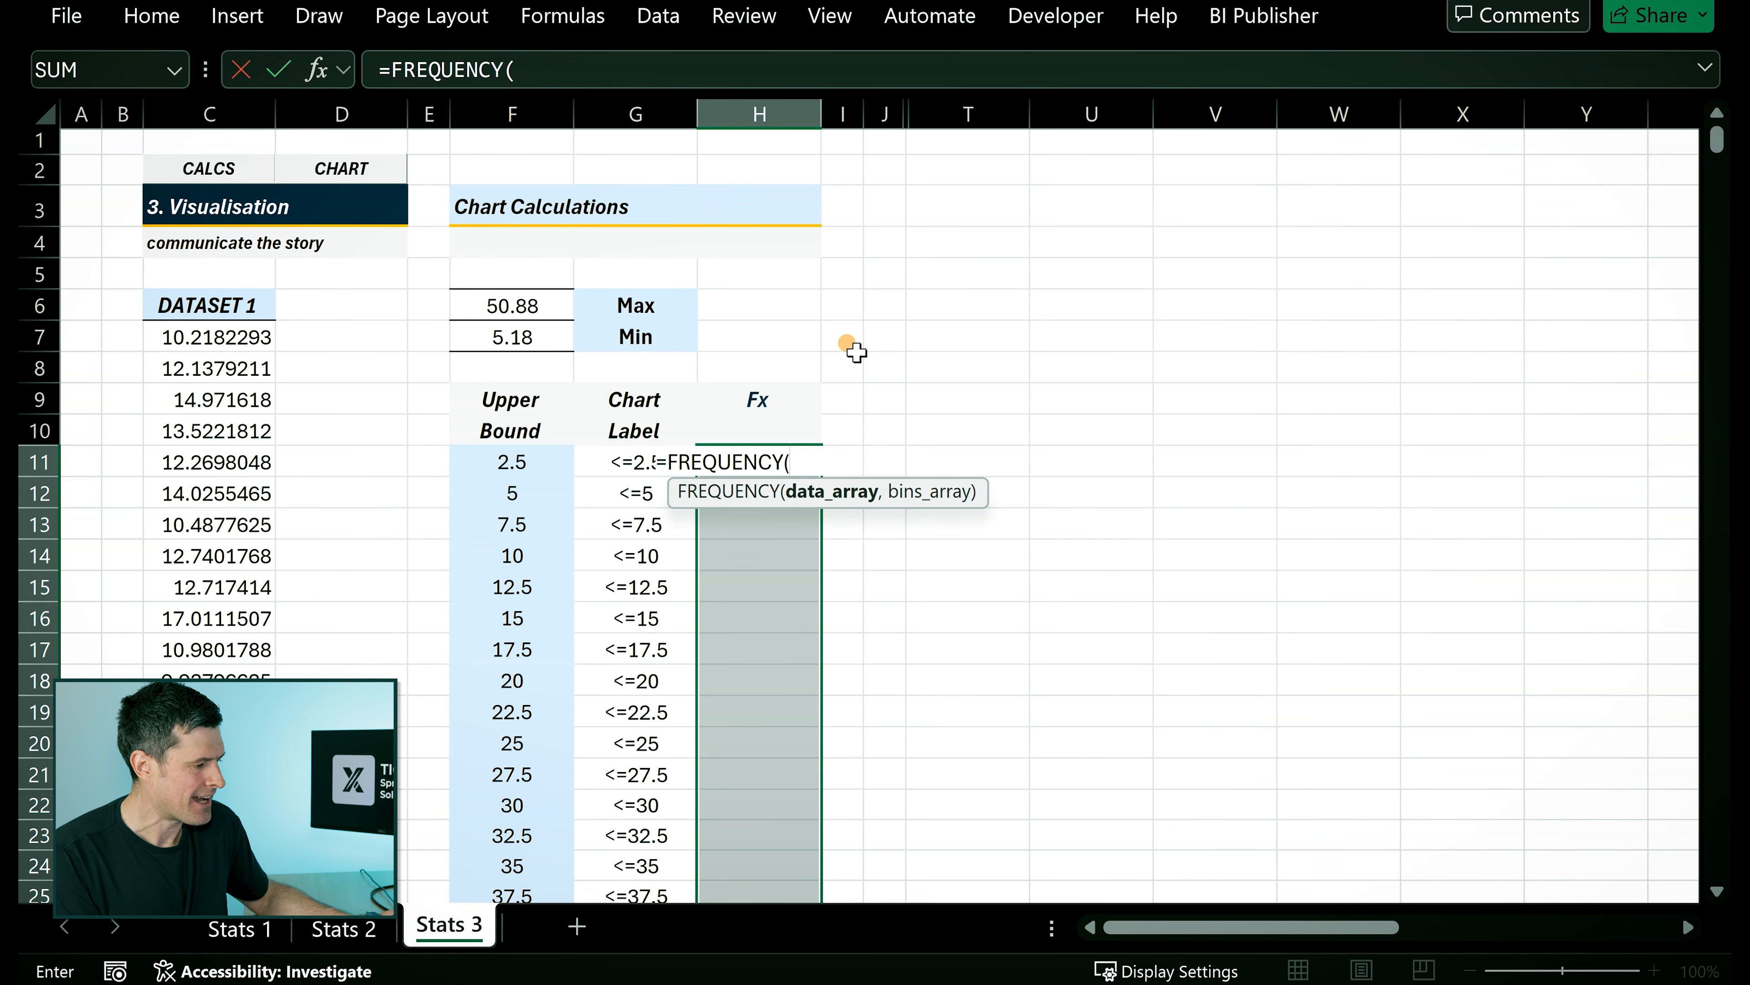
pyautogui.click(227, 332)
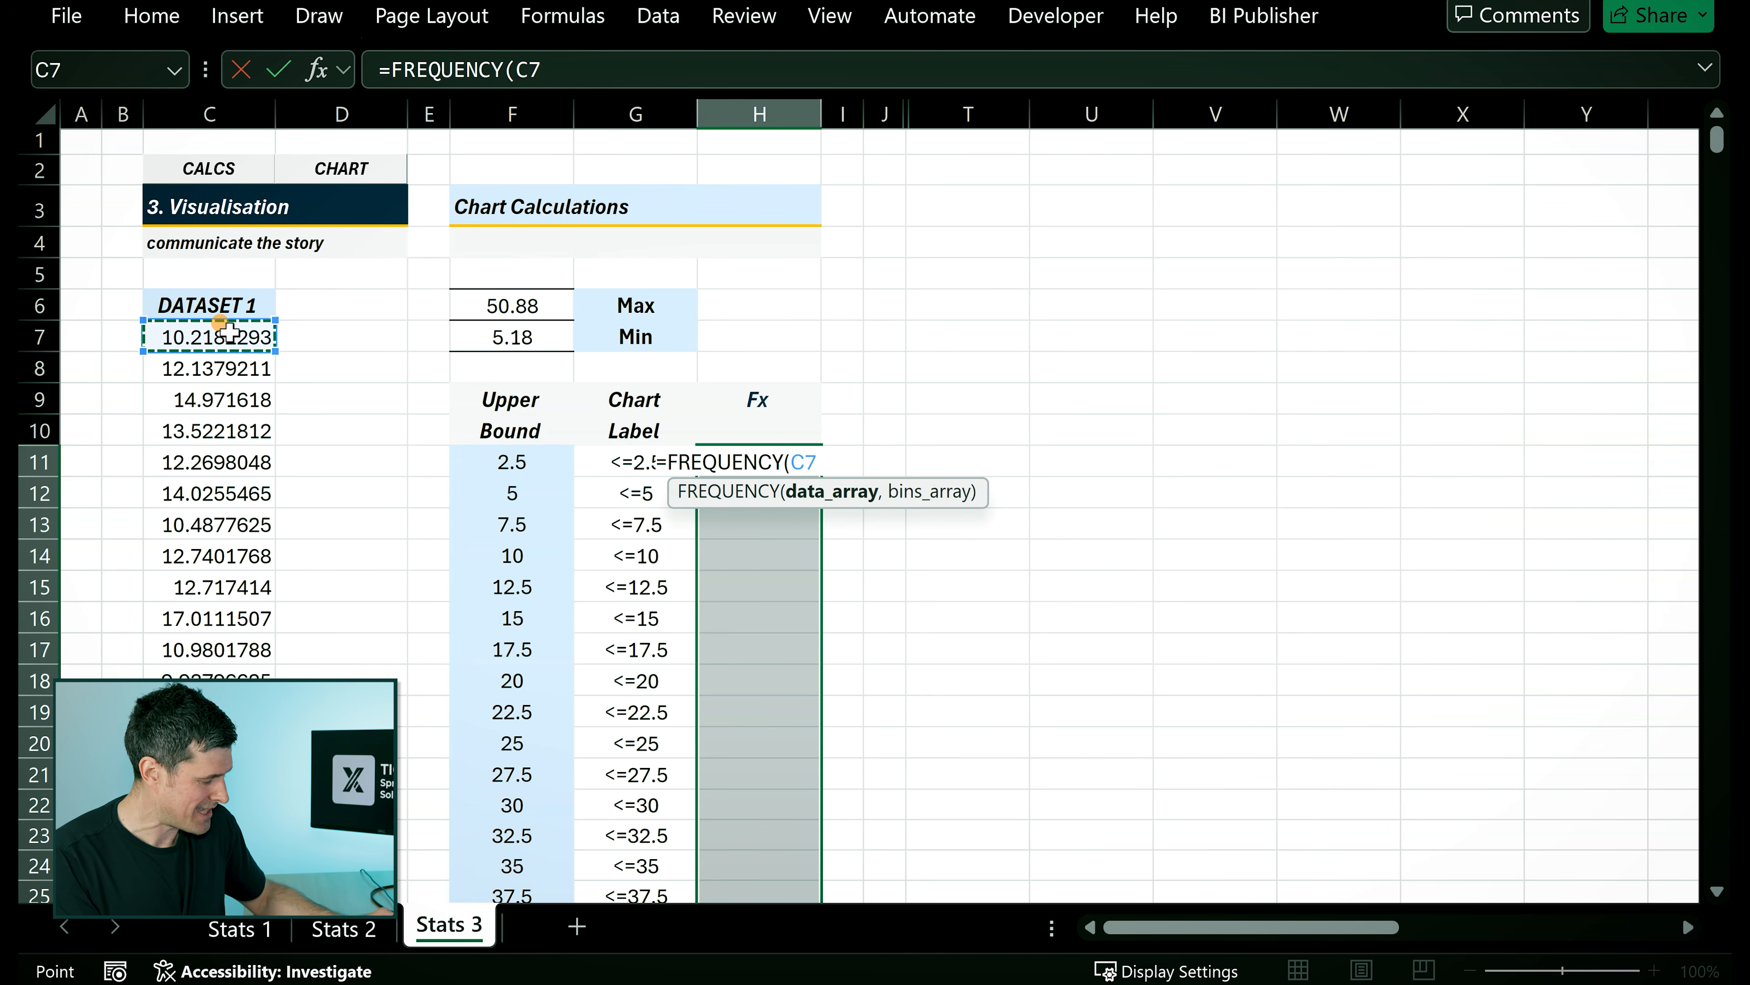
pyautogui.hotkey('ctrl', 'shift', 'Down')
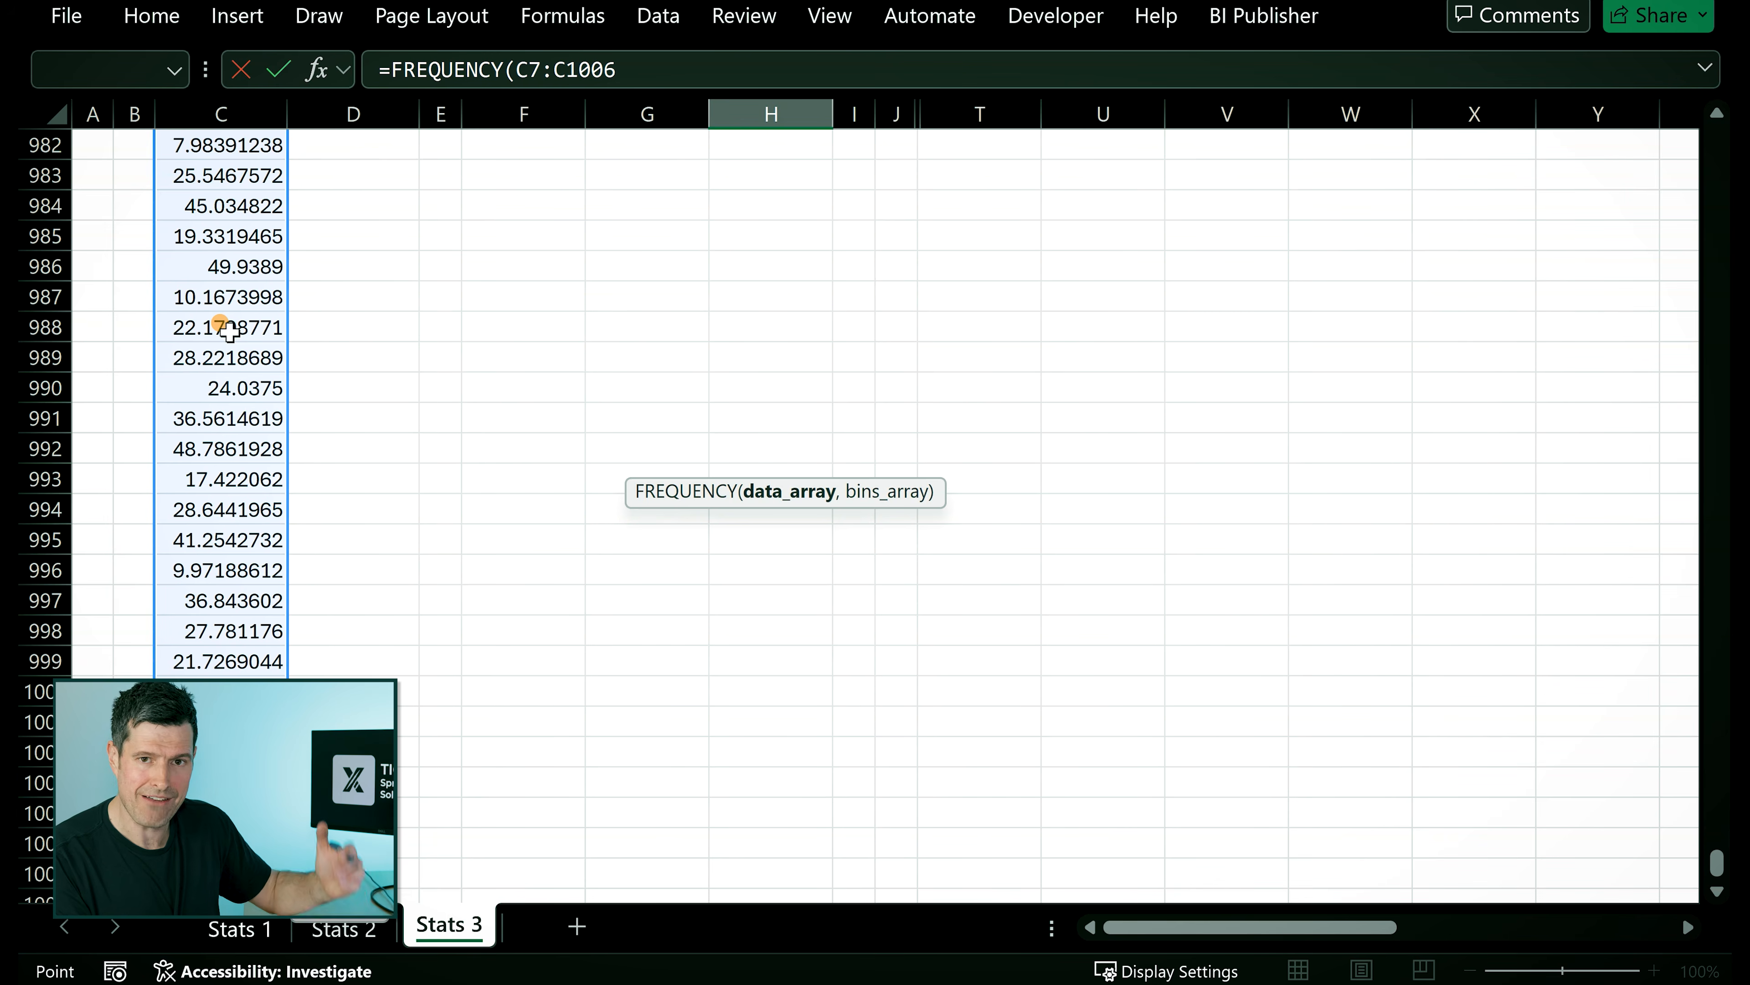
pyautogui.press('F4')
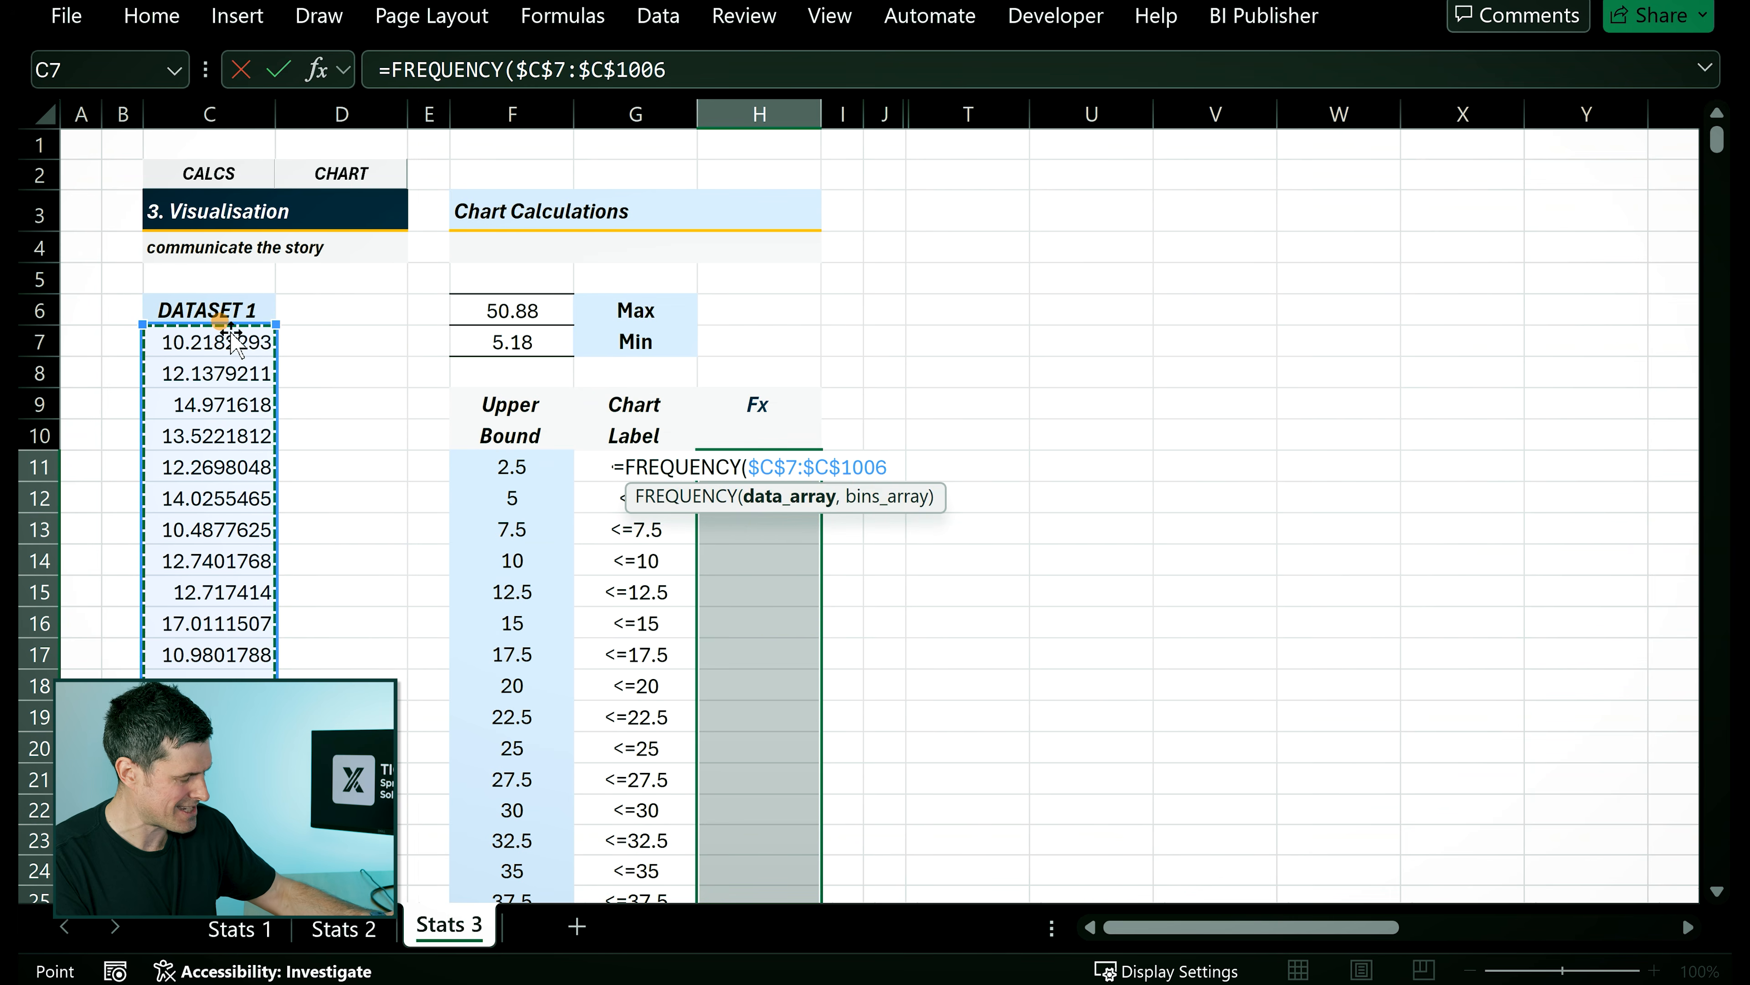
pyautogui.write(',')
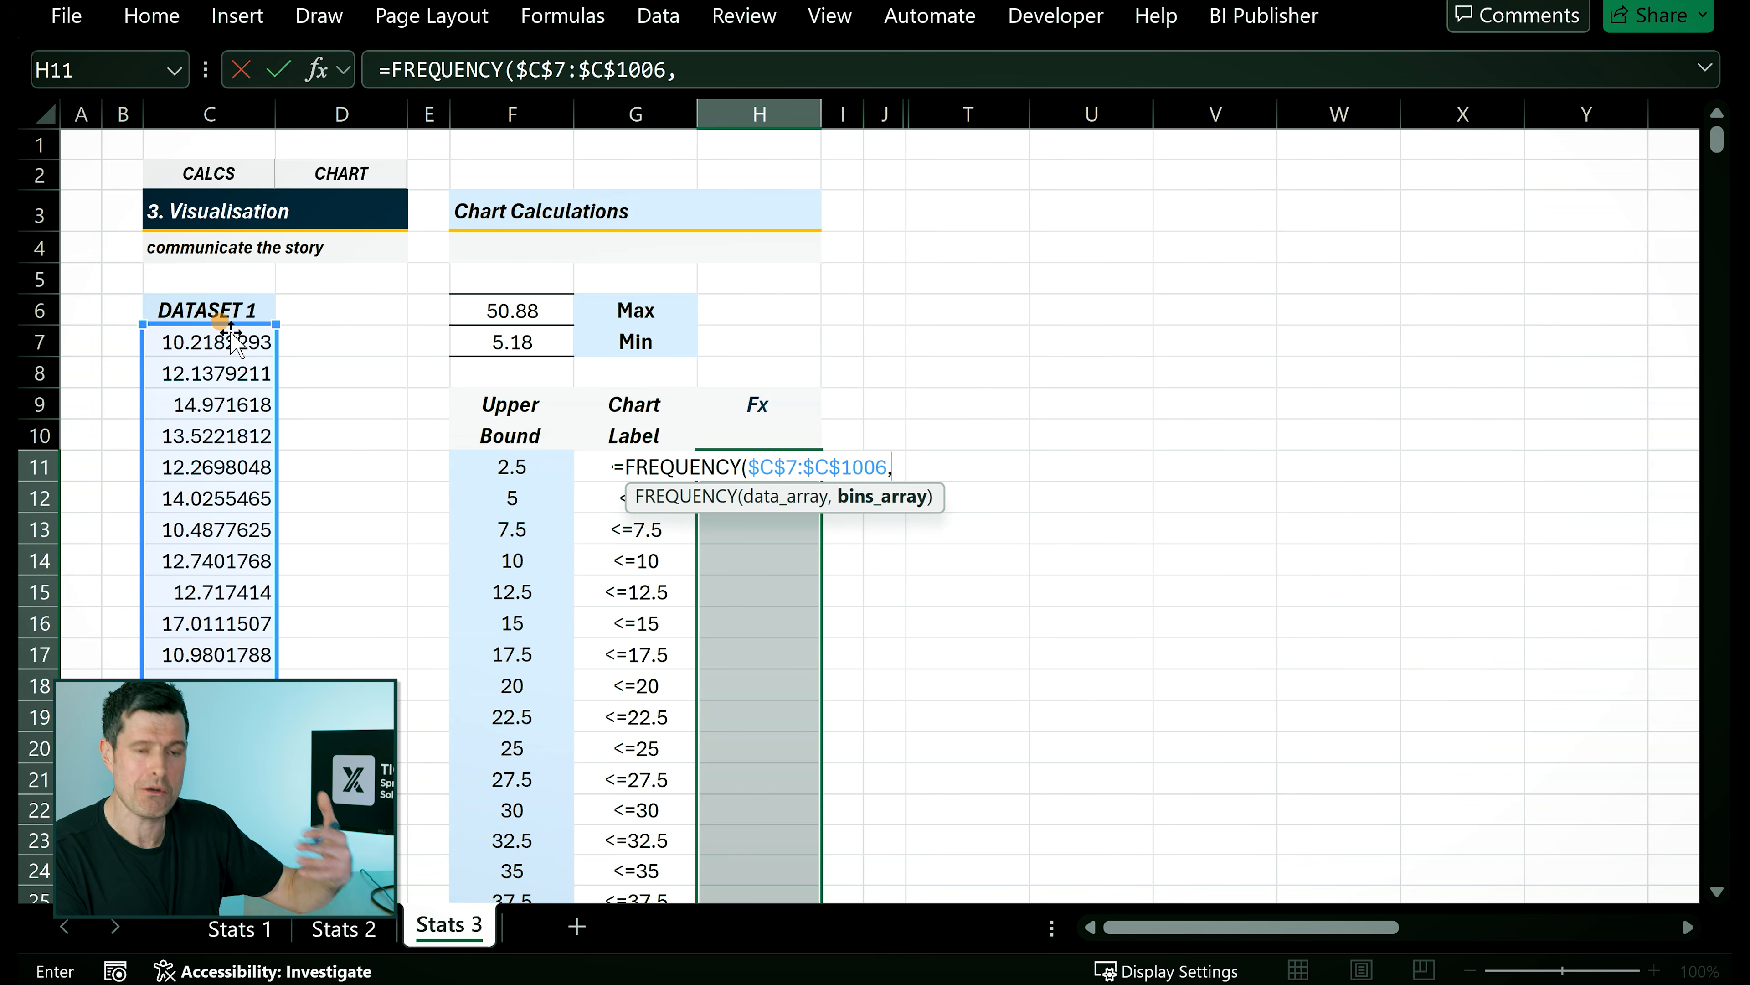
pyautogui.press('Left')
pyautogui.press('Left')
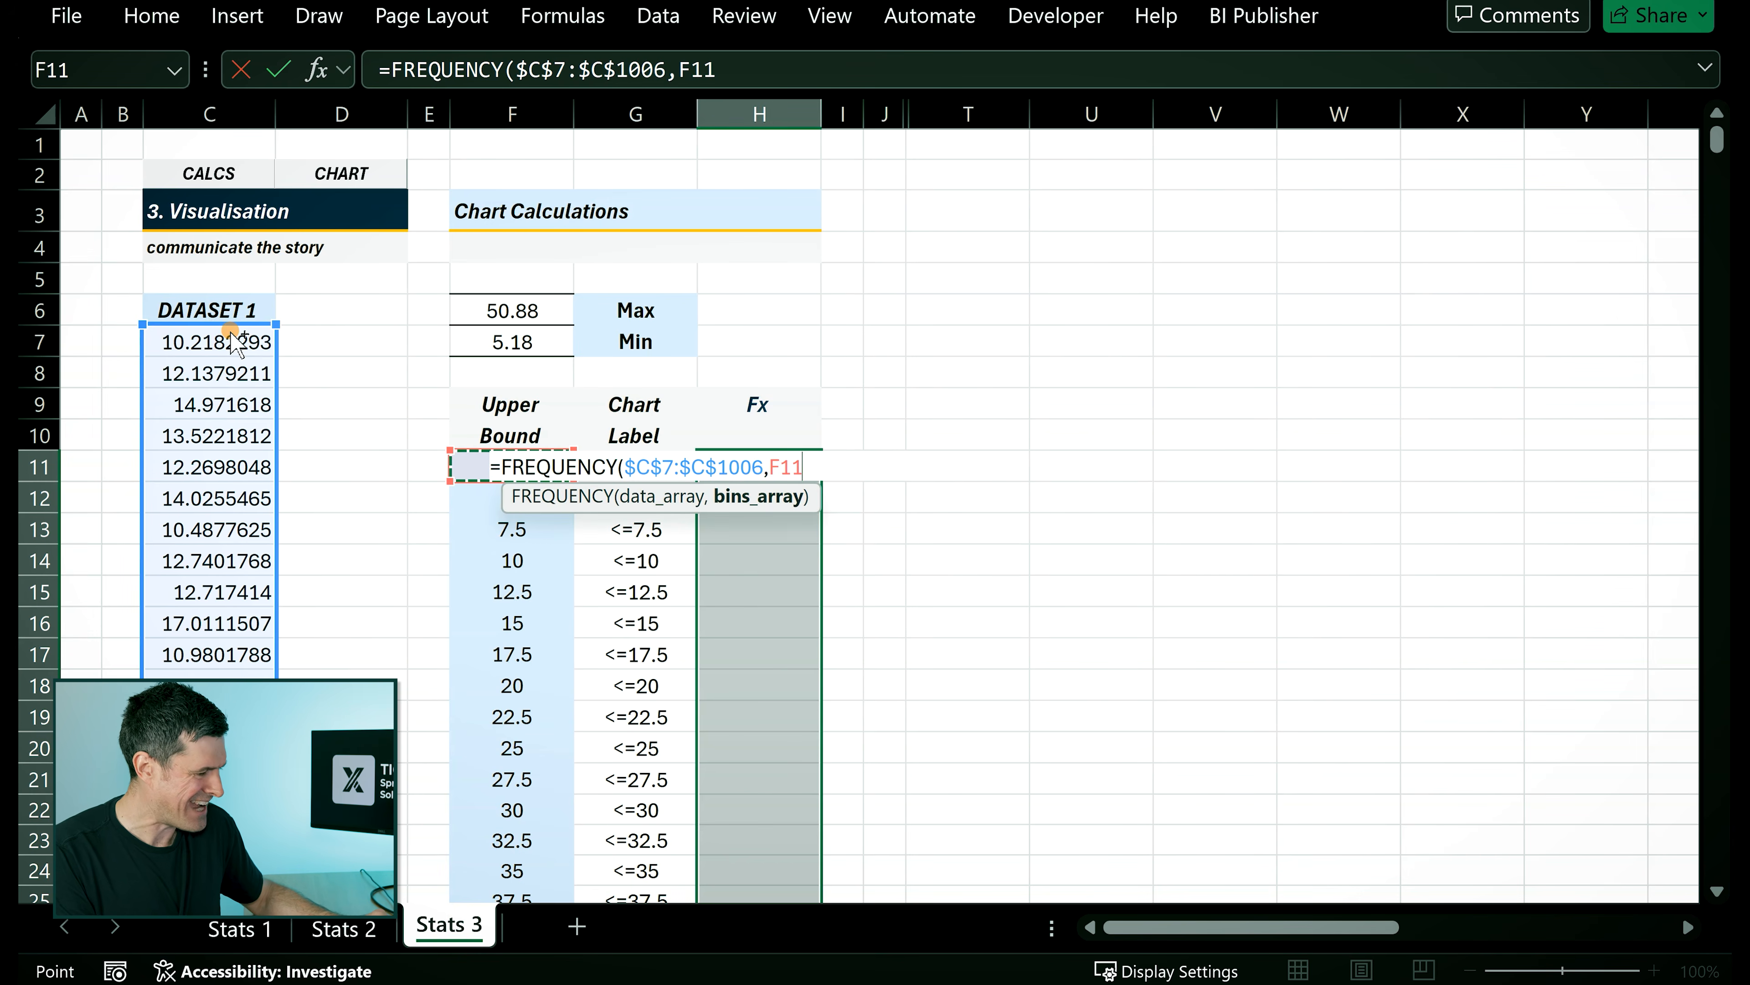
pyautogui.hotkey('ctrl', 'shift', 'Down')
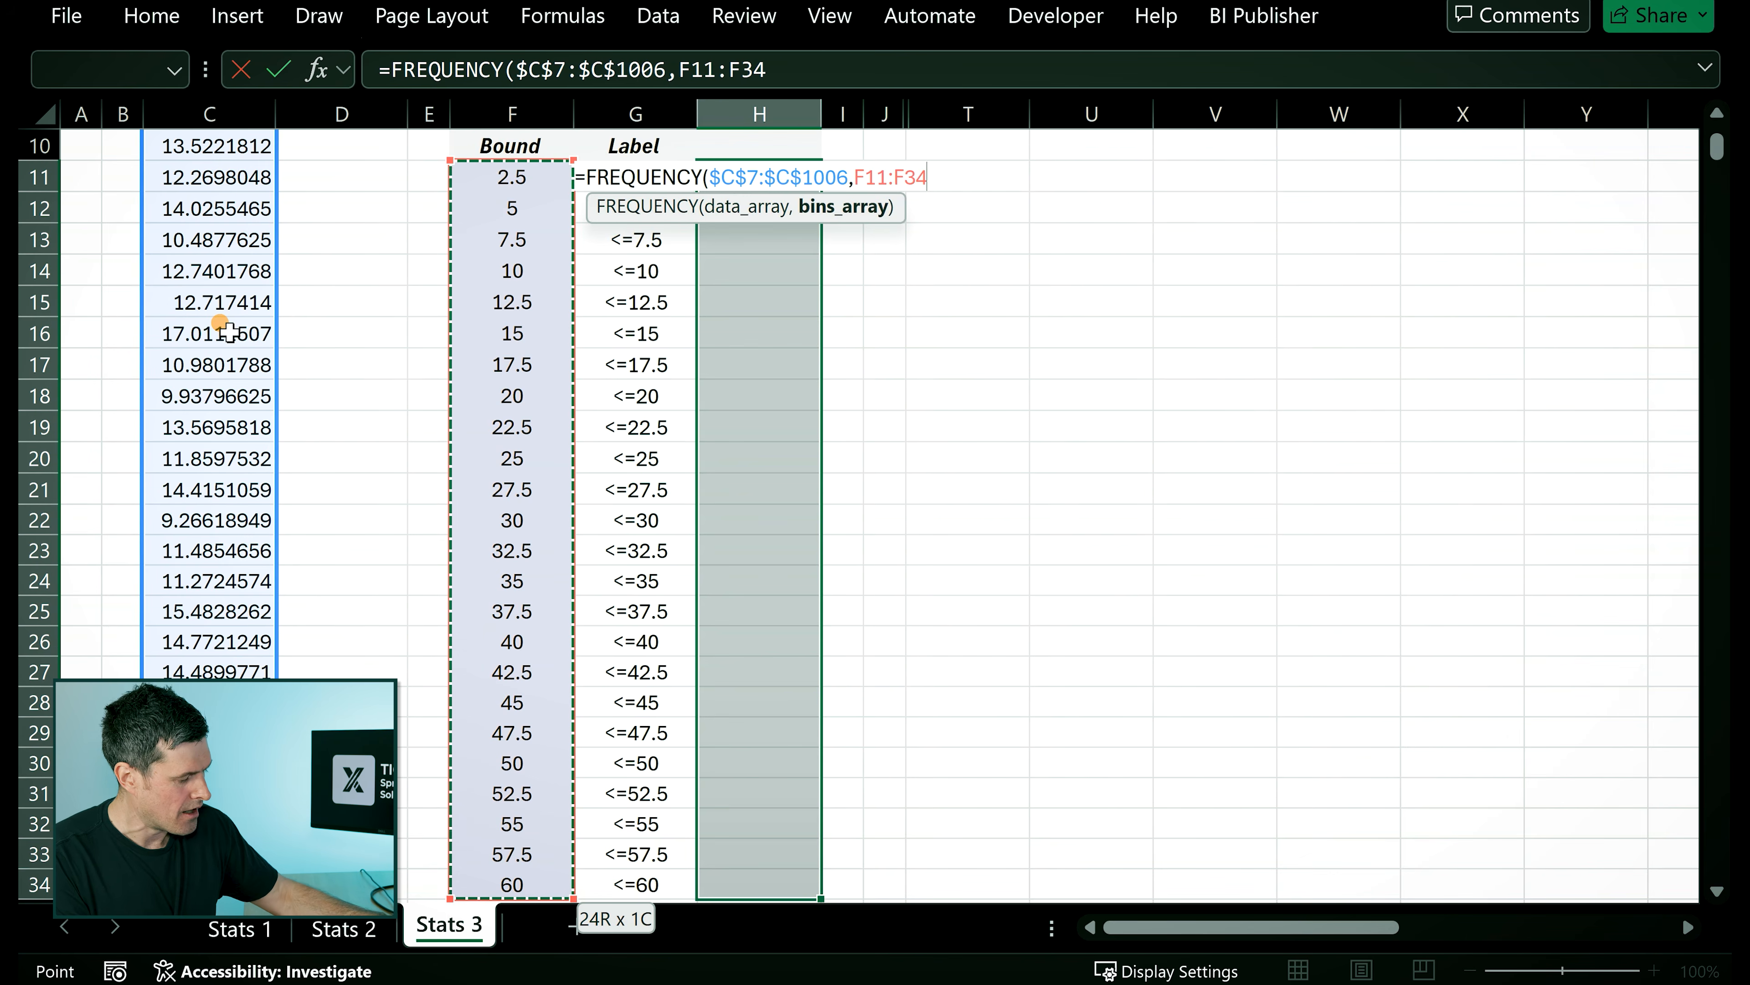
pyautogui.press('F4')
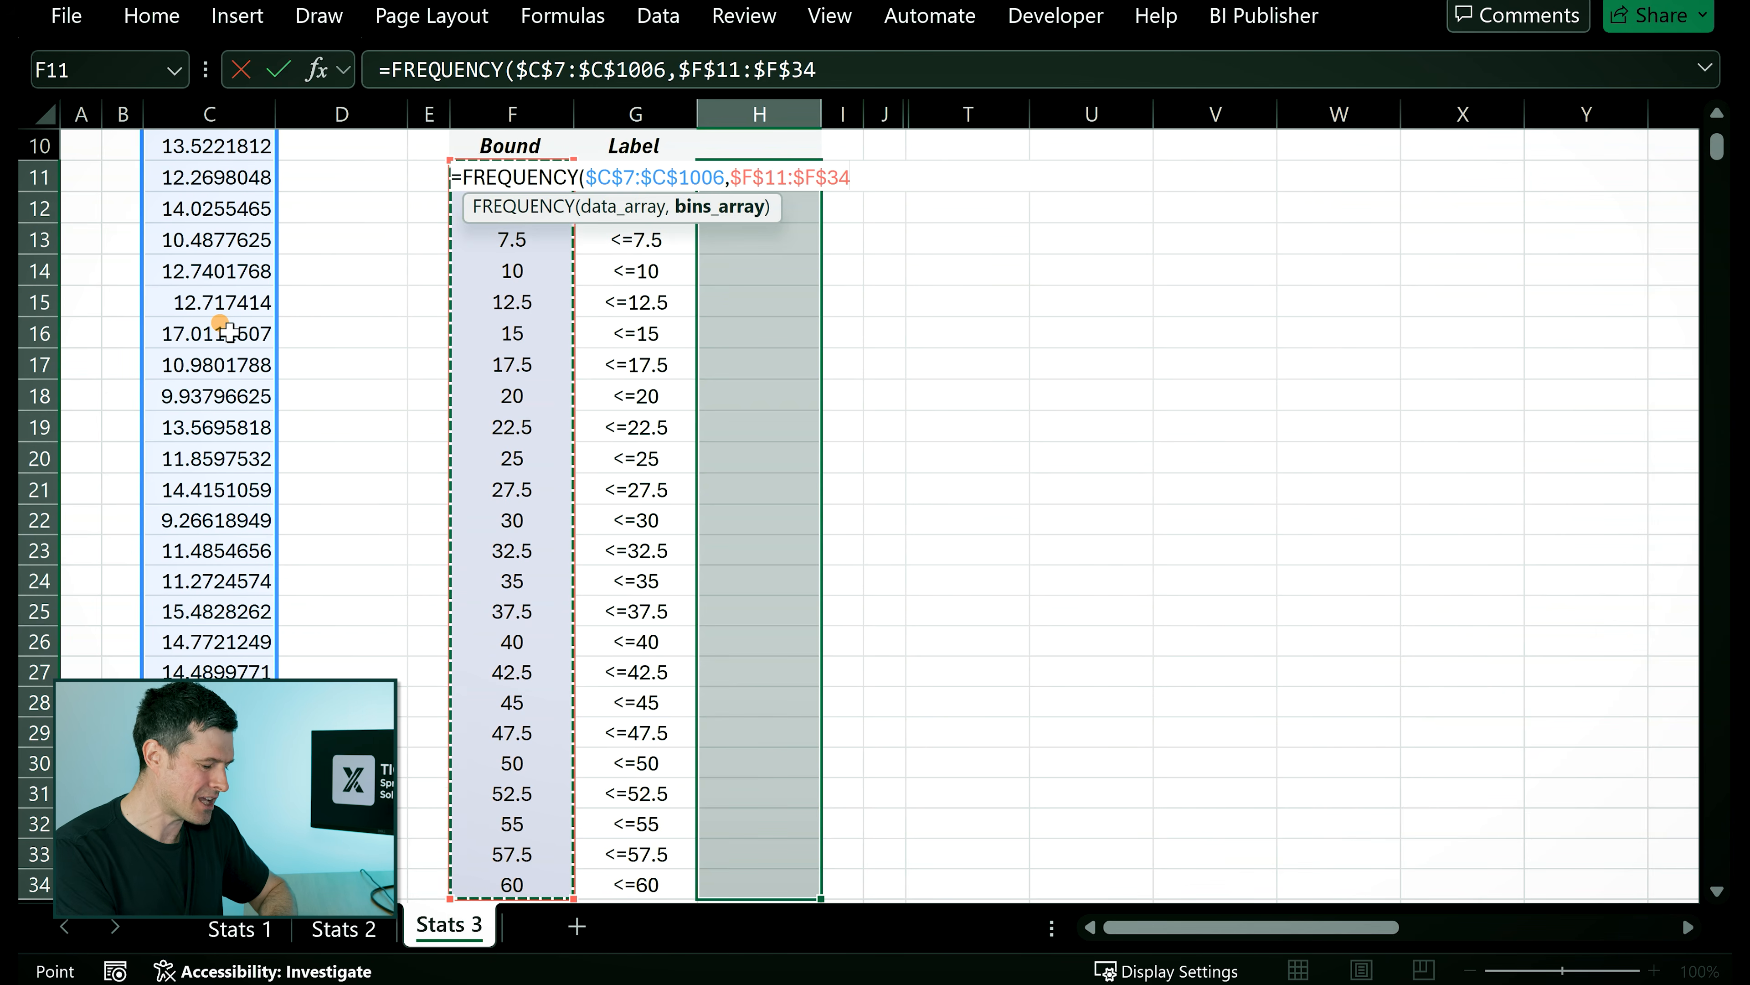
pyautogui.write(')')
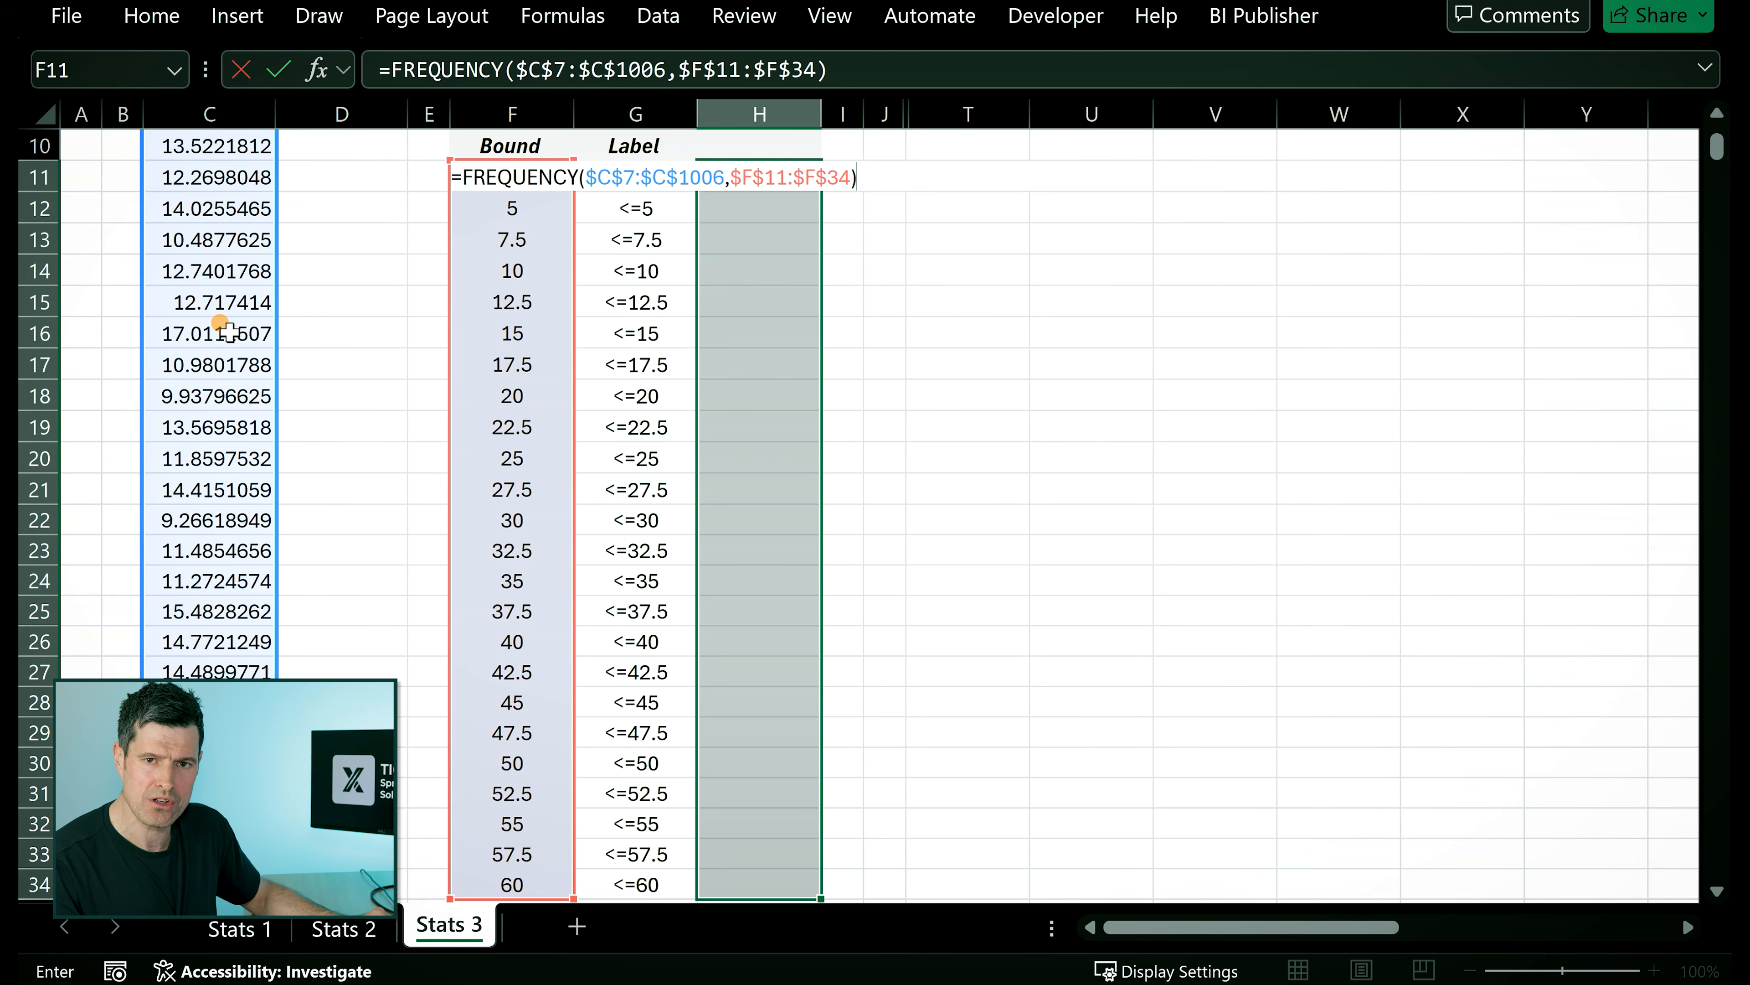
pyautogui.hotkey('ctrl', 'shift', 'Return')
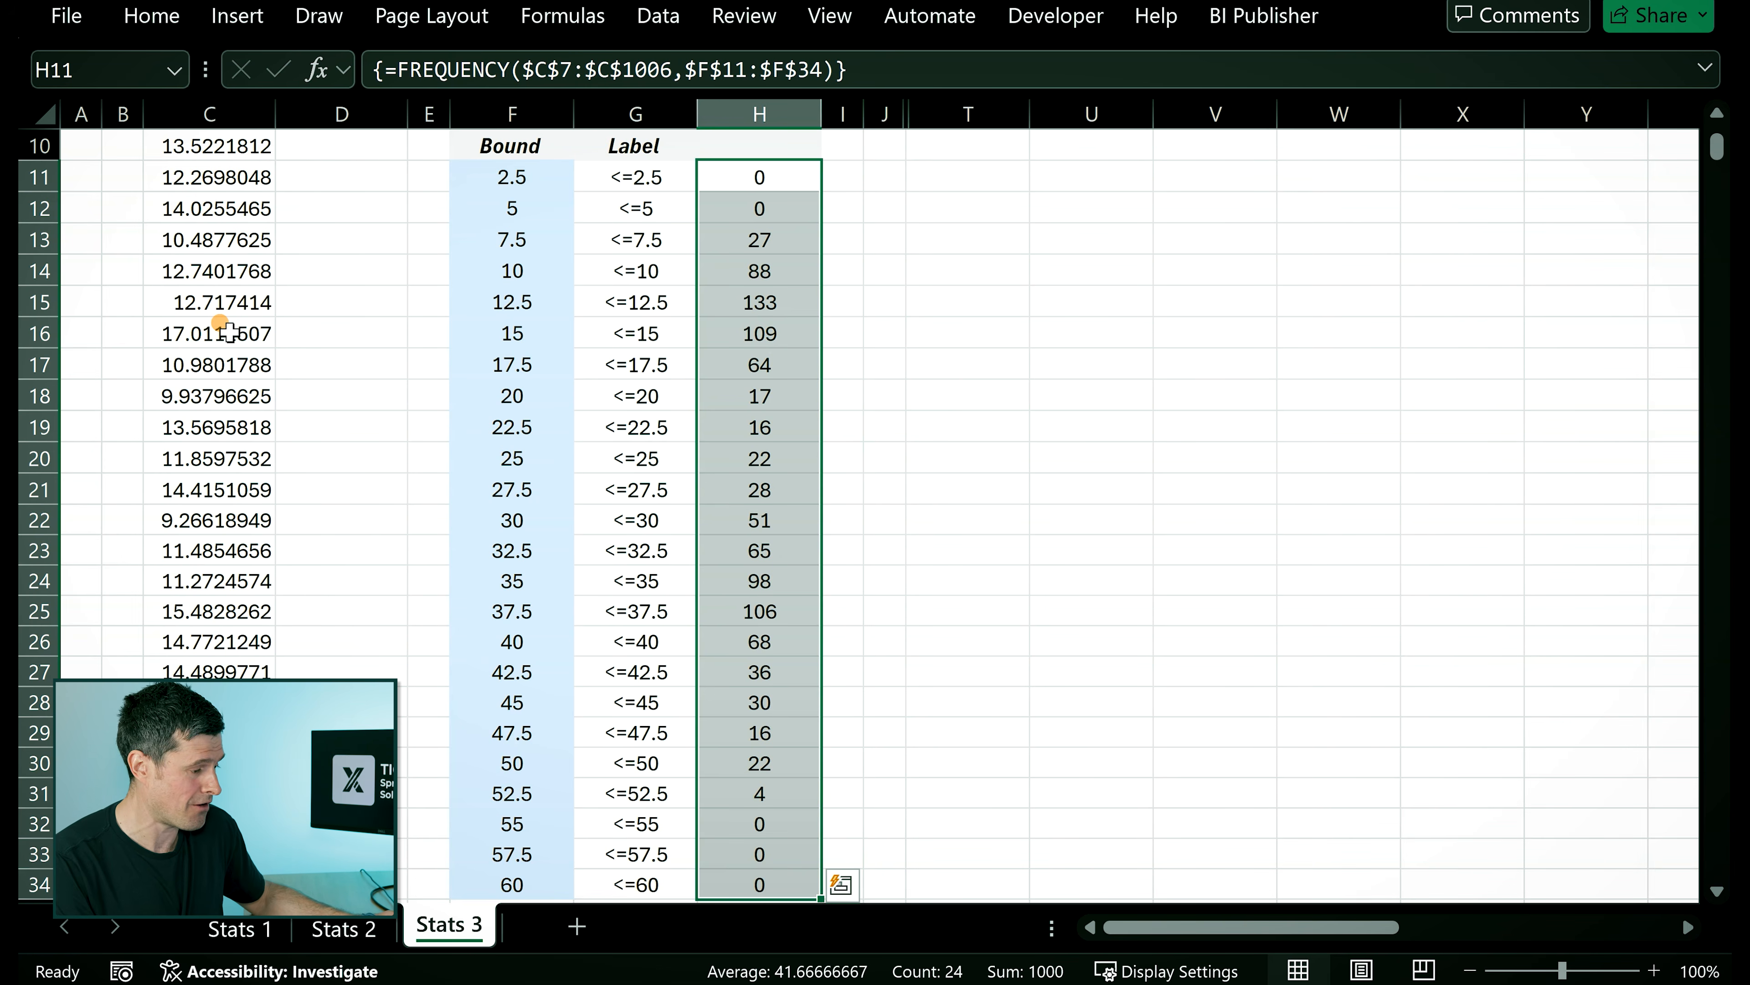
# Examine the frequency array formula and its counts in H11:H34 against the chart labels.
pyautogui.press('Up')
pyautogui.press('Up')
pyautogui.press('Up')
pyautogui.press('Up')
pyautogui.press('Up')
pyautogui.press('Up')
pyautogui.press('Up')
pyautogui.press('Up')
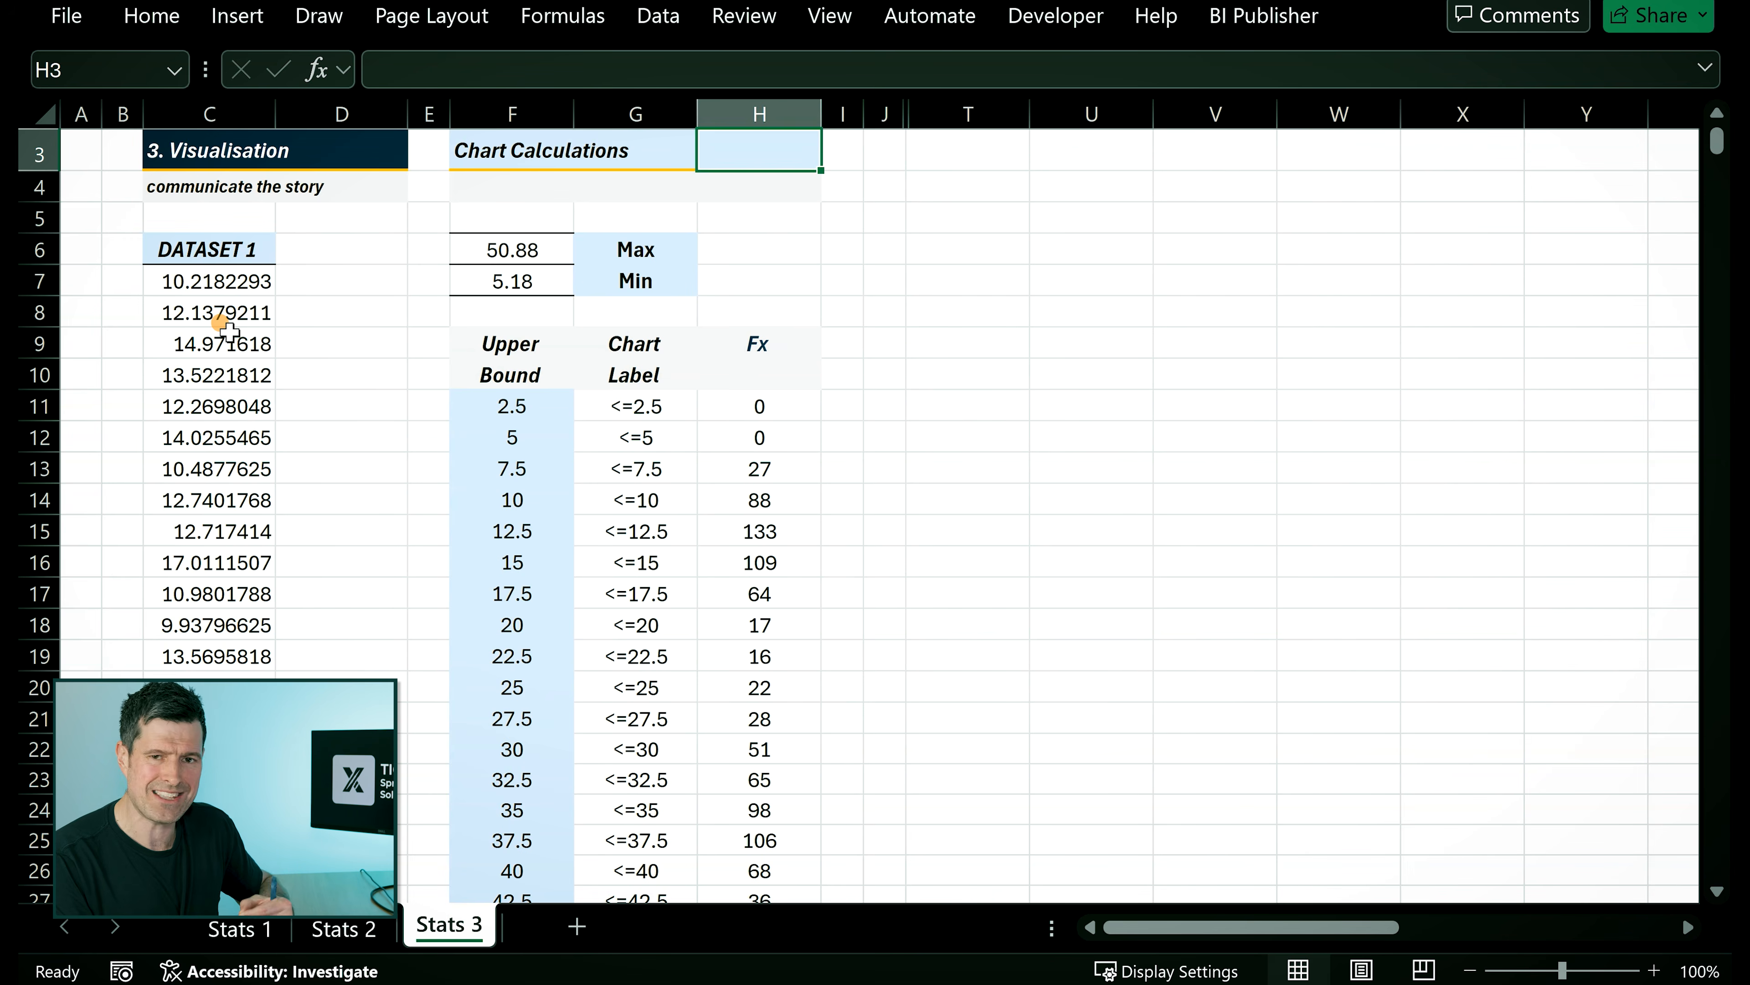
pyautogui.press('Down')
pyautogui.press('Down')
pyautogui.press('Down')
pyautogui.press('Down')
pyautogui.press('Down')
pyautogui.press('Down')
pyautogui.press('Down')
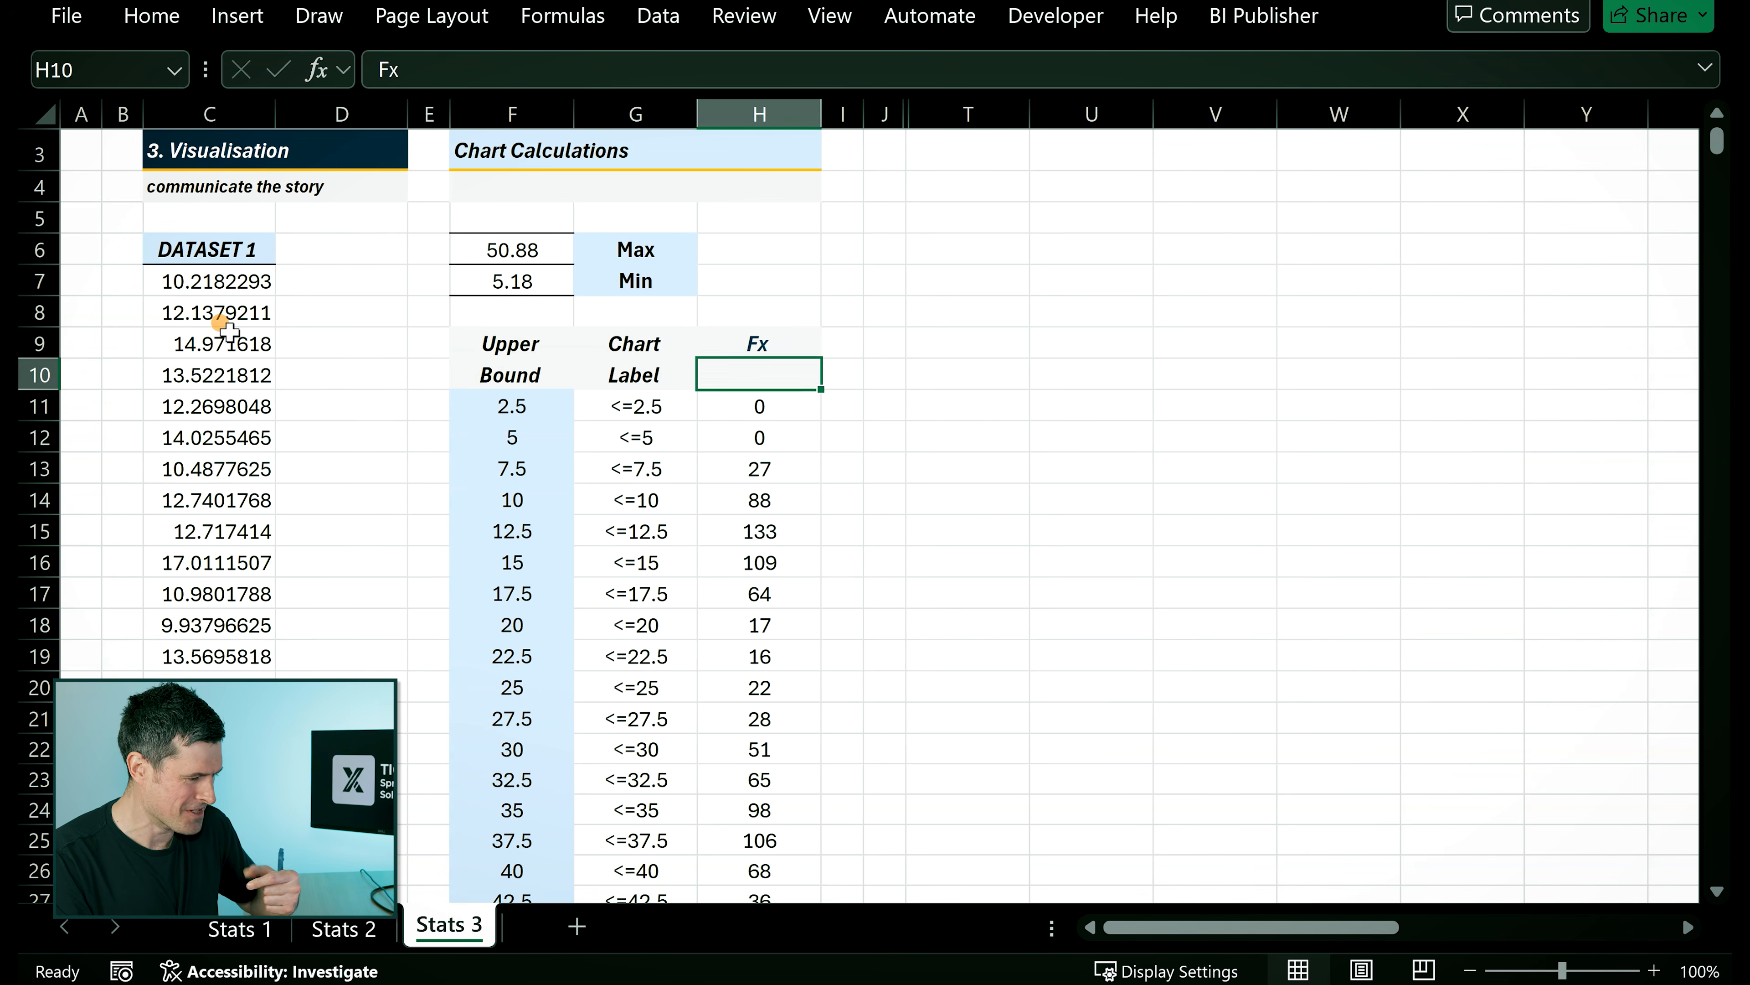
pyautogui.press('Down')
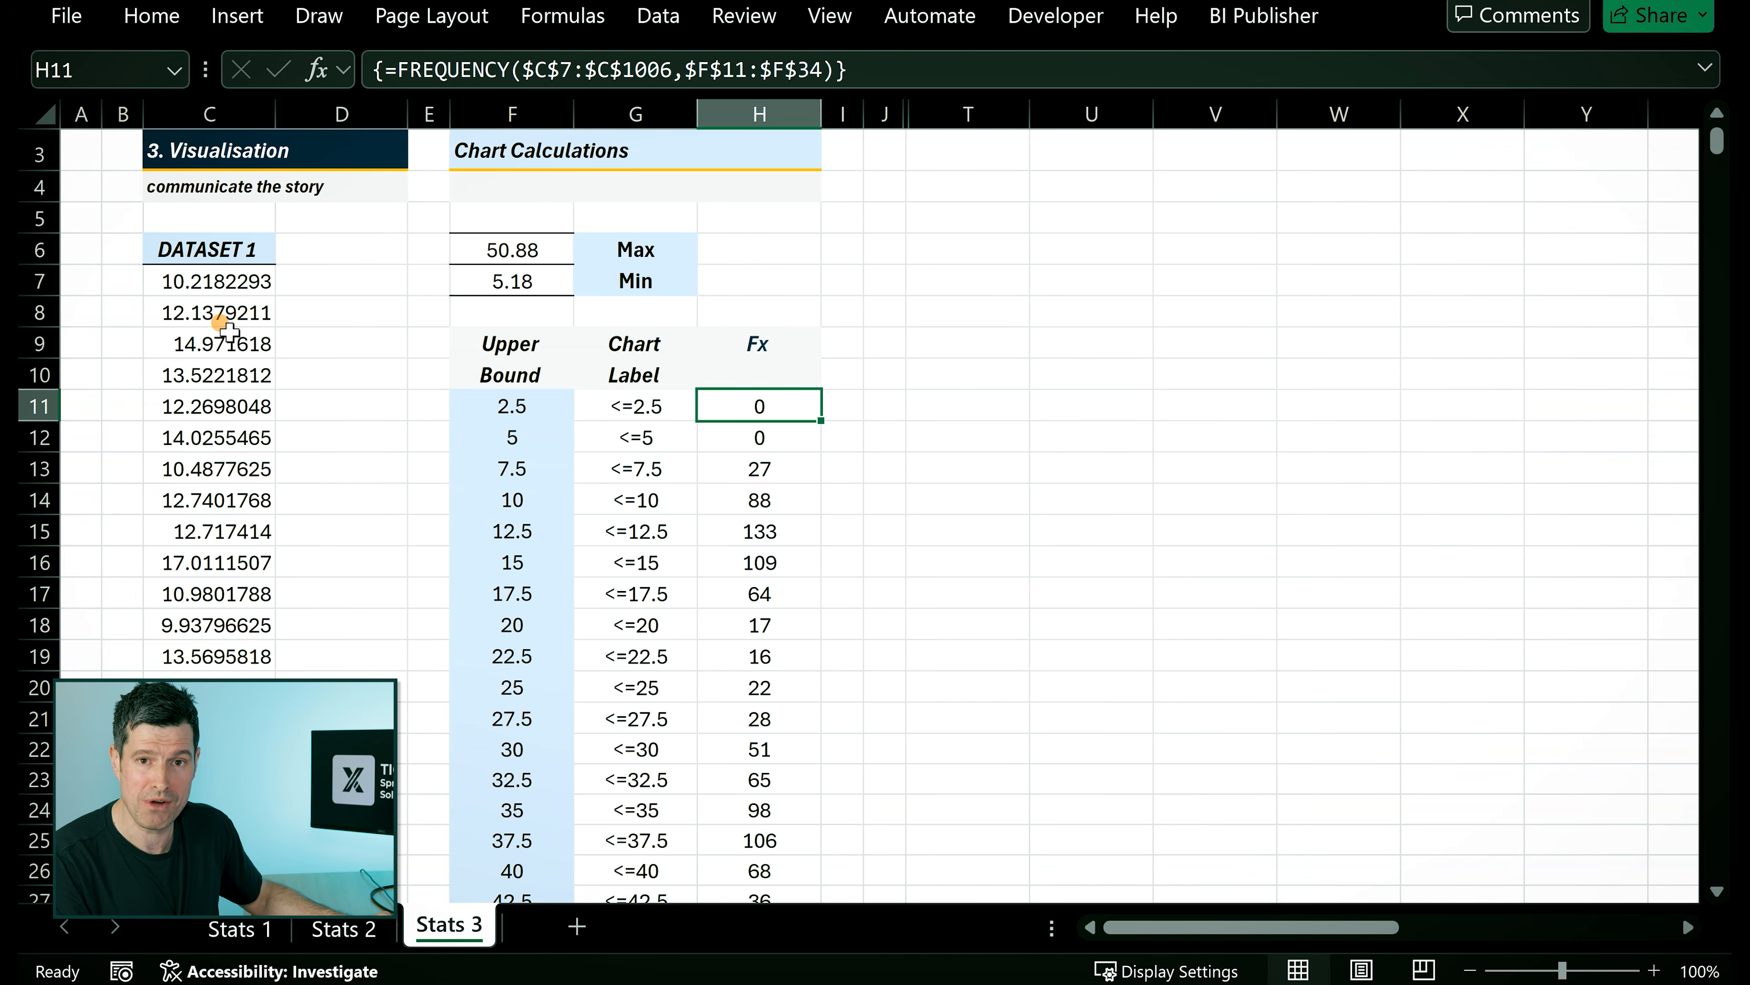
pyautogui.hotkey('ctrl', 'shift', 'Down')
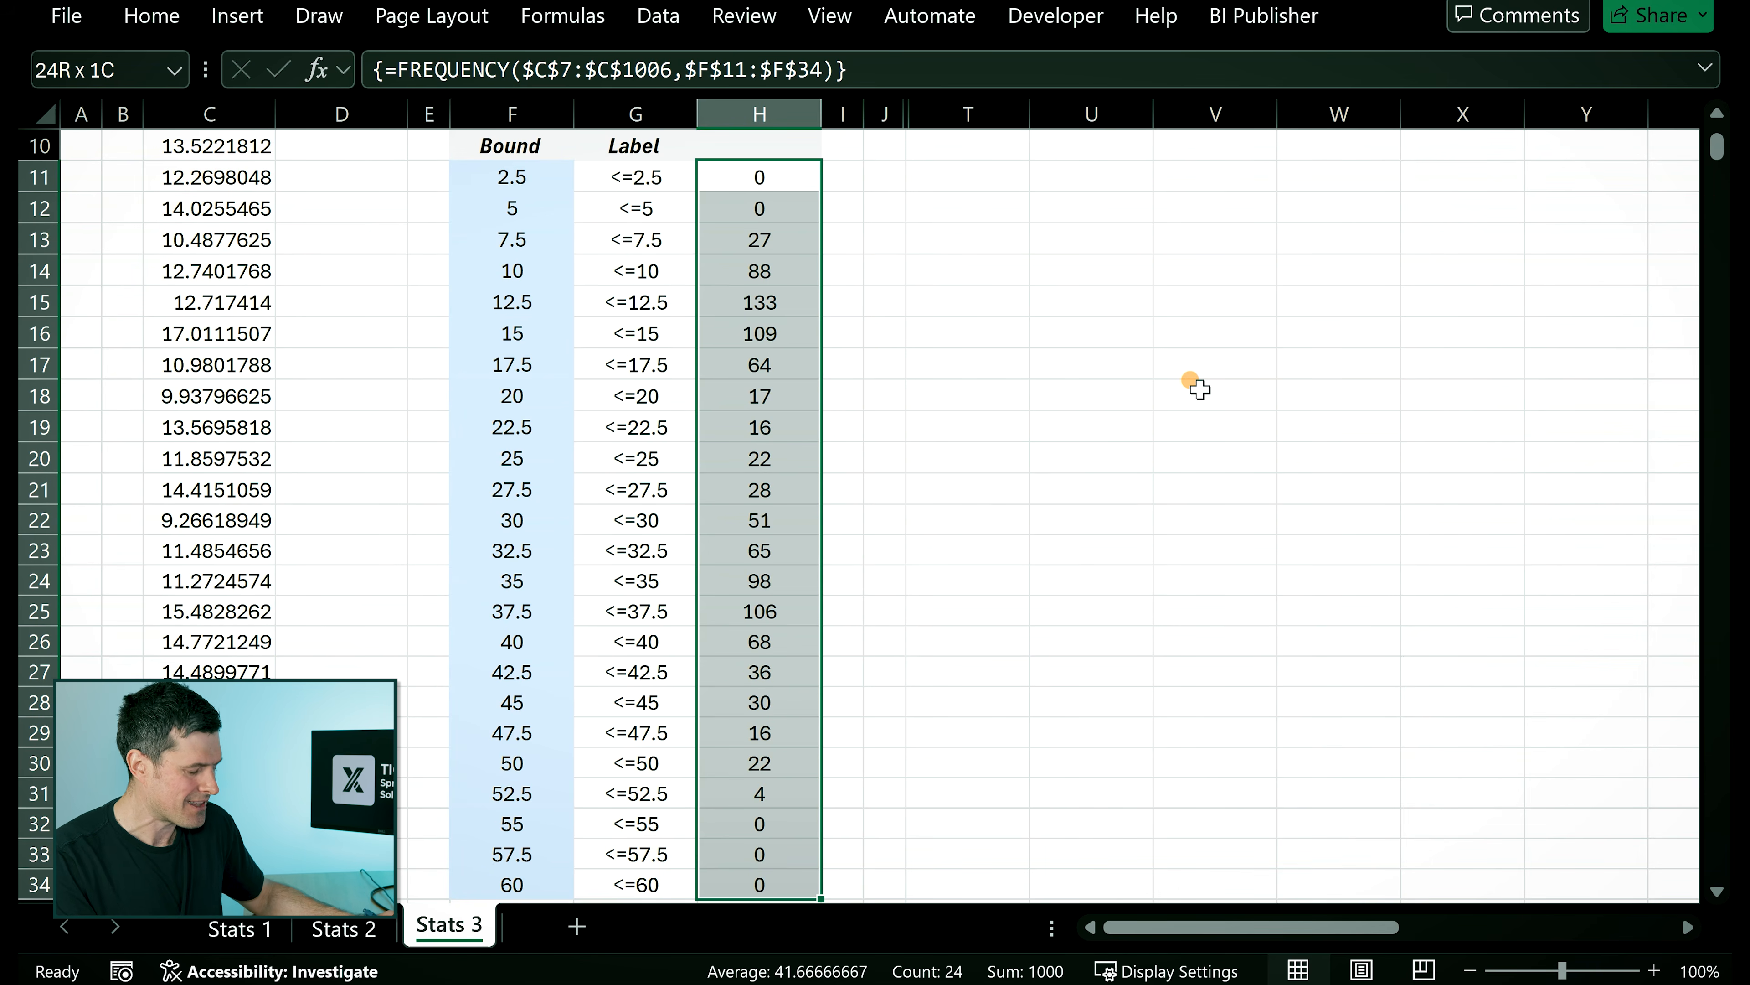
pyautogui.press('Up')
pyautogui.press('Up')
pyautogui.press('Up')
pyautogui.press('Up')
pyautogui.press('Up')
pyautogui.press('Up')
pyautogui.press('Up')
pyautogui.press('Up')
pyautogui.press('Up')
pyautogui.press('Down')
pyautogui.press('Down')
pyautogui.press('Down')
pyautogui.press('Down')
pyautogui.press('Down')
pyautogui.press('Down')
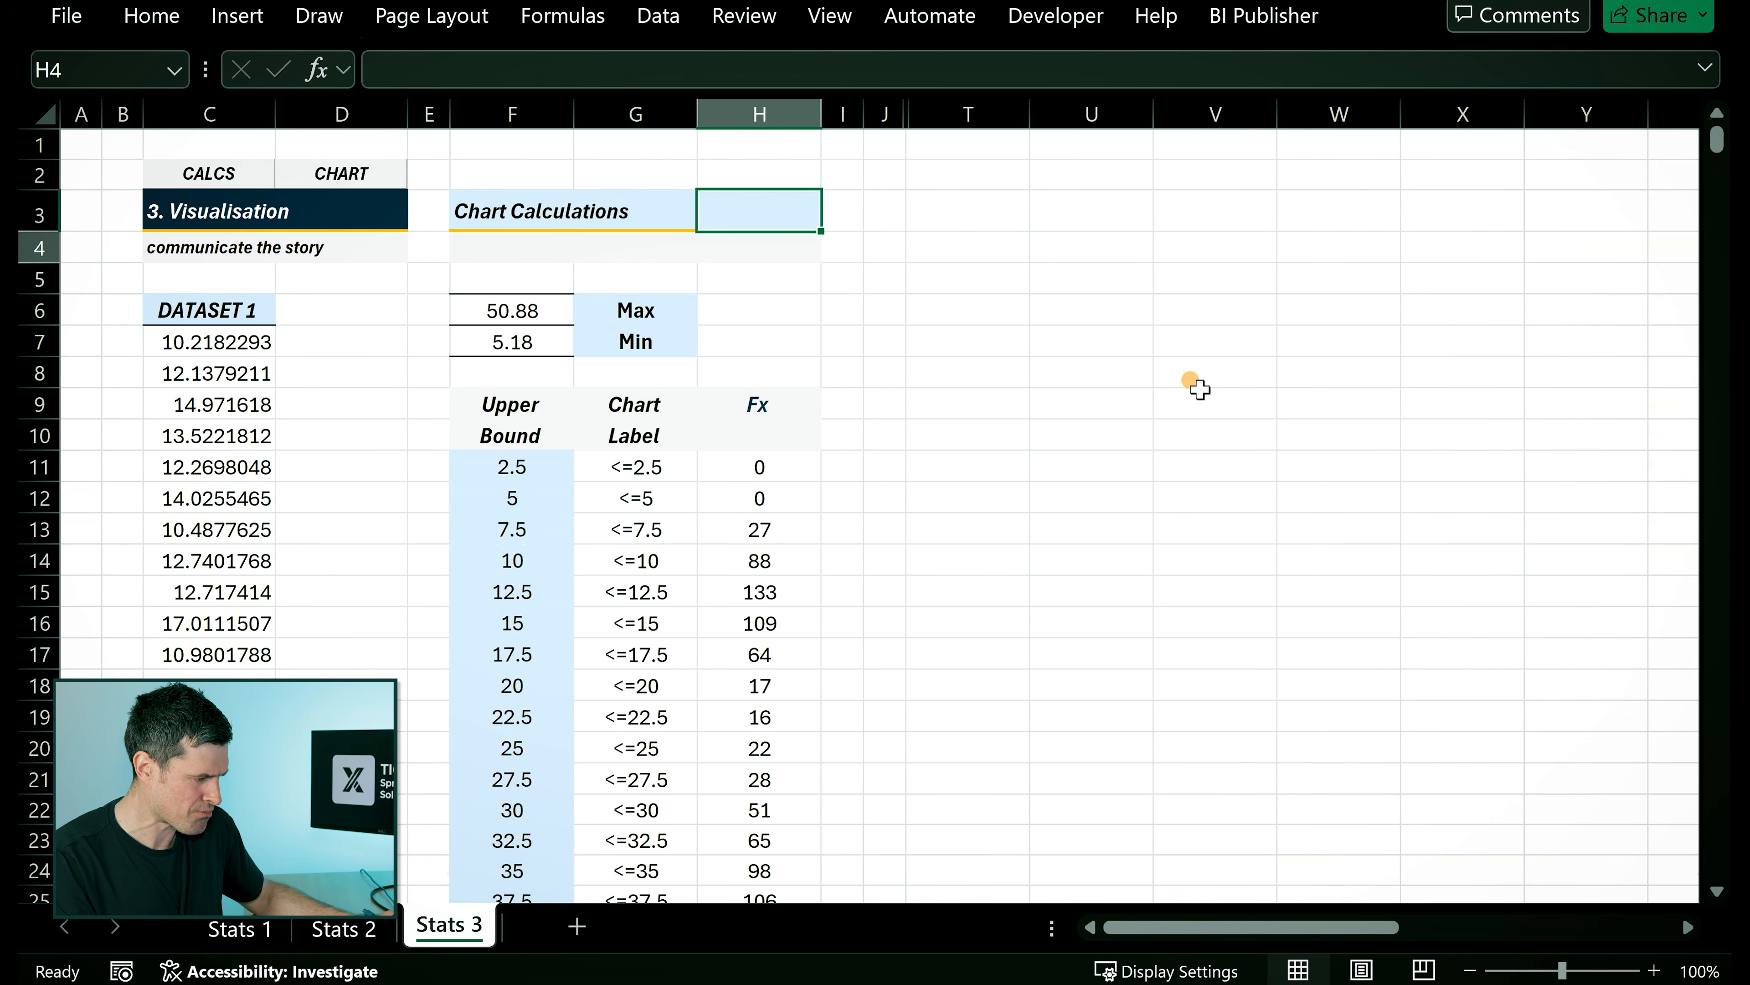
pyautogui.press('Down')
pyautogui.press('Down')
# Insert a 2-D clustered column chart from the chart labels and frequencies in G11:H34 and reposition it.
pyautogui.press('Left')
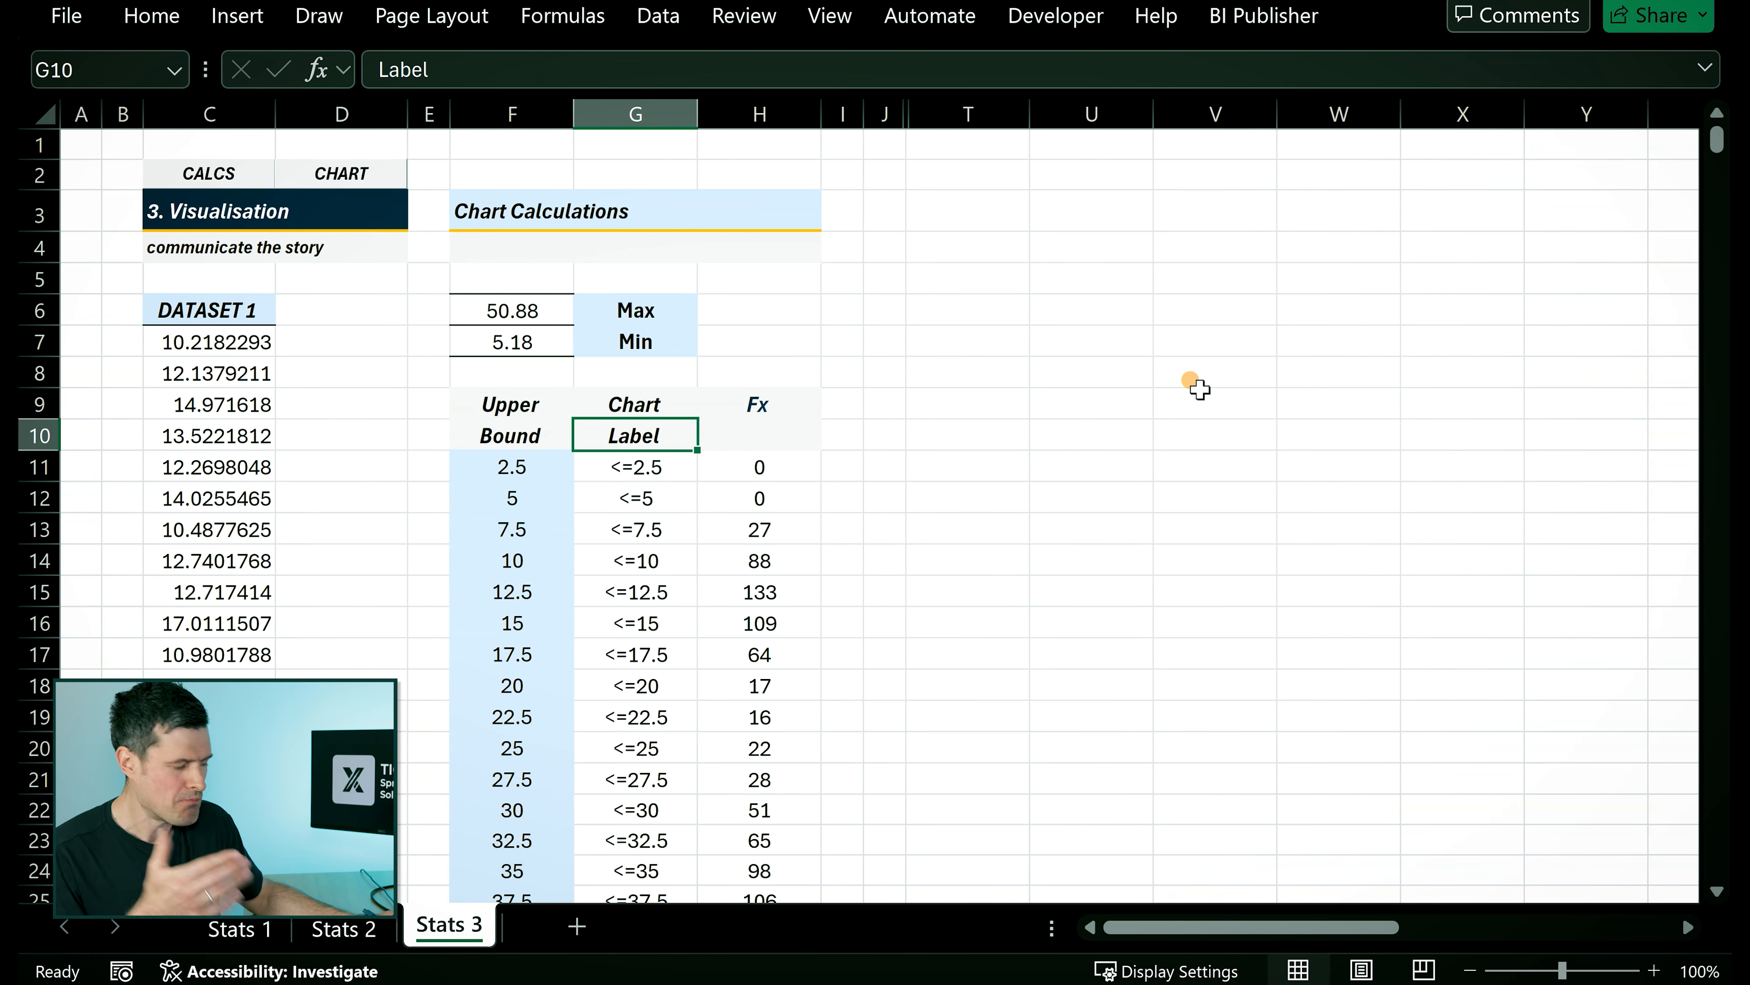
pyautogui.press('Down')
pyautogui.hotkey('shift', 'Right')
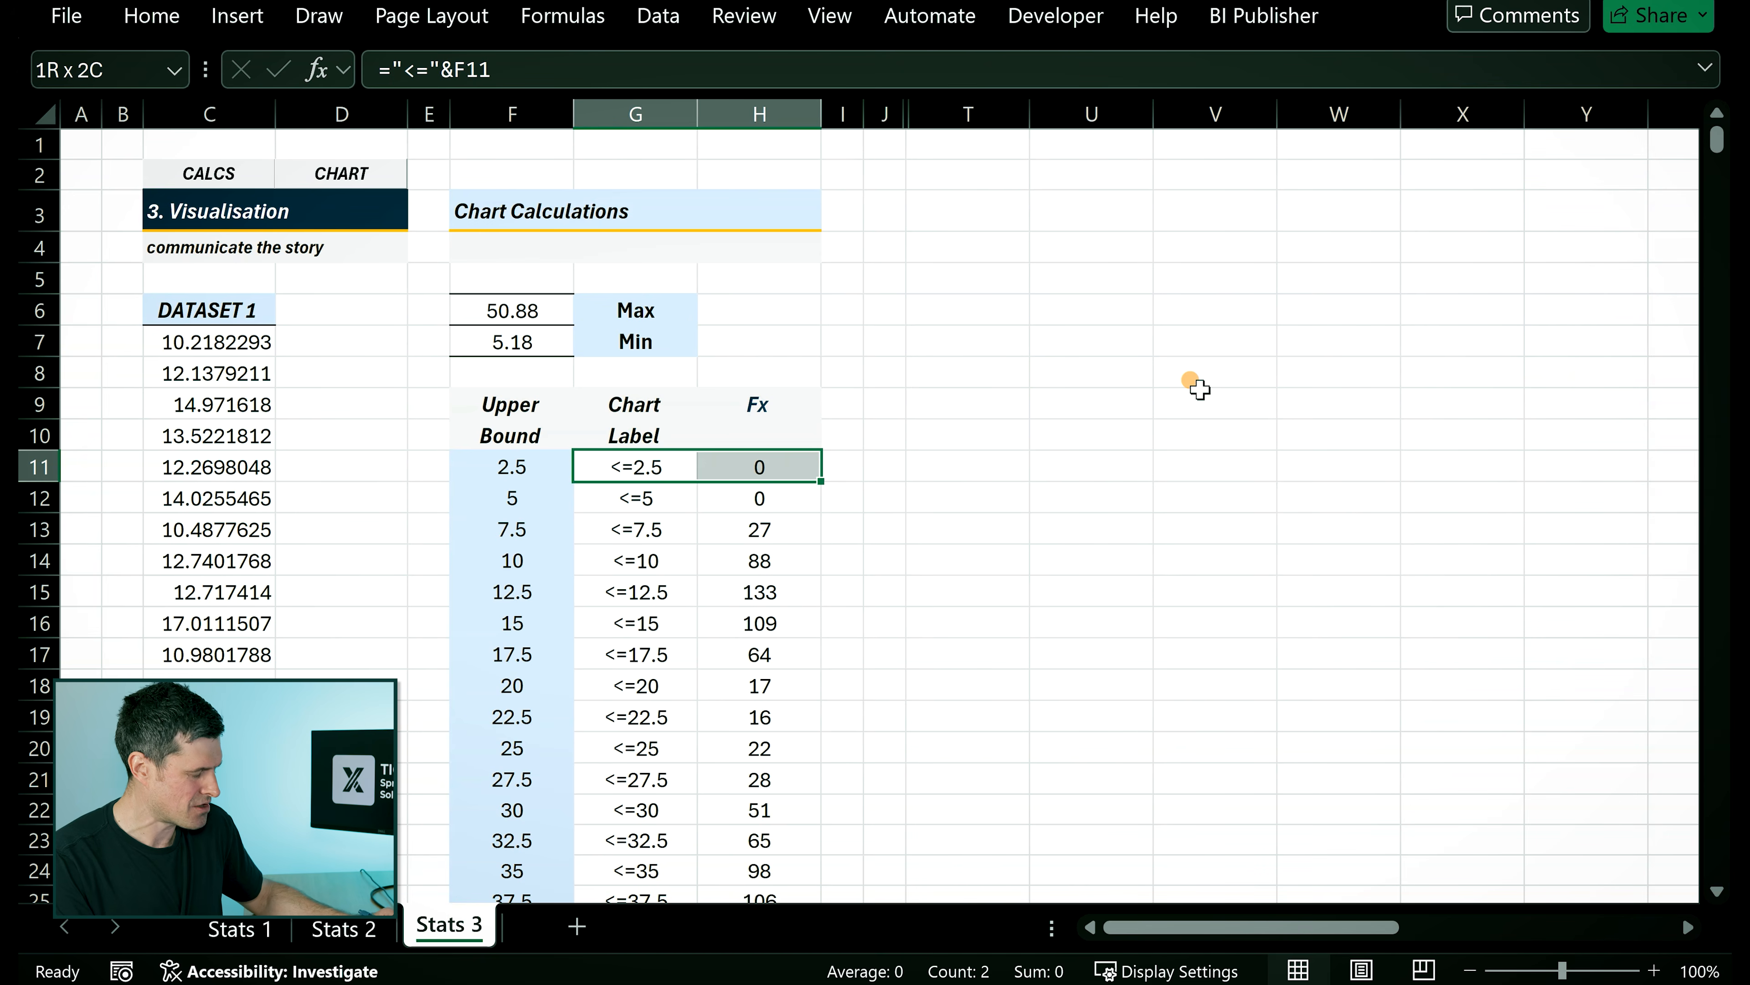
pyautogui.hotkey('ctrl', 'shift', 'Down')
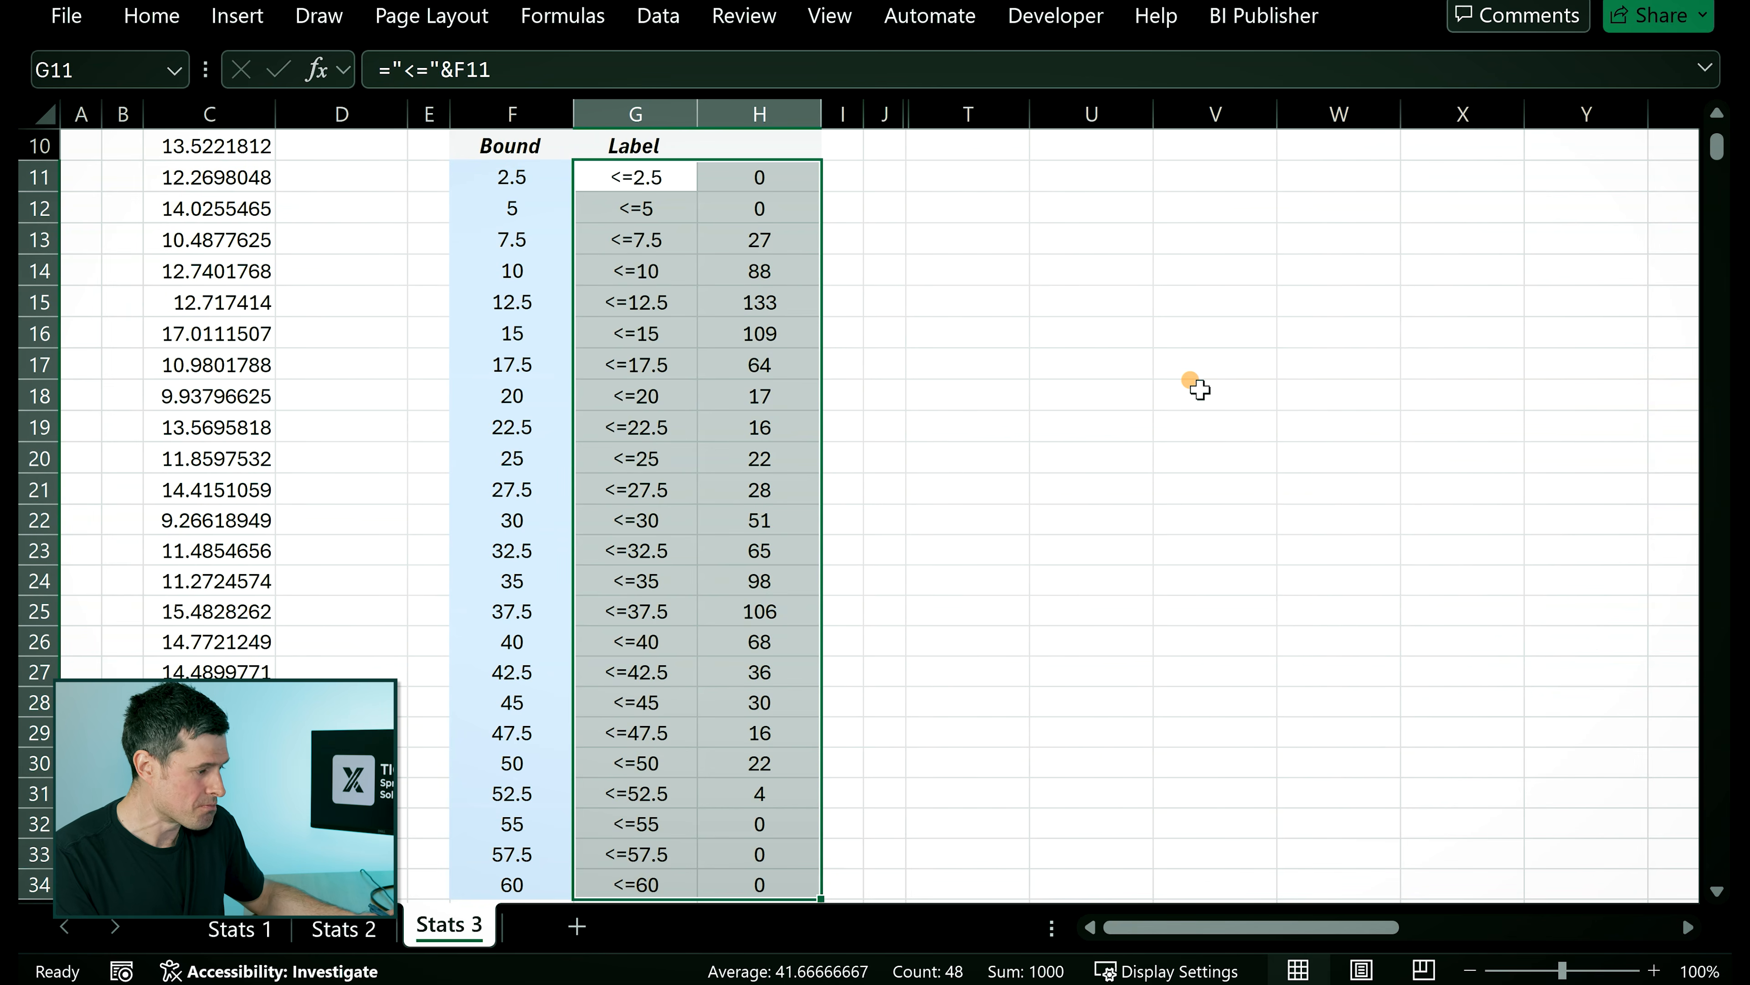
pyautogui.scroll(1, 1199, 390)
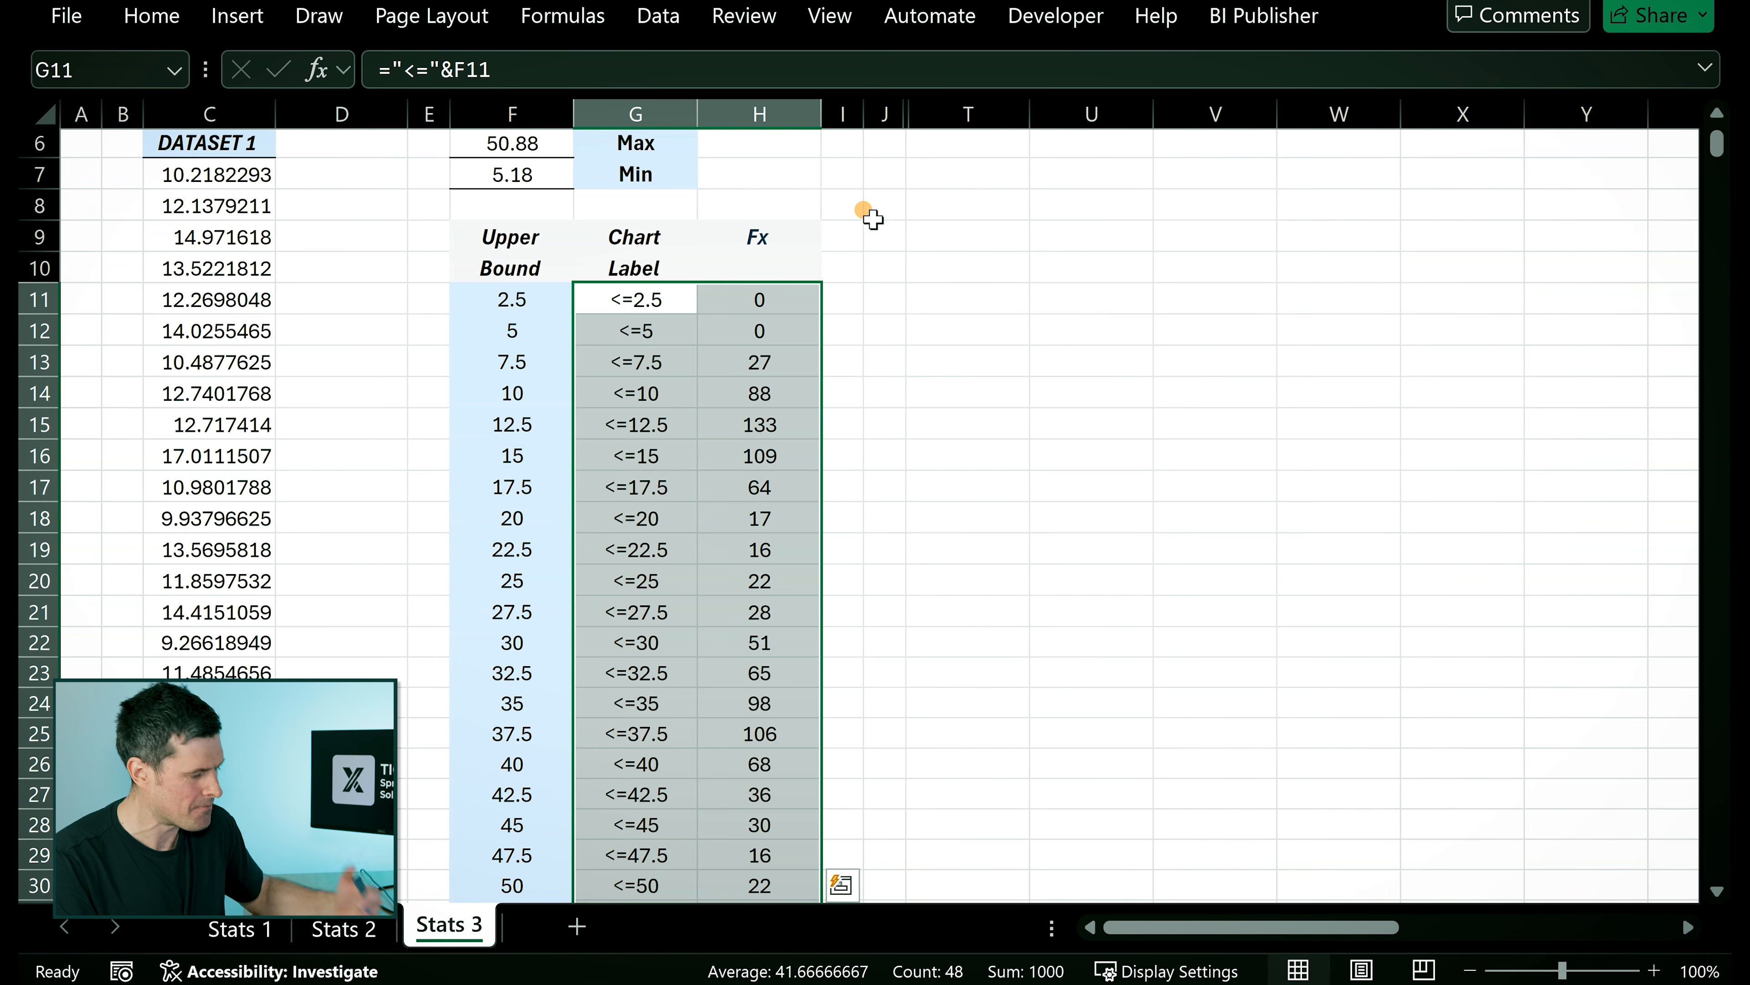
pyautogui.click(237, 15)
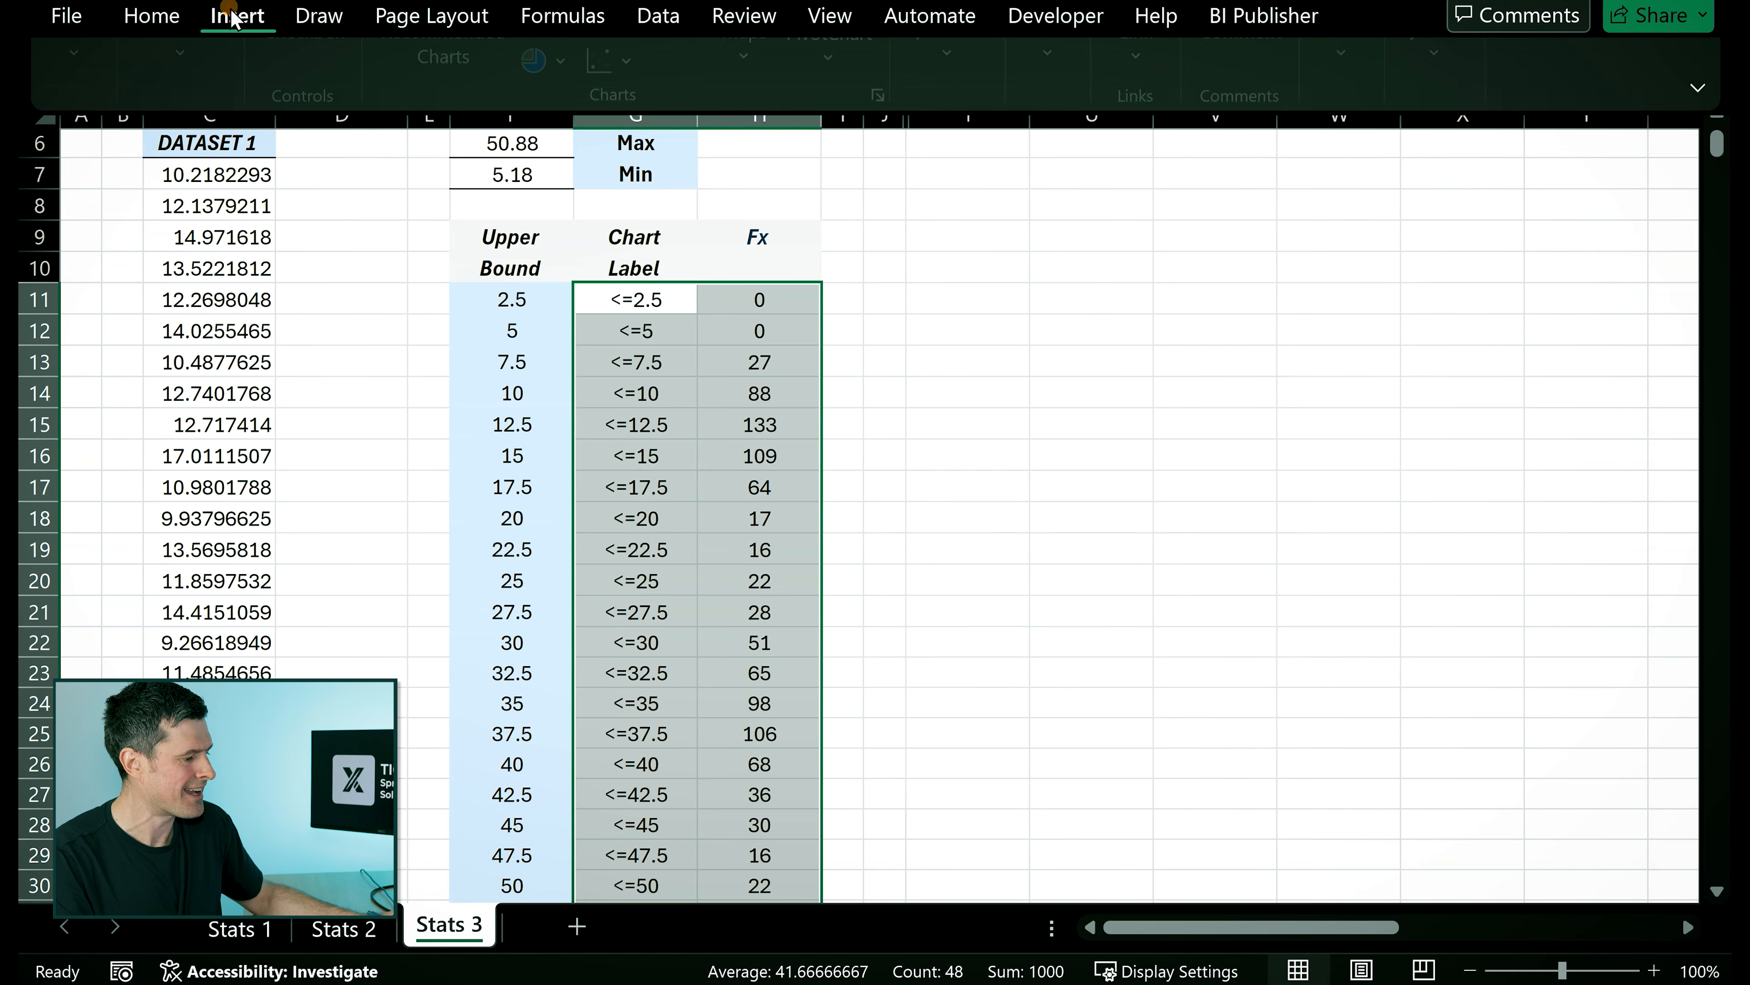
pyautogui.click(570, 64)
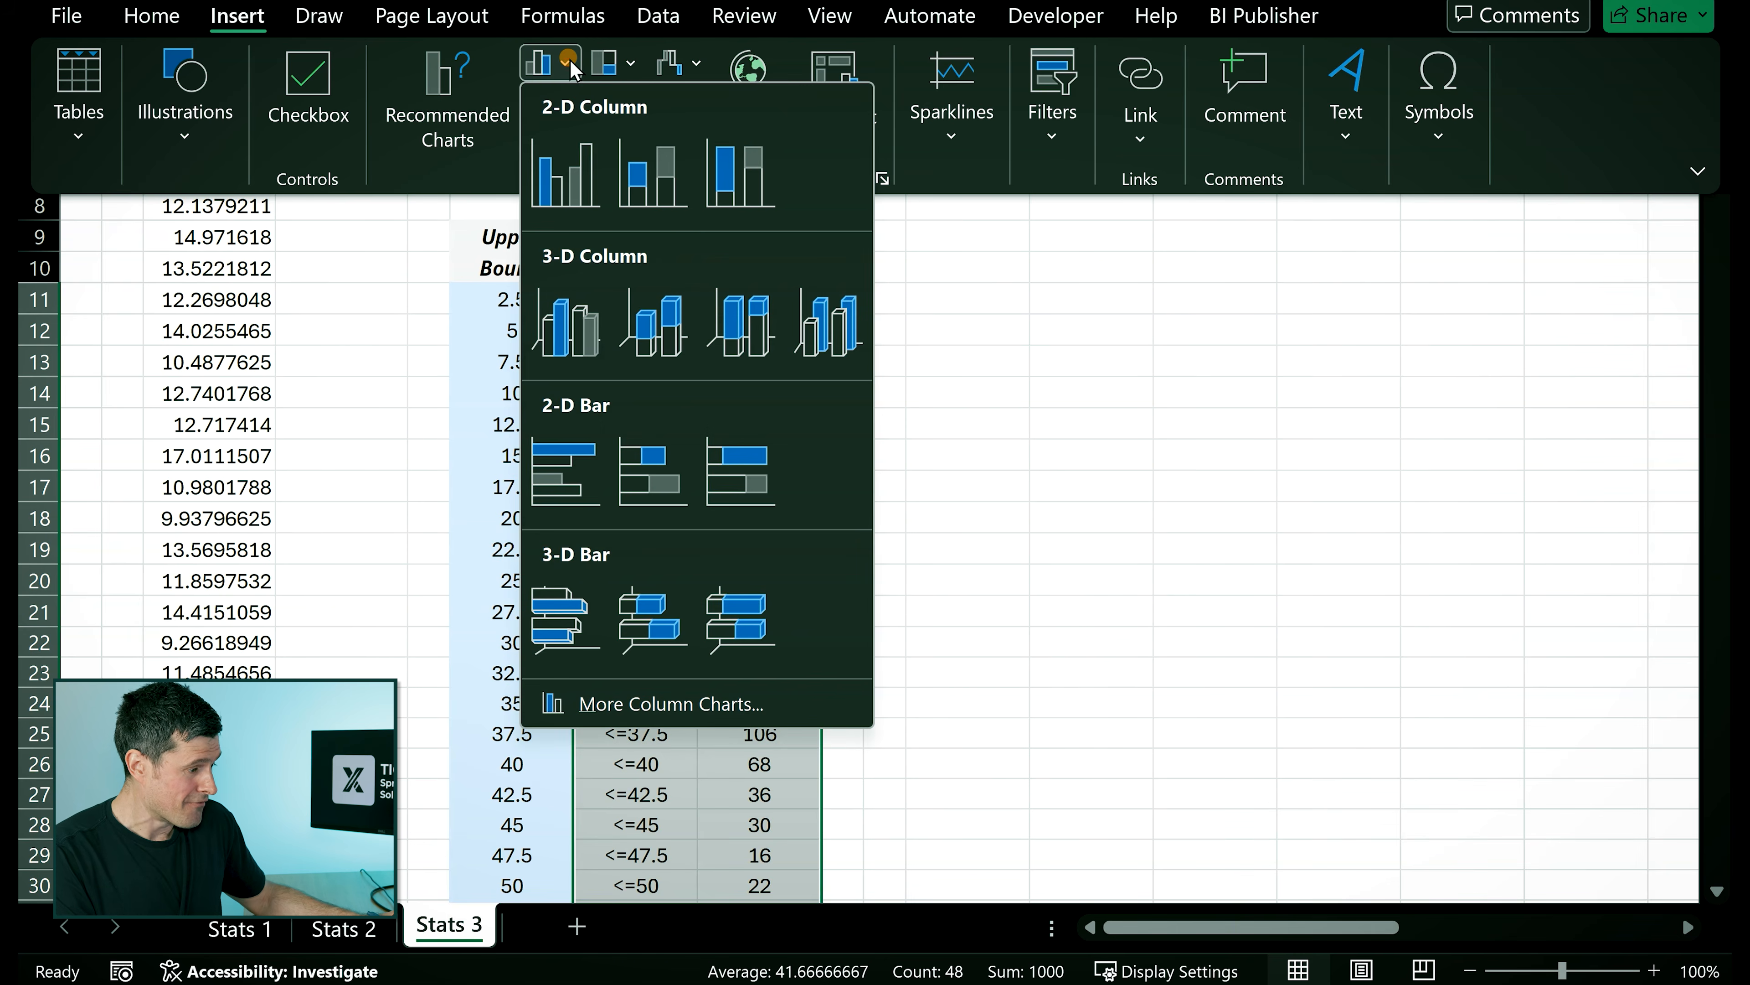
pyautogui.click(563, 169)
pyautogui.moveTo(999, 327); pyautogui.dragTo(1263, 265)
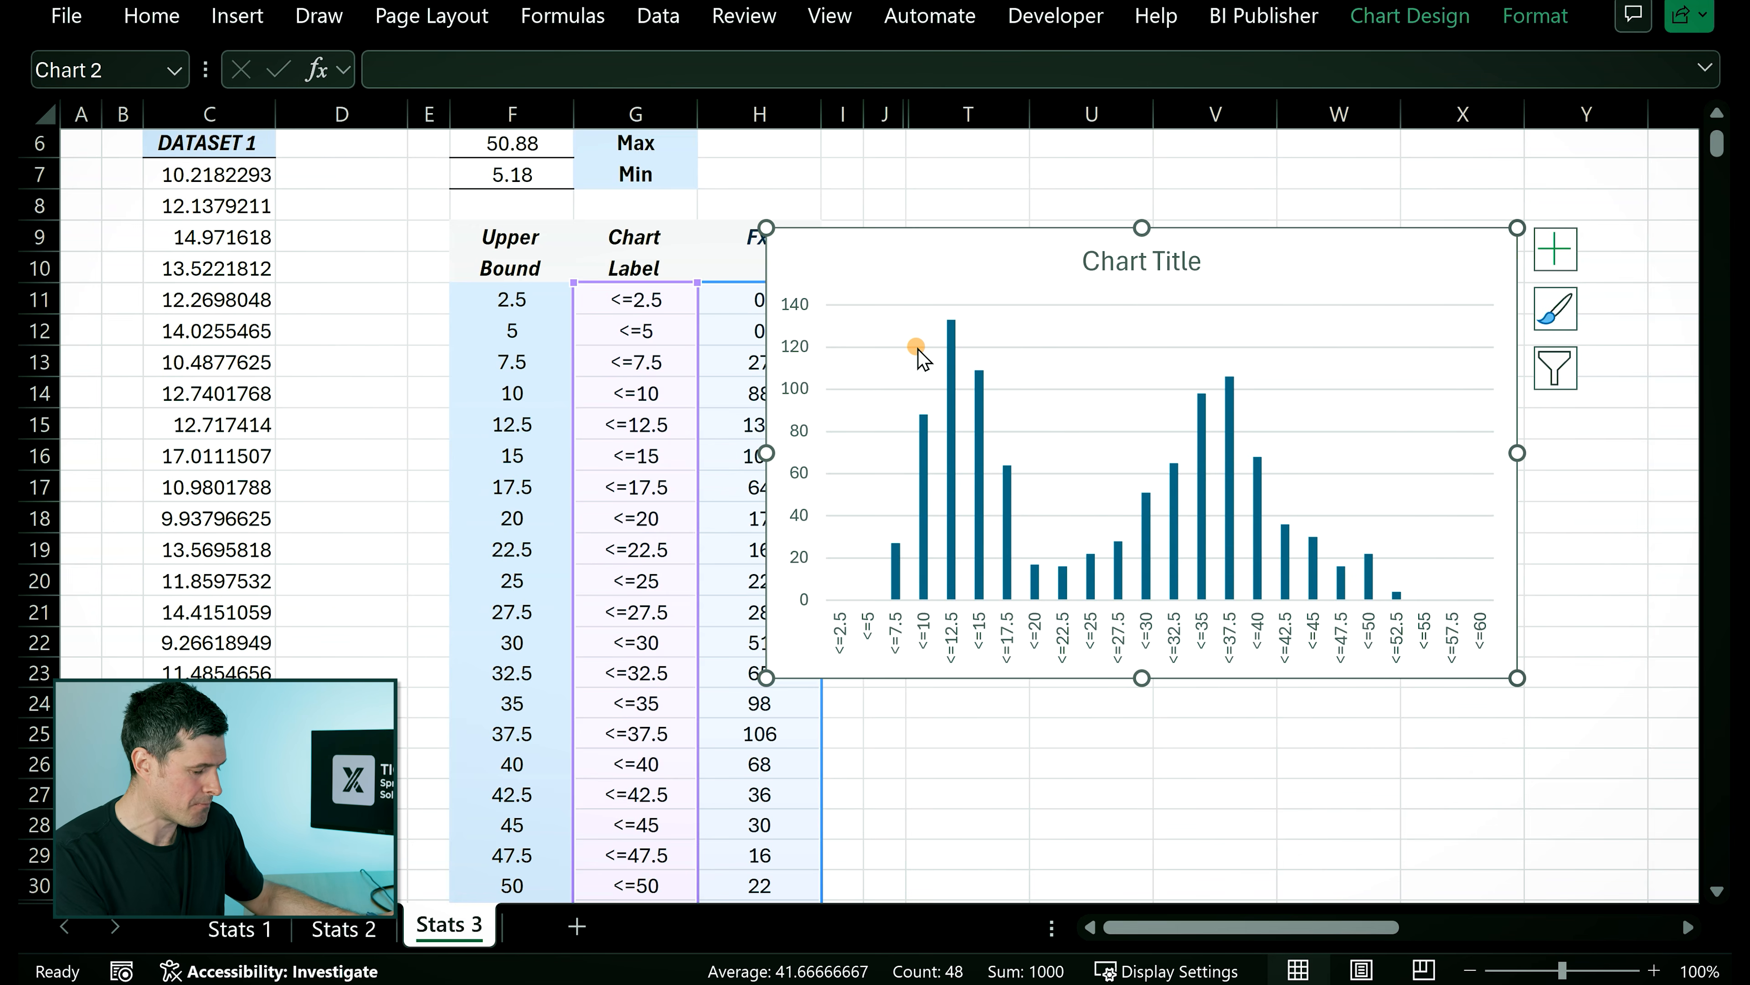
# Delete the newly inserted column chart.
pyautogui.press('Delete')
pyautogui.scroll(1, 917, 347)
pyautogui.scroll(1, 916, 347)
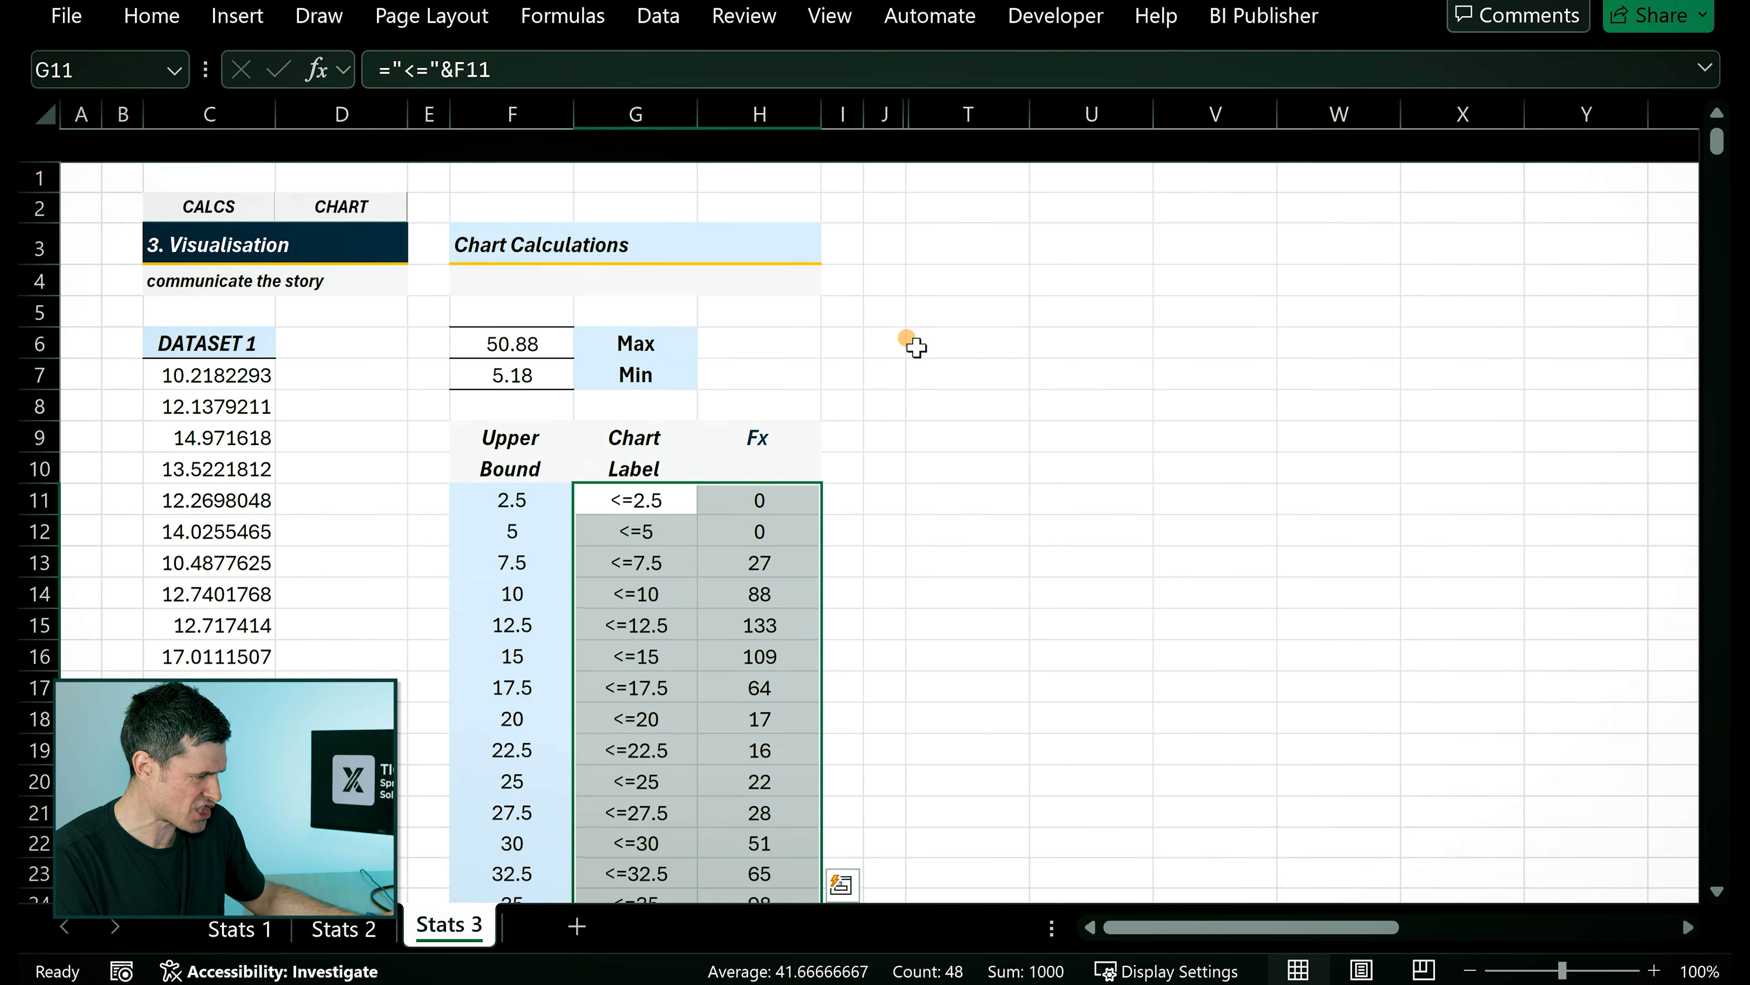
# Switch the sheet to its CHART section and select the formatted Journey Times (Mix City / Suburb Workforce) chart.
pyautogui.click(342, 175)
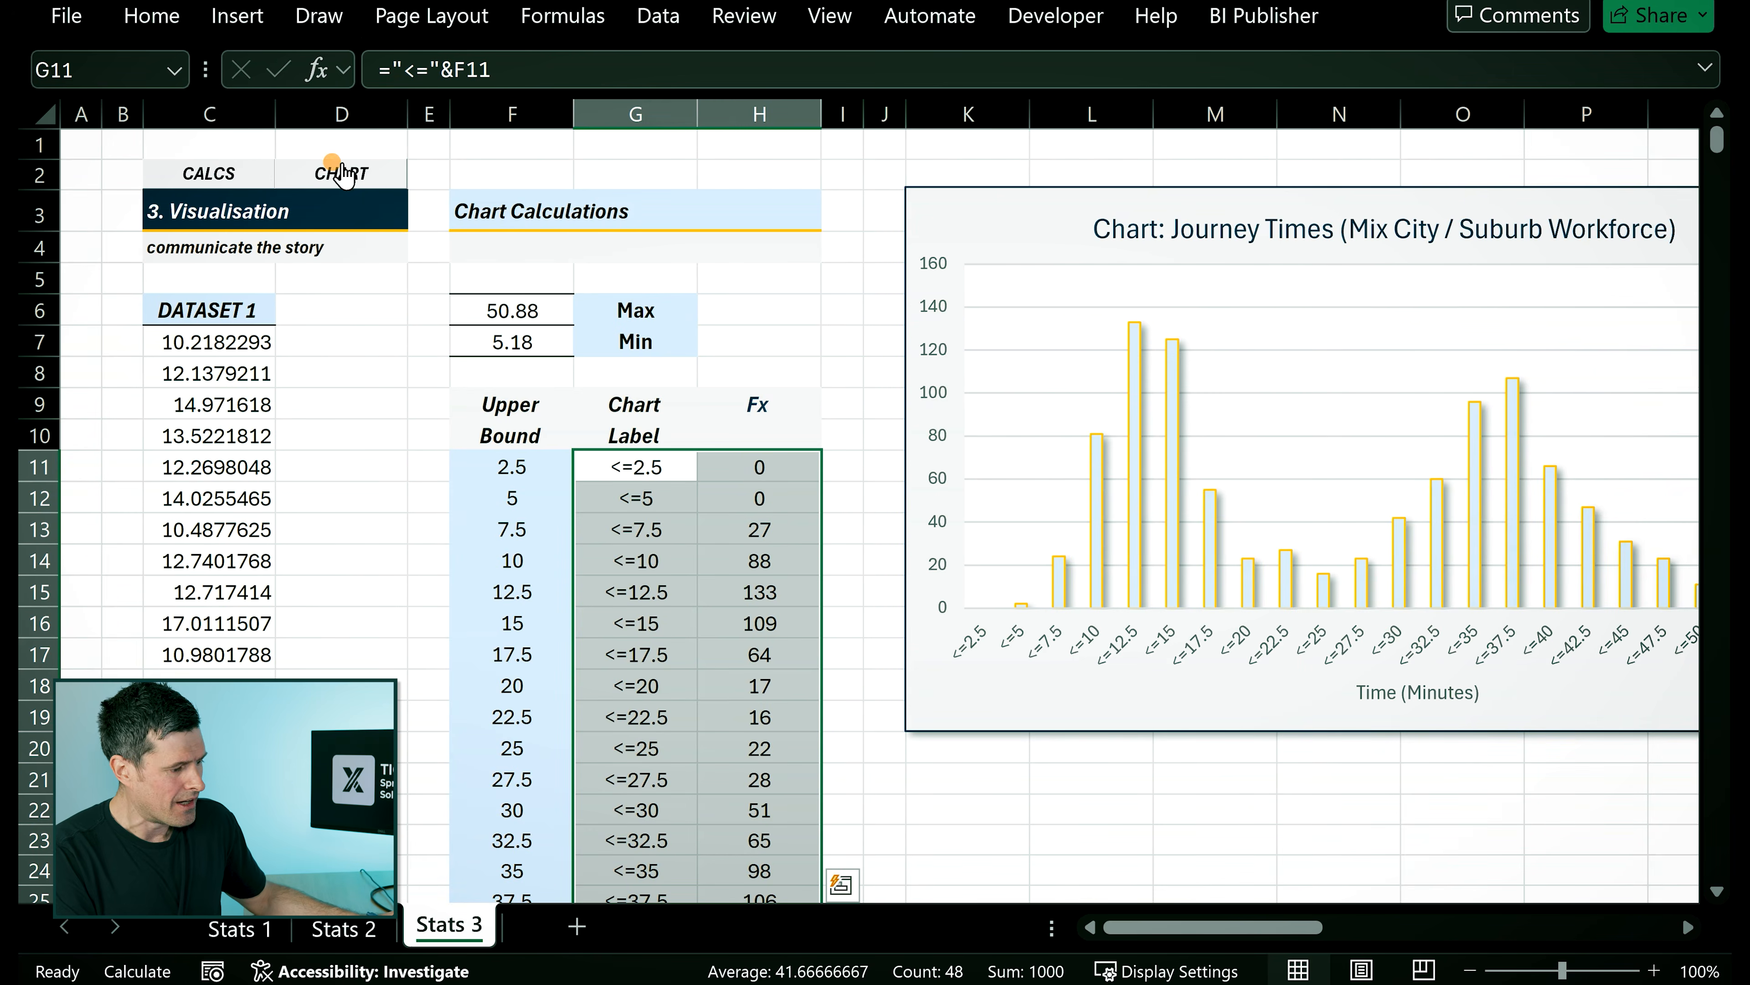
pyautogui.hscroll(3, 482, 393)
pyautogui.hscroll(1, 485, 398)
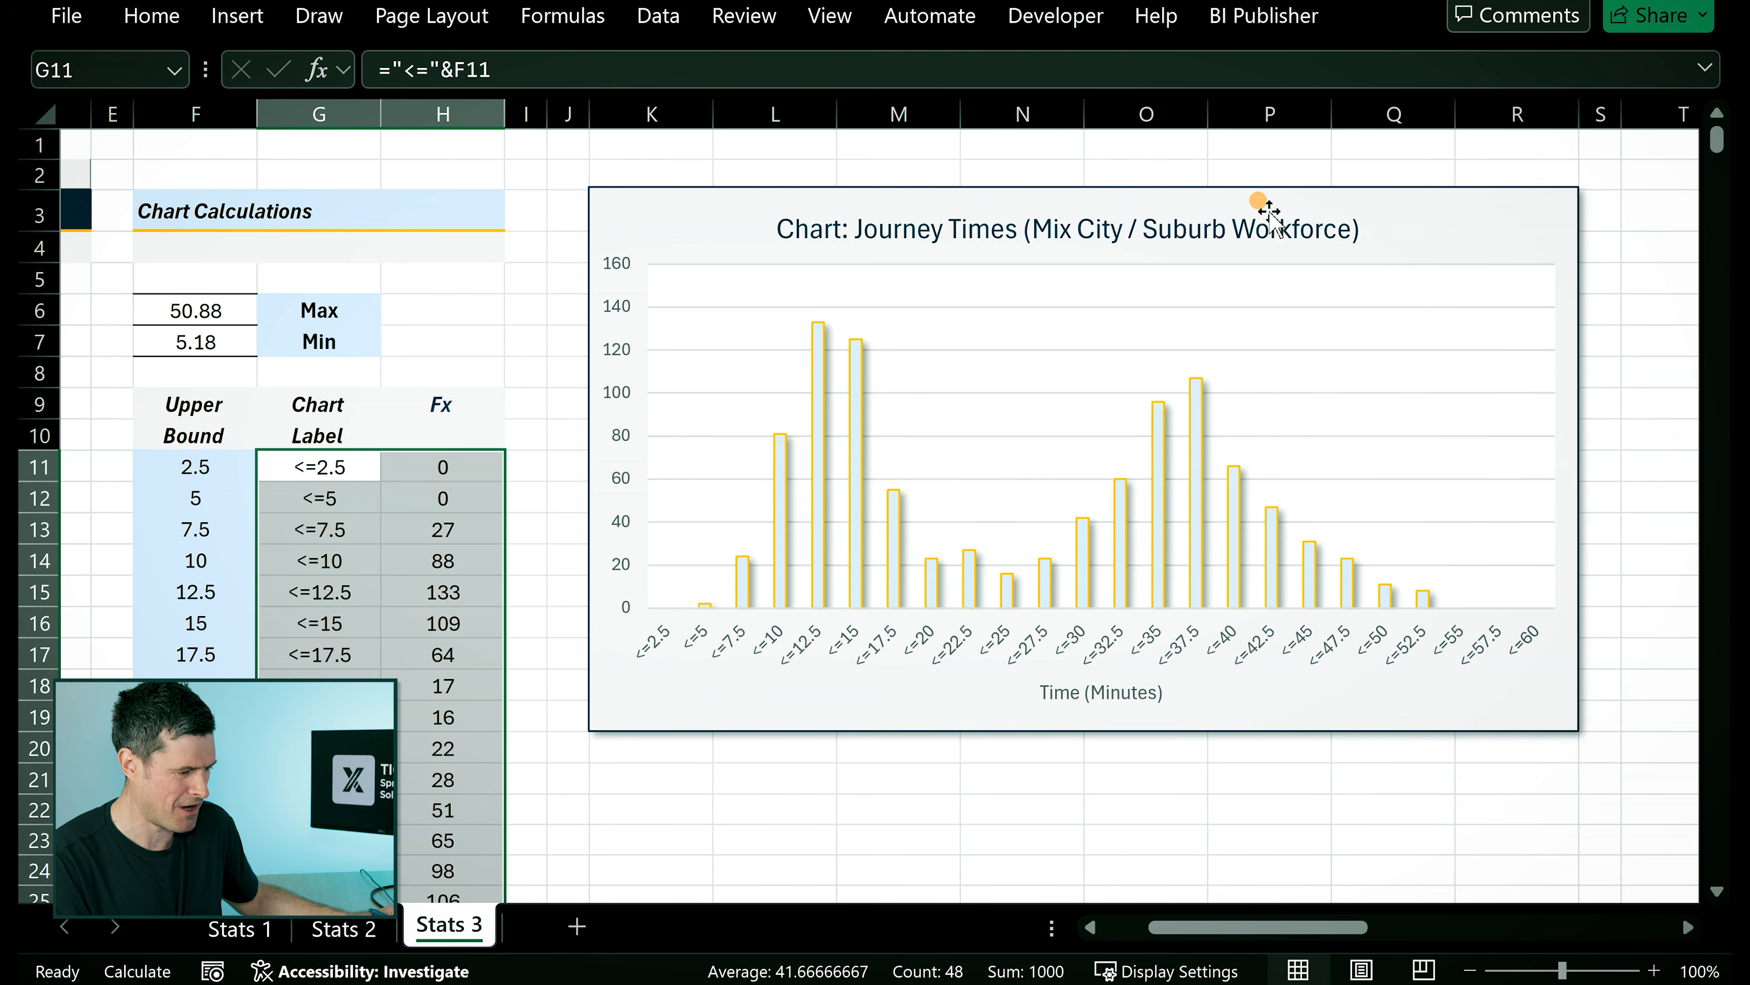
pyautogui.click(1399, 234)
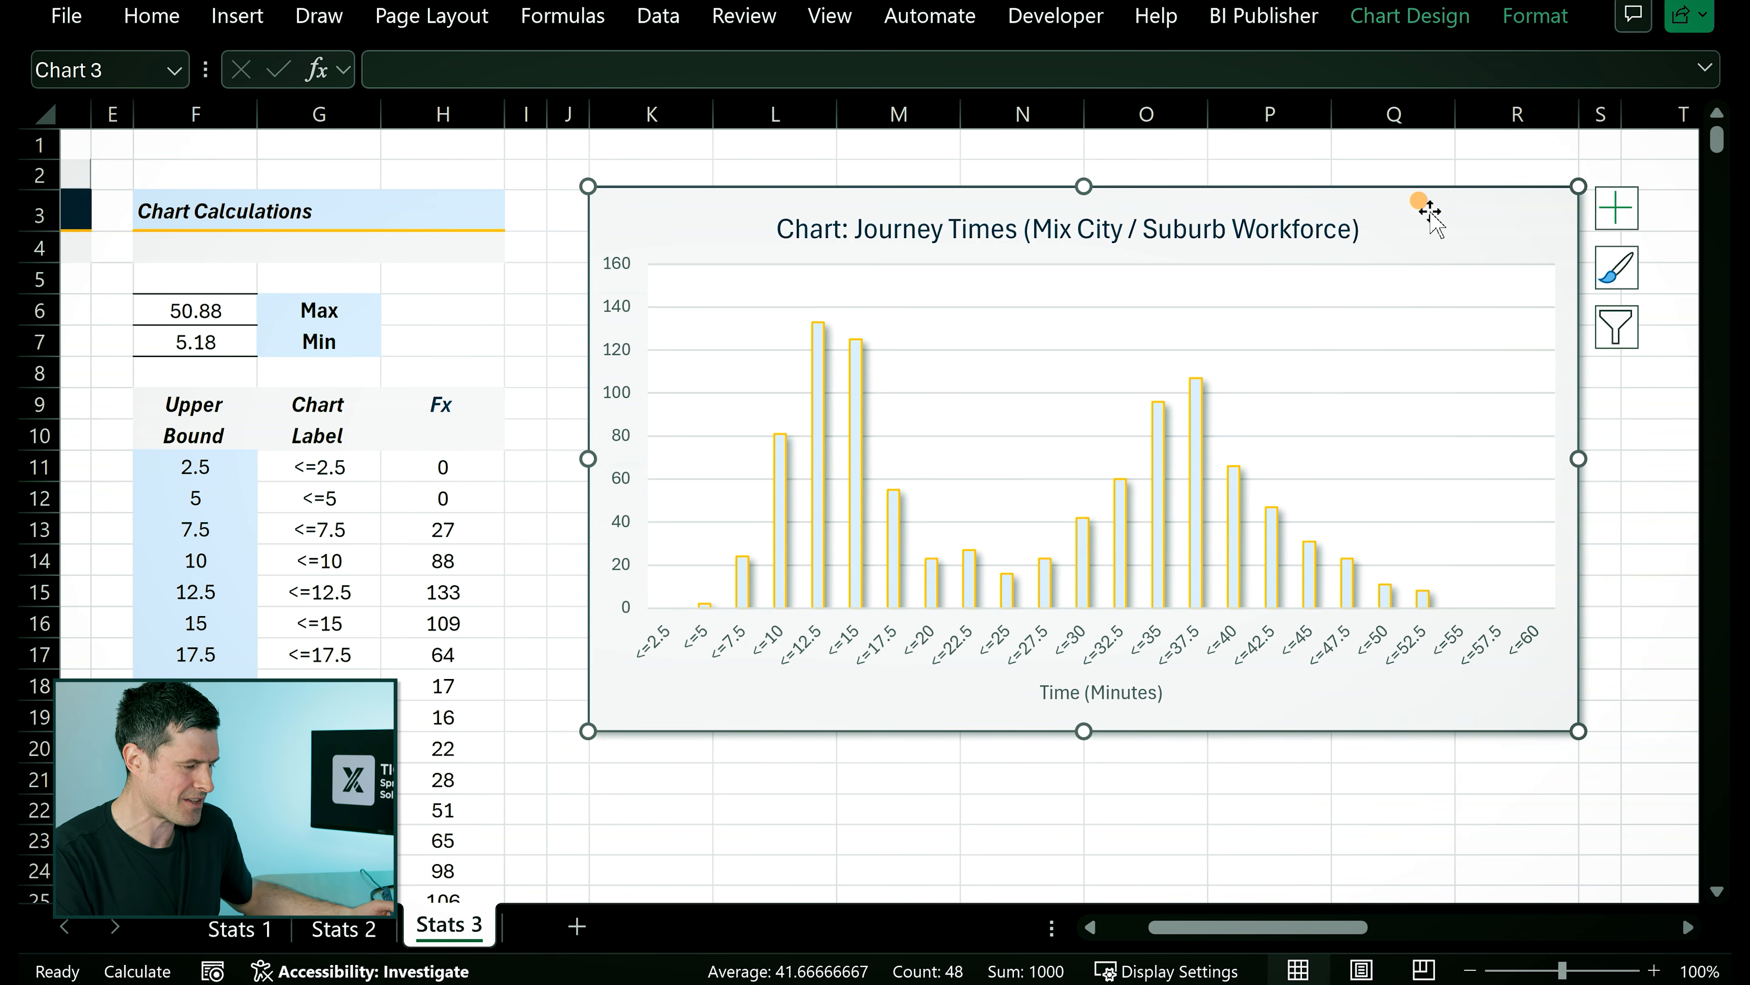